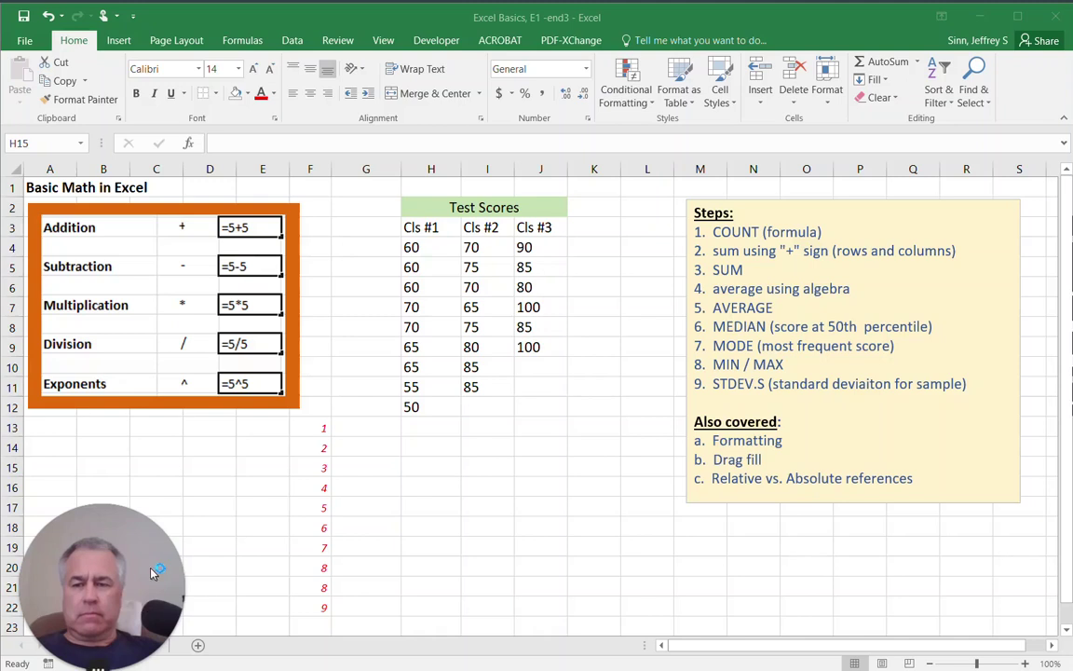
# Look over the Std Dev sheet's steps and formulas, and return to the Intro sheet.
pyautogui.moveTo(148, 568); pyautogui.dragTo(1028, 526)
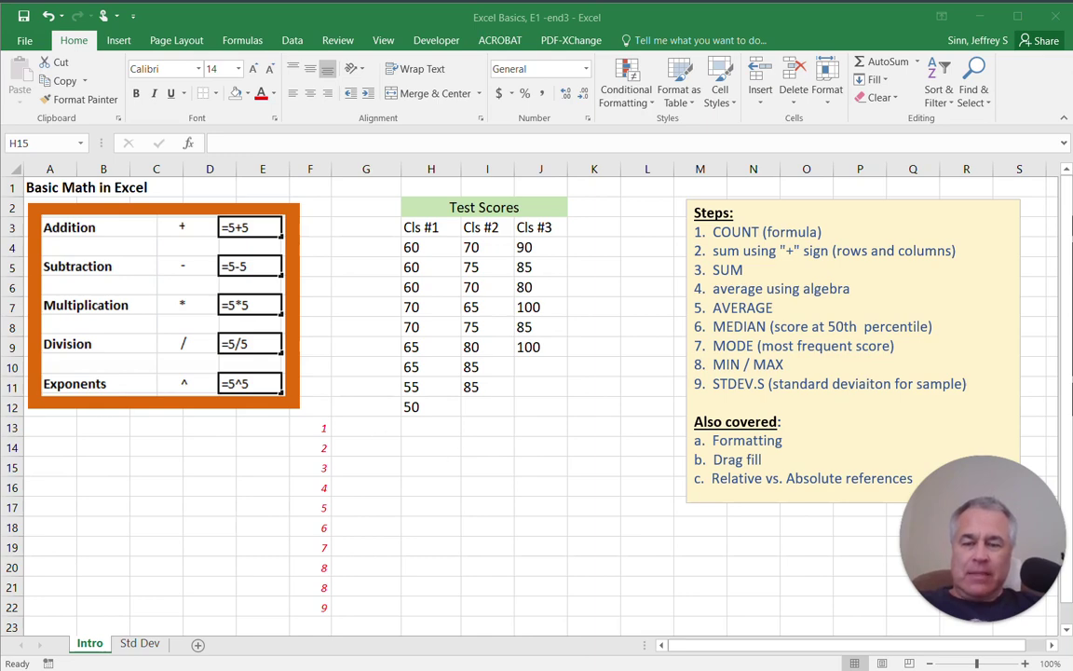
pyautogui.click(430, 466)
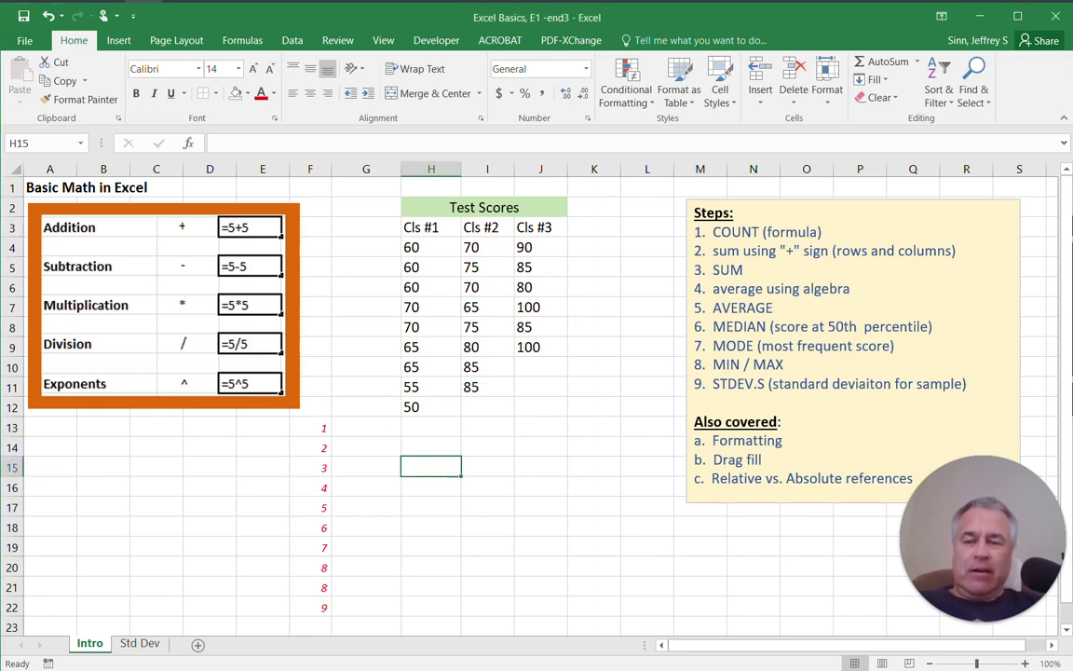
pyautogui.click(140, 643)
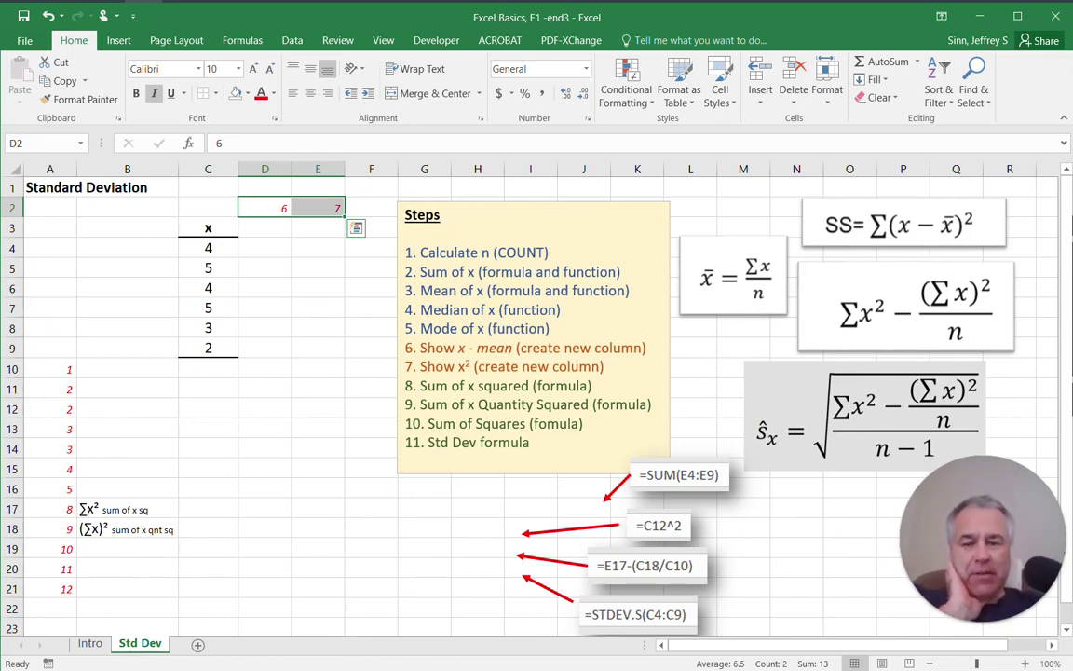
pyautogui.click(90, 643)
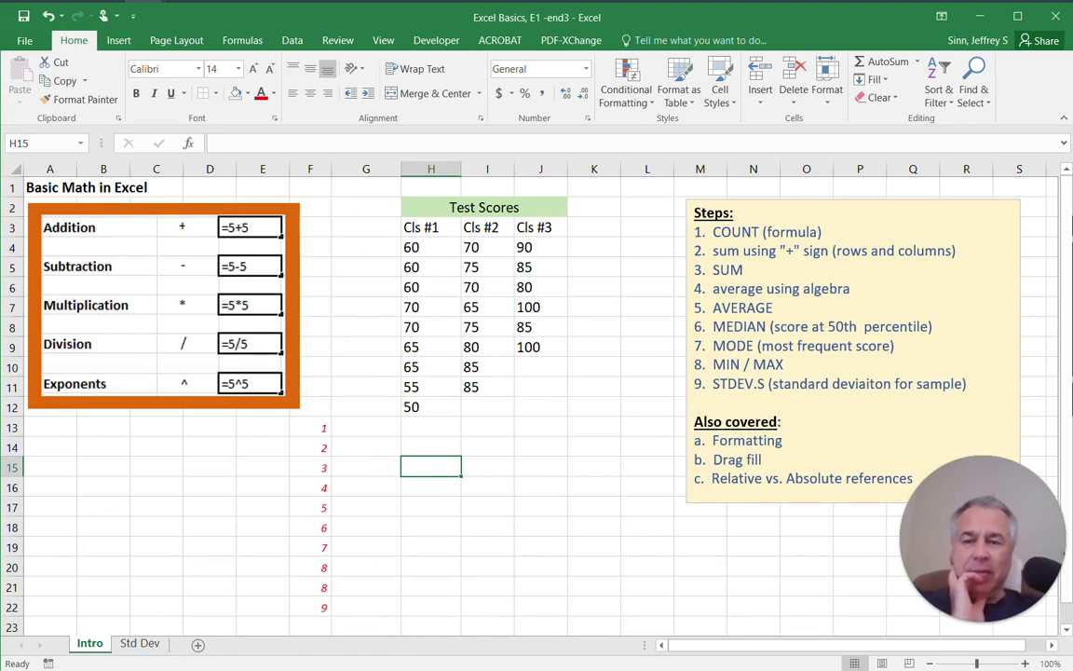
# Enter the addition formula =5+5 in cell C15.
pyautogui.click(156, 467)
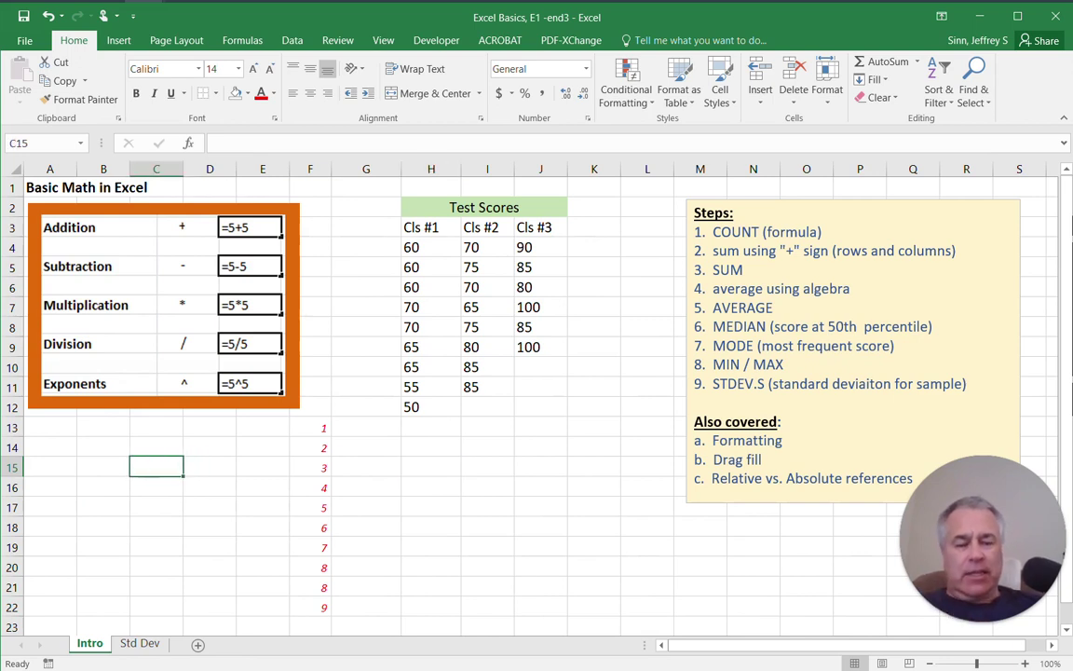
pyautogui.write('=5+')
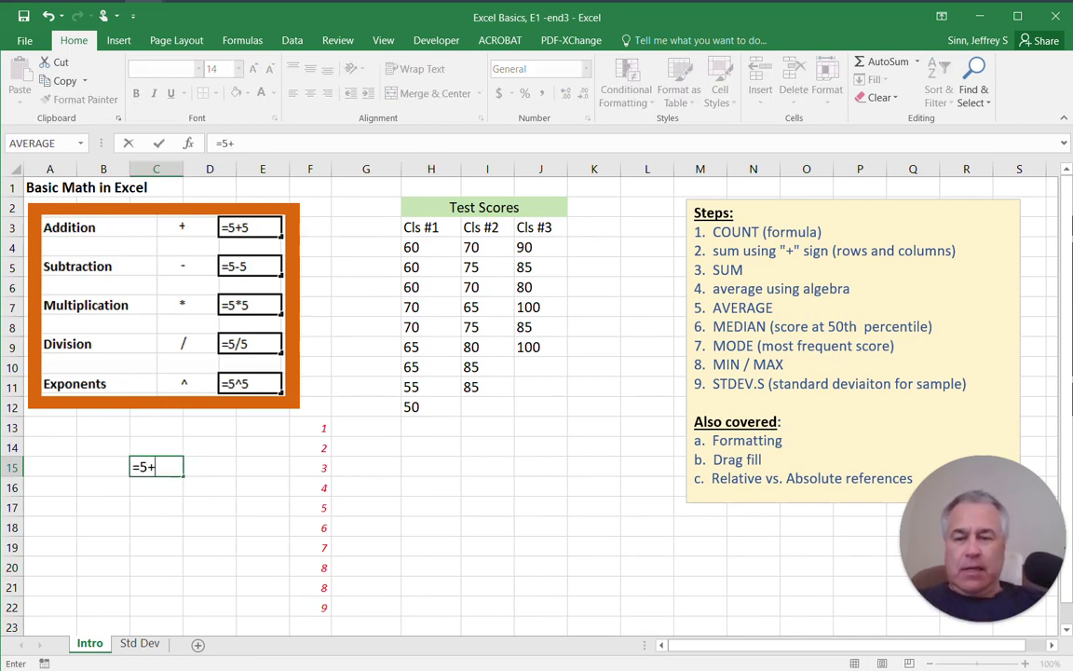
pyautogui.write('5')
pyautogui.press('Return')
pyautogui.press('Up')
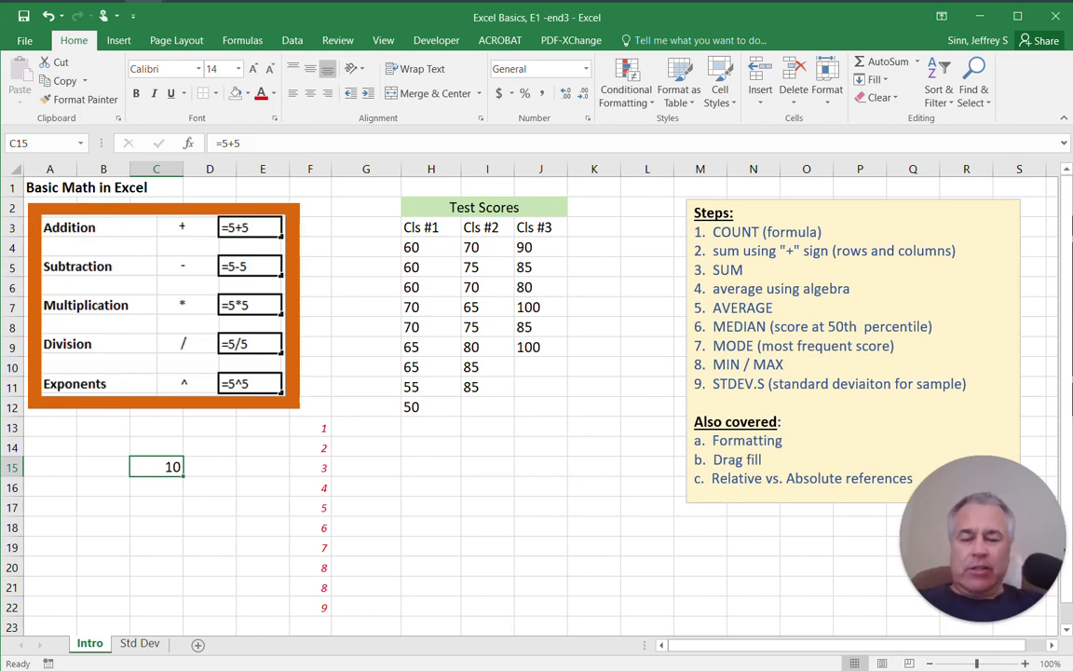
# Replace the formula in cell C15 with the exponent formula =5^2.
pyautogui.write('=5')
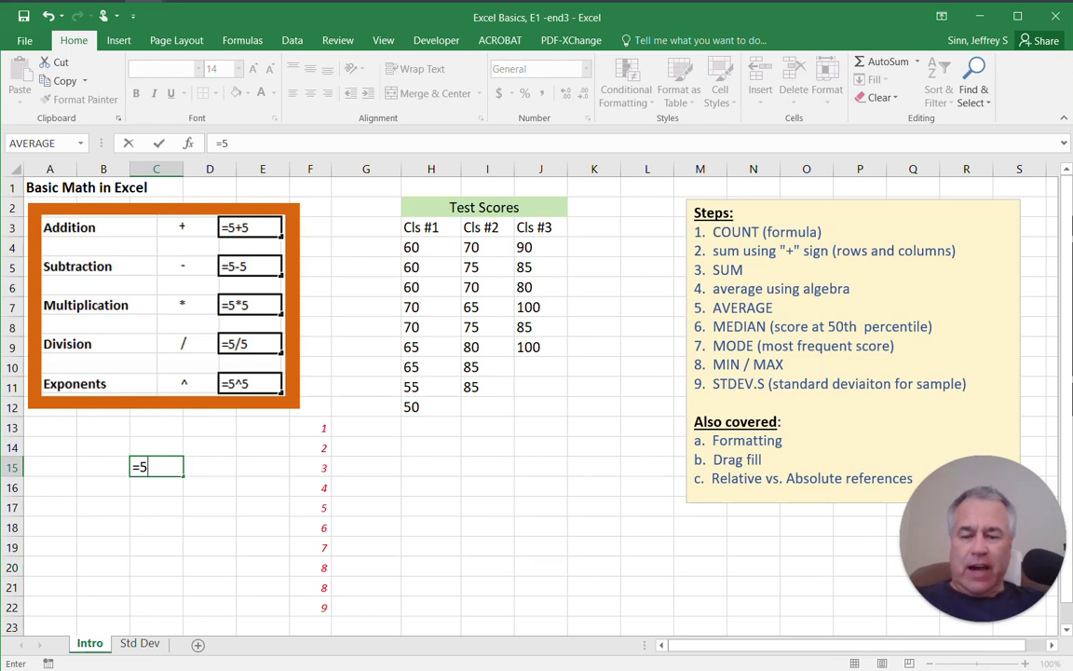
pyautogui.write('^2')
pyautogui.press('Return')
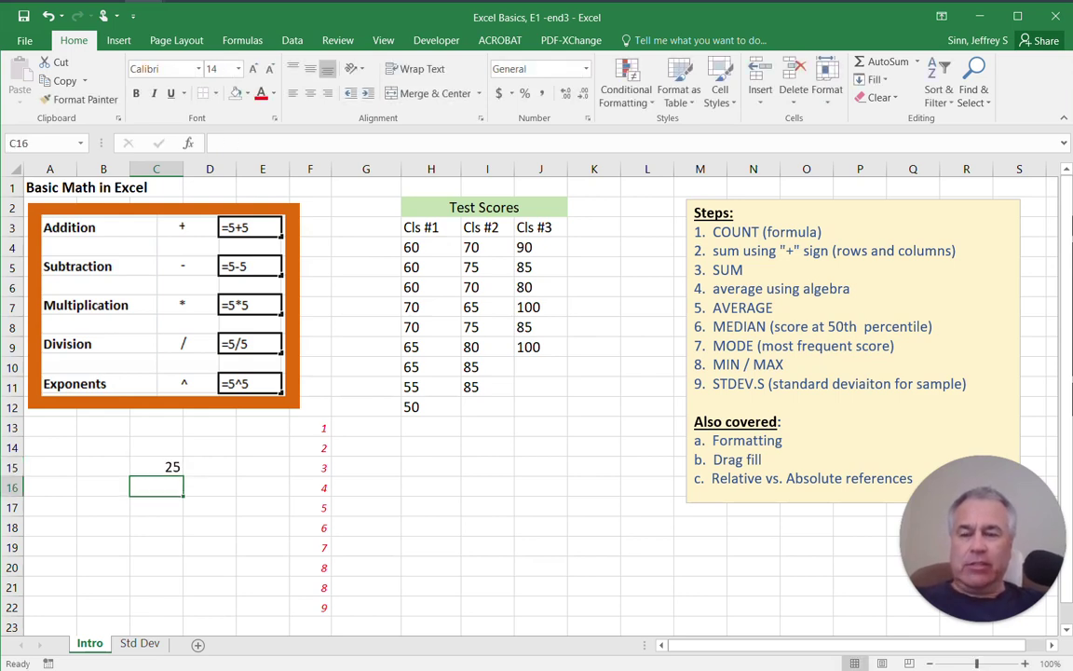
pyautogui.click(157, 467)
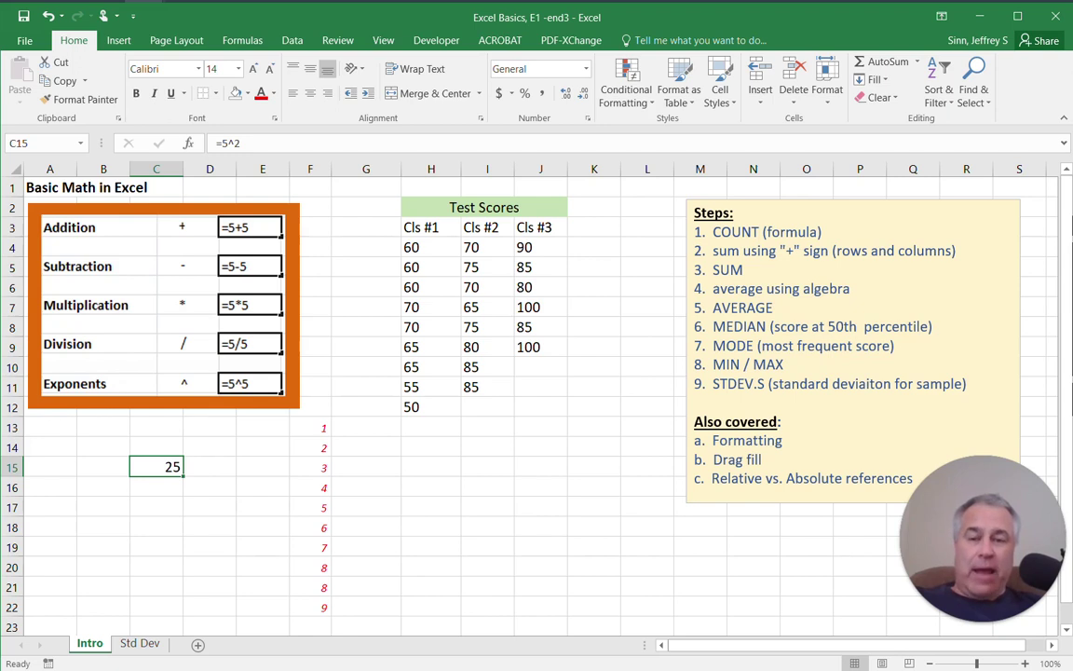
# Center the class headings and test scores in H3:J12 horizontally.
pyautogui.moveTo(431, 227); pyautogui.dragTo(540, 407)
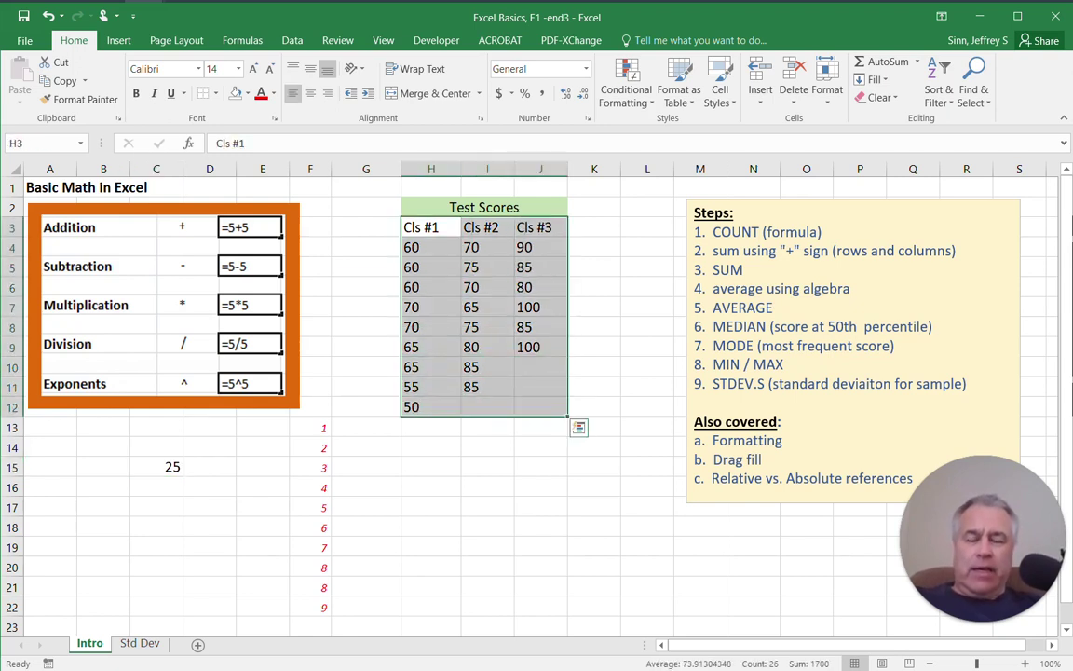
pyautogui.hotkey('ctrl', 'q')
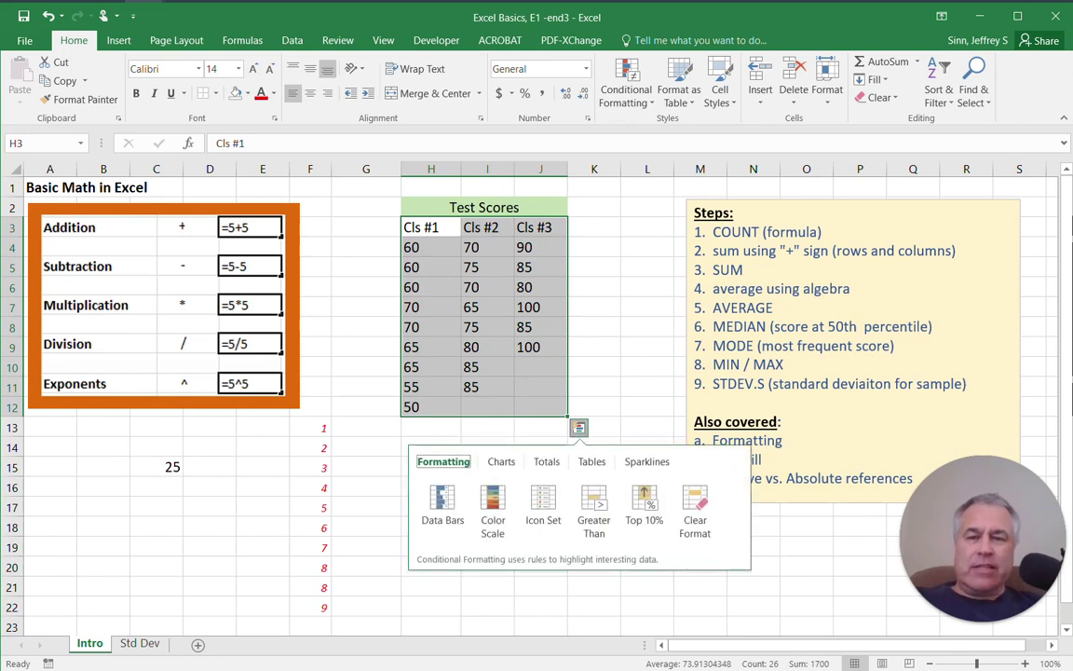
pyautogui.click(309, 94)
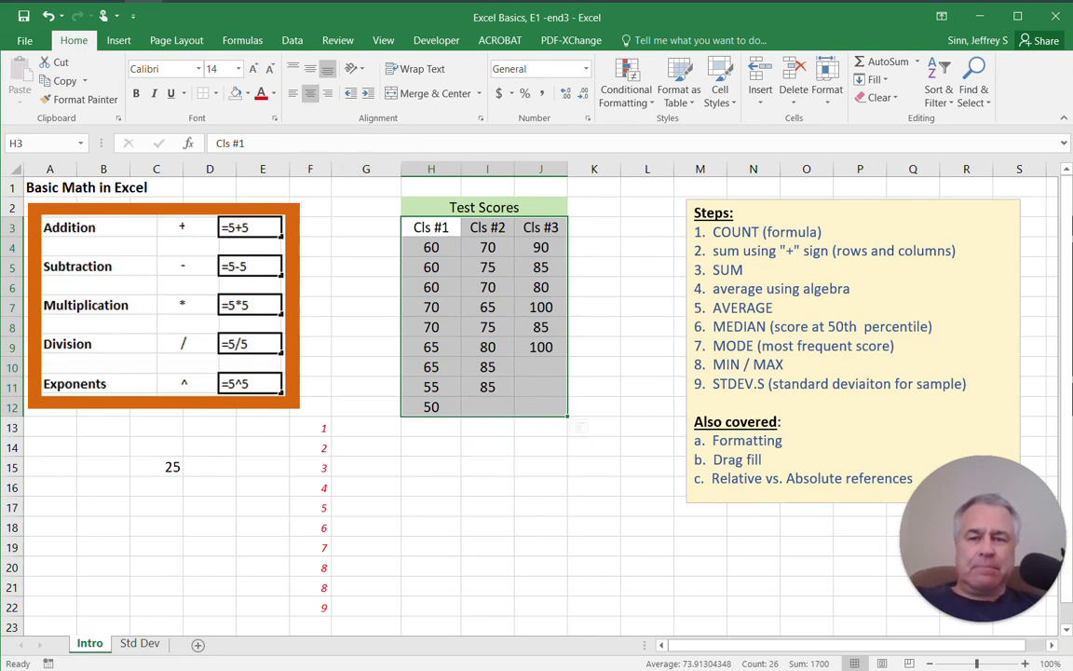
# Make the class headings Cls #1 to Cls #3 in H3:J3 bold and underlined.
pyautogui.click(432, 227)
pyautogui.moveTo(430, 228); pyautogui.dragTo(540, 228)
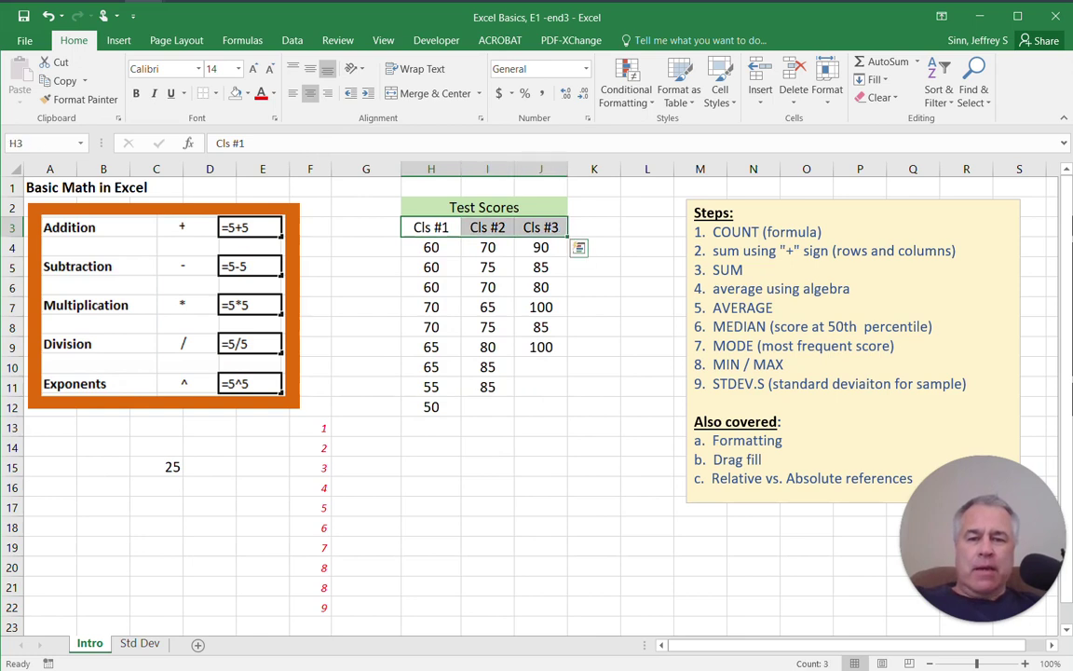
pyautogui.hotkey('ctrl', 'b')
pyautogui.hotkey('ctrl', 'u')
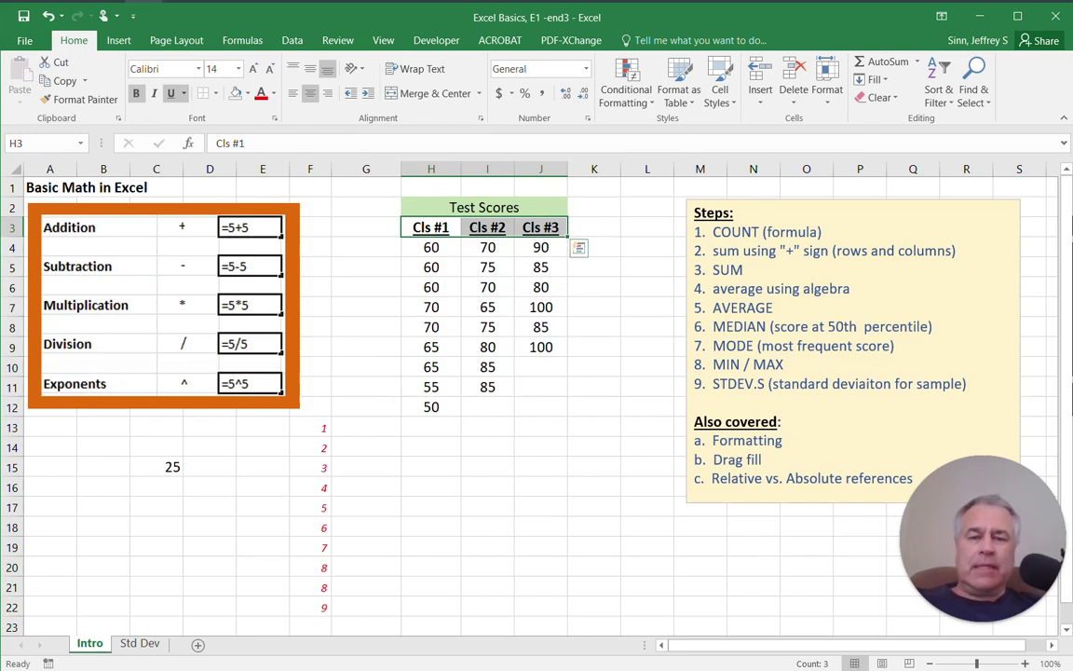
pyautogui.click(594, 447)
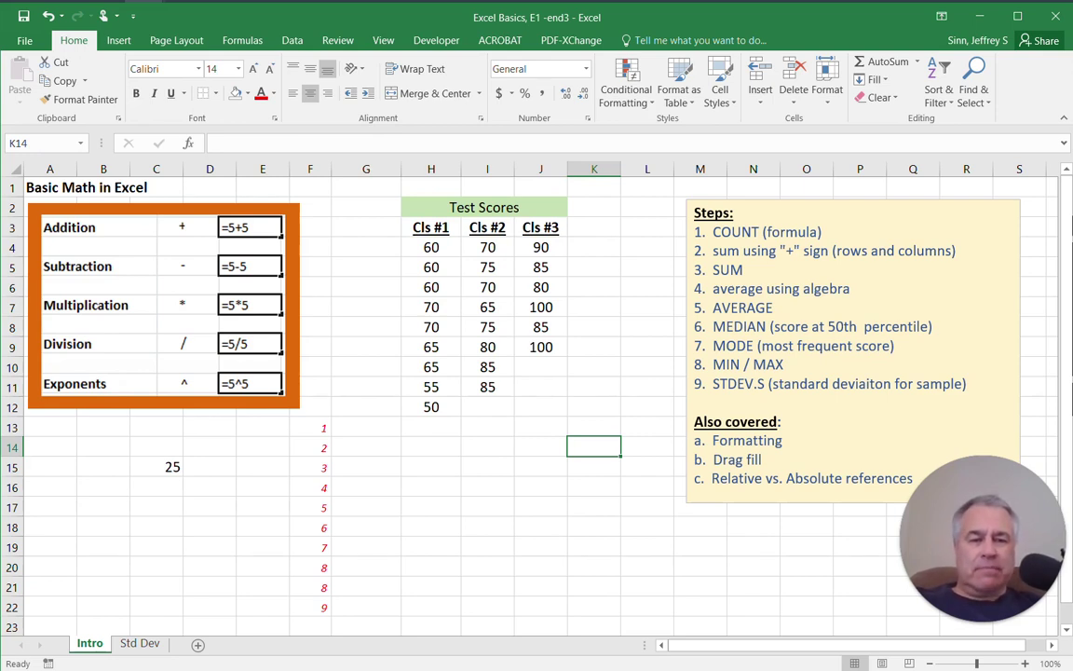
# Try entering =count in cell G13 without parentheses or a range.
pyautogui.click(366, 427)
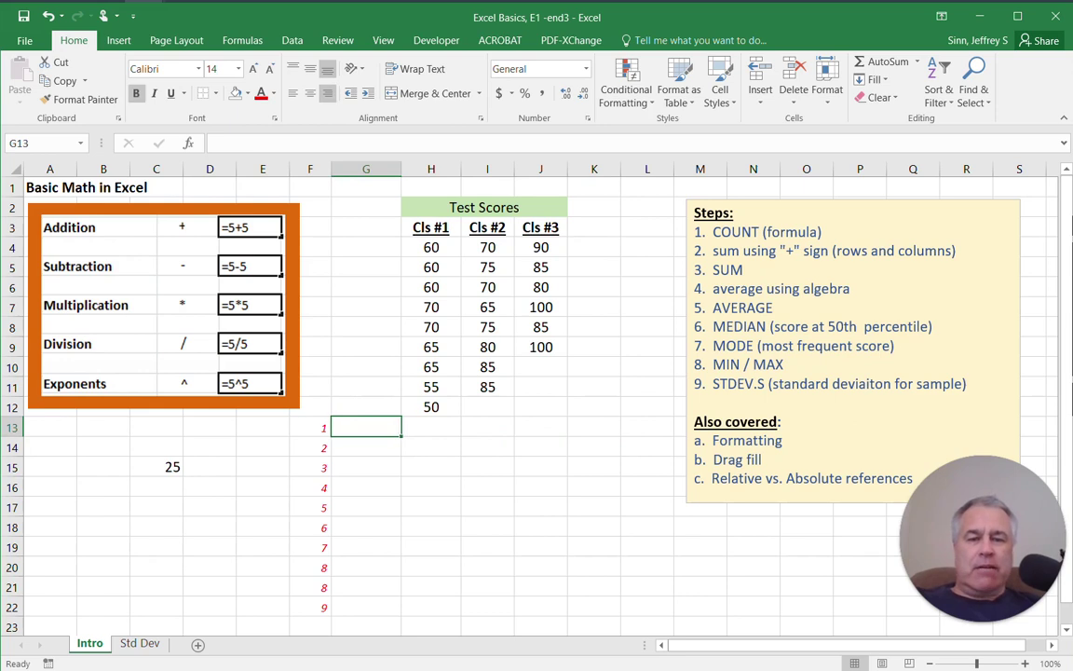
pyautogui.write('=')
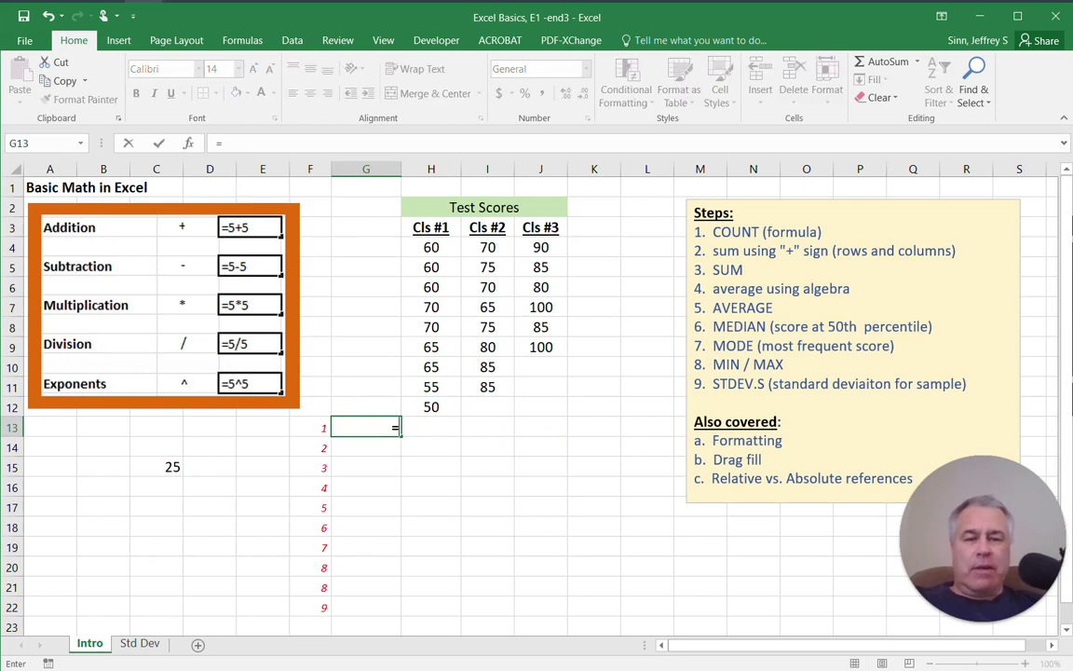
pyautogui.write('count')
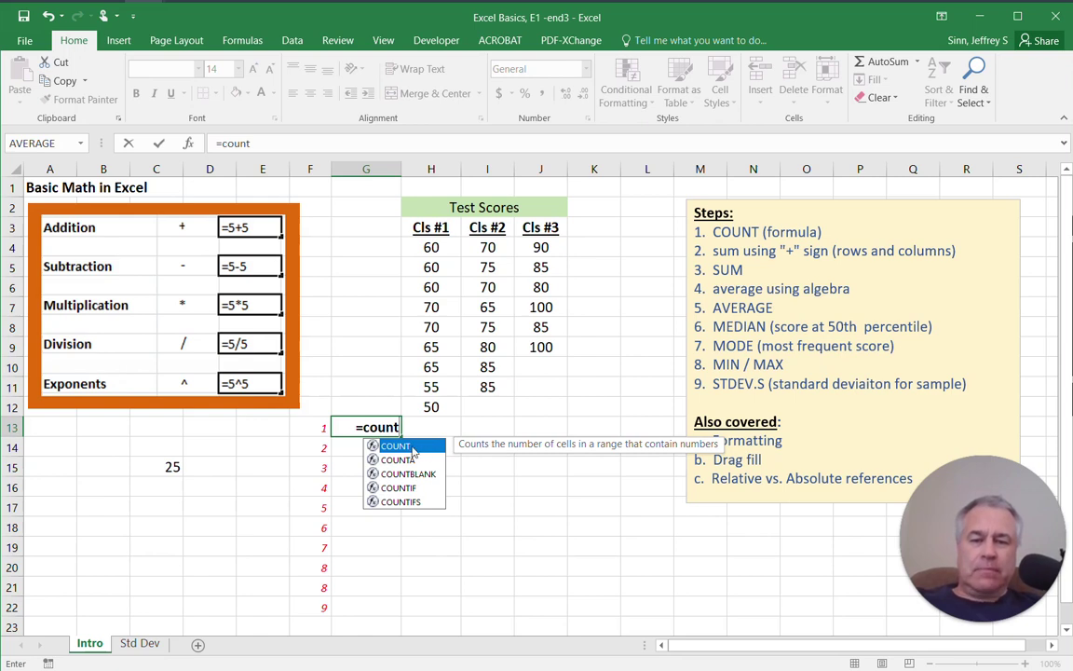
pyautogui.press('Return')
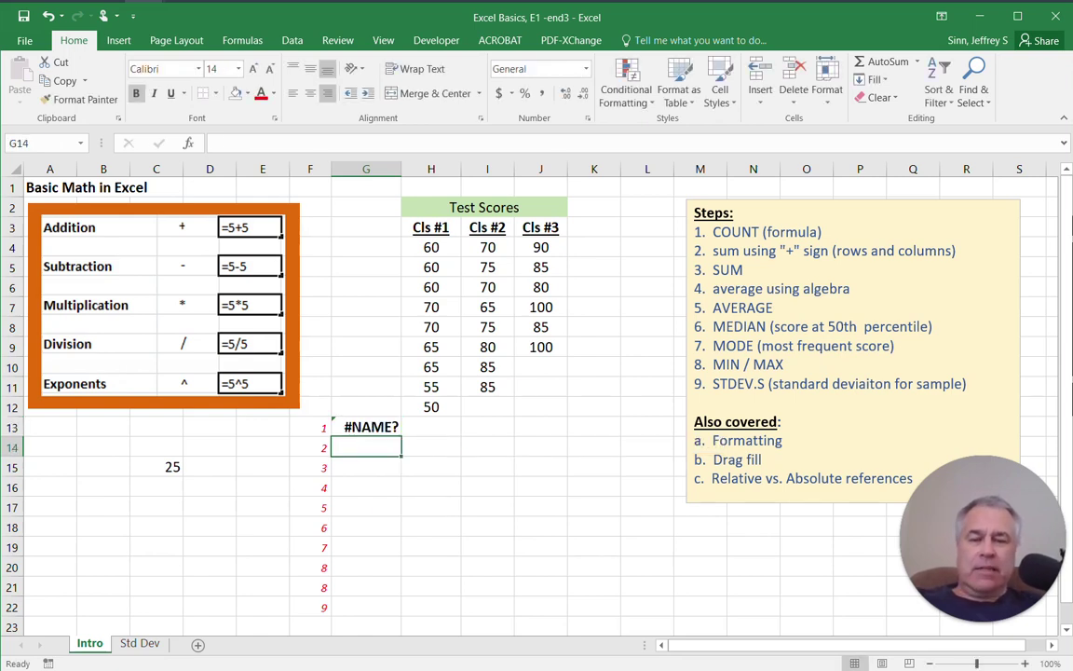
# Replace the entry in cell G13 with =COUNT(H4:H12), selecting the Cls #1 scores as the range.
pyautogui.click(366, 427)
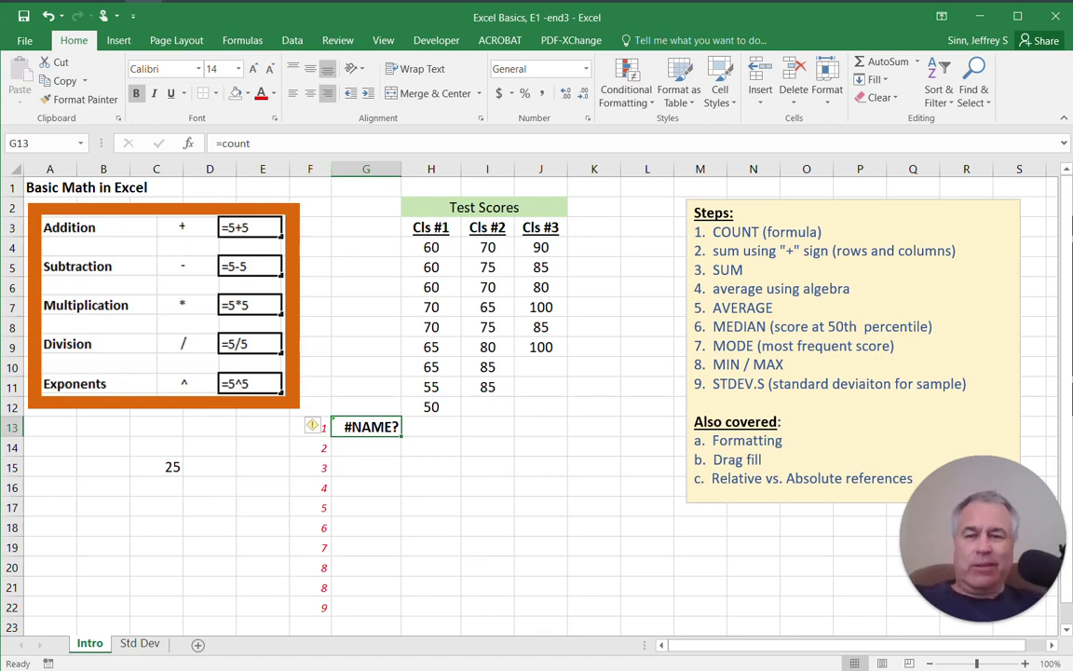
pyautogui.write('=COUN')
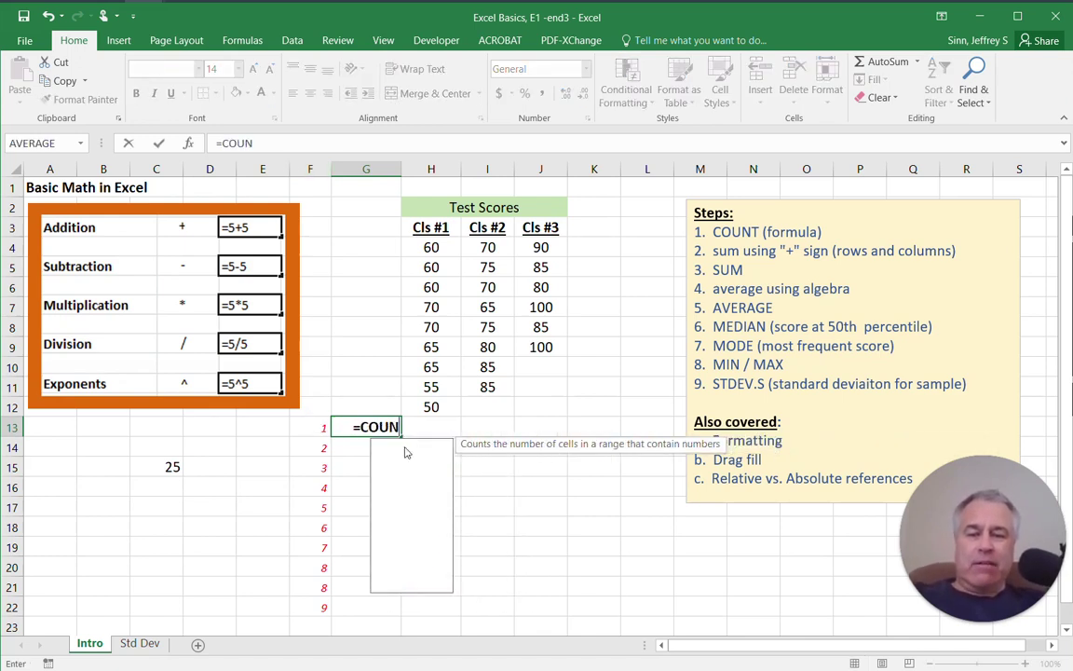
pyautogui.write('T(')
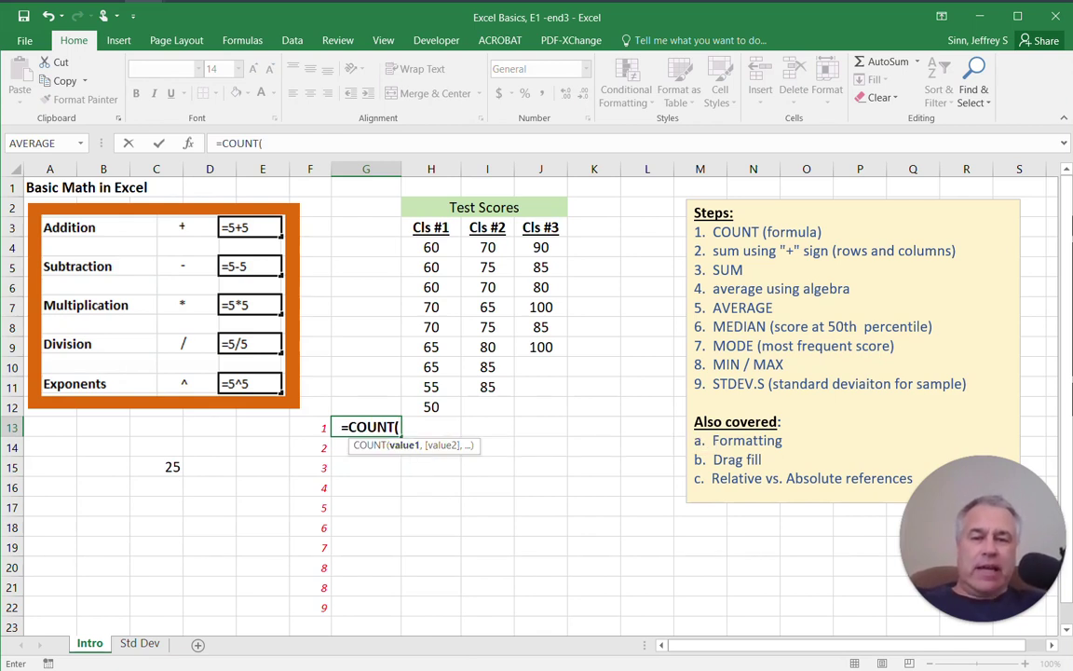
pyautogui.moveTo(430, 247); pyautogui.dragTo(431, 406)
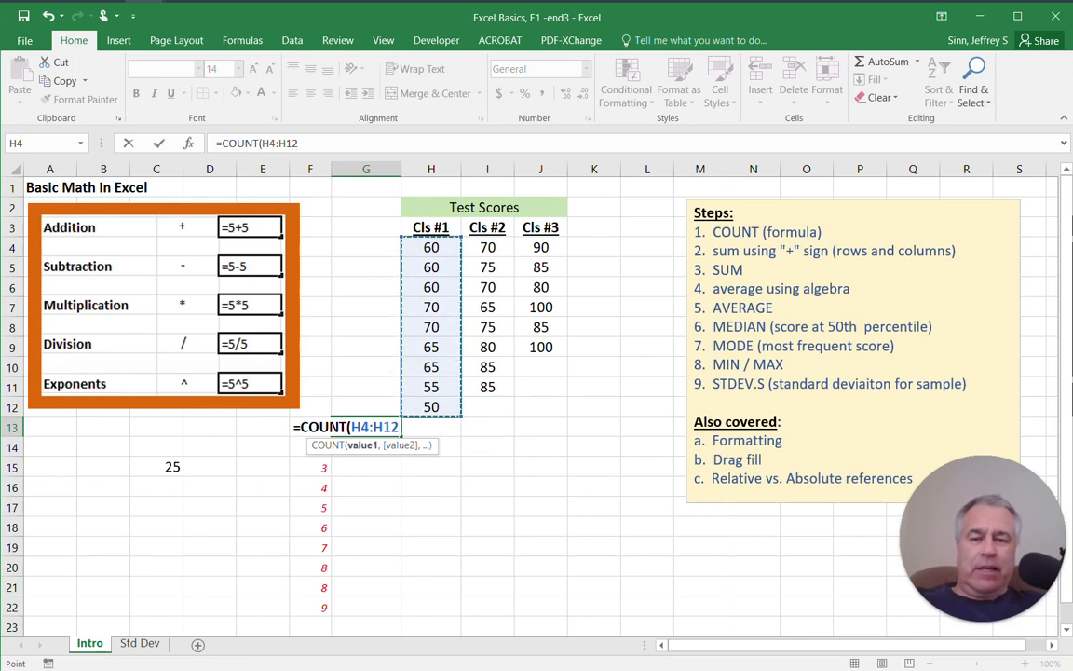
pyautogui.write(')')
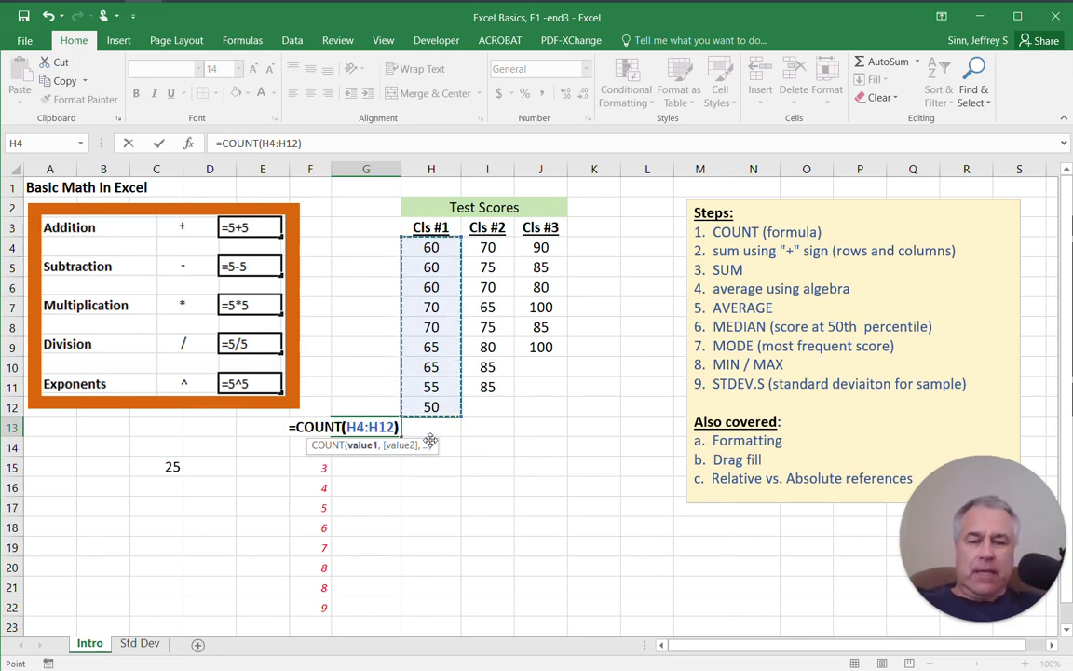
pyautogui.press('Return')
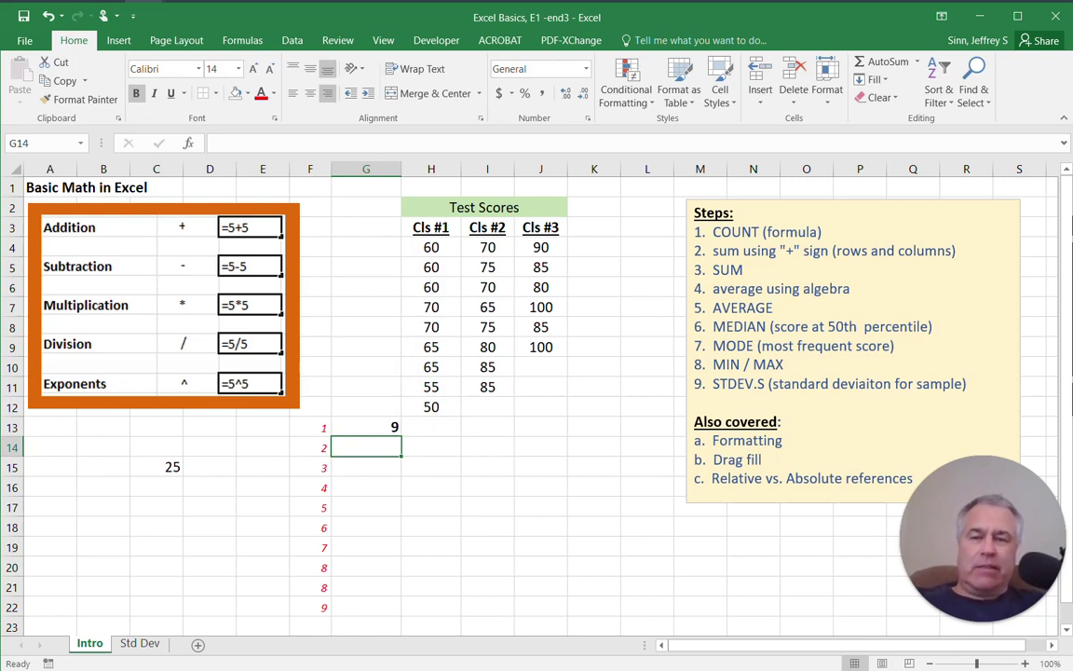
# Replace the formula in cell G13 with the row label COUNT in capitals.
pyautogui.click(366, 427)
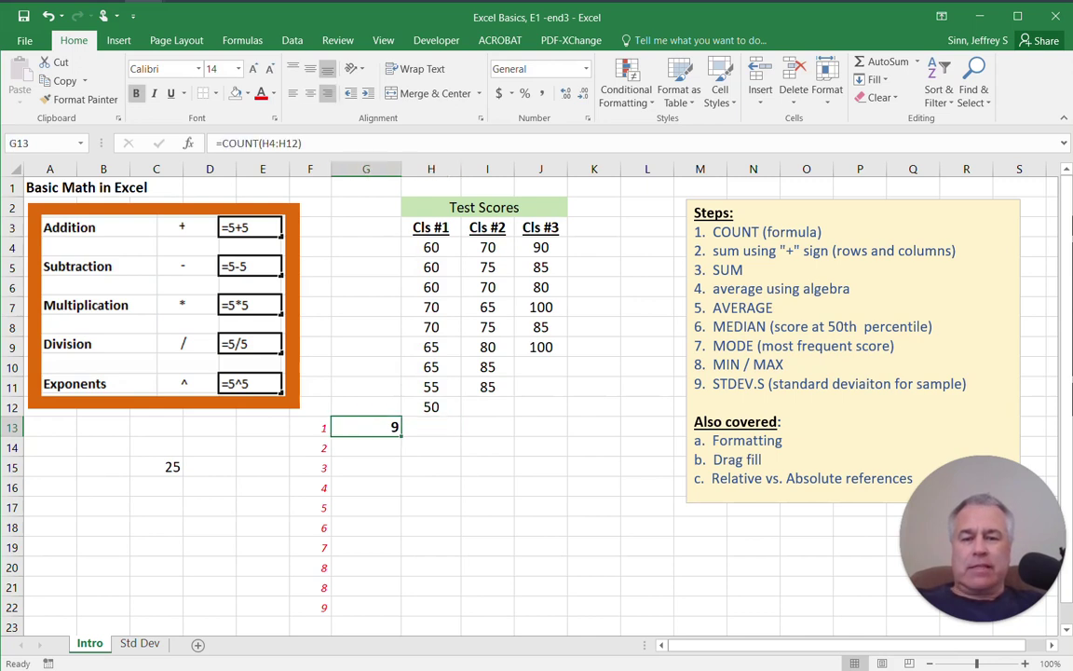
pyautogui.write('Count')
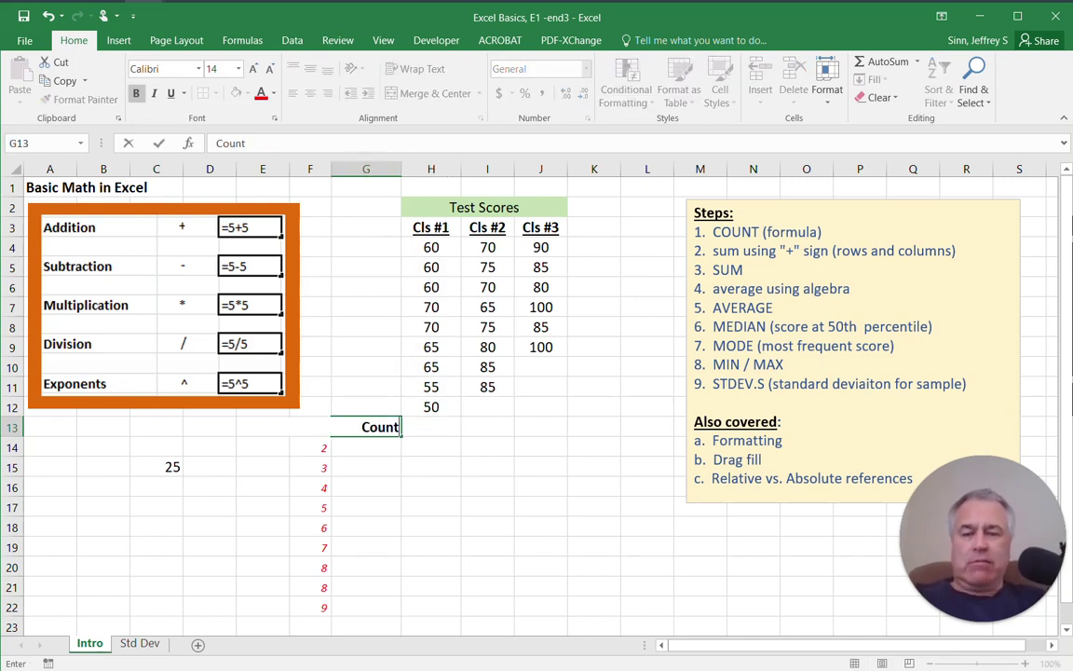
pyautogui.press('Tab')
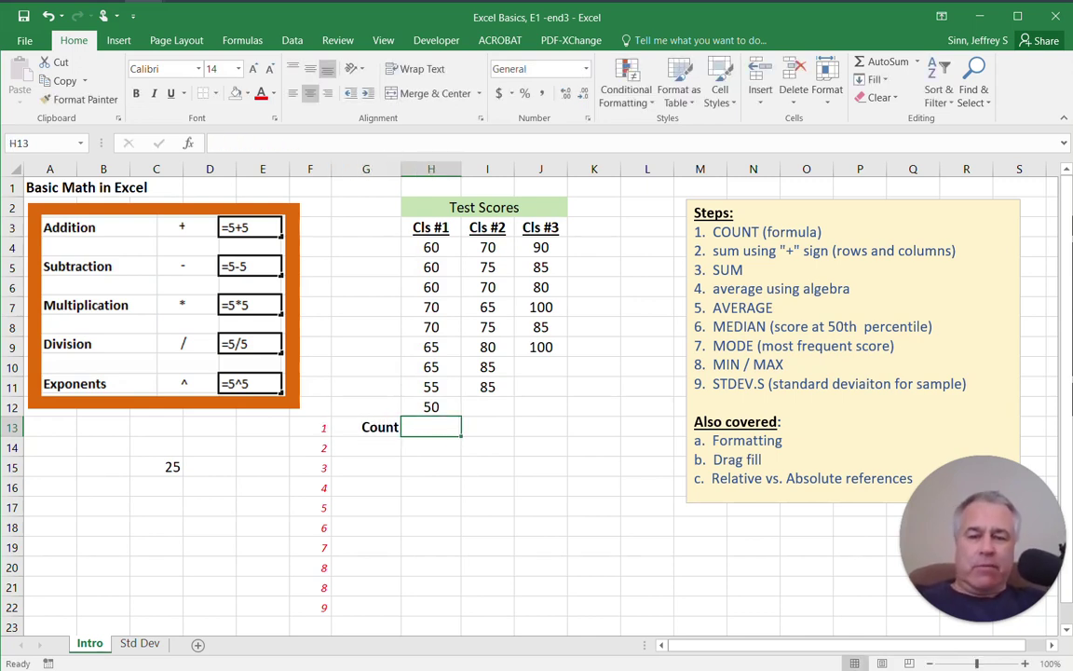
pyautogui.press('Left')
pyautogui.write('COUNT')
pyautogui.press('Tab')
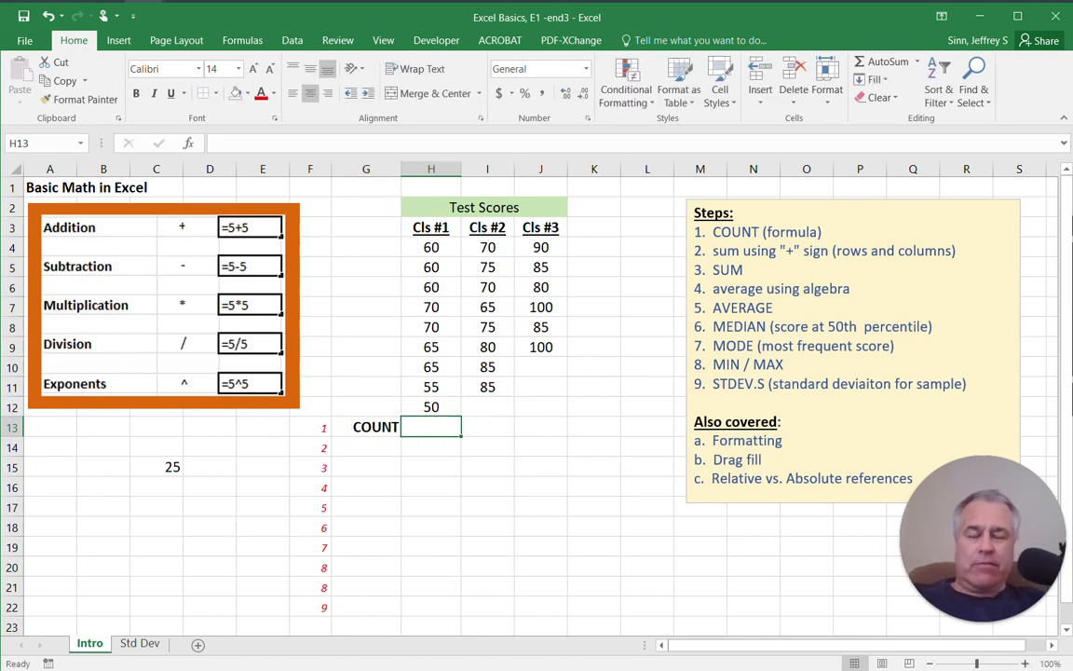
# Enter =COUNT(H4:H12) in cell H13 to count the Cls #1 scores.
pyautogui.write('=')
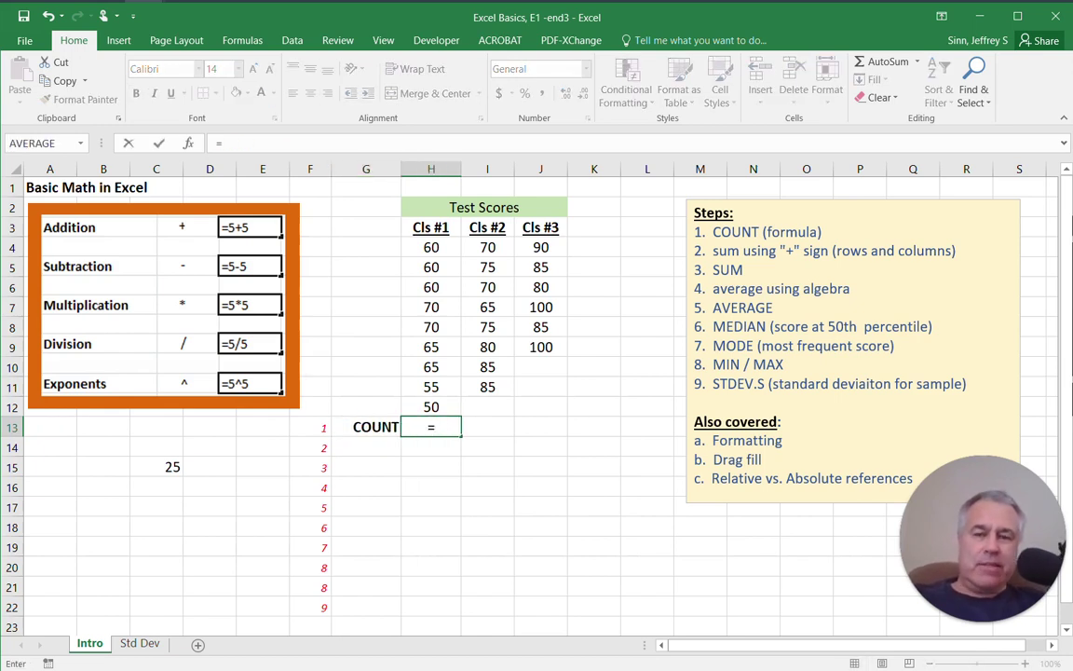
pyautogui.write('count(')
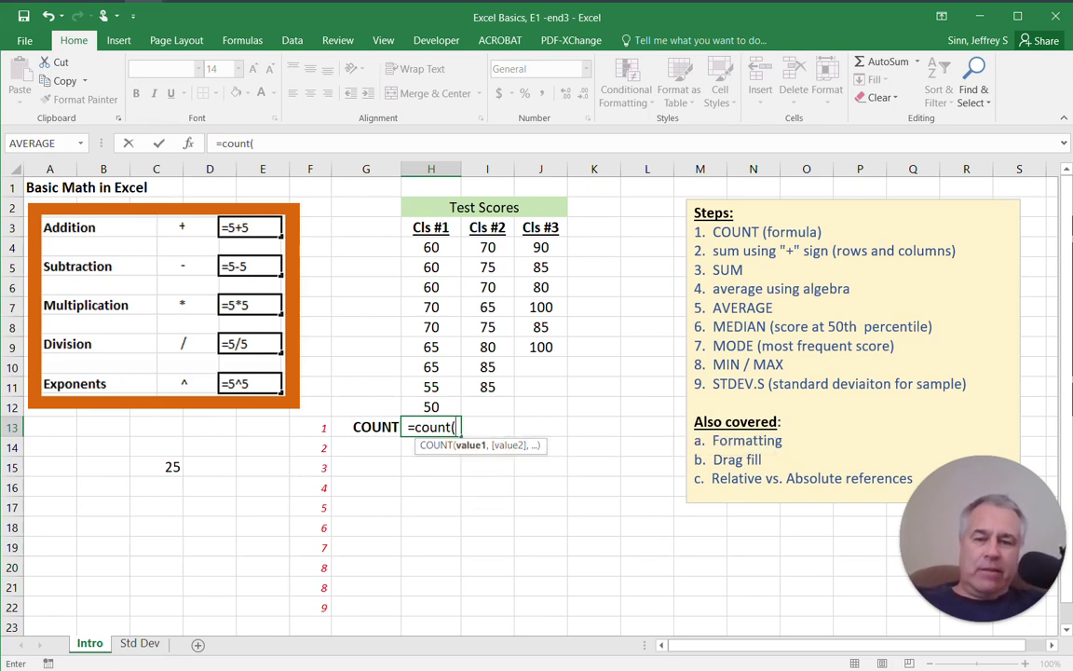
pyautogui.moveTo(431, 247); pyautogui.dragTo(430, 407)
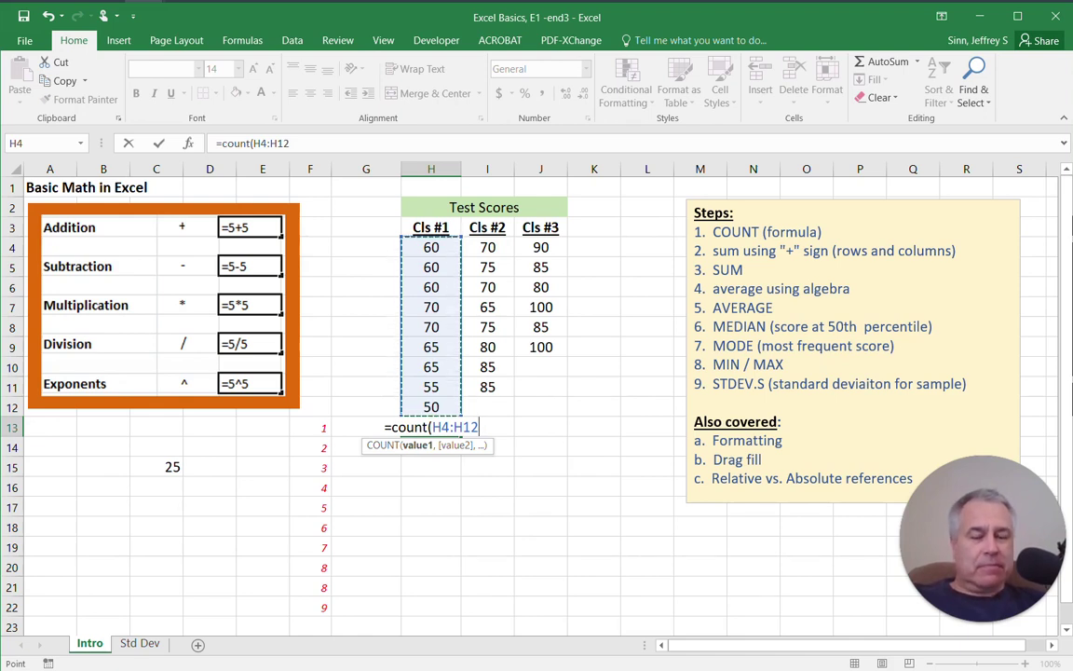
pyautogui.press('Return')
pyautogui.press('Up')
pyautogui.press('Right')
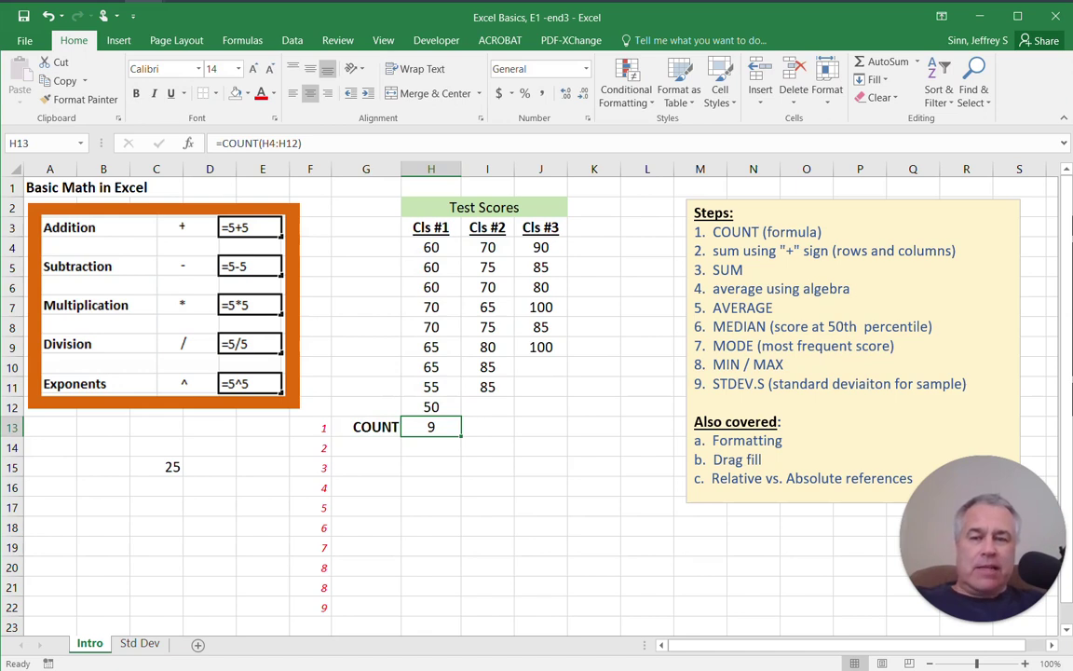
# Examine the COUNT formula in cell H13 and the range it references, leaving the formula as it is.
pyautogui.press('F2')
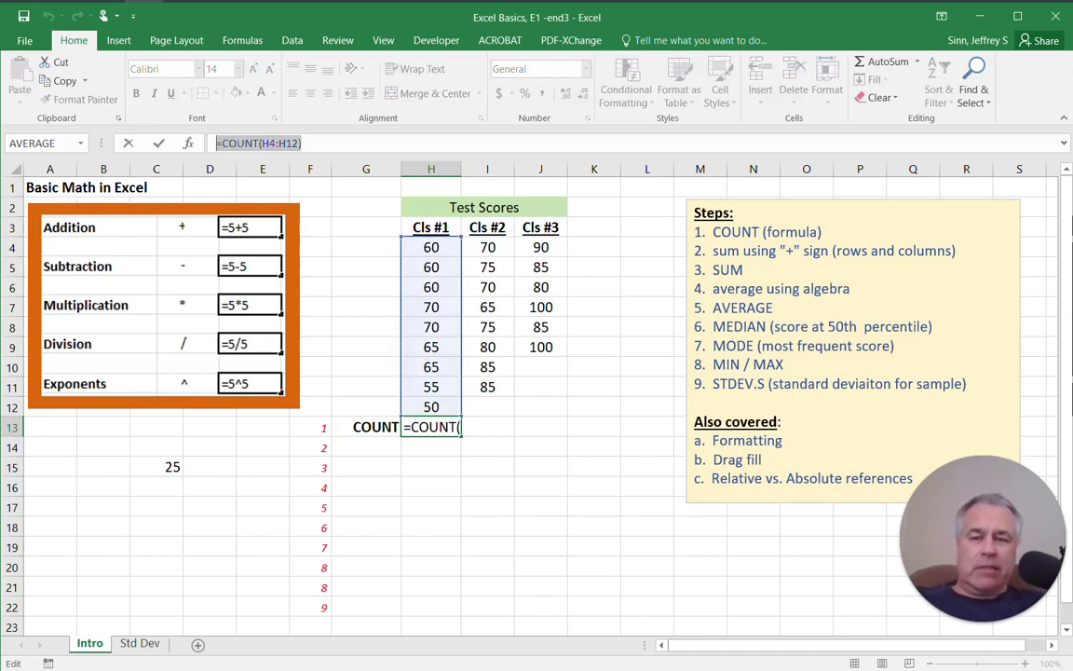
pyautogui.click(488, 467)
pyautogui.press('Escape')
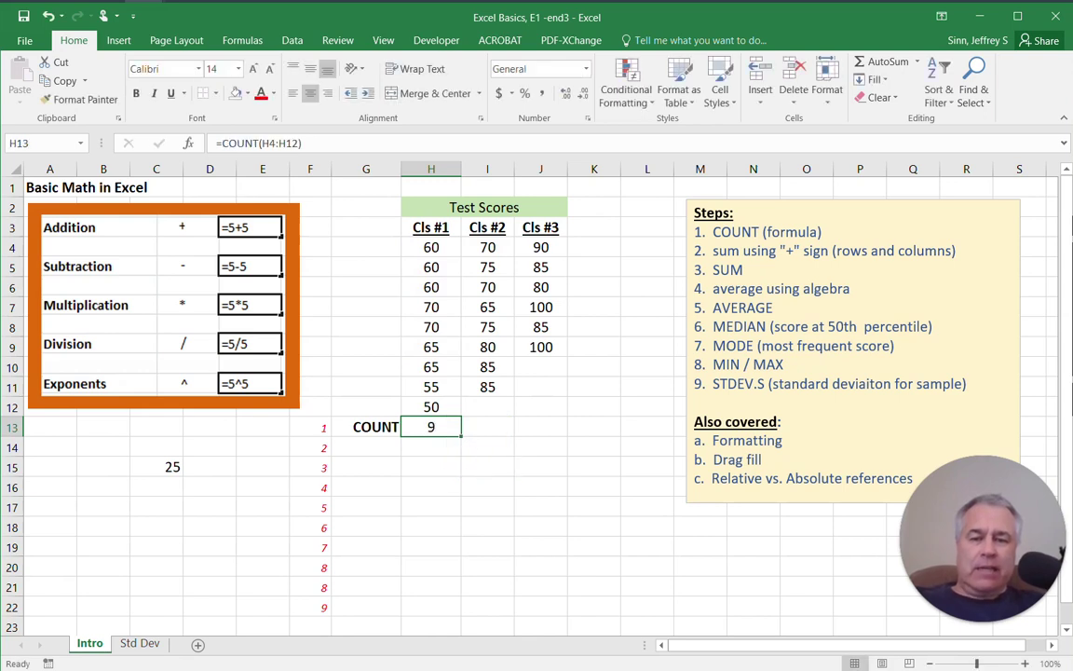
pyautogui.doubleClick(434, 426)
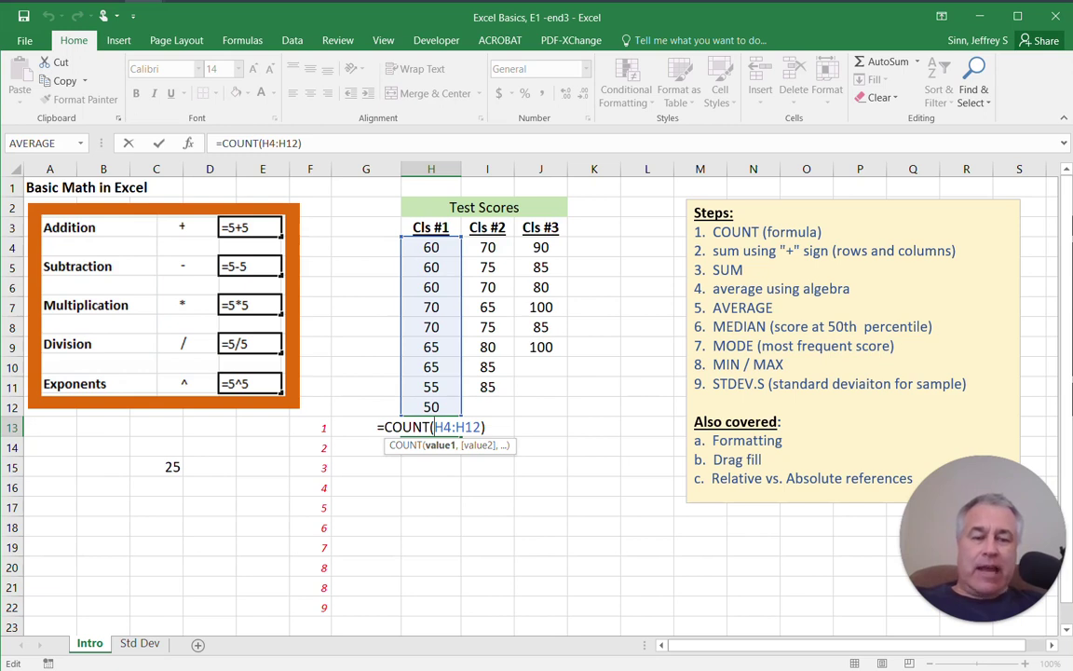
pyautogui.press('Escape')
pyautogui.click(431, 487)
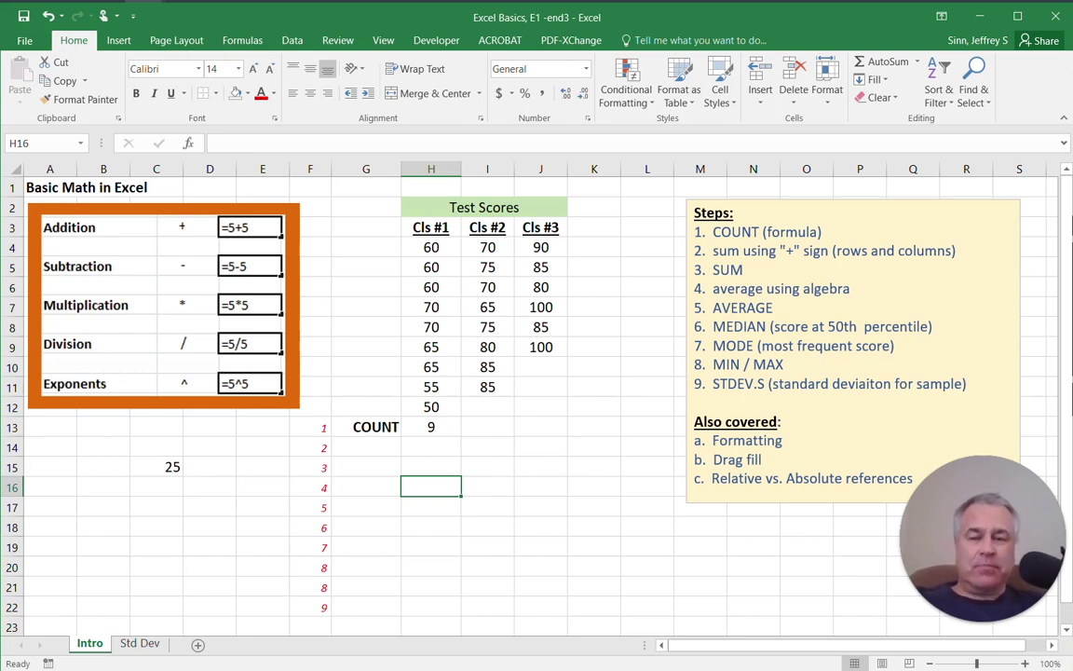
# Fill the COUNT formula from cell H13 across to I13 and J13 for Cls #2 and Cls #3.
pyautogui.click(431, 428)
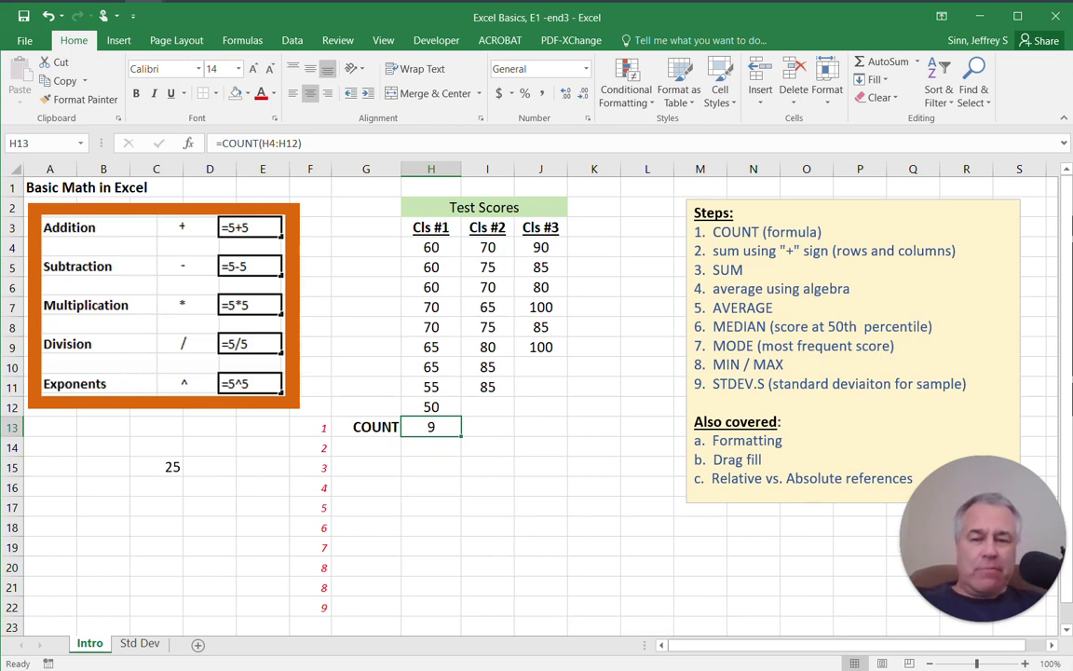
pyautogui.moveTo(461, 435); pyautogui.dragTo(551, 432)
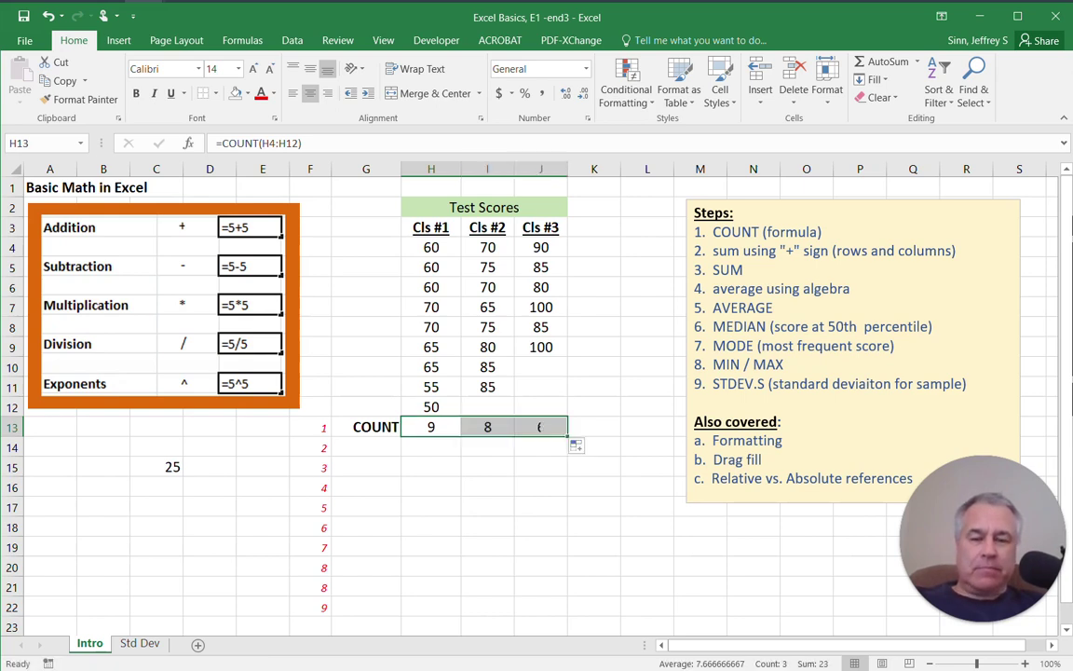
pyautogui.click(487, 508)
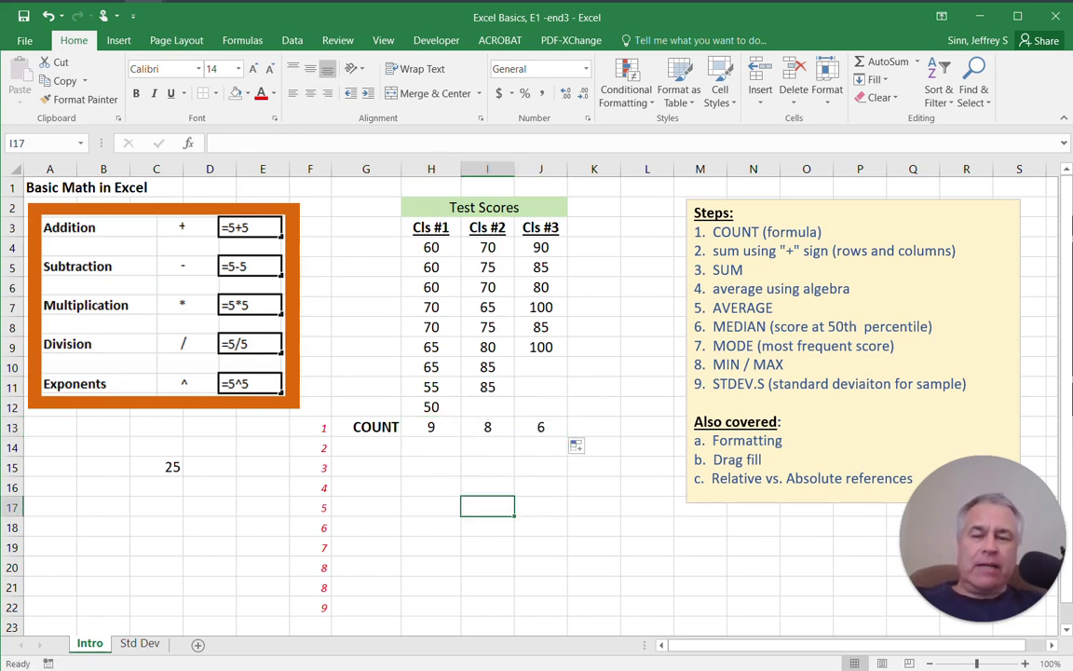
# Compare the copied COUNT formulas in I13 and J13 with the Cls #2 and Cls #3 score ranges they reference.
pyautogui.click(431, 427)
pyautogui.click(487, 426)
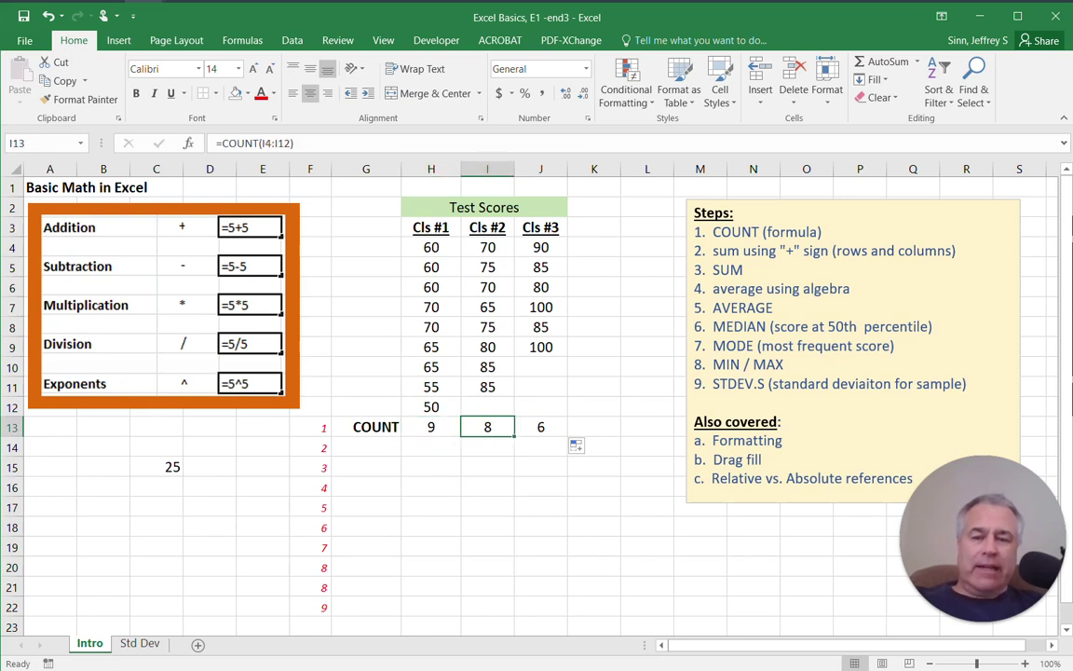
pyautogui.click(540, 427)
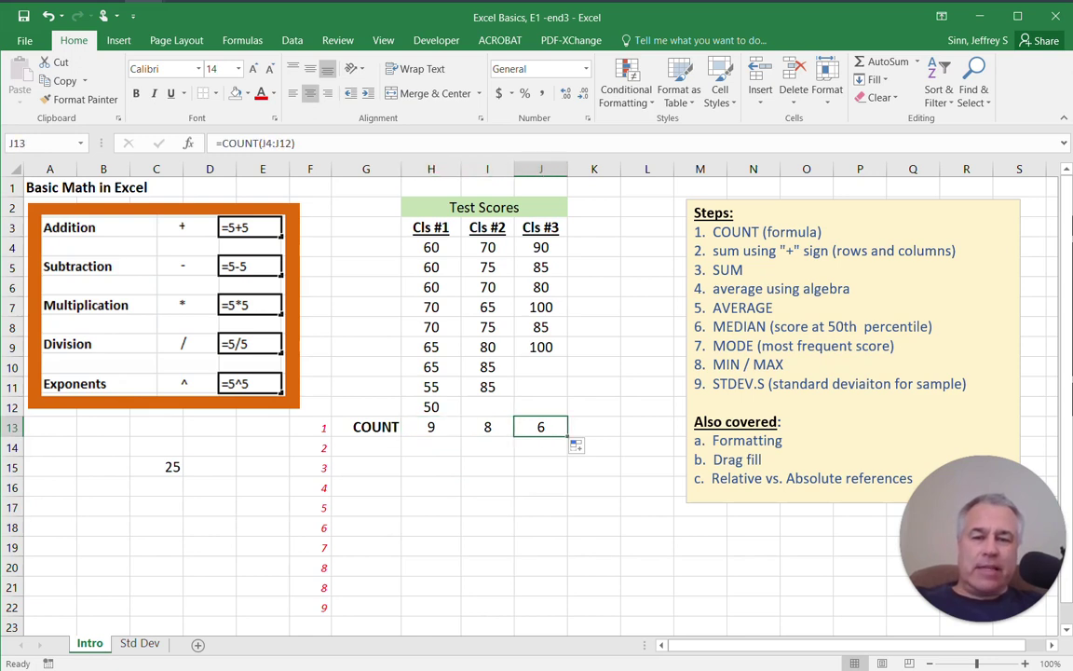
pyautogui.moveTo(487, 248); pyautogui.dragTo(487, 408)
pyautogui.moveTo(541, 248); pyautogui.dragTo(540, 408)
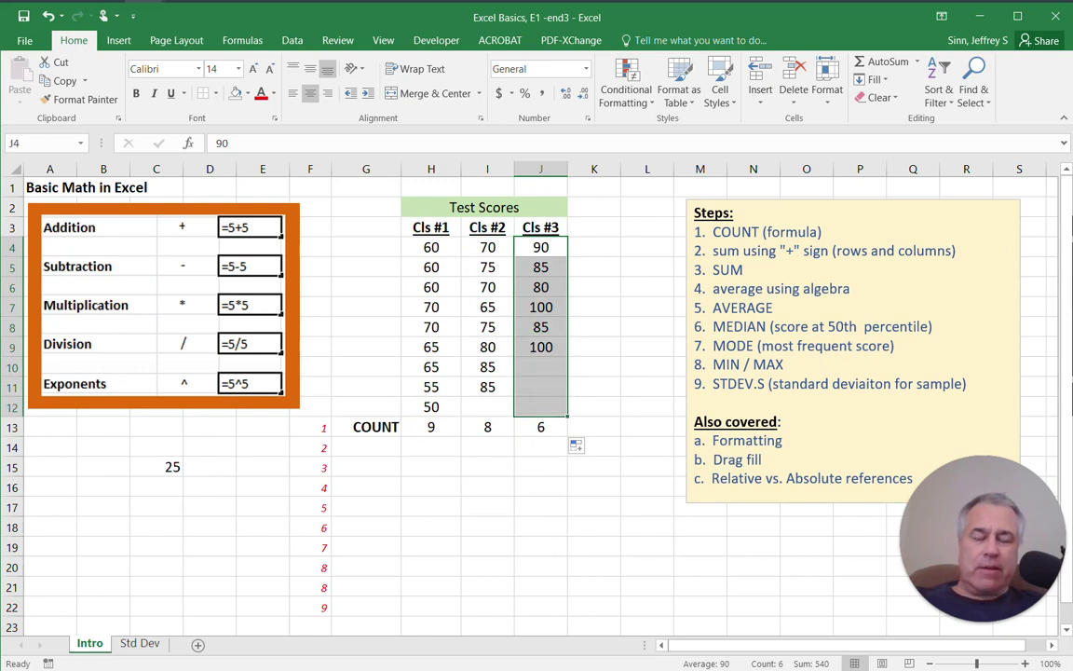
pyautogui.click(488, 488)
pyautogui.click(487, 427)
pyautogui.doubleClick(491, 426)
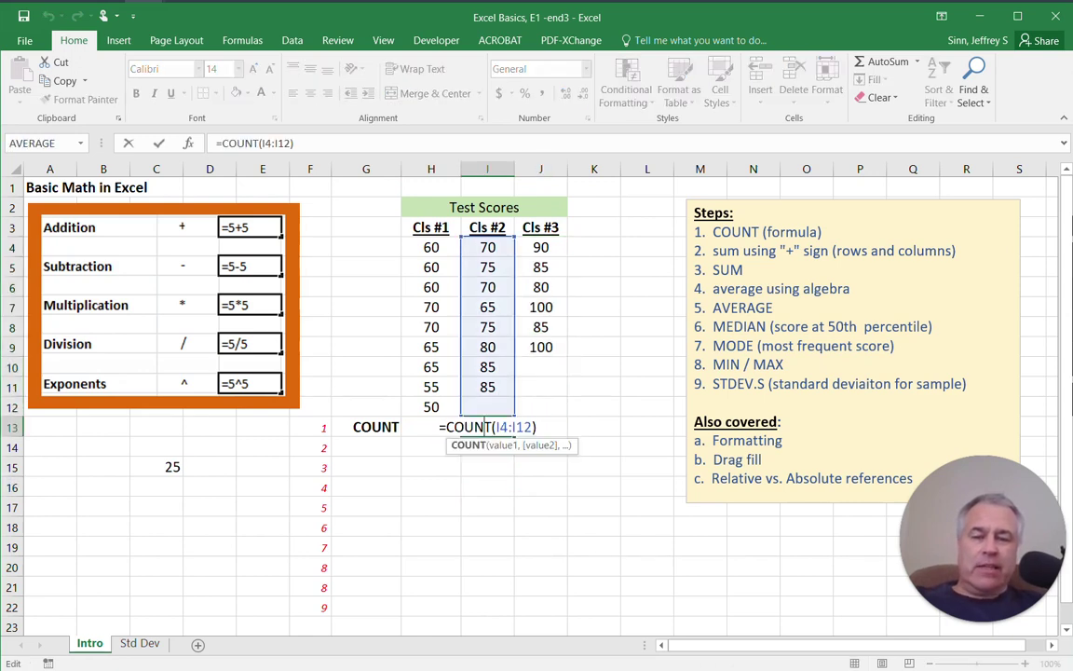
pyautogui.press('Escape')
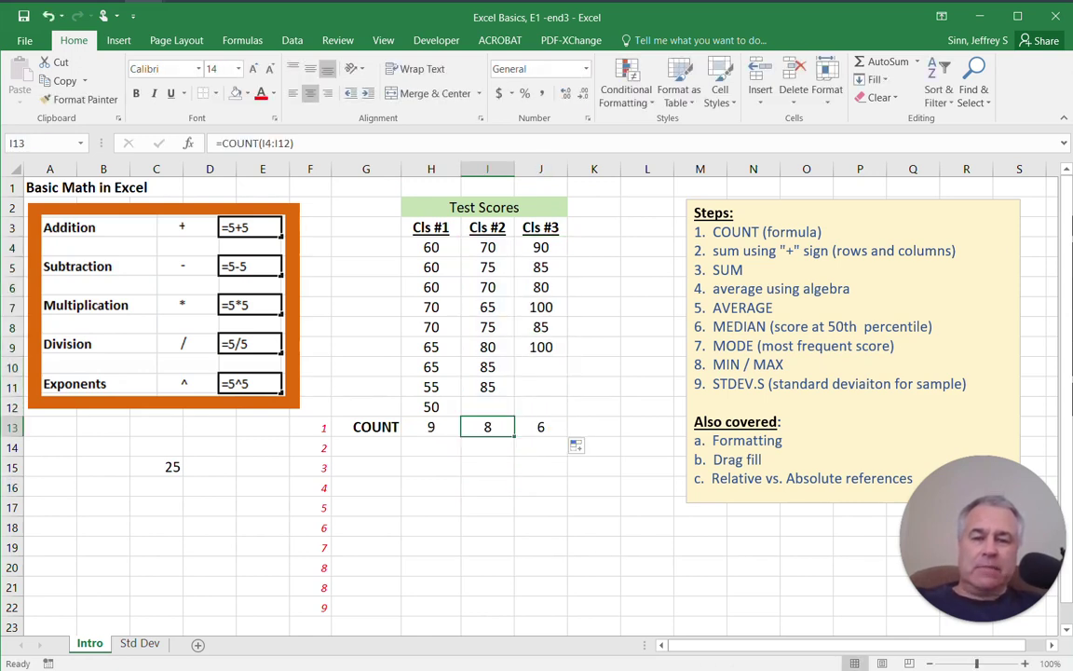
pyautogui.doubleClick(538, 427)
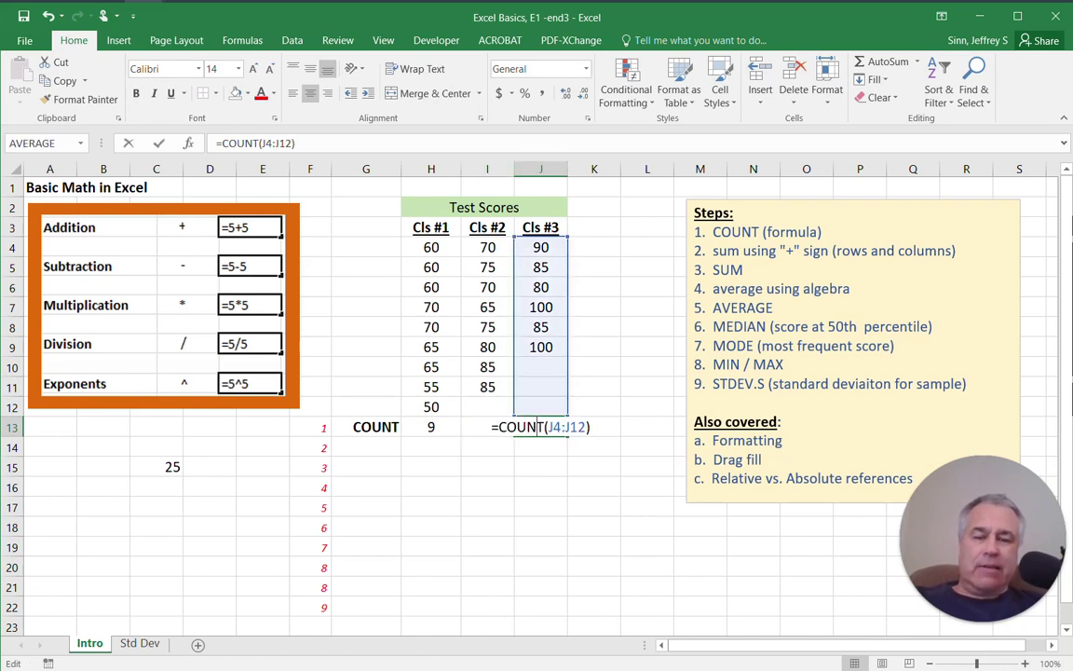
pyautogui.press('Escape')
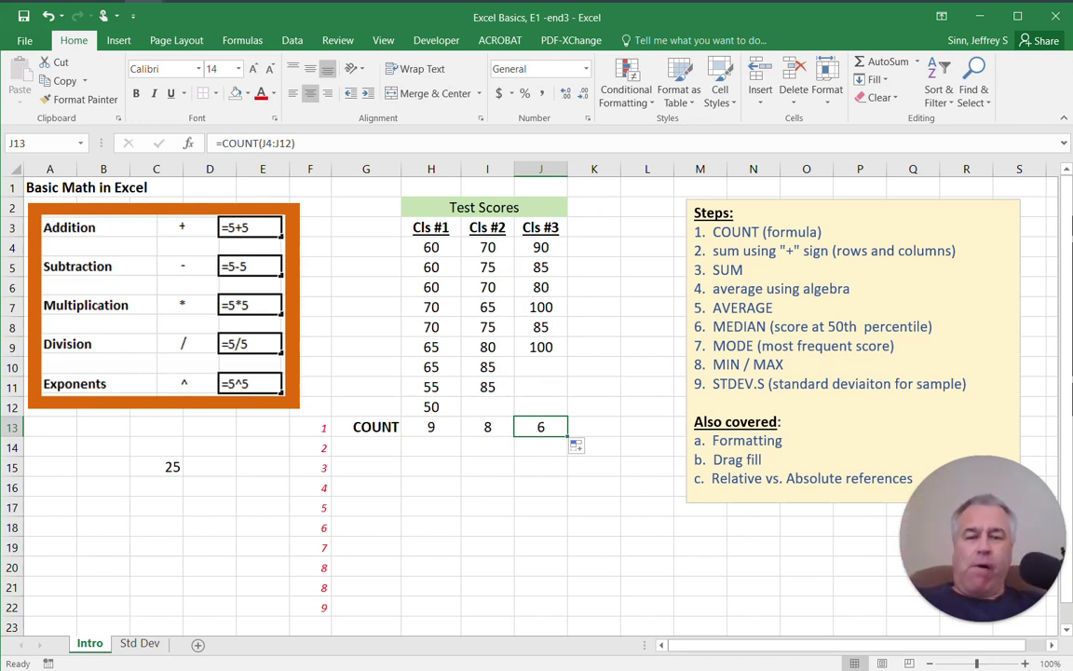
pyautogui.click(366, 447)
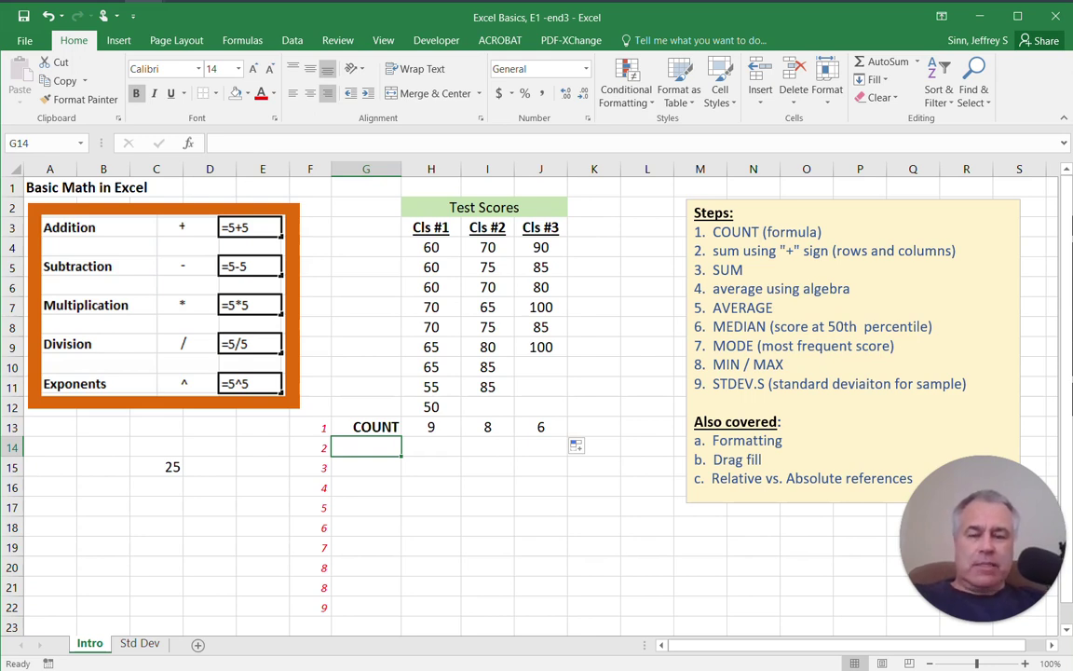
pyautogui.write('=sum')
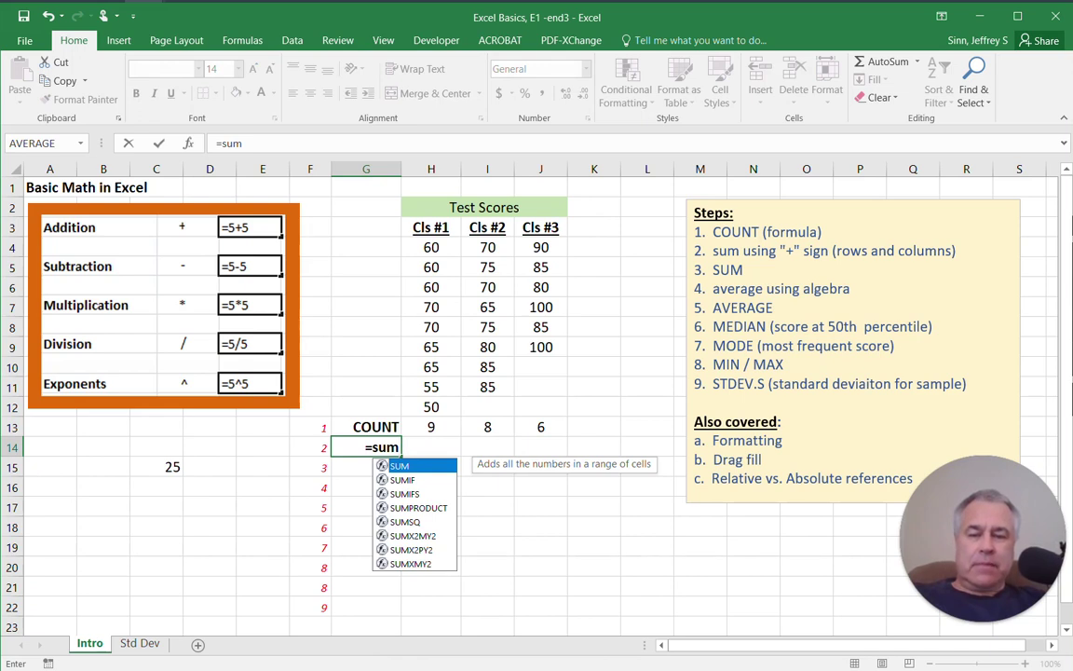
pyautogui.press('BackSpace')
pyautogui.press('BackSpace')
pyautogui.press('BackSpace')
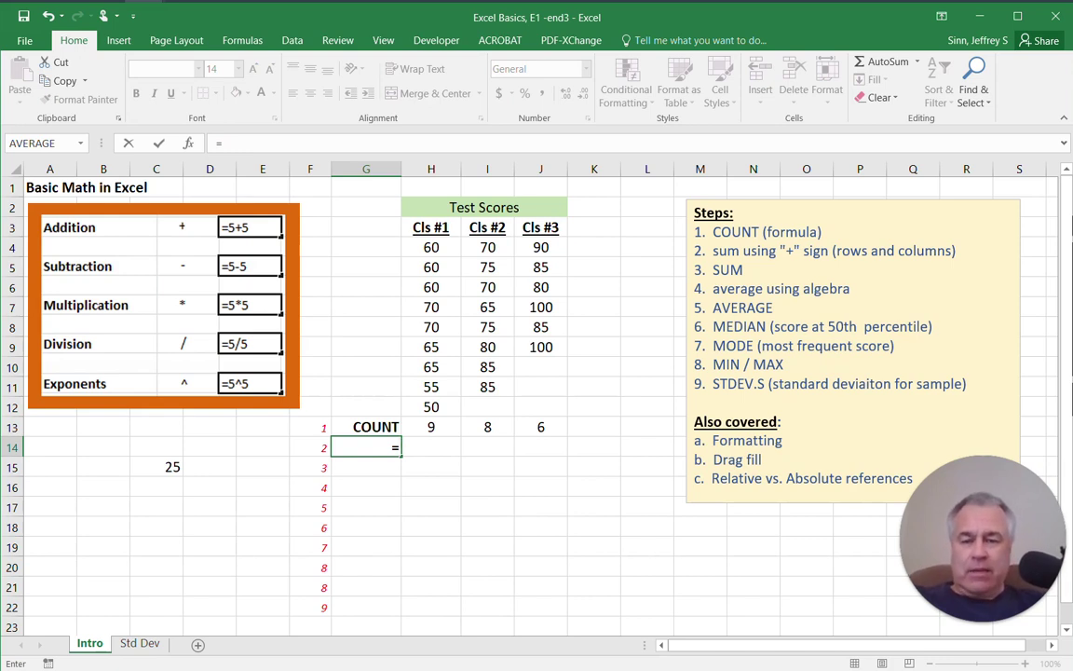
pyautogui.press('Escape')
# Enter the row label sum in cell G14, below the COUNT label.
pyautogui.write('sum')
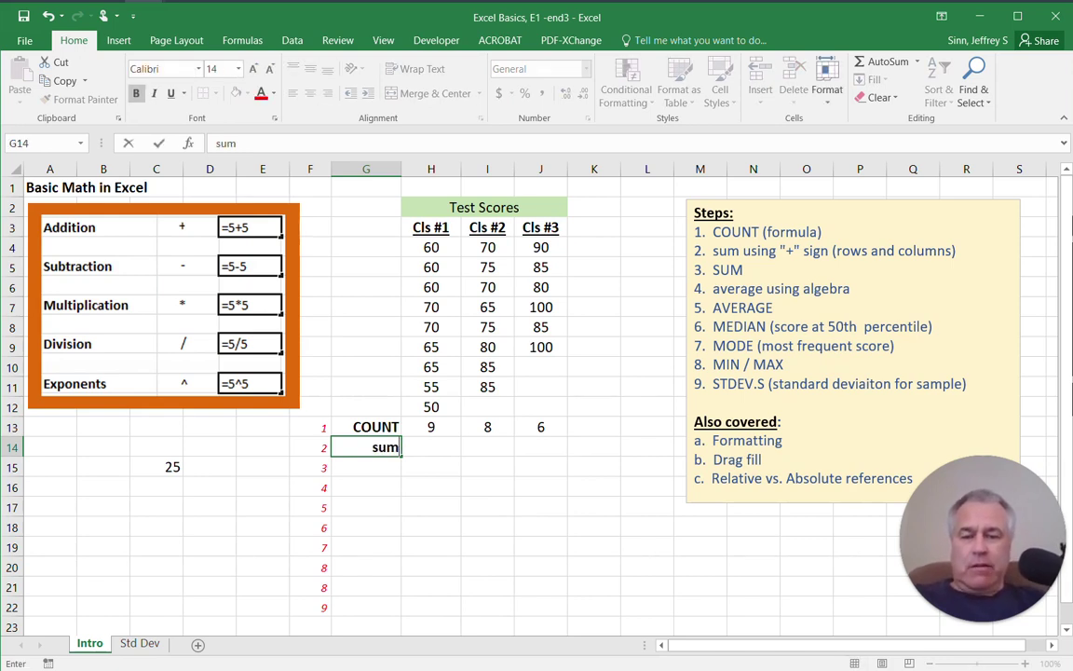
pyautogui.press('Tab')
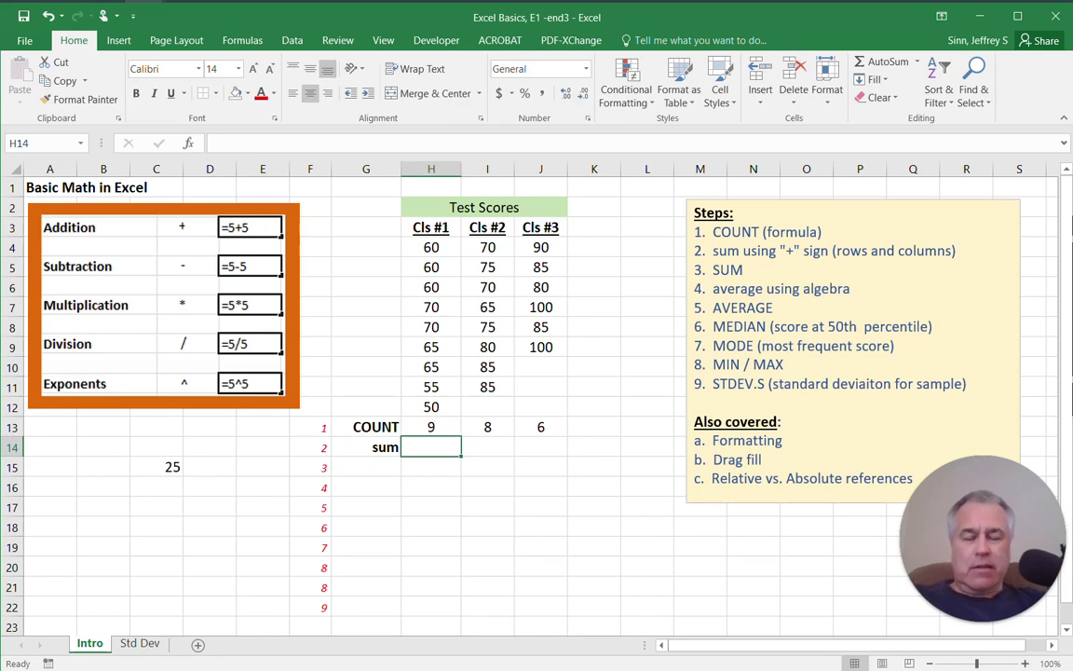
# Add the Cls #1 scores with plus signs by entering =H4+H5+H6+H7+H8+H9+H10+H11+H12 in cell H14, accepting the suggested formula correction.
pyautogui.write('=')
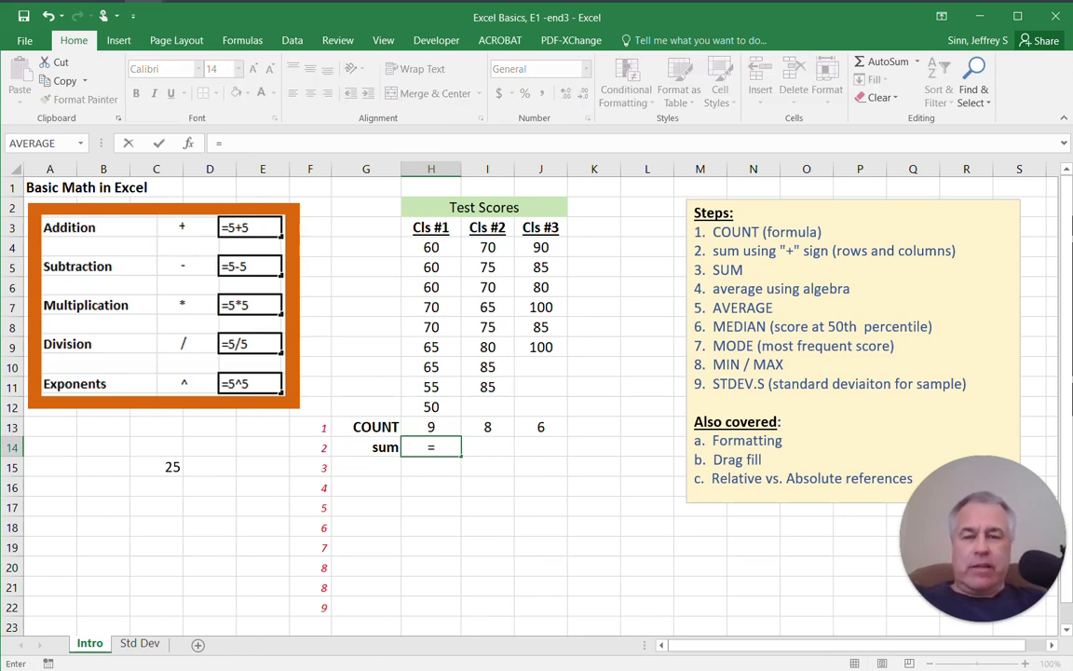
pyautogui.click(432, 248)
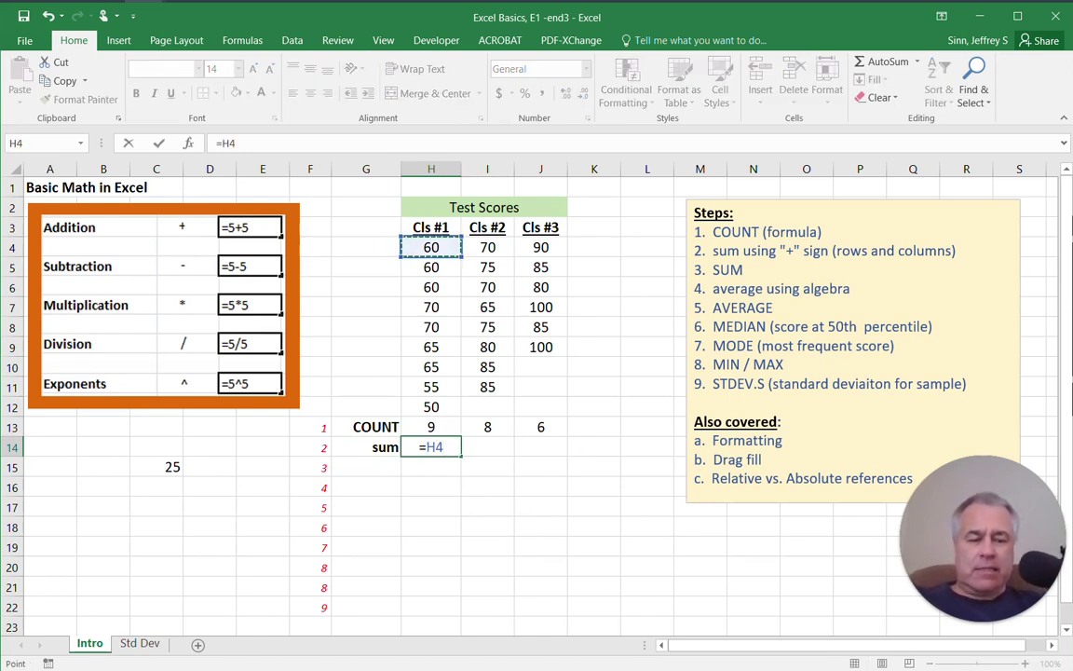
pyautogui.write('+')
pyautogui.click(431, 266)
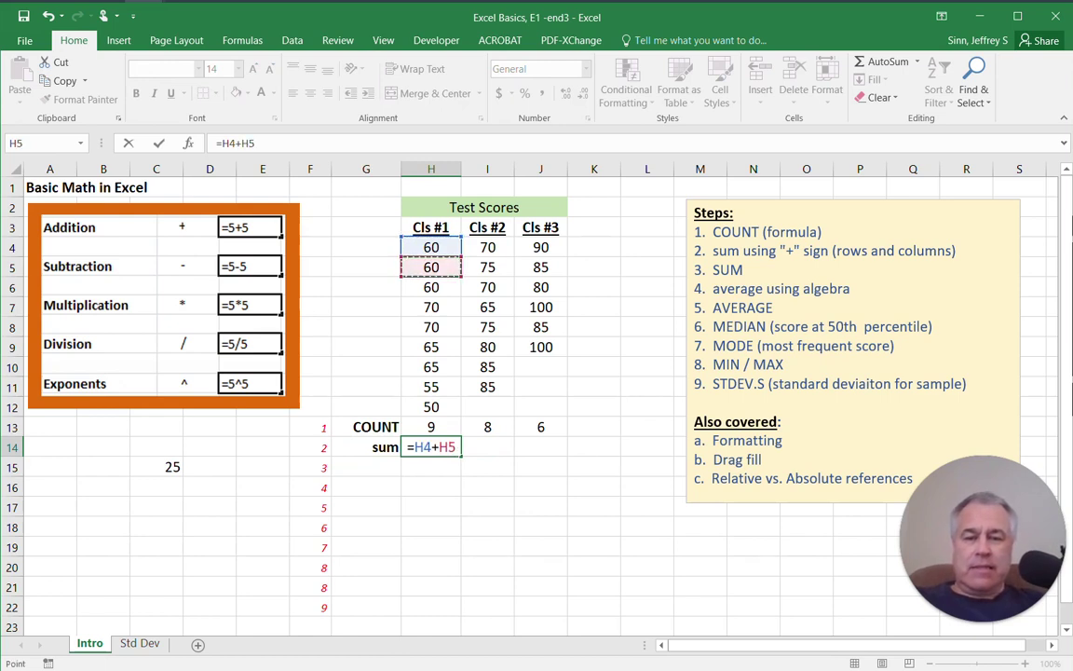
pyautogui.write('+')
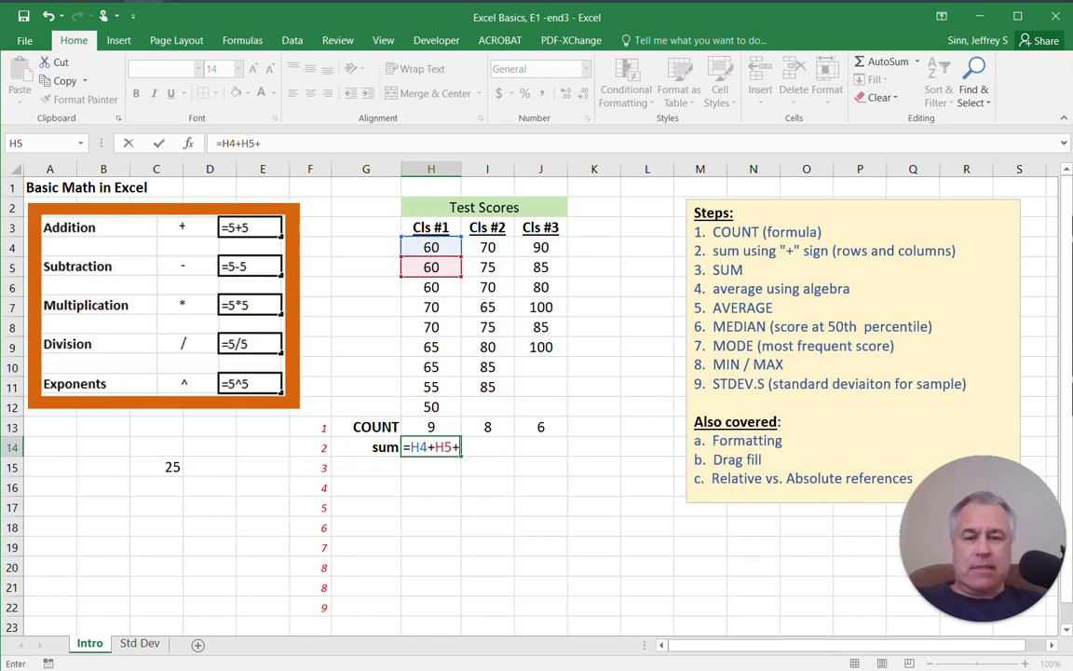
pyautogui.click(431, 287)
pyautogui.write('+')
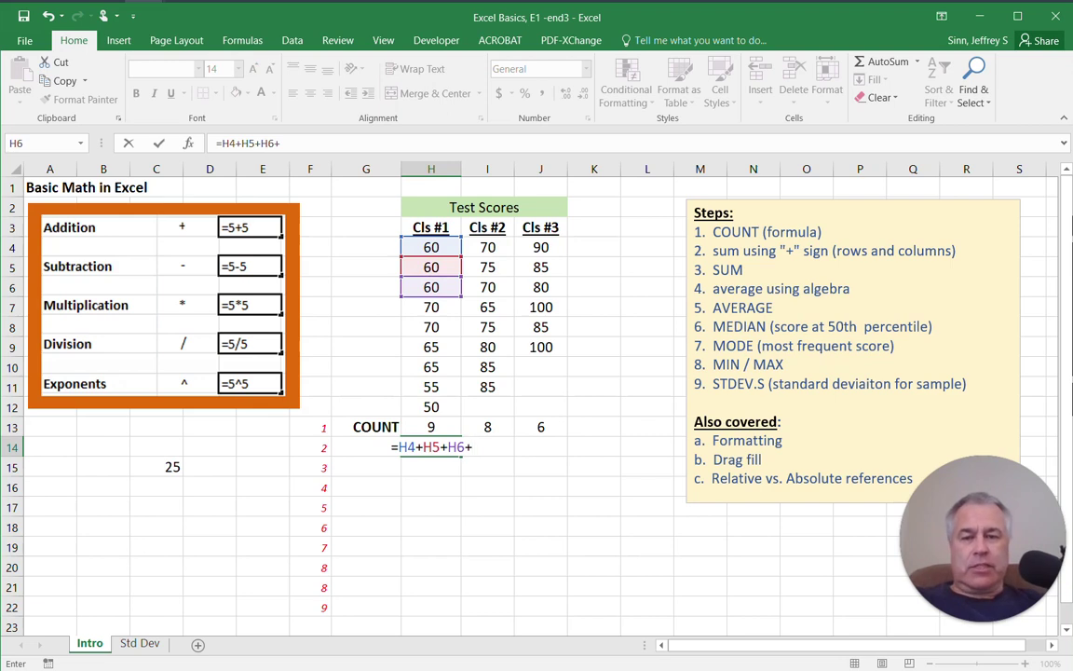
pyautogui.click(431, 308)
pyautogui.write('+')
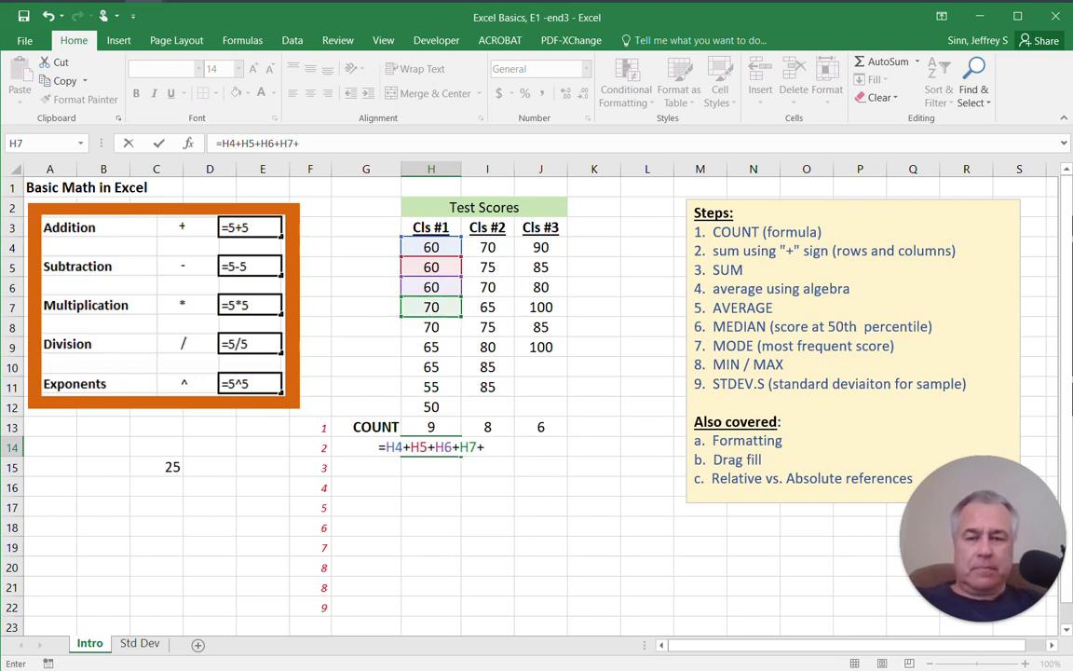
pyautogui.click(430, 327)
pyautogui.write('+')
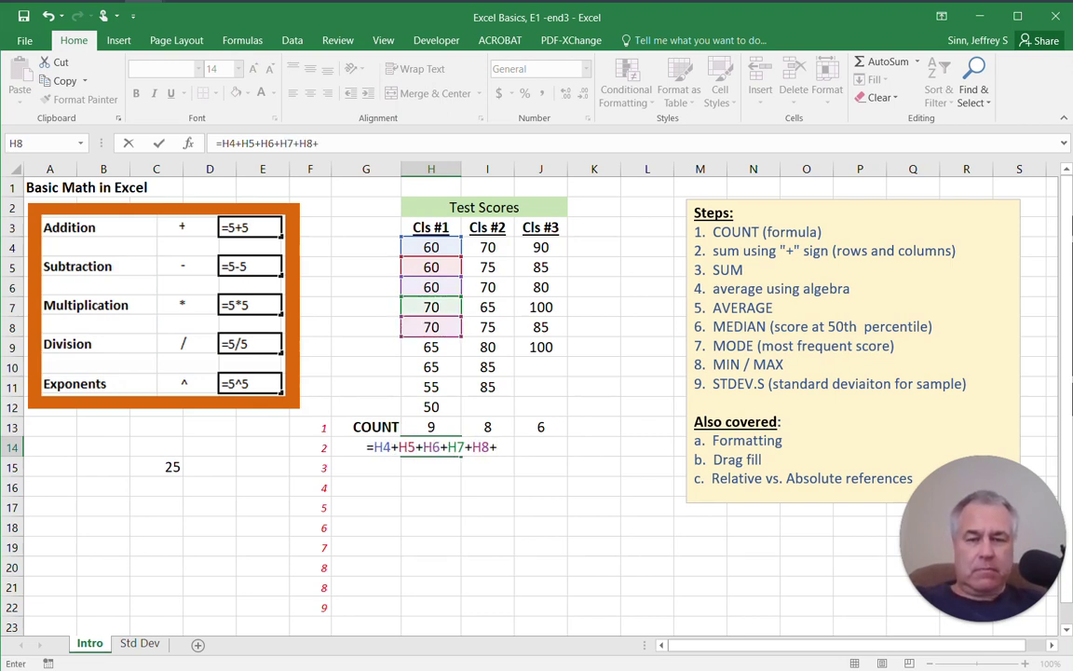
pyautogui.click(431, 346)
pyautogui.write('+')
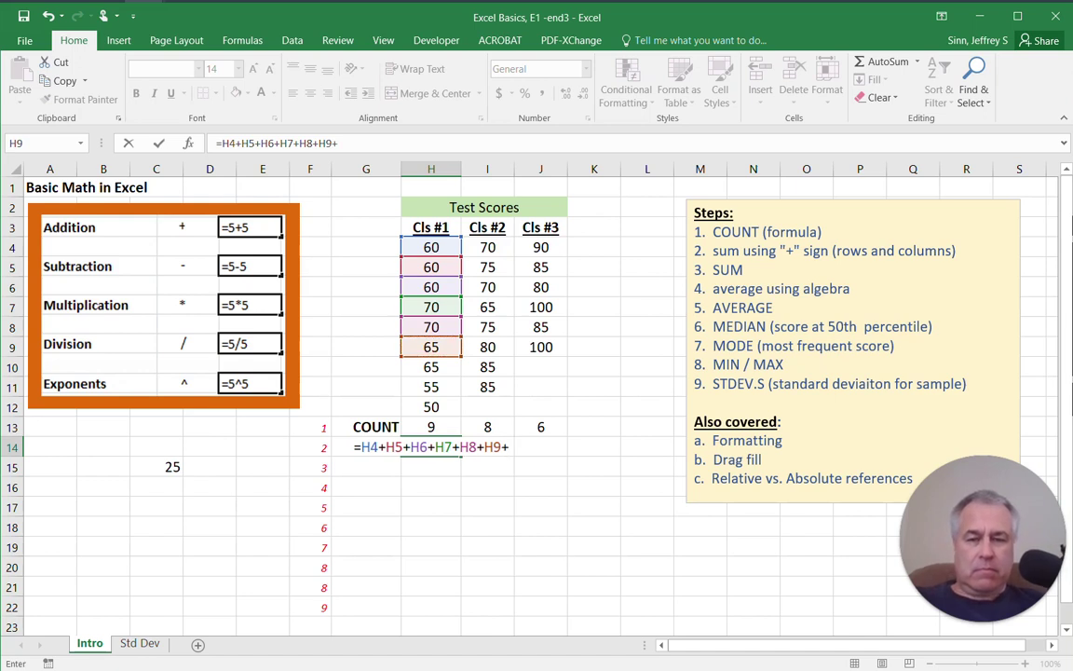
pyautogui.click(432, 367)
pyautogui.write('+')
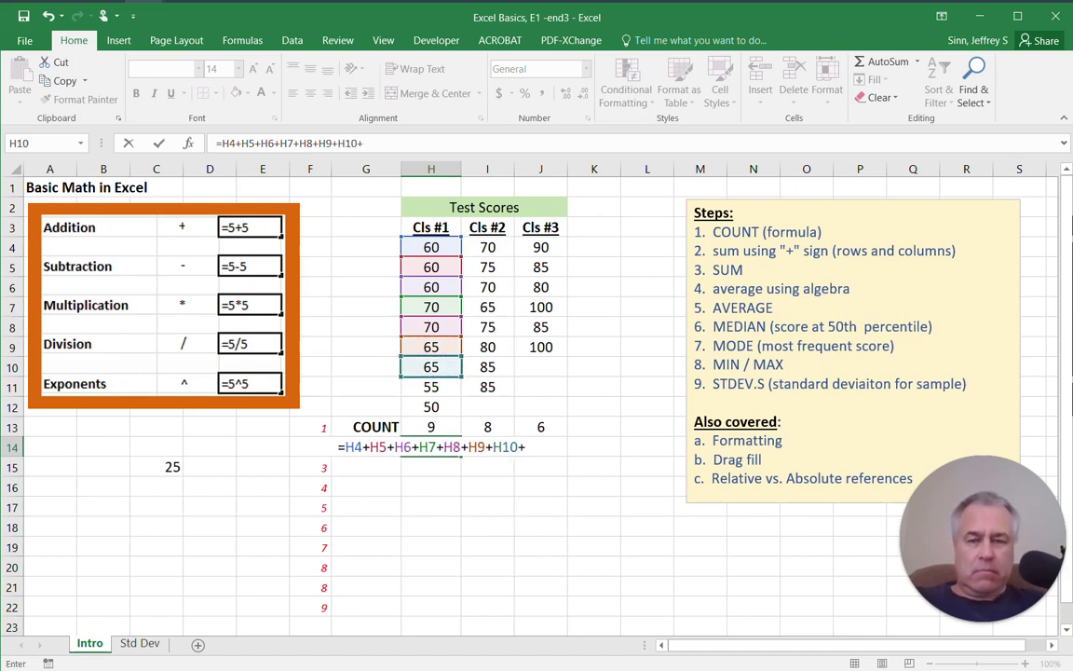
pyautogui.click(431, 386)
pyautogui.write('+')
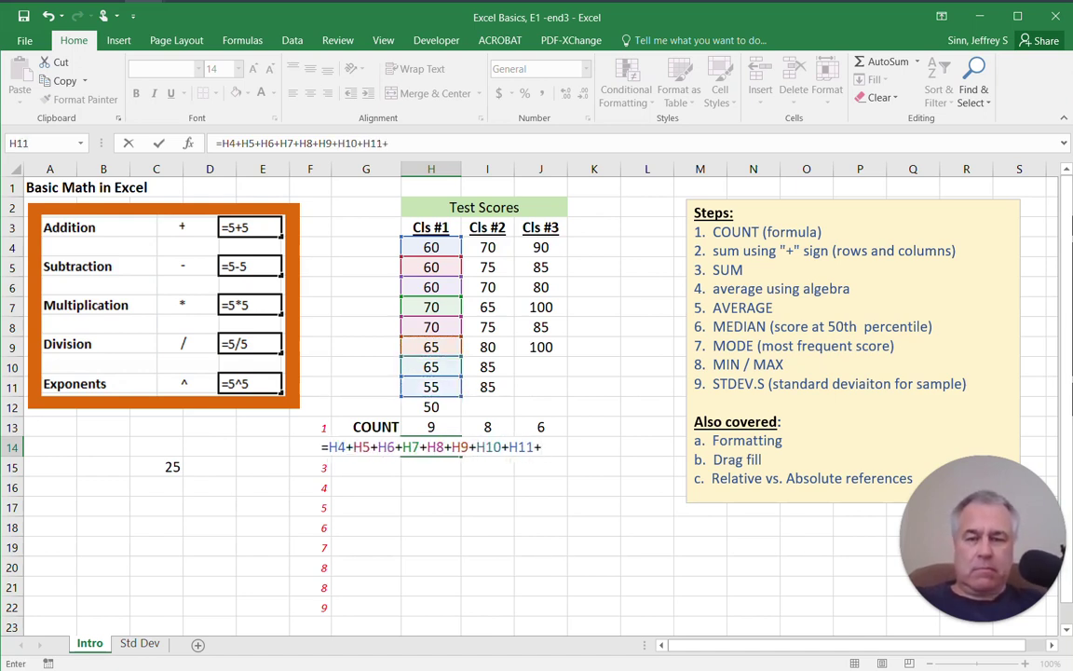
pyautogui.click(431, 407)
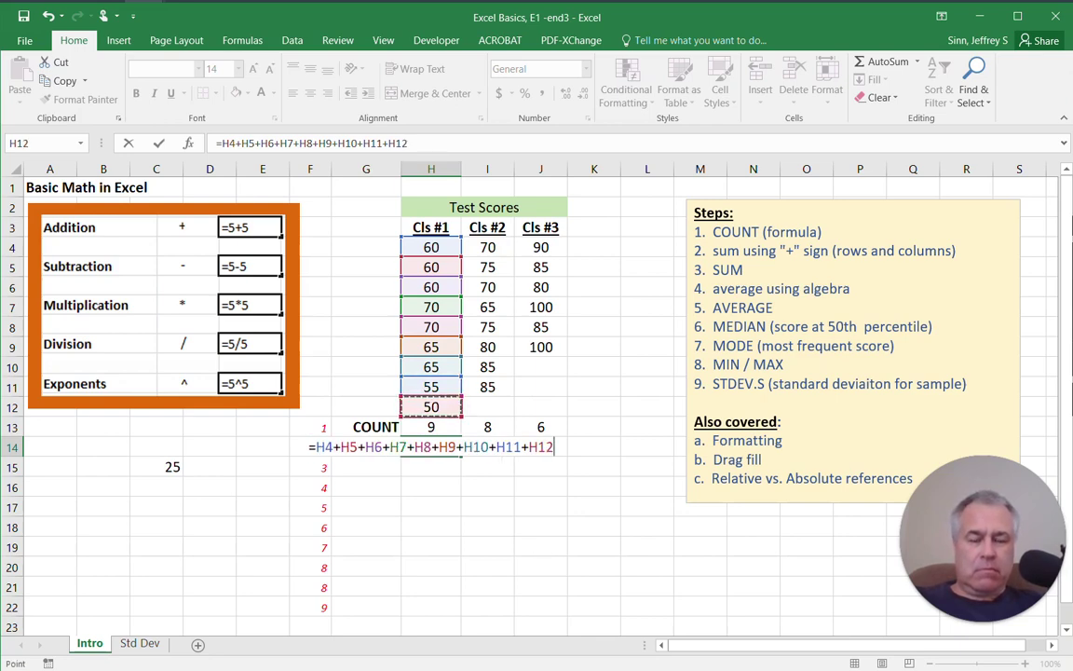
pyautogui.write(')')
pyautogui.press('Return')
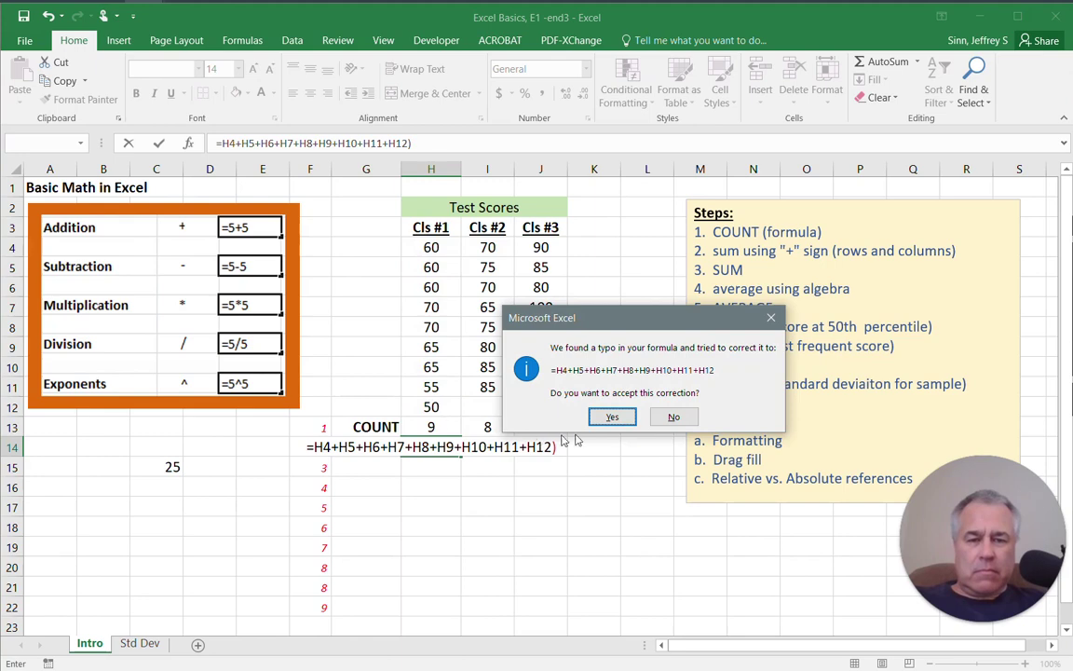
pyautogui.click(621, 418)
pyautogui.click(541, 547)
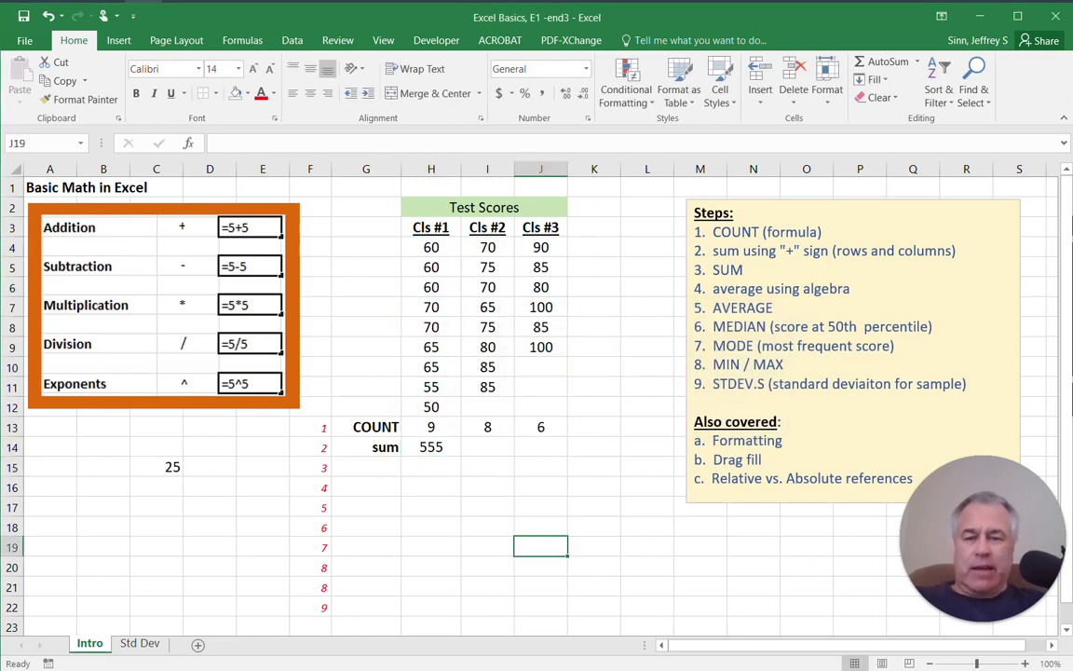
# Examine the cell references in the addition formula in H14, leaving the formula as it is.
pyautogui.doubleClick(439, 447)
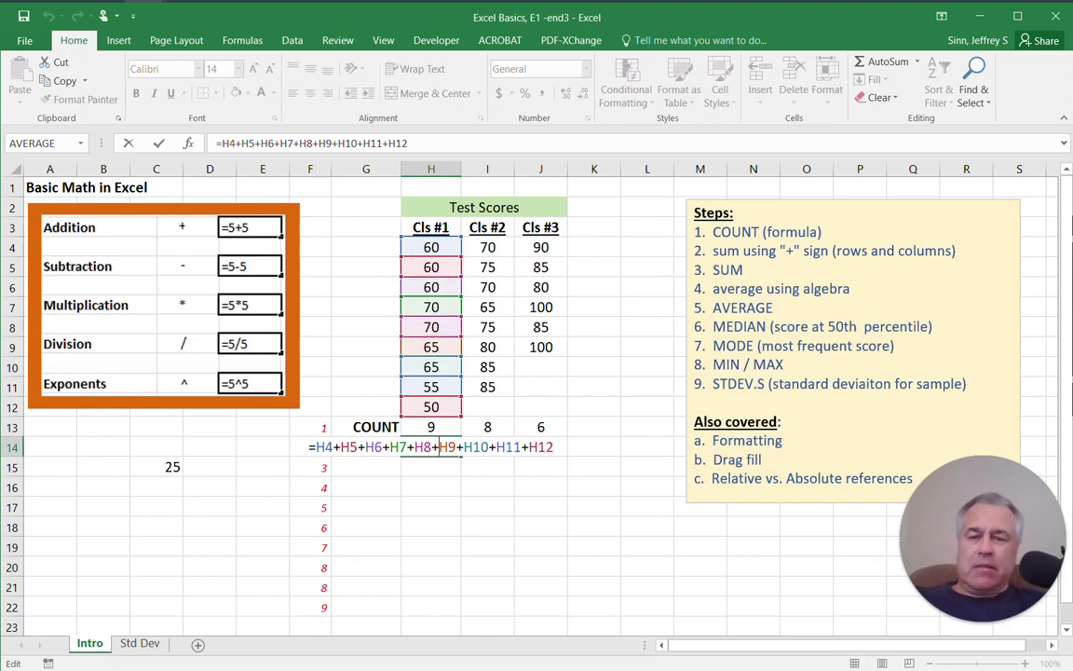
pyautogui.click(487, 487)
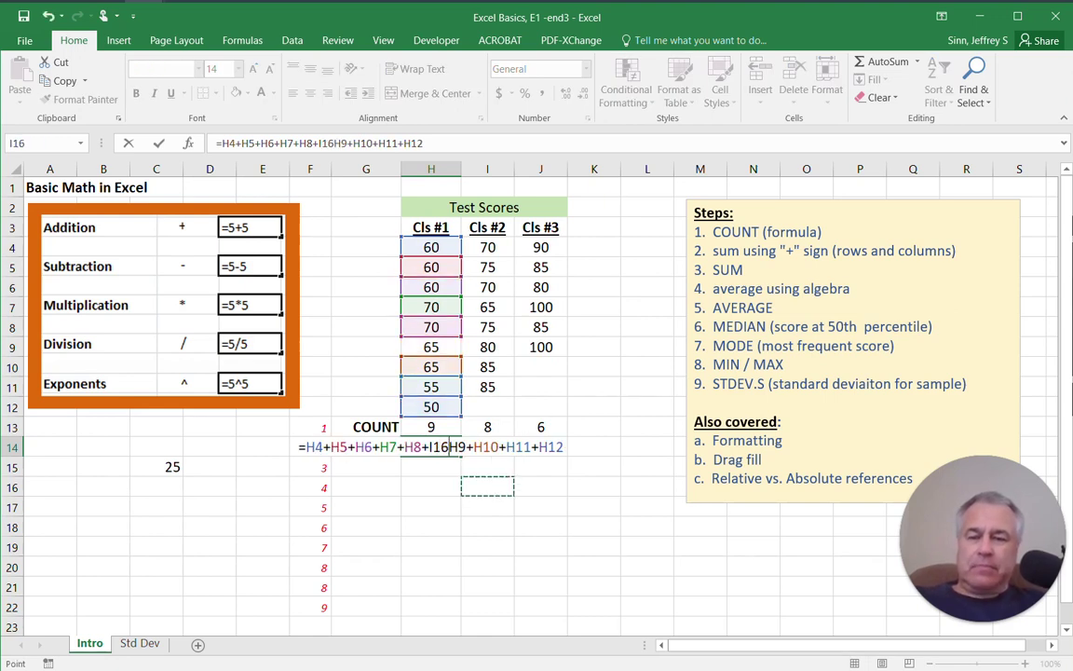
pyautogui.press('Escape')
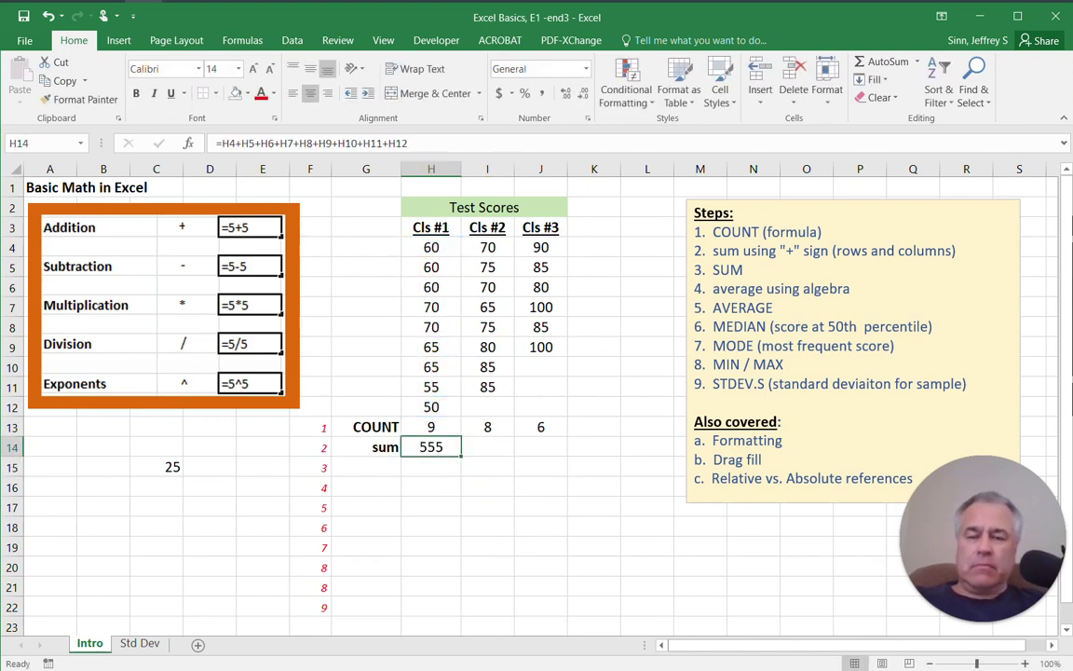
# Try inserting the stray text dfd after H8 in the H14 addition formula, and take it out again.
pyautogui.press('F2')
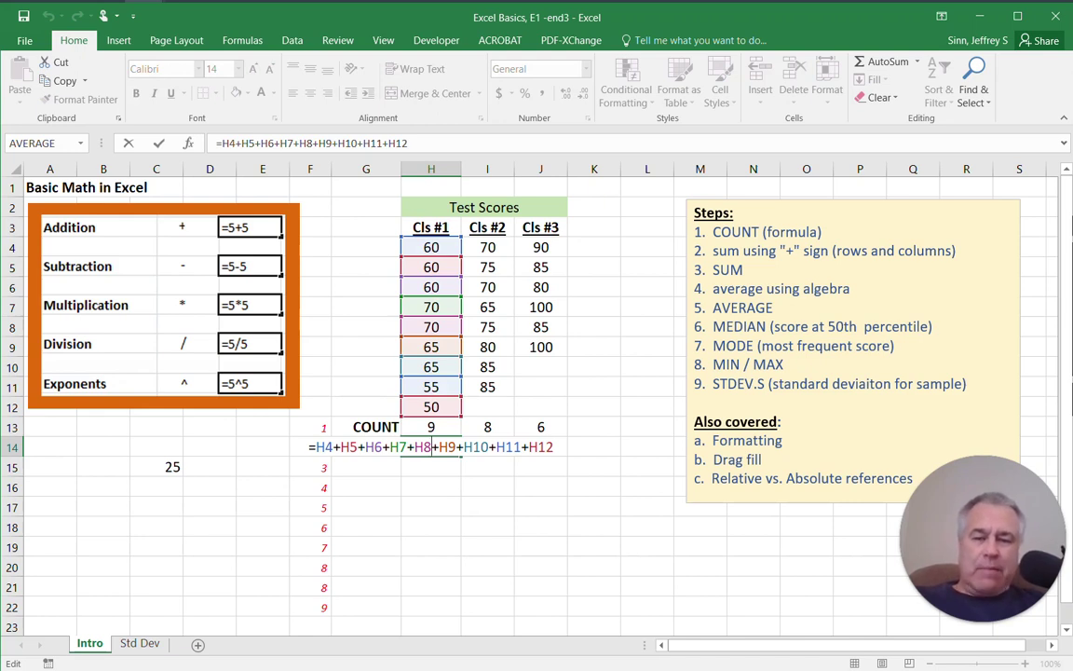
pyautogui.write('dfd')
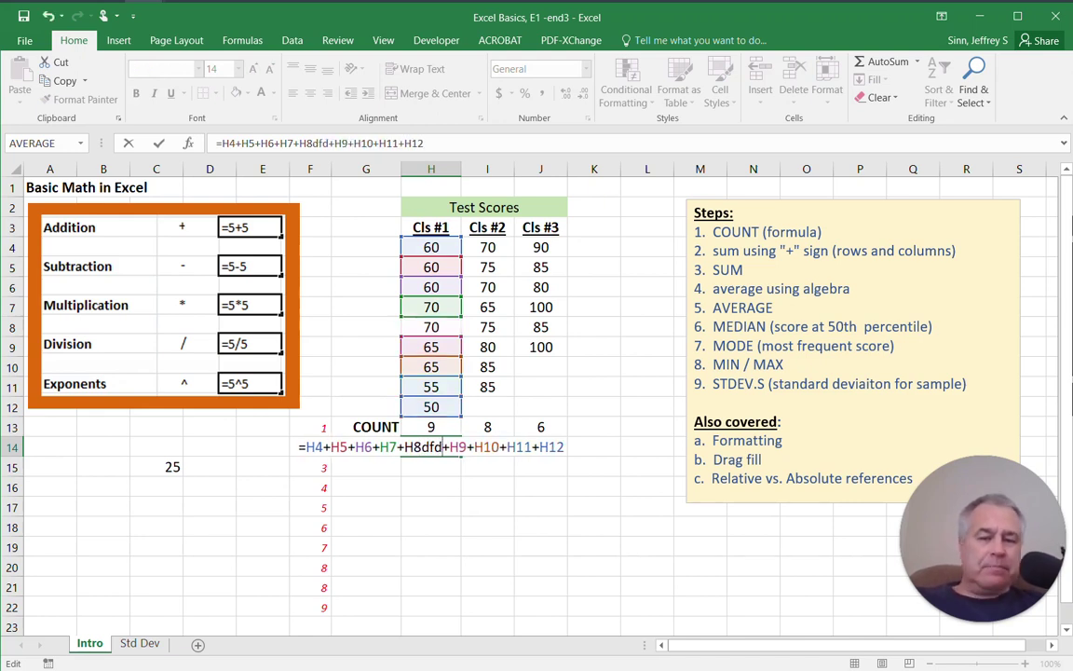
pyautogui.press('BackSpace')
pyautogui.press('BackSpace')
pyautogui.press('BackSpace')
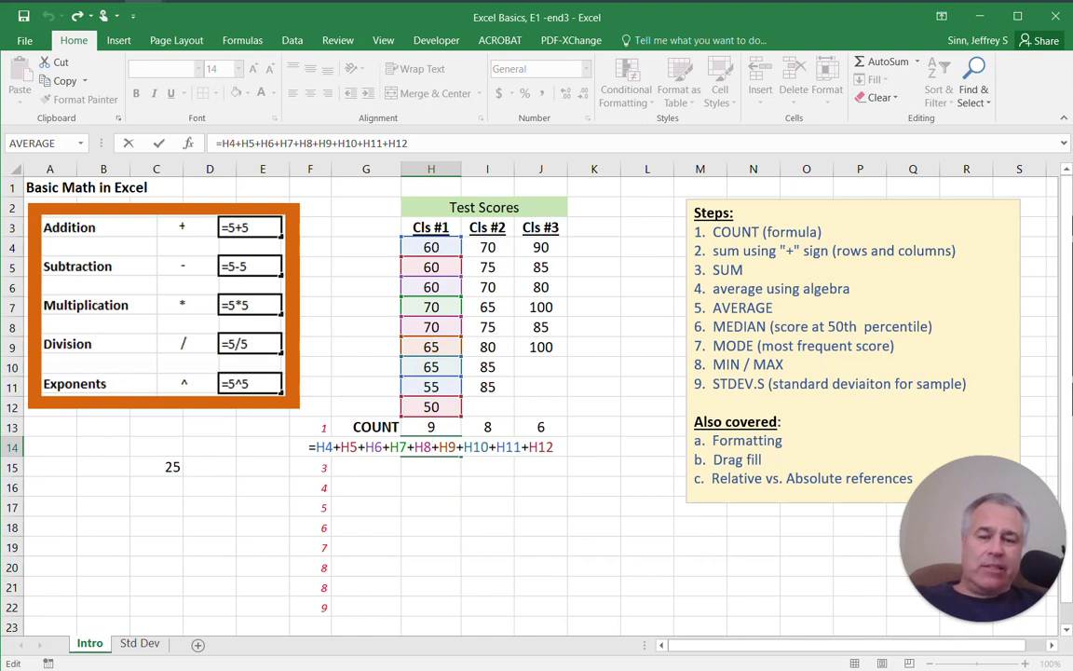
pyautogui.hotkey('ctrl', 'Return')
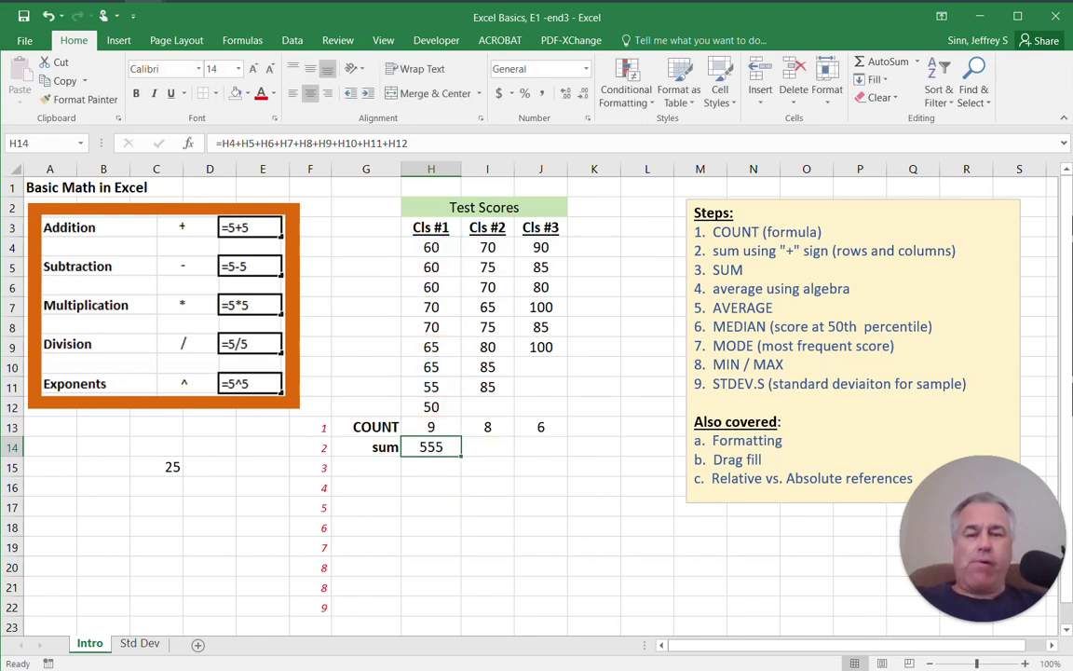
# Copy the addition formula from H14 into I14 and J14 for the Cls #2 and Cls #3 scores.
pyautogui.click(488, 486)
pyautogui.click(432, 447)
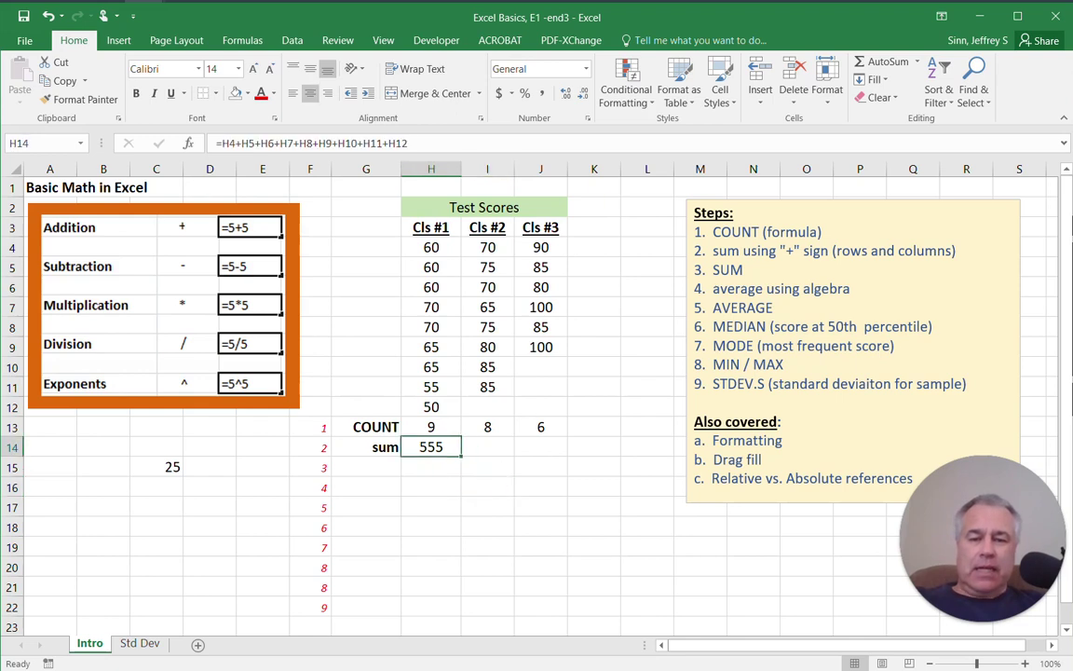
pyautogui.hotkey('ctrl', 'c')
pyautogui.click(488, 447)
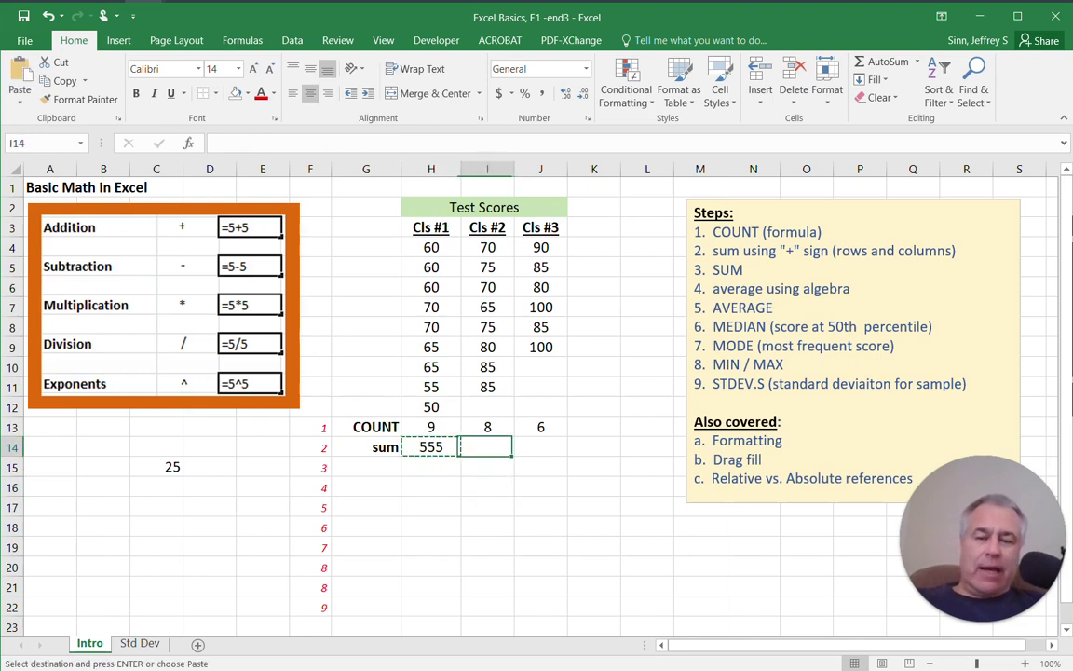
pyautogui.hotkey('ctrl', 'v')
pyautogui.click(540, 447)
pyautogui.hotkey('ctrl', 'v')
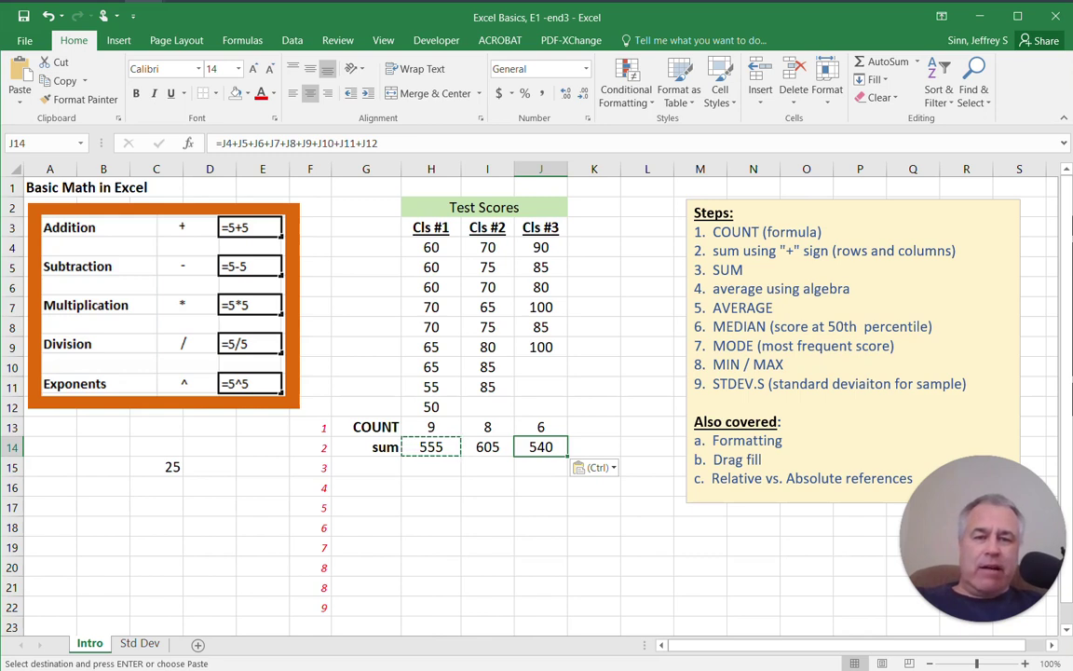
# Add the first row of scores across the three classes by entering =H4+I4+J4 in cell K4.
pyautogui.click(595, 247)
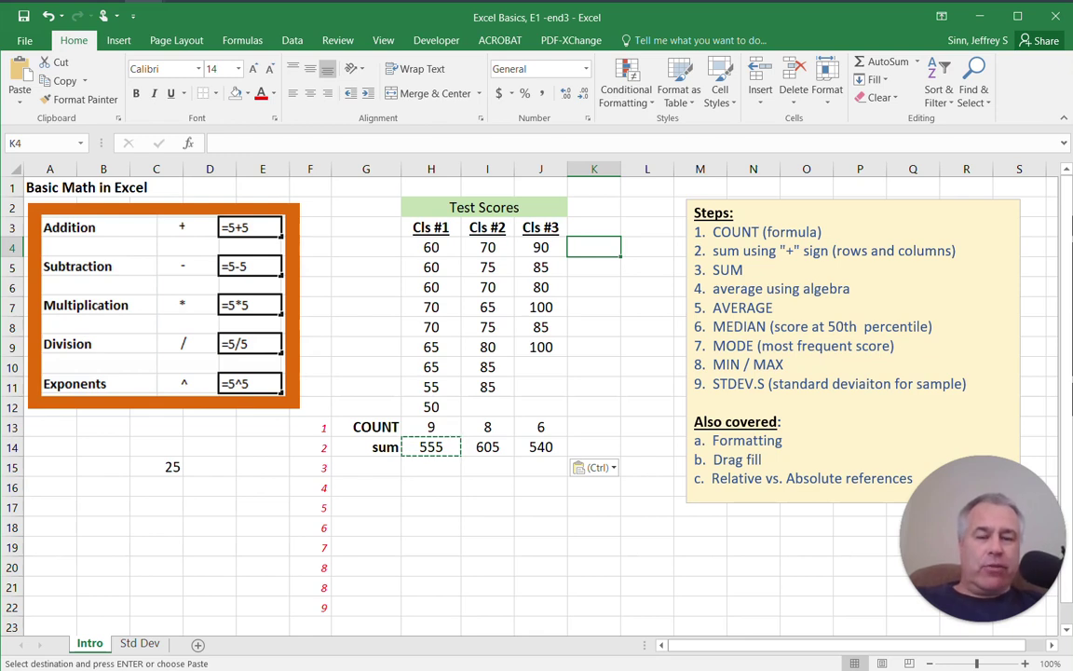
pyautogui.write('=')
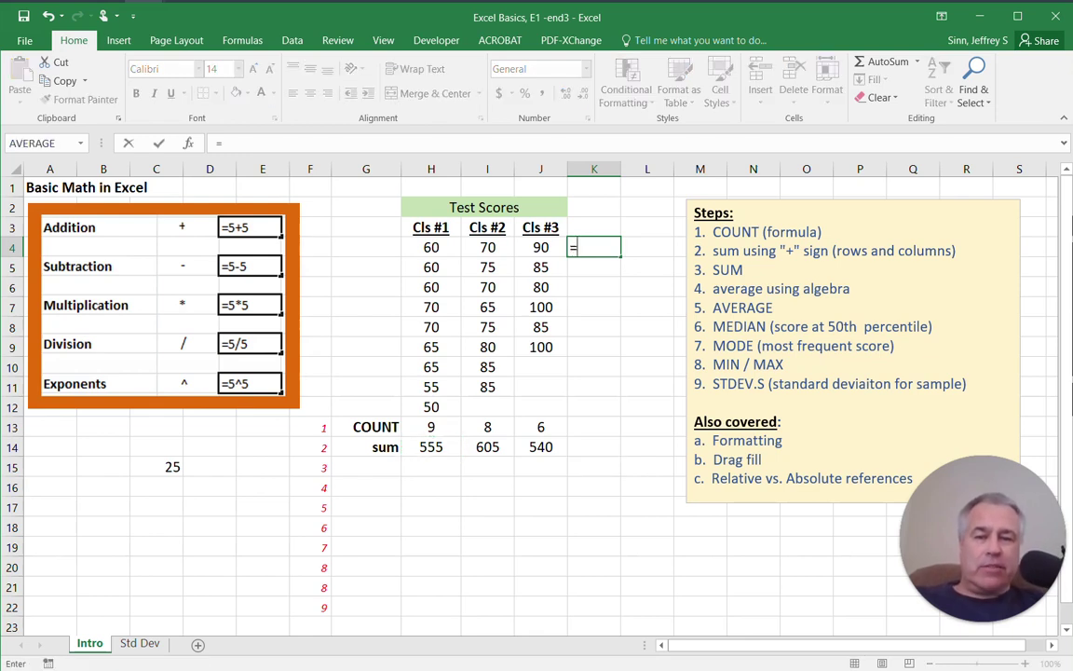
pyautogui.click(431, 247)
pyautogui.write('+')
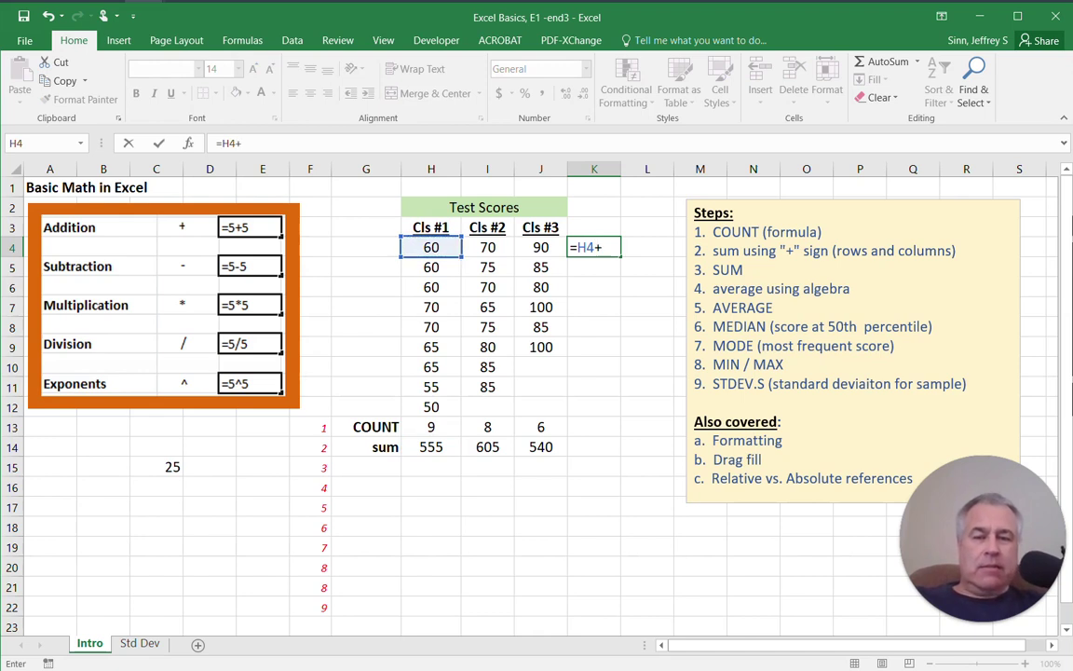
pyautogui.click(488, 247)
pyautogui.write('+')
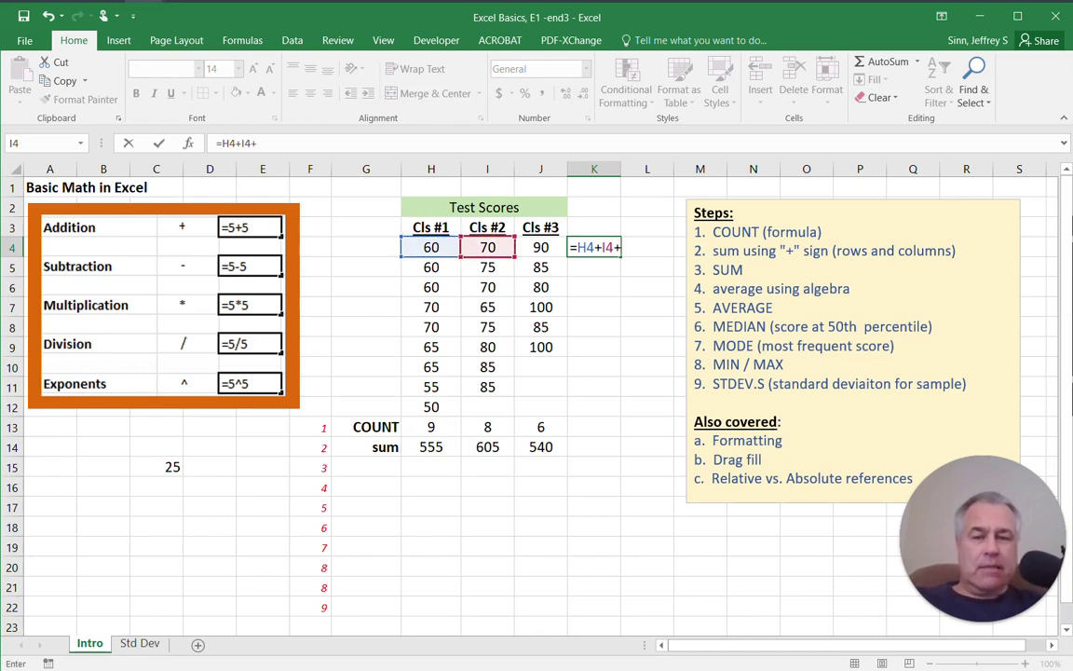
pyautogui.click(540, 247)
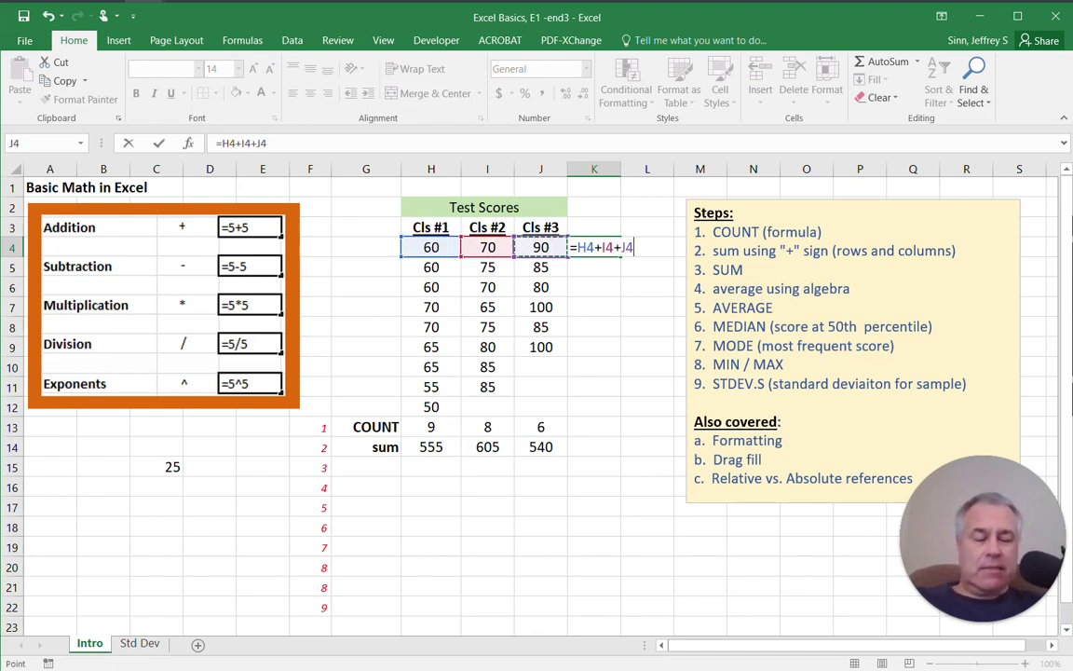
pyautogui.press('Return')
# Try copying and pasting the row addition formula from K4 into K5 and K6, and remove both copies.
pyautogui.click(595, 247)
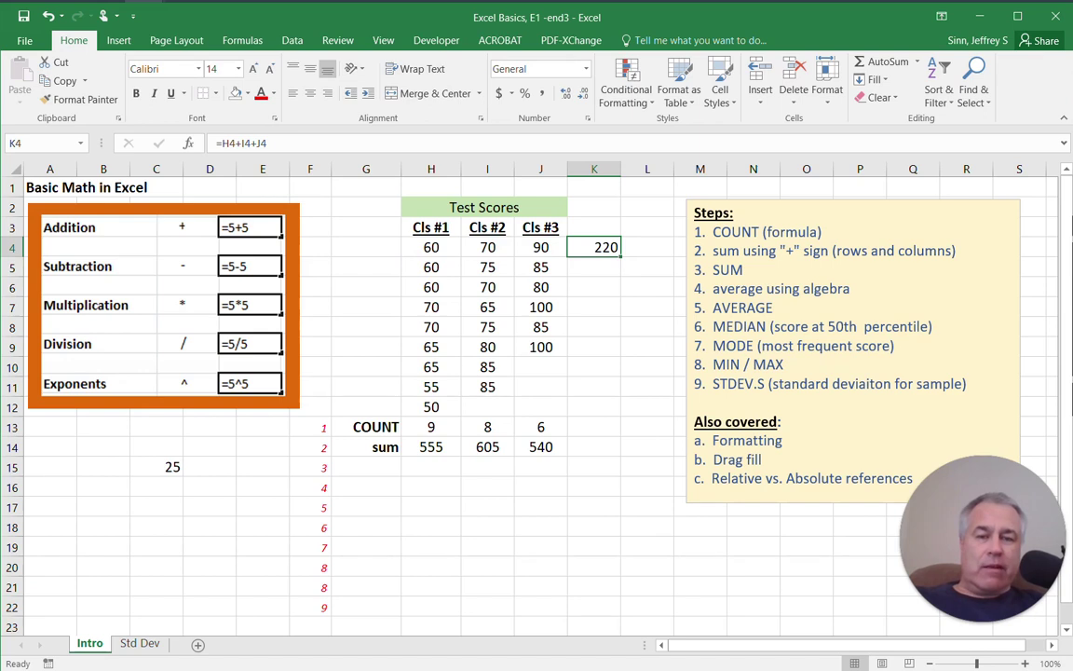
pyautogui.hotkey('ctrl', 'c')
pyautogui.press('Down')
pyautogui.hotkey('ctrl', 'v')
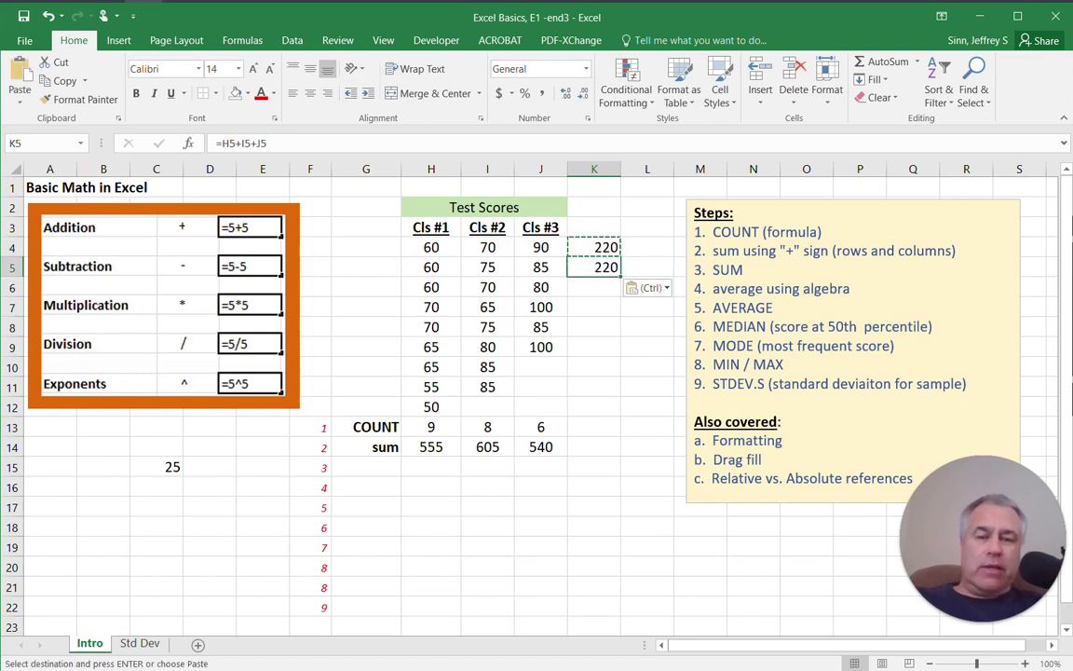
pyautogui.press('Down')
pyautogui.hotkey('ctrl', 'v')
pyautogui.hotkey('ctrl', 'z')
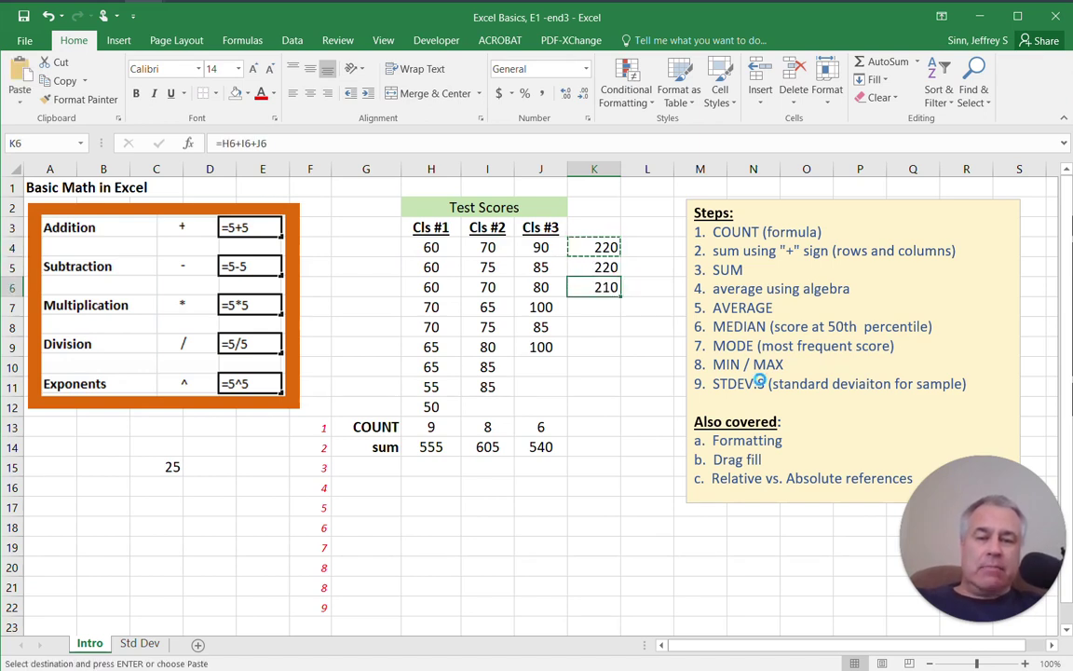
pyautogui.press('Up')
pyautogui.press('Delete')
pyautogui.press('Escape')
pyautogui.press('Up')
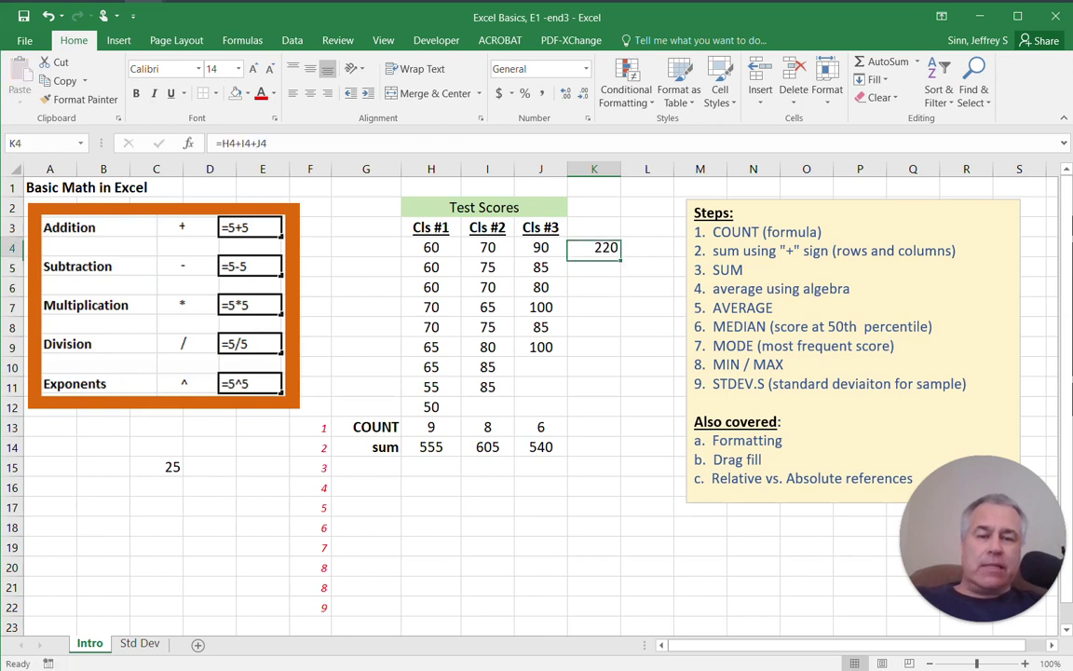
# Fill the row addition formula from K4 down through K6, and deselect the filled range.
pyautogui.moveTo(620, 257); pyautogui.dragTo(620, 259)
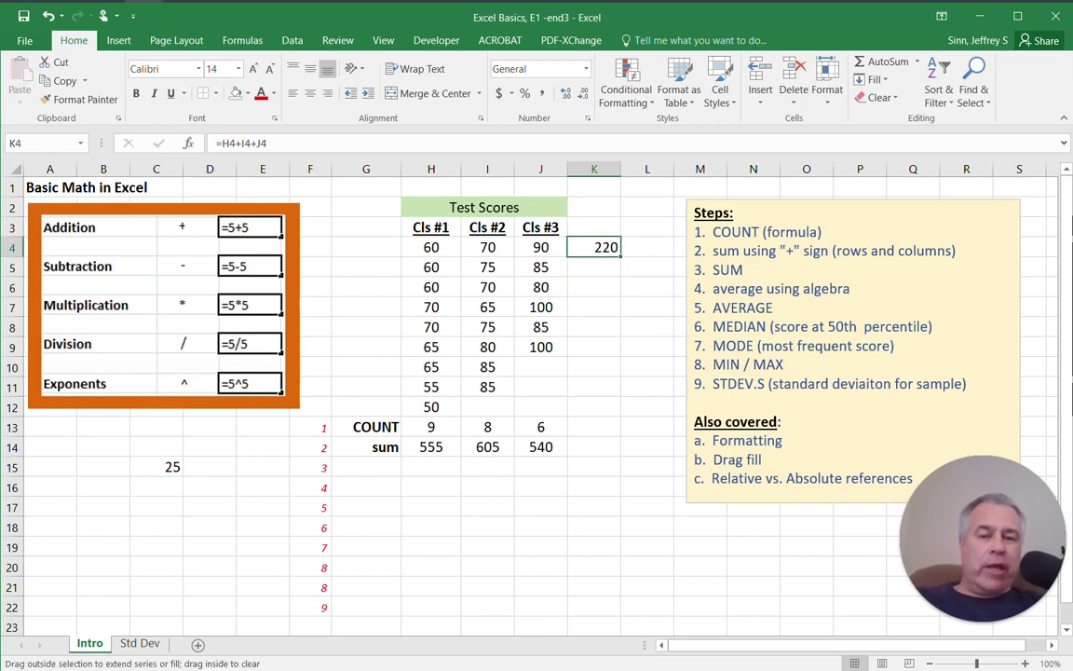
pyautogui.moveTo(620, 257); pyautogui.dragTo(619, 297)
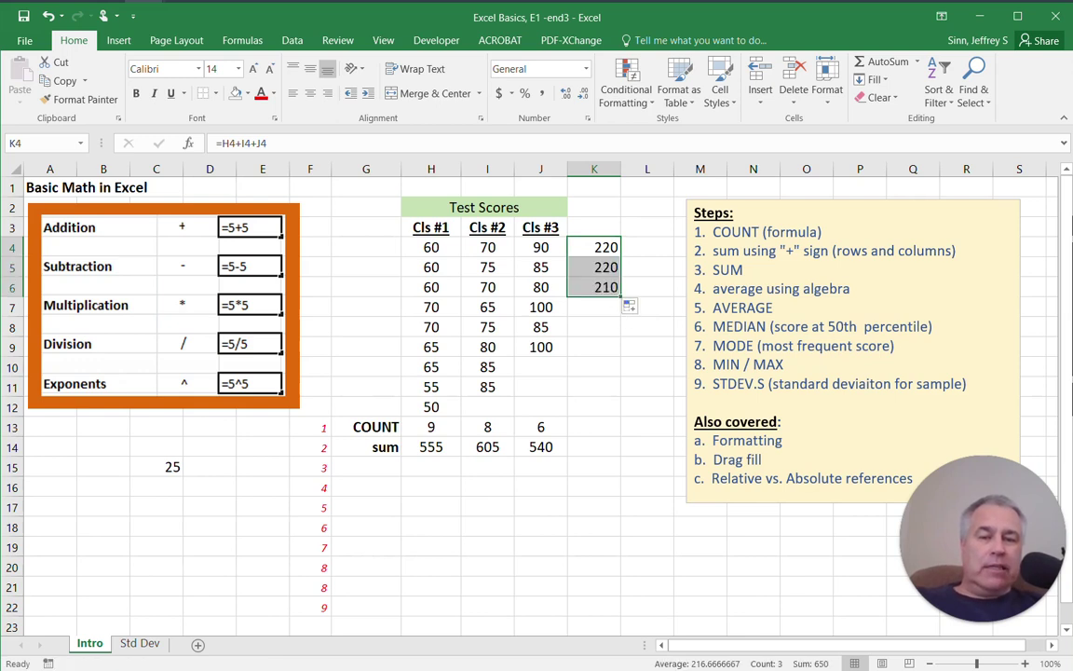
pyautogui.click(597, 287)
pyautogui.click(596, 268)
pyautogui.moveTo(610, 407); pyautogui.dragTo(633, 407)
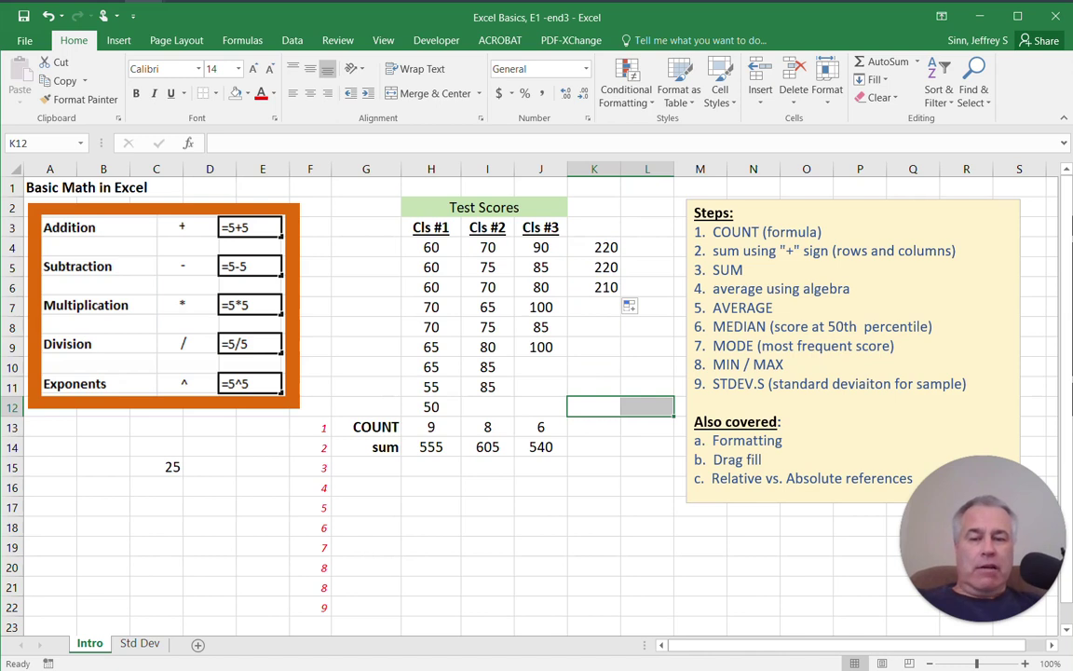
# Review the addition formula in H14, and enter the row label SUM in cell G15.
pyautogui.click(366, 468)
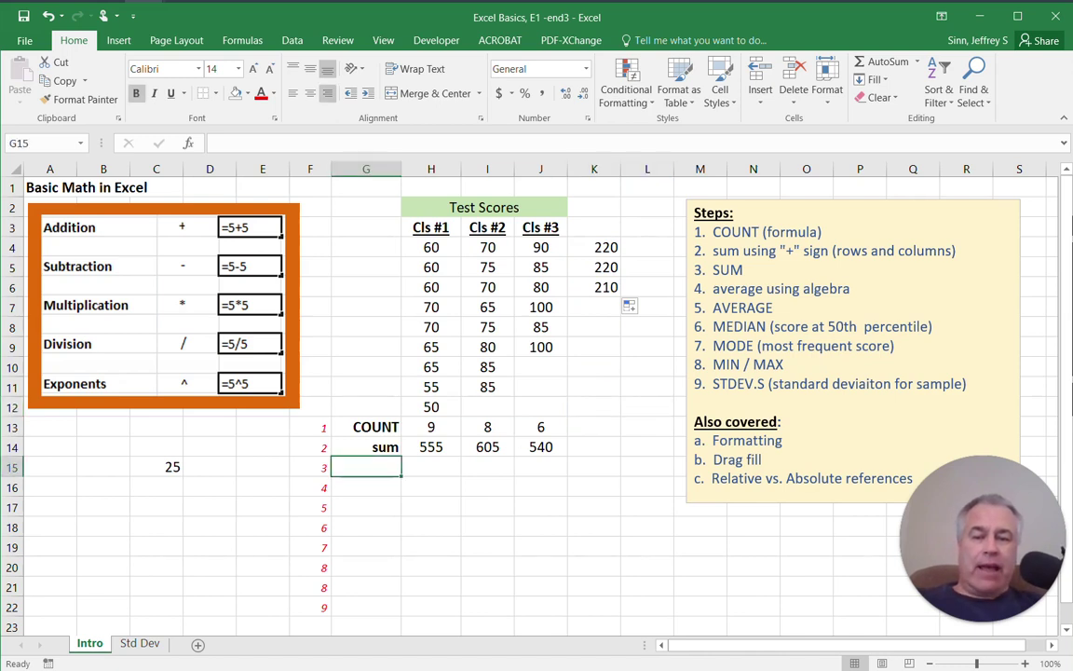
pyautogui.doubleClick(437, 448)
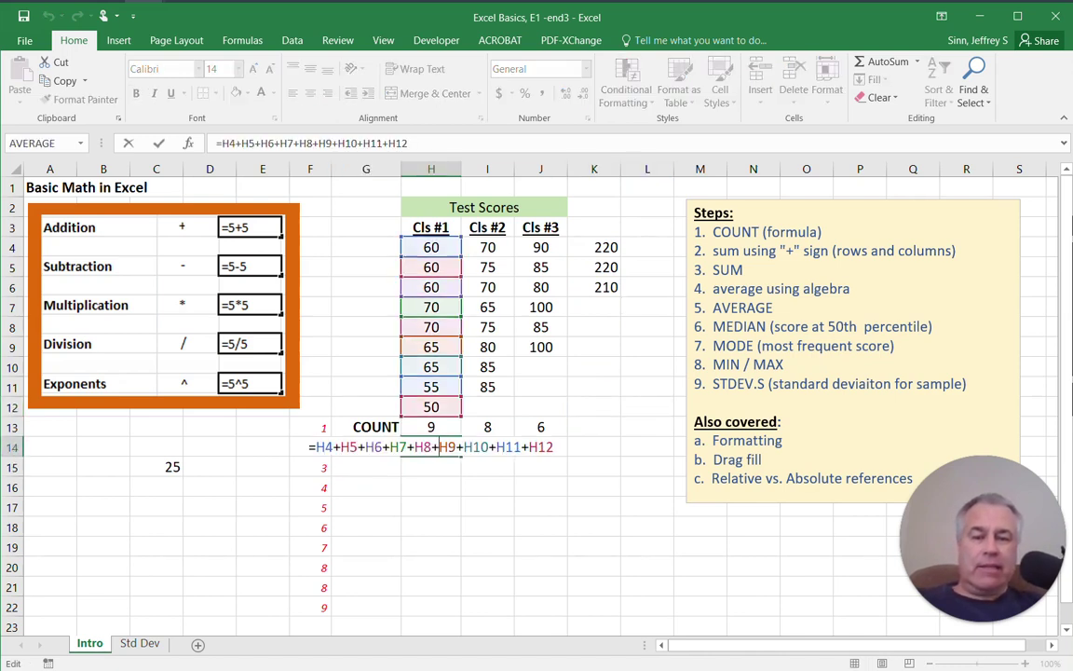
pyautogui.press('Escape')
pyautogui.click(366, 468)
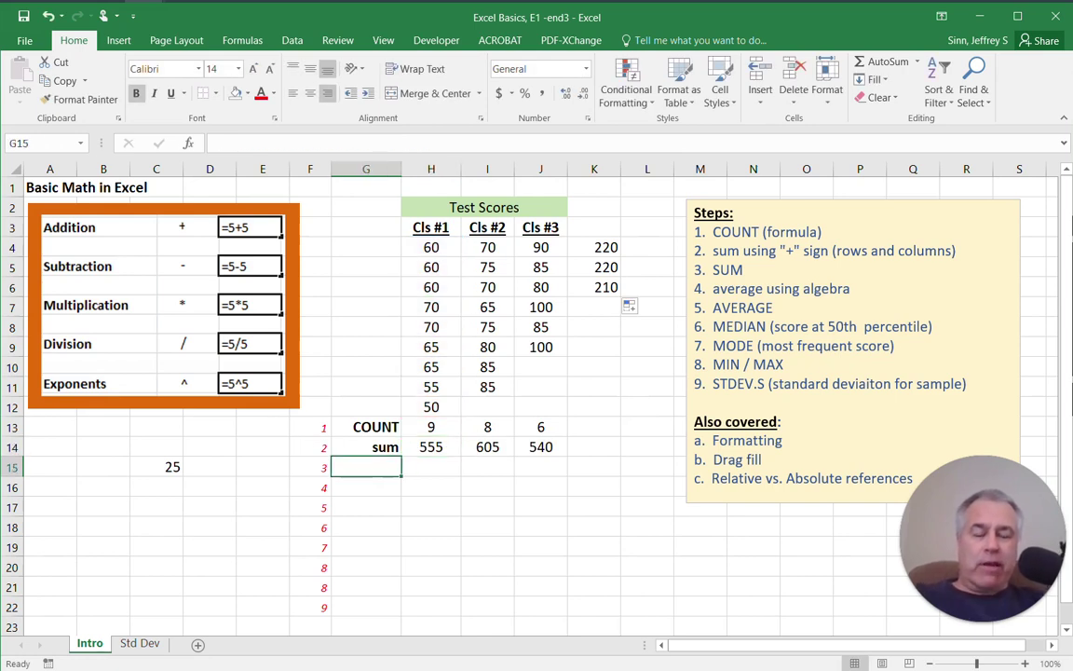
pyautogui.write('SUM')
pyautogui.press('Tab')
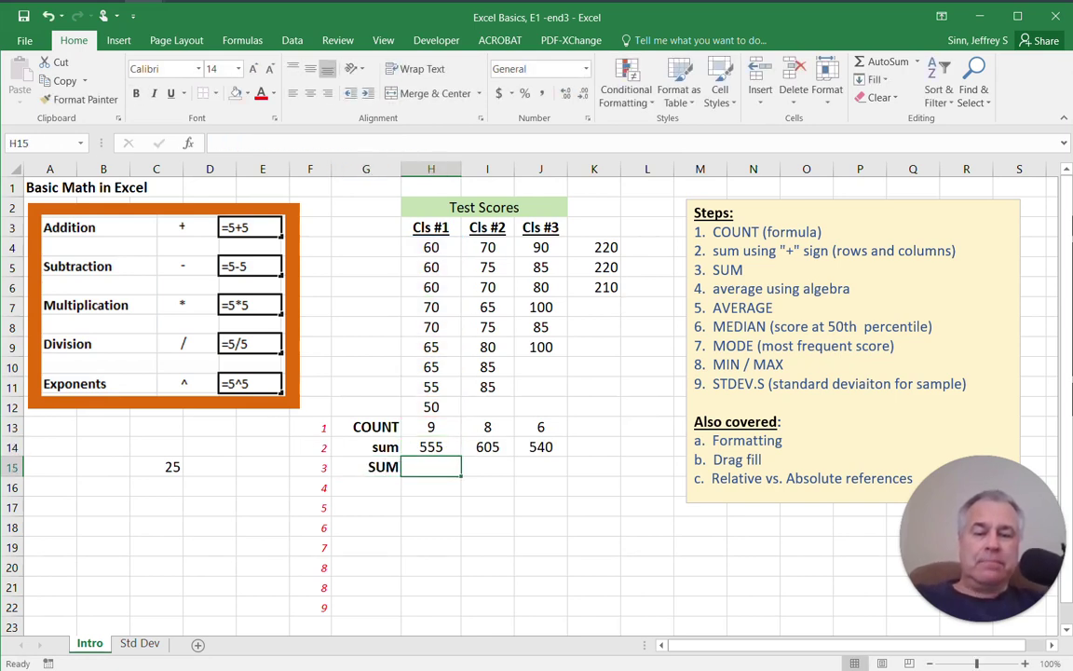
# Try entering only the range =H4:H12 in cell H15, and undo the width change made to column H.
pyautogui.write('=')
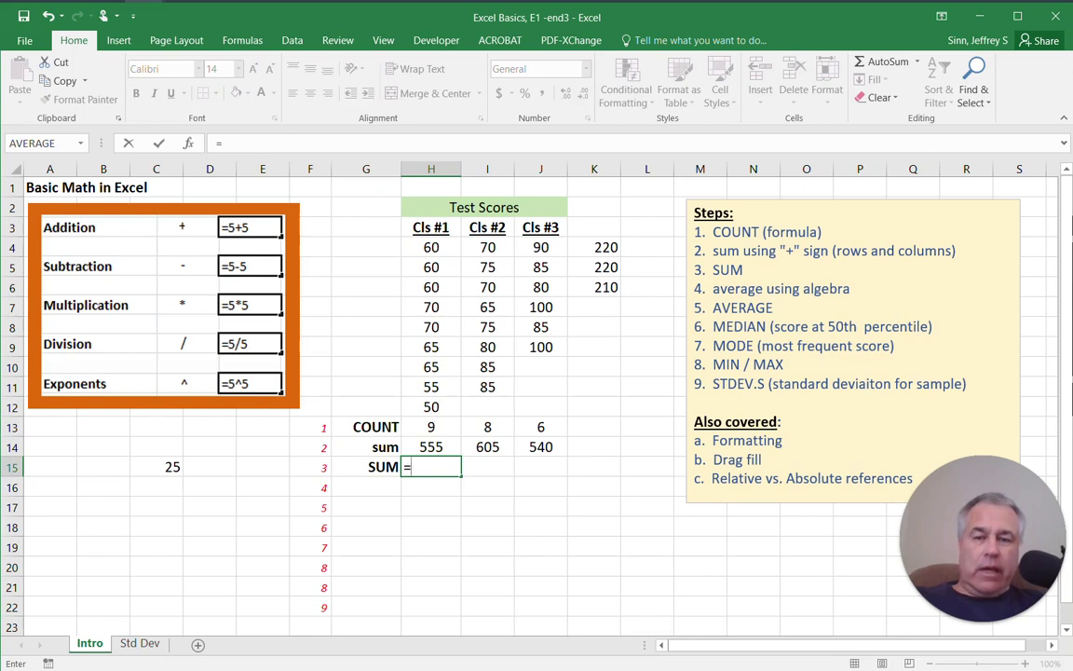
pyautogui.moveTo(430, 247); pyautogui.dragTo(433, 410)
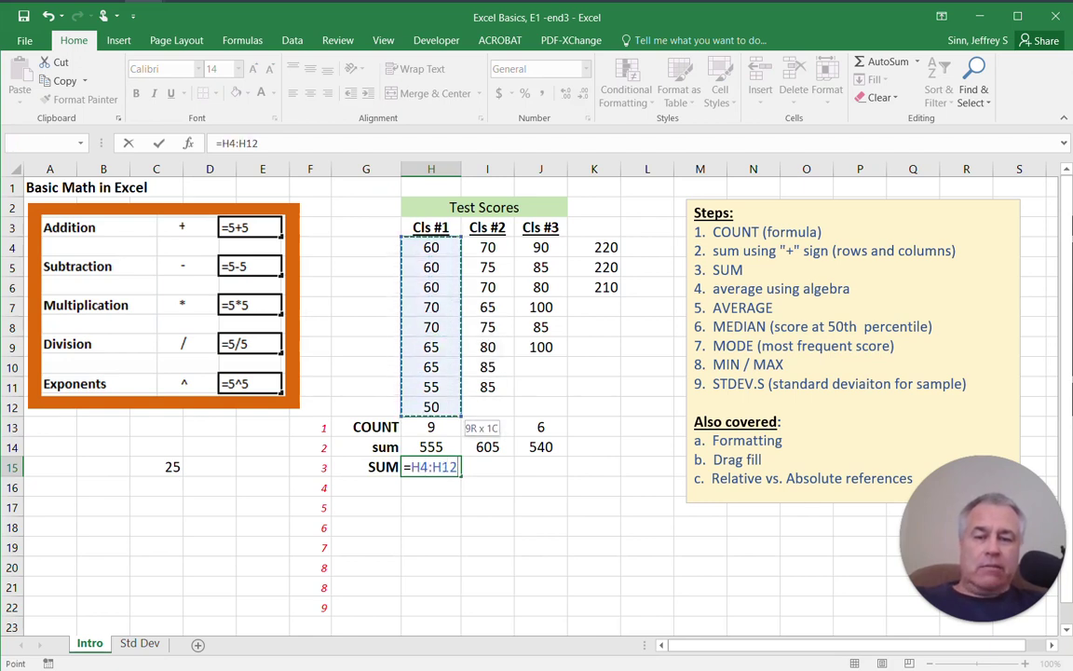
pyautogui.press('Return')
pyautogui.click(366, 487)
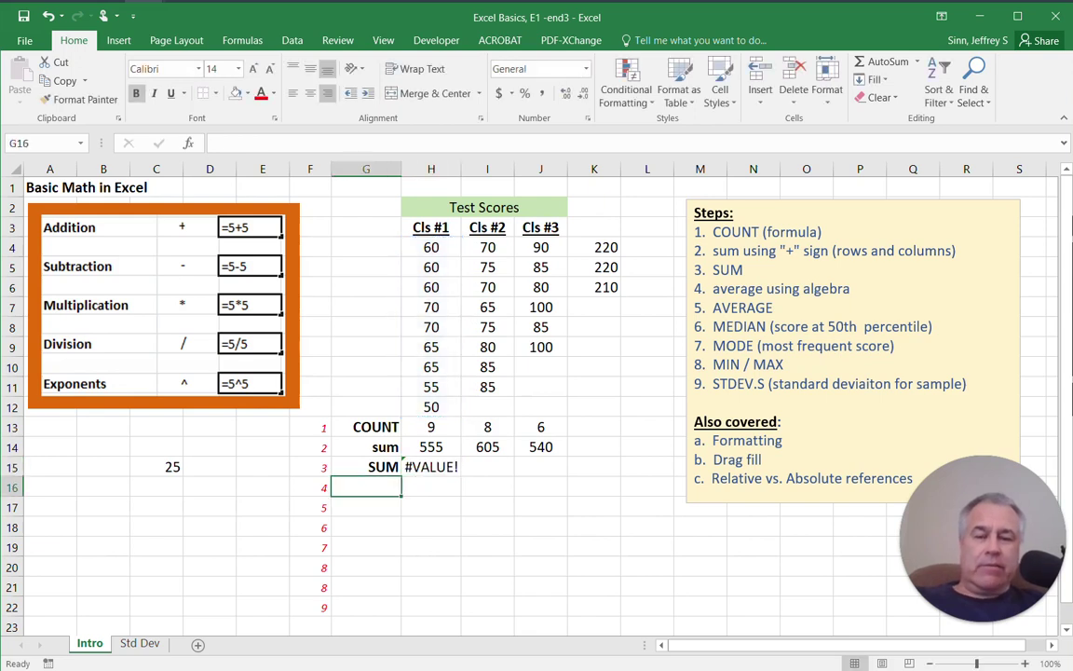
pyautogui.click(431, 467)
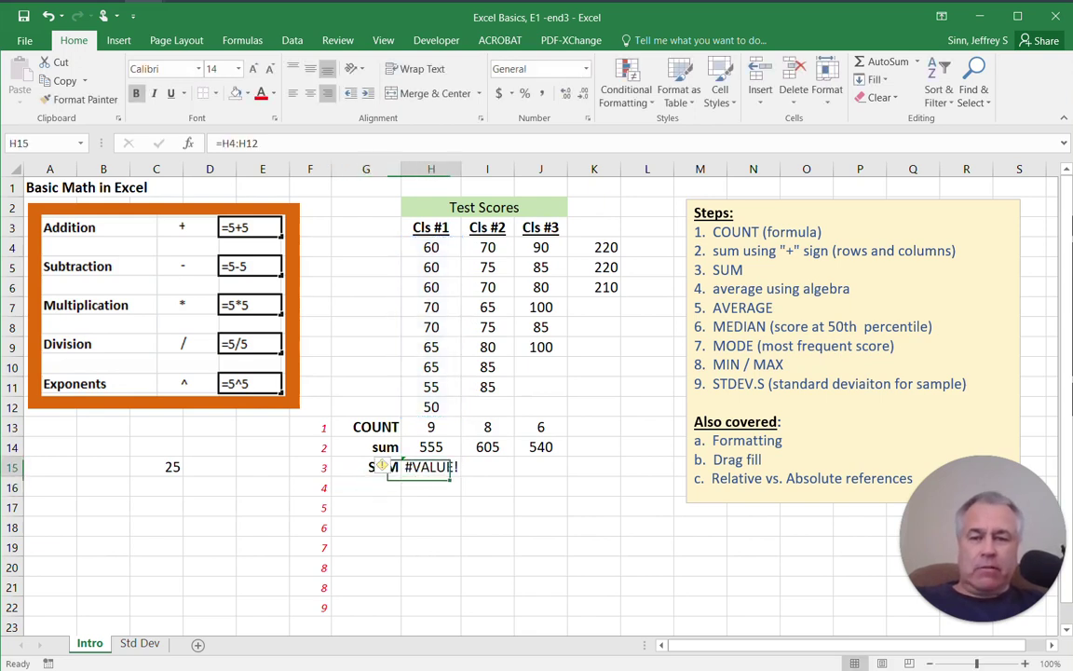
pyautogui.doubleClick(420, 467)
pyautogui.click(488, 528)
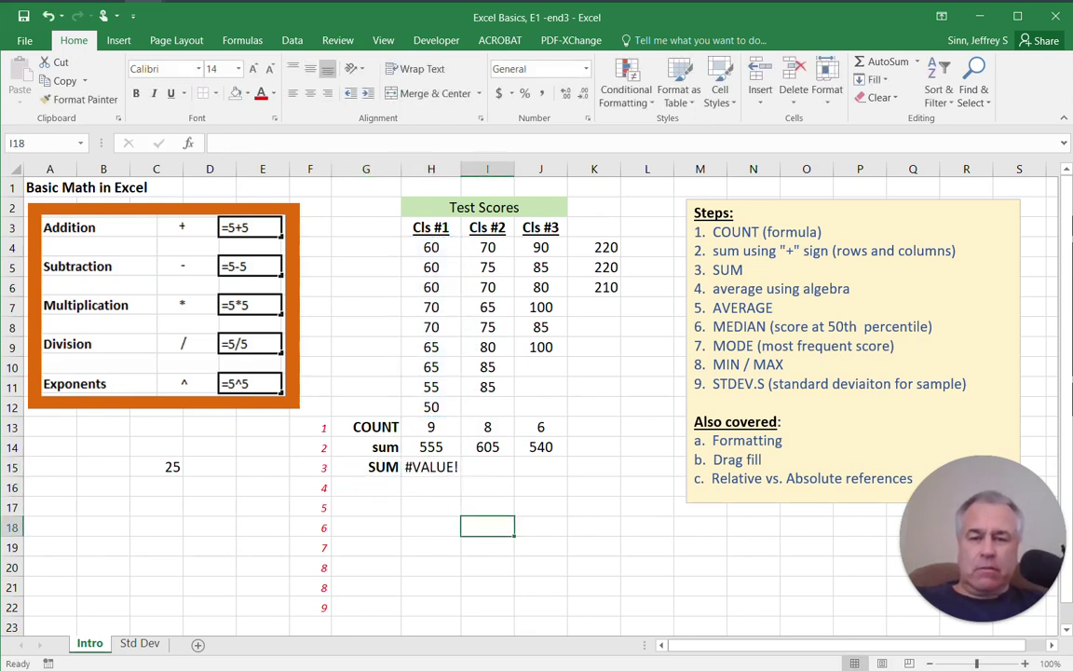
pyautogui.moveTo(461, 169); pyautogui.dragTo(488, 168)
pyautogui.hotkey('ctrl', 'z')
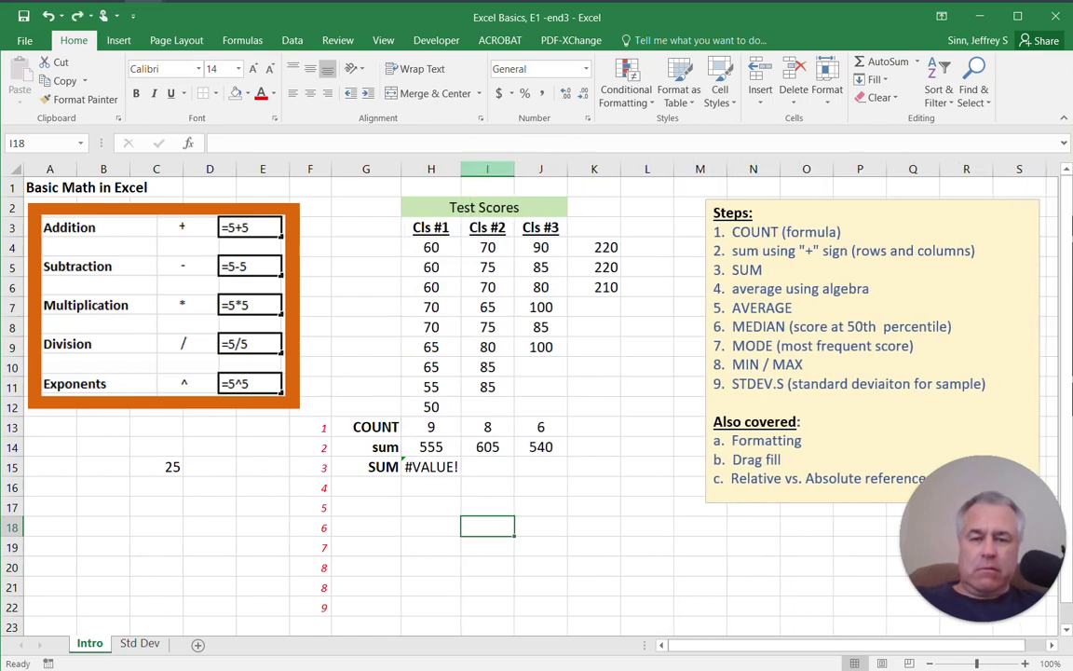
# Total the Cls #1 scores in cell H15 with the SUM function over the range H4:H12.
pyautogui.click(431, 466)
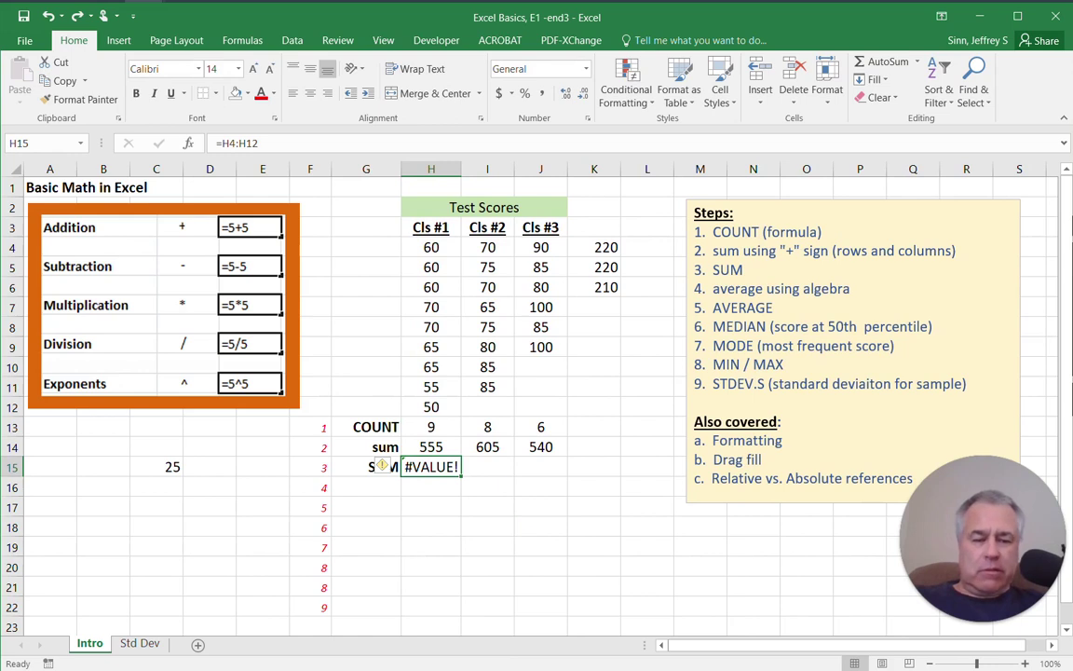
pyautogui.write('=sum(')
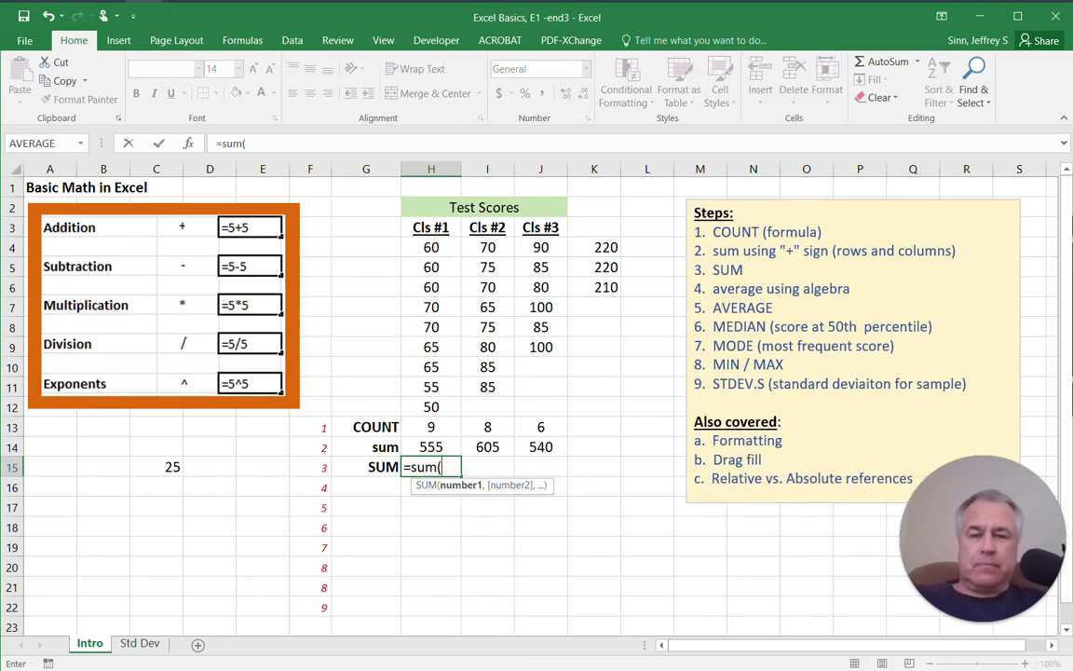
pyautogui.moveTo(430, 247); pyautogui.dragTo(430, 407)
pyautogui.press('Return')
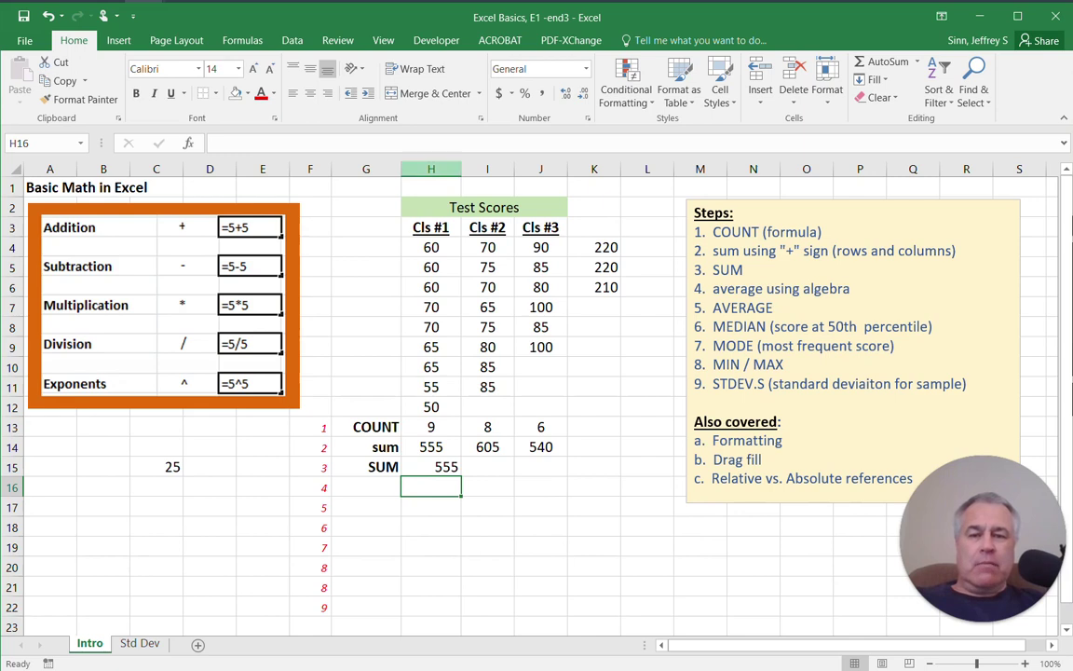
# Center the contents of columns H through J horizontally, and deselect the columns.
pyautogui.moveTo(430, 169); pyautogui.dragTo(542, 169)
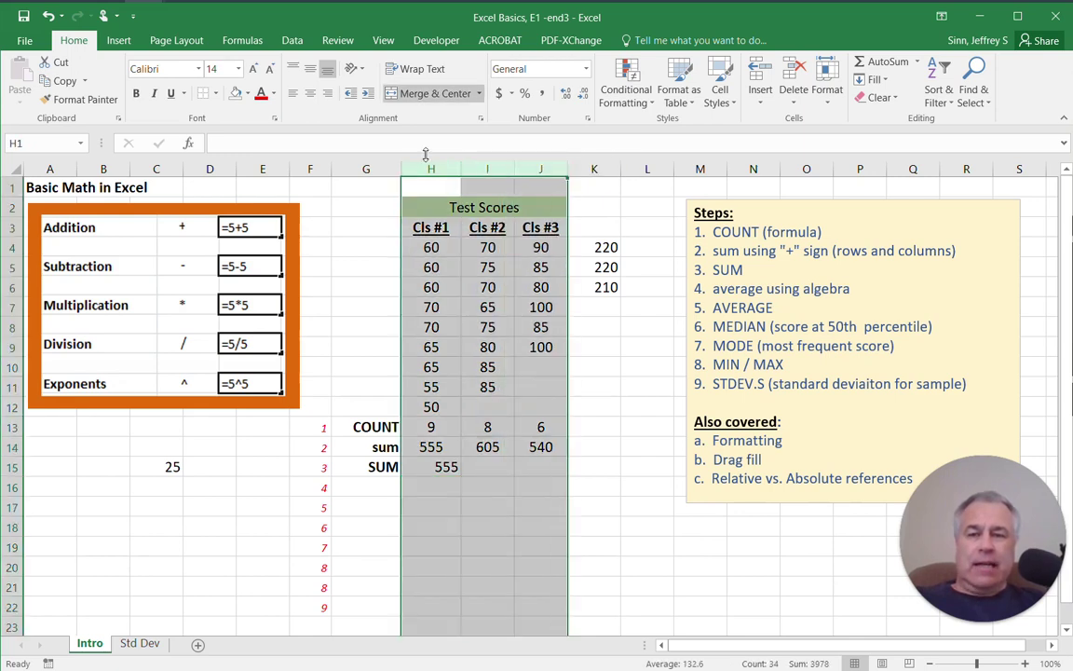
pyautogui.click(310, 93)
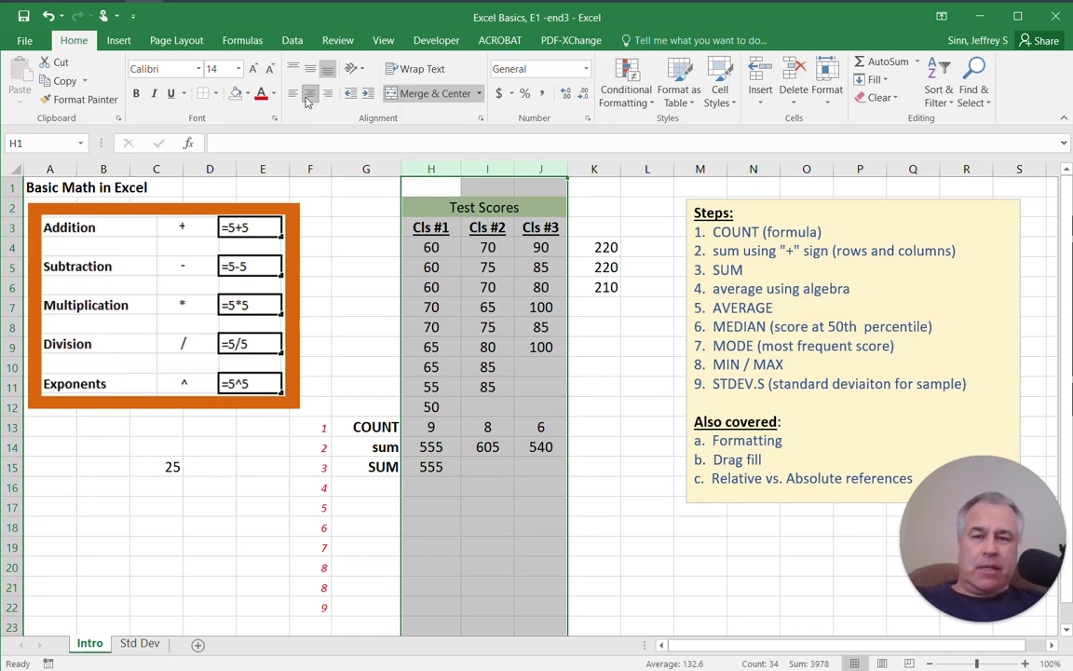
pyautogui.click(488, 546)
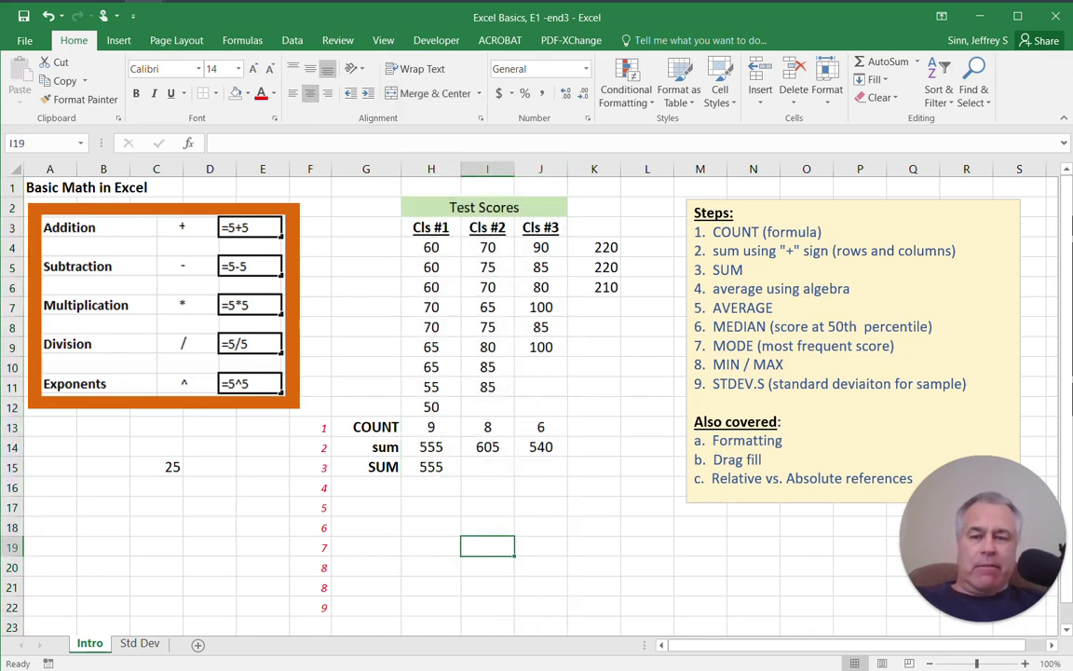
# Apply a thick bottom border to cells H12 through J12 beneath the test scores.
pyautogui.moveTo(430, 406); pyautogui.dragTo(541, 406)
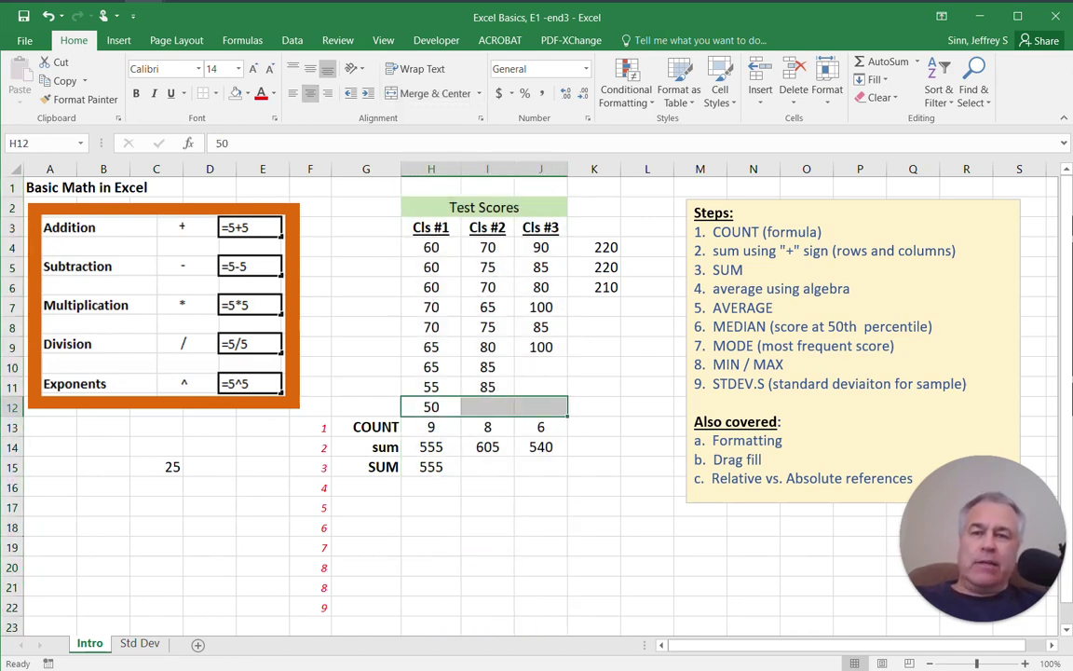
pyautogui.click(215, 93)
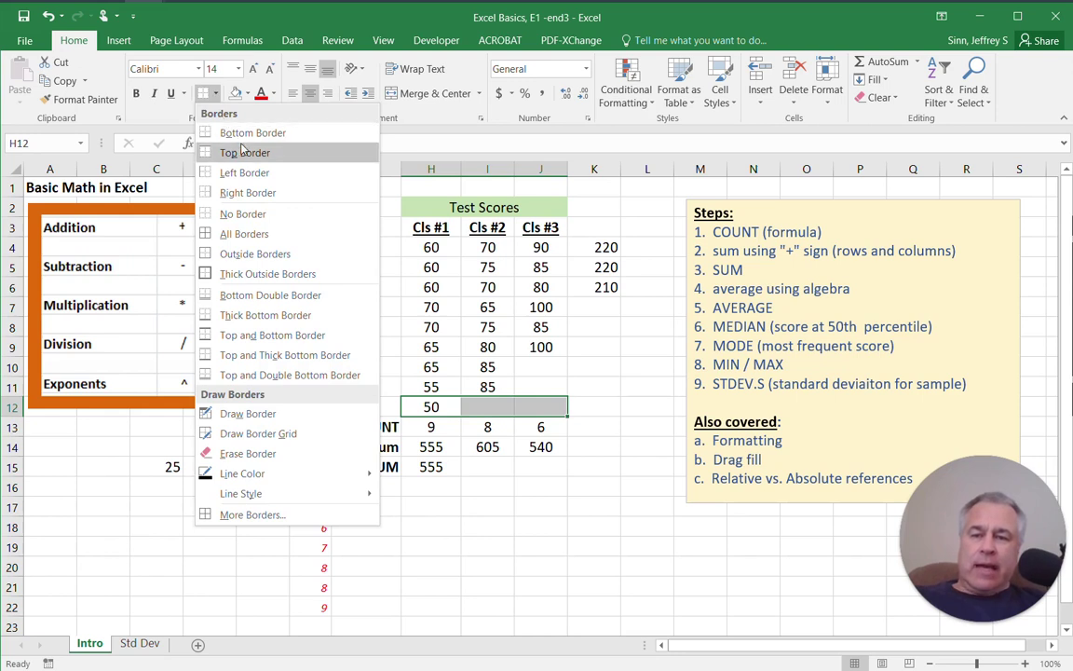
pyautogui.click(253, 316)
pyautogui.click(540, 548)
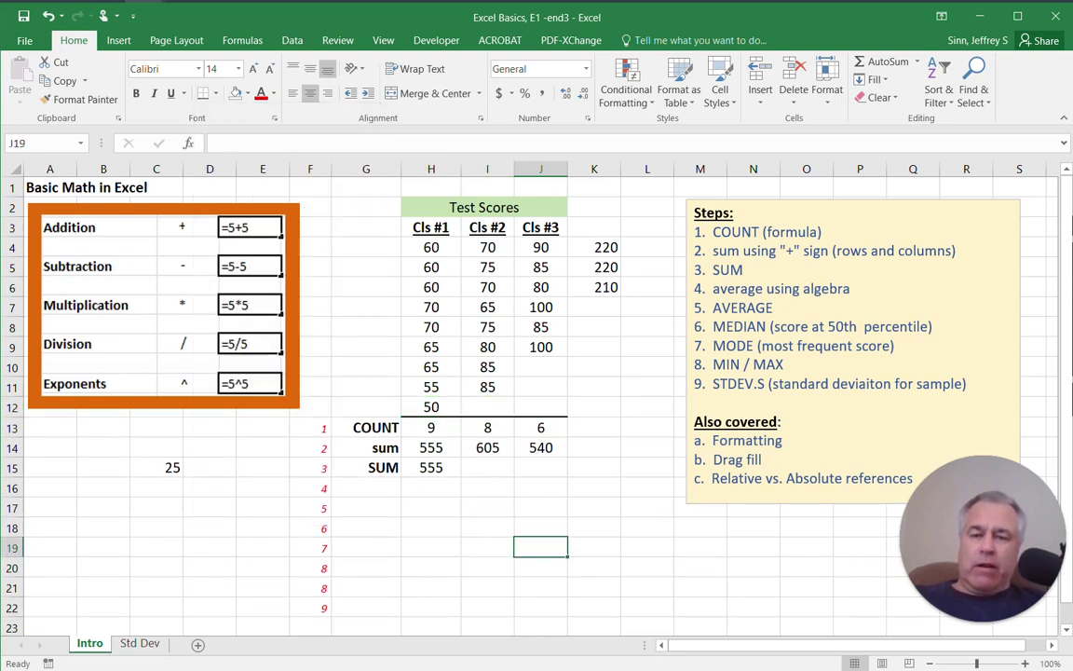
pyautogui.moveTo(432, 407); pyautogui.dragTo(540, 407)
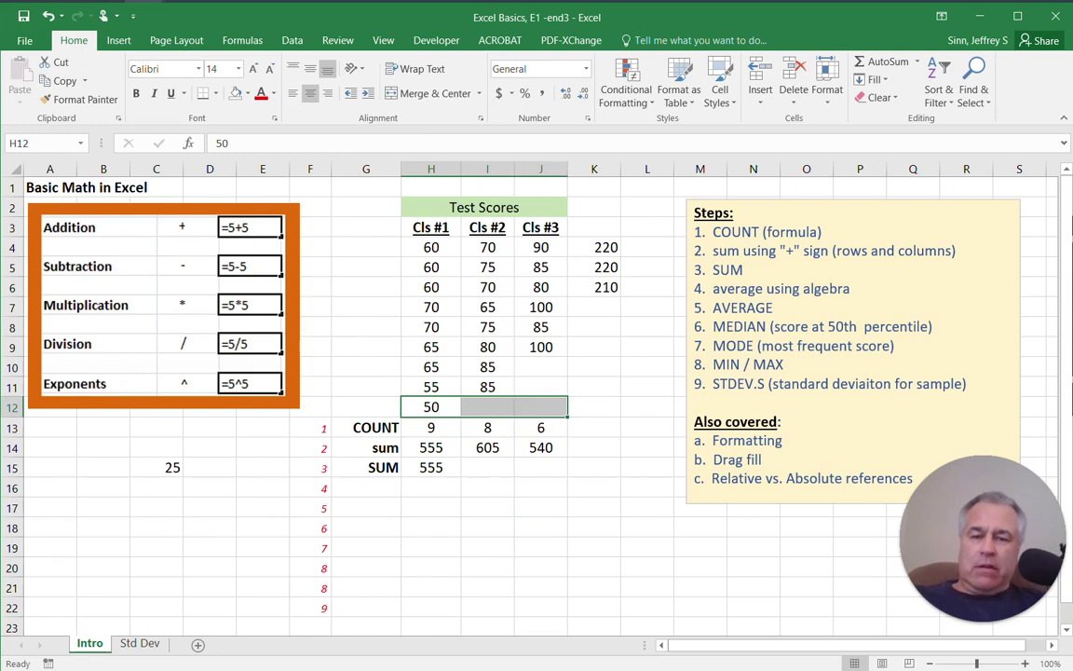
pyautogui.click(487, 507)
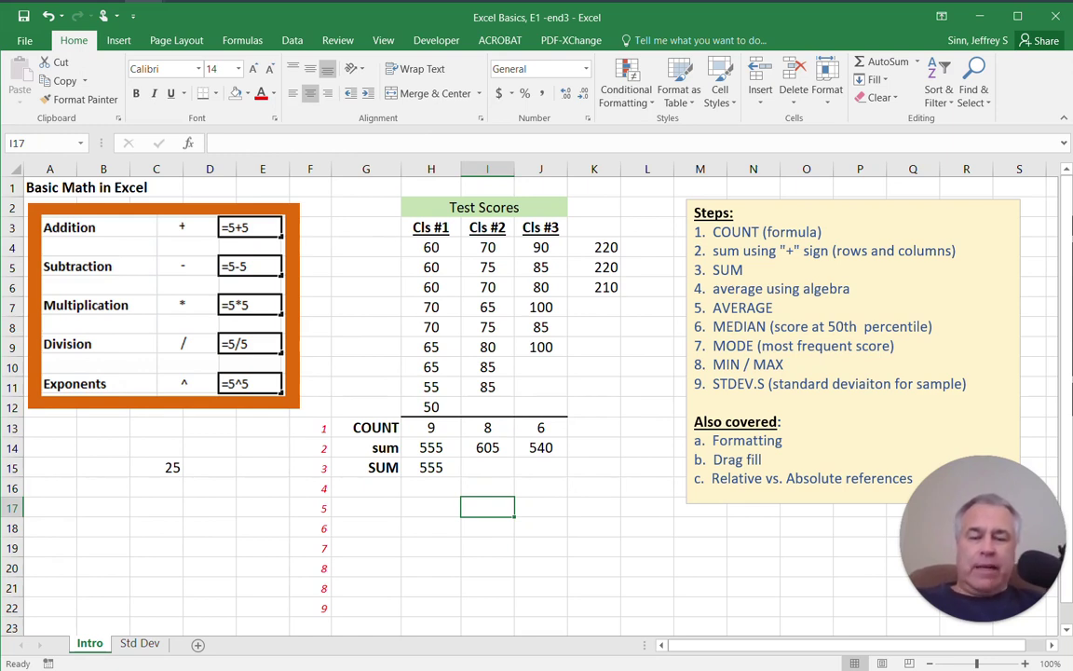
# Fill the SUM formula from H15 across to J15, and compare the formulas in I14 and I15.
pyautogui.click(431, 468)
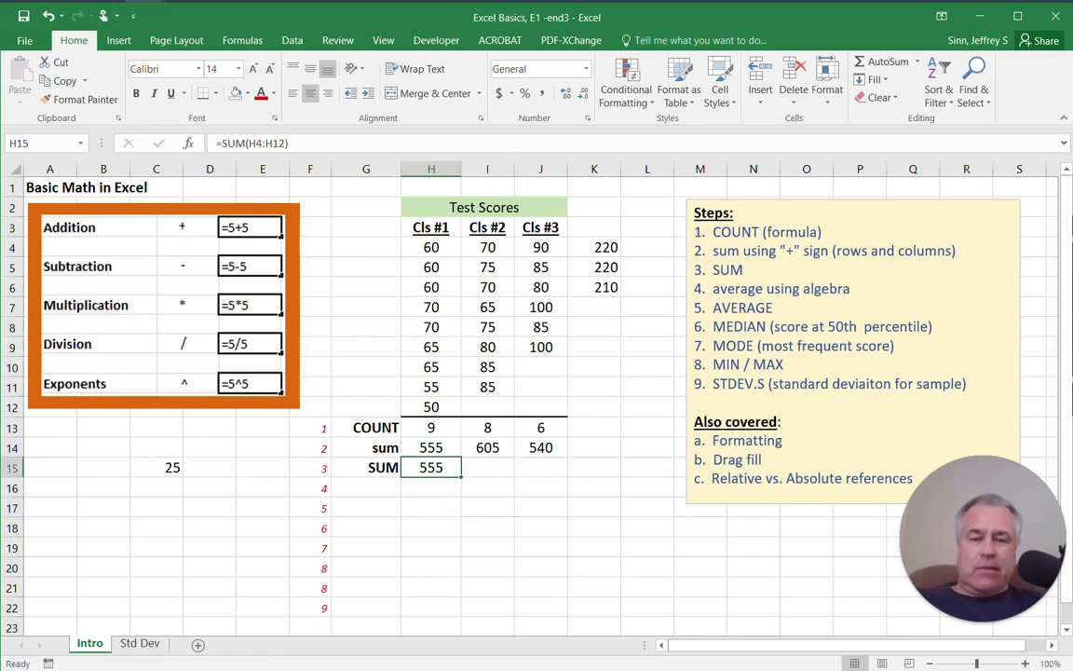
pyautogui.moveTo(461, 476); pyautogui.dragTo(562, 473)
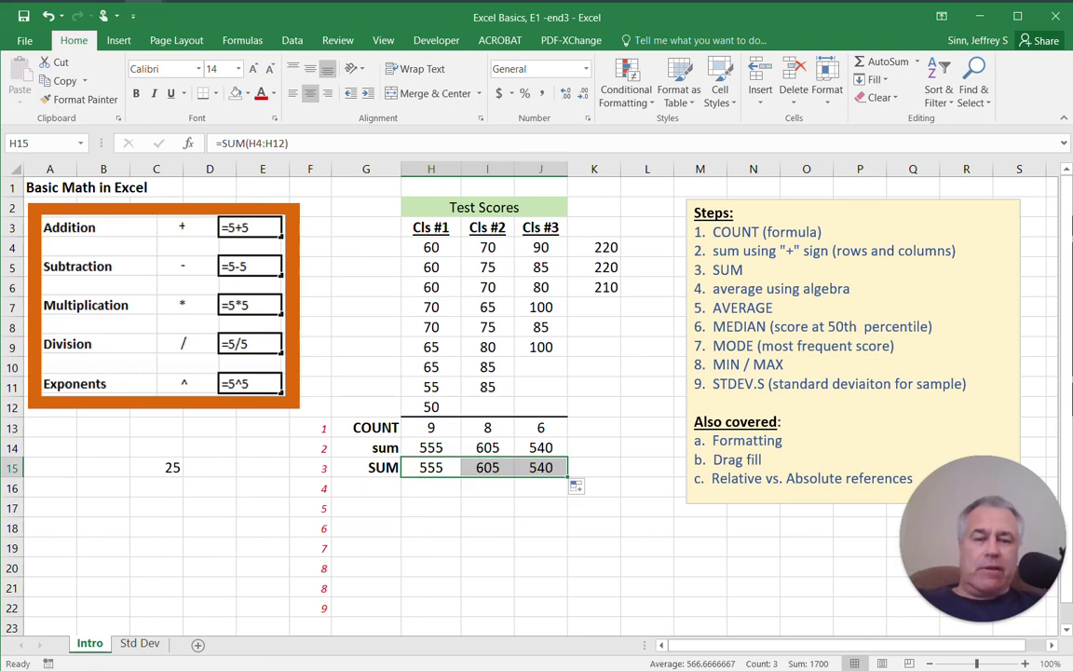
pyautogui.click(541, 548)
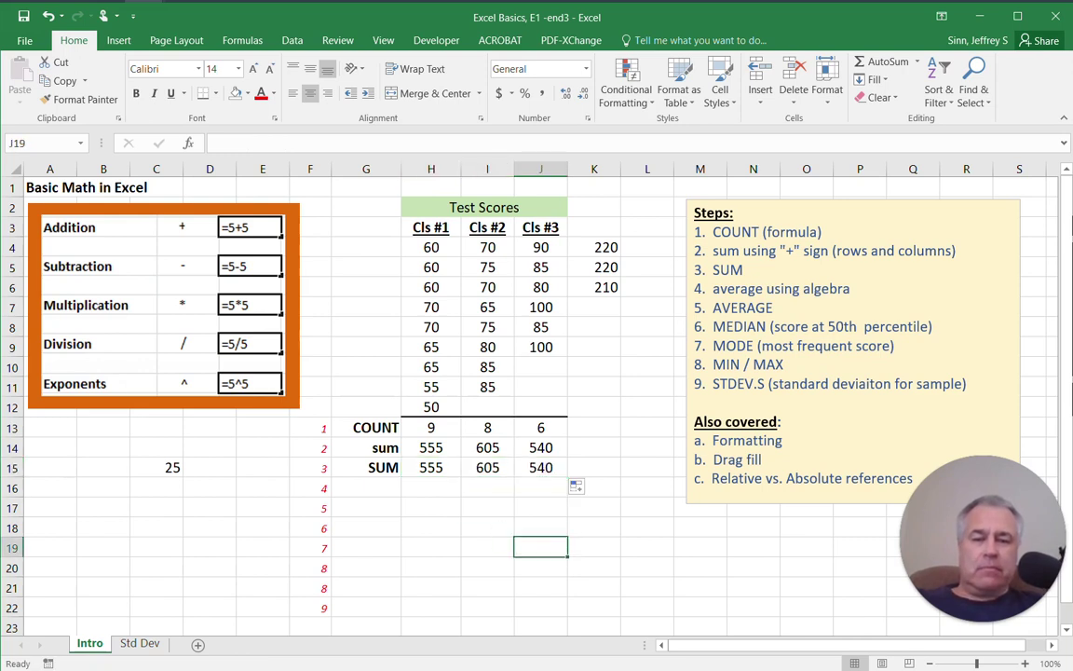
pyautogui.click(487, 448)
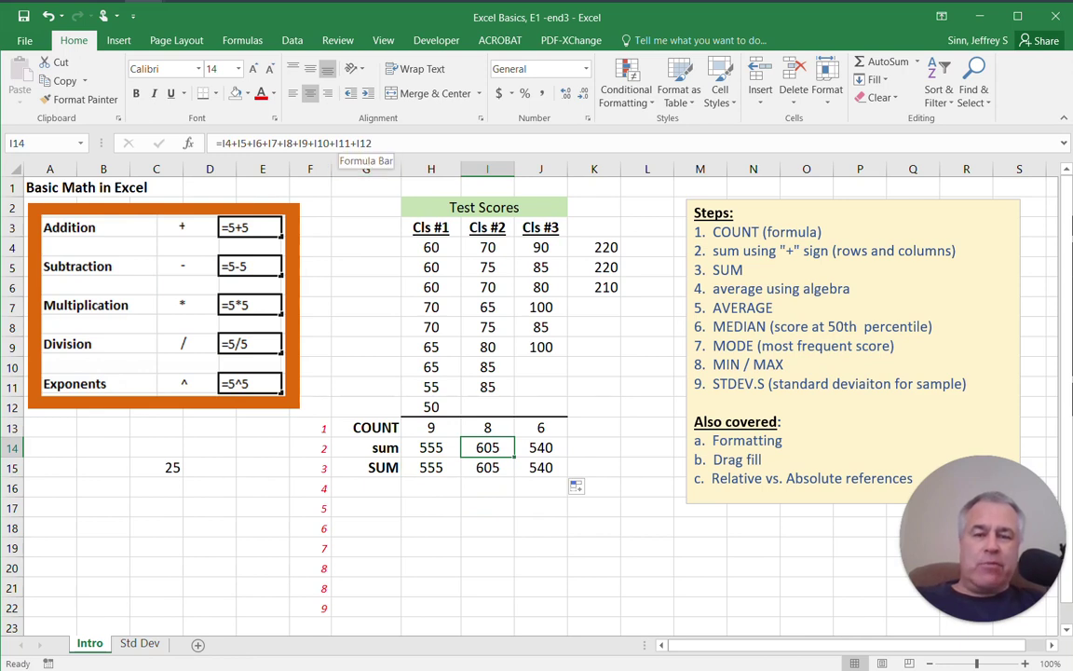
pyautogui.click(487, 468)
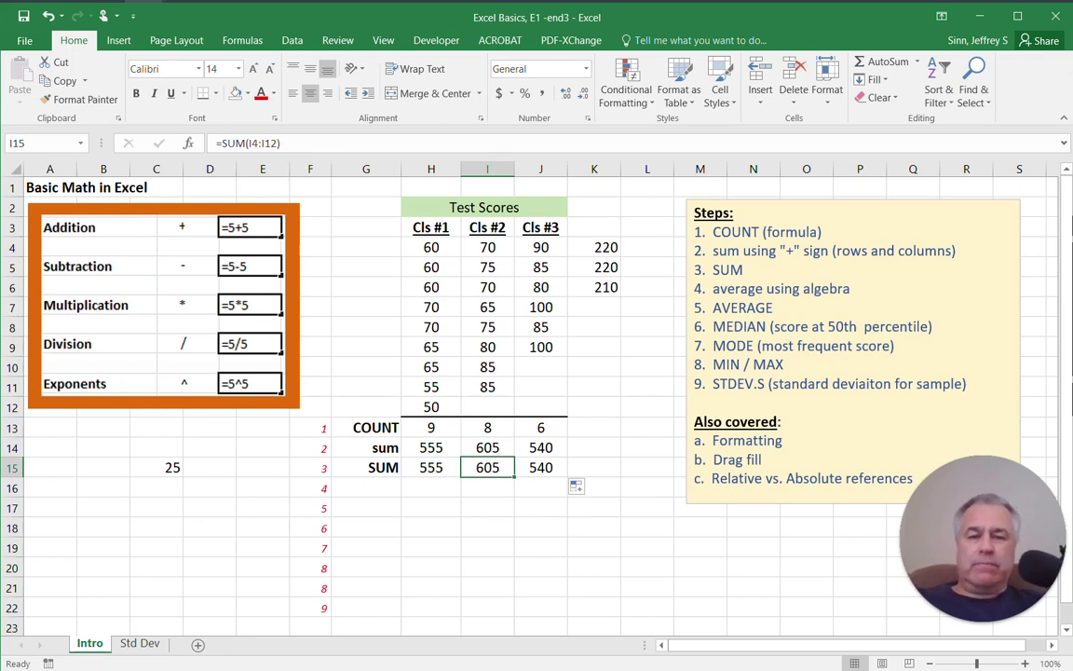
pyautogui.click(366, 467)
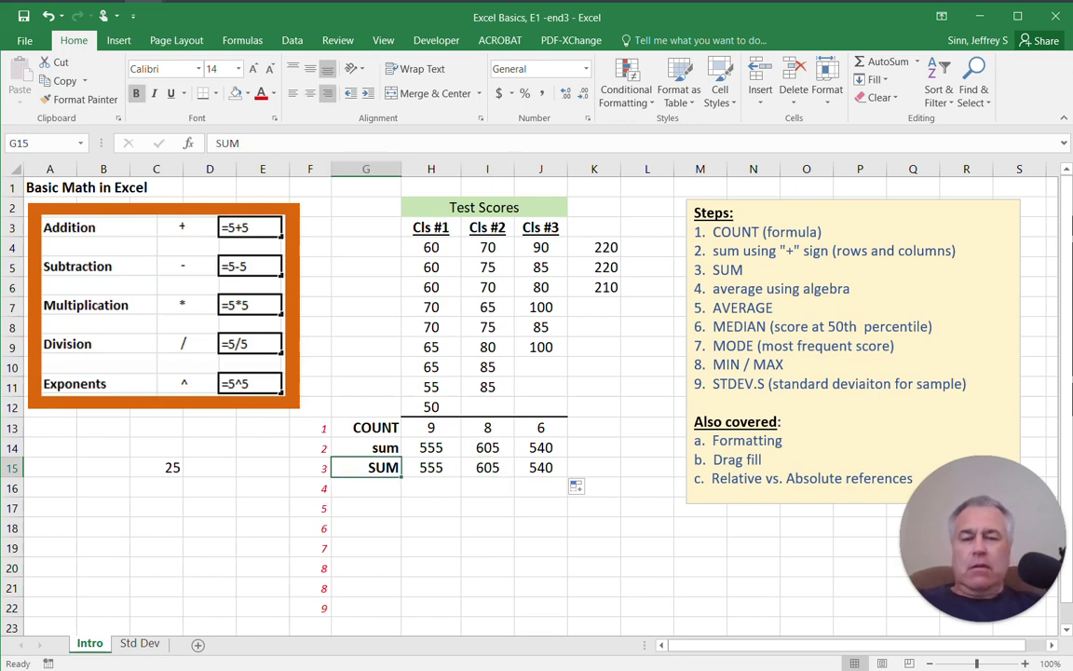
pyautogui.click(431, 468)
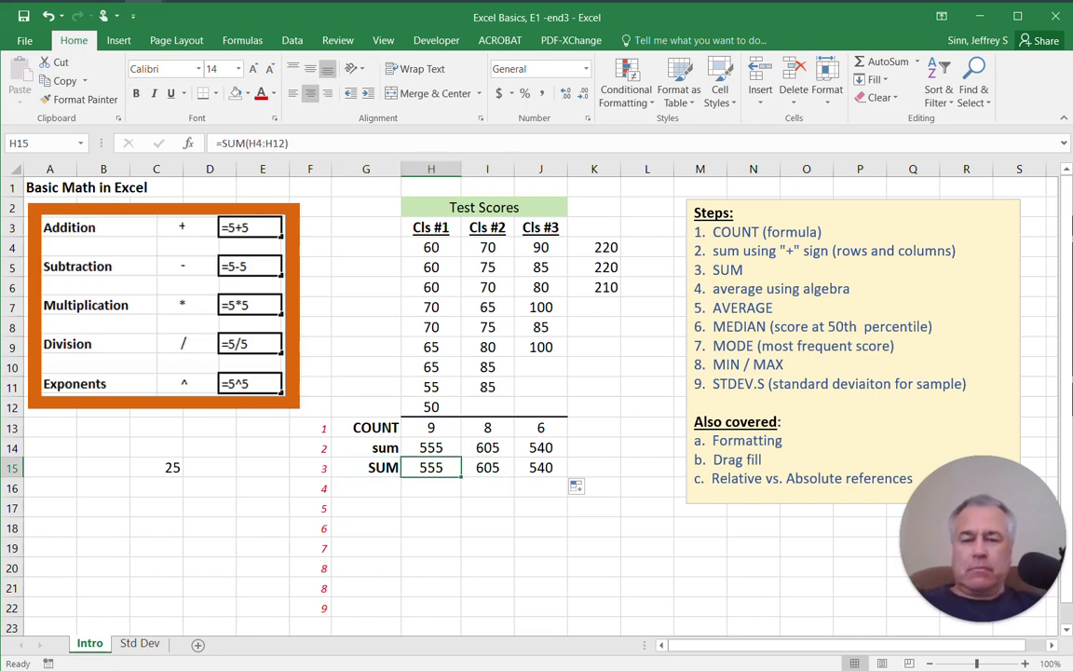
# Enter the row label average in cell G16.
pyautogui.click(366, 487)
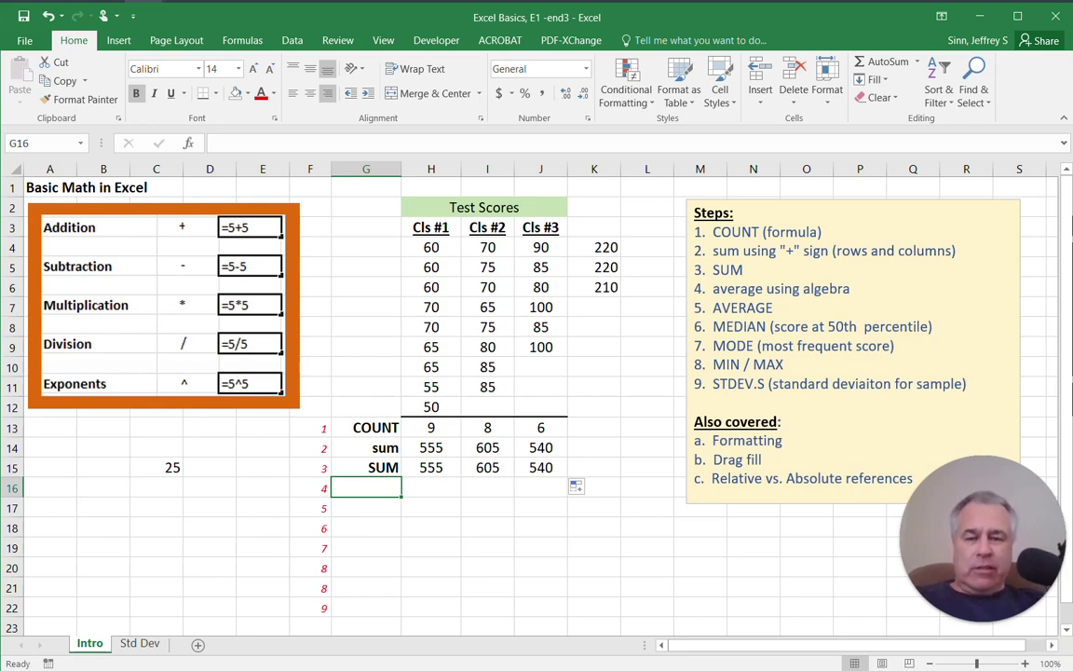
pyautogui.write('=')
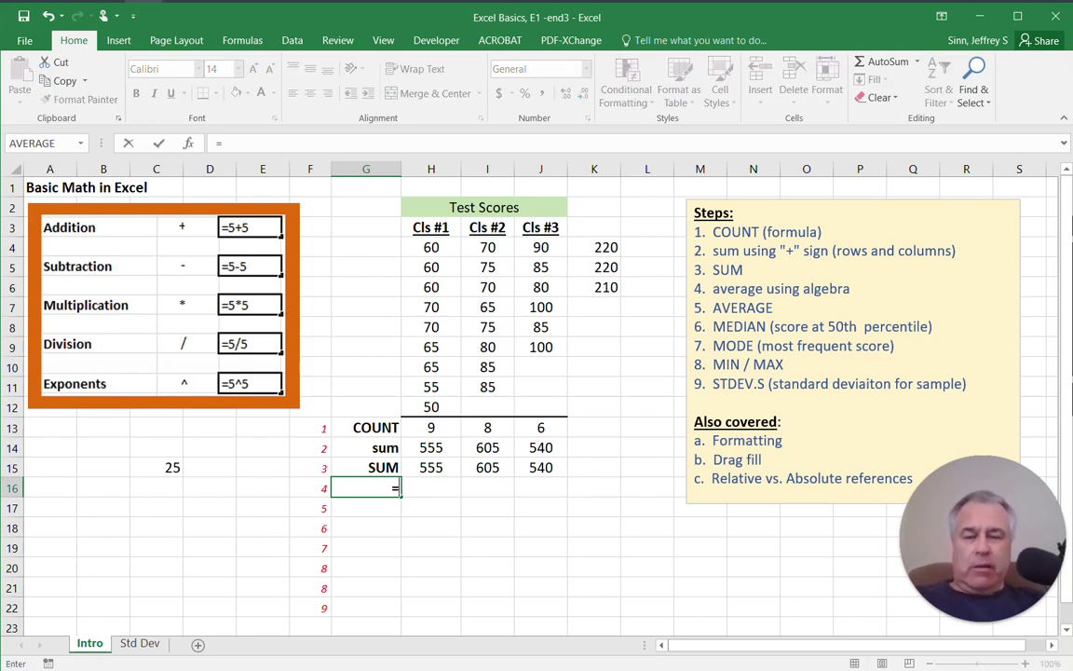
pyautogui.press('BackSpace')
pyautogui.write('average')
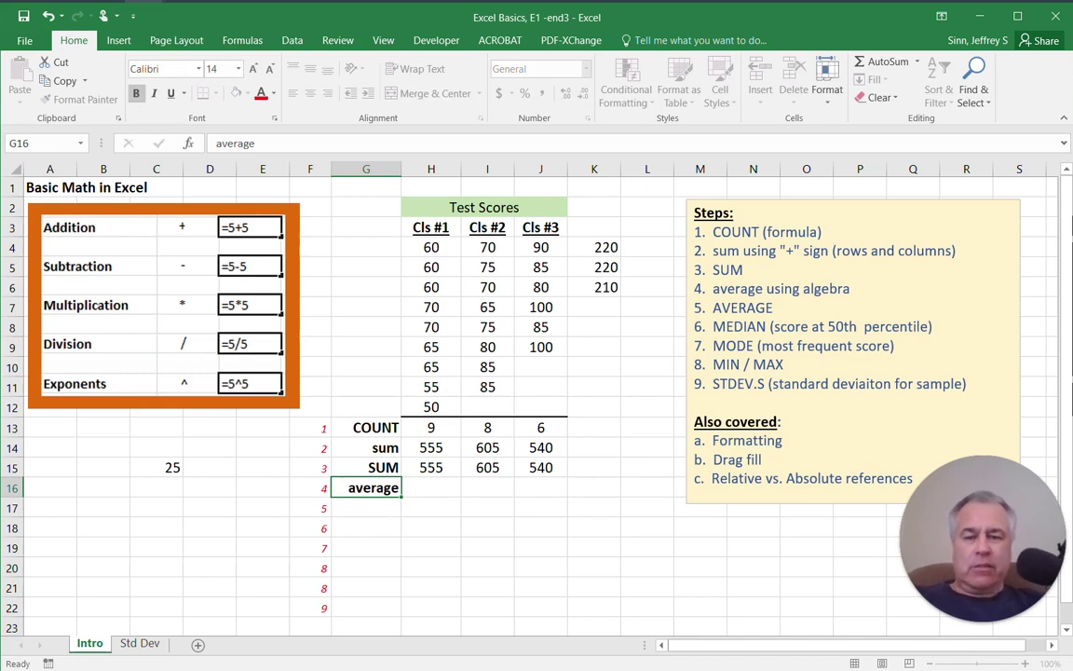
pyautogui.press('Tab')
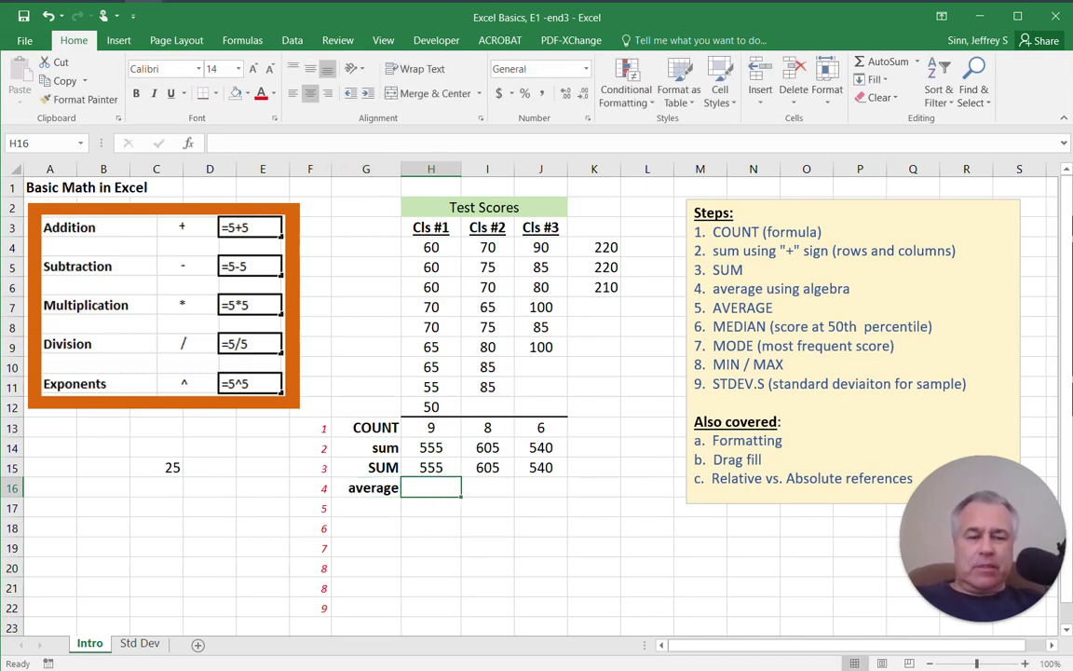
# Calculate the Cls #1 average in H16 with the formula =H14/H13, and review its references.
pyautogui.write('=')
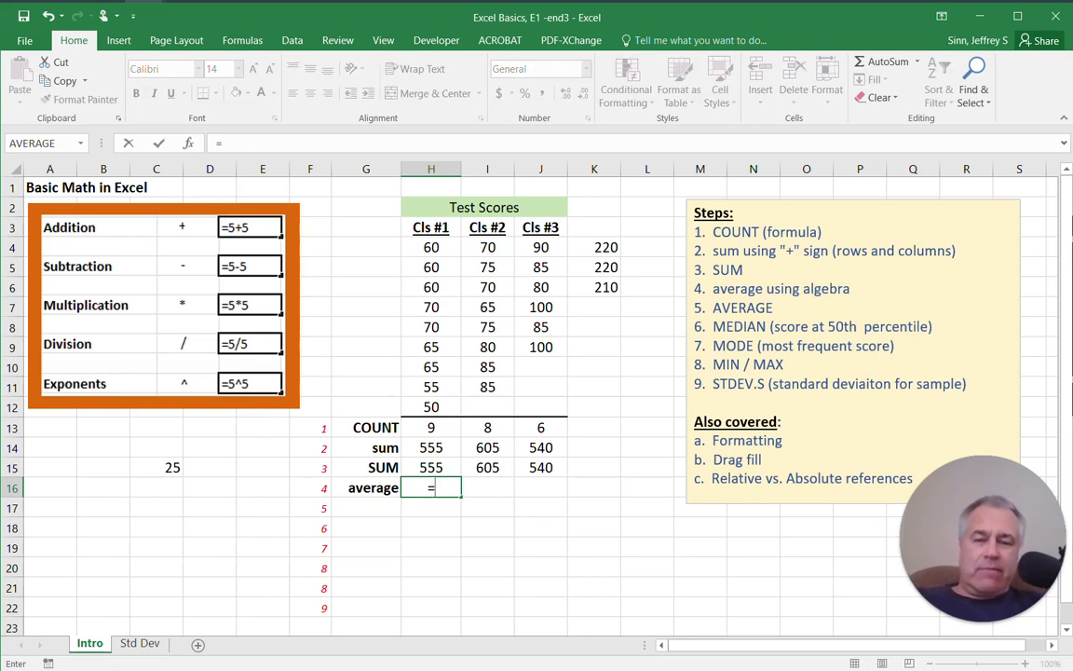
pyautogui.click(424, 447)
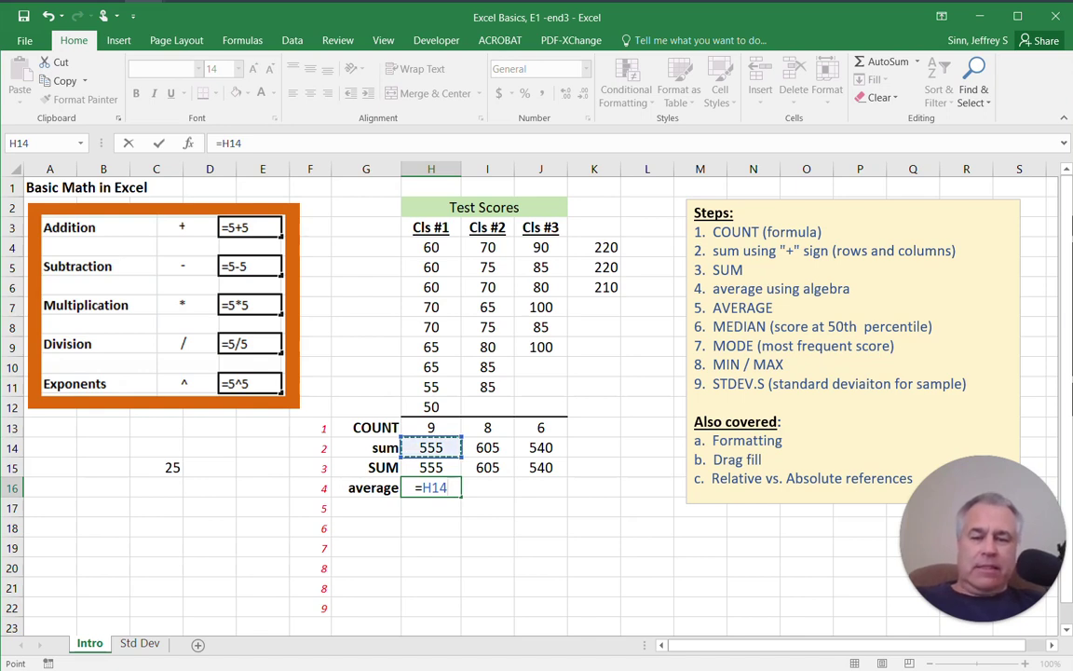
pyautogui.write('/')
pyautogui.click(431, 427)
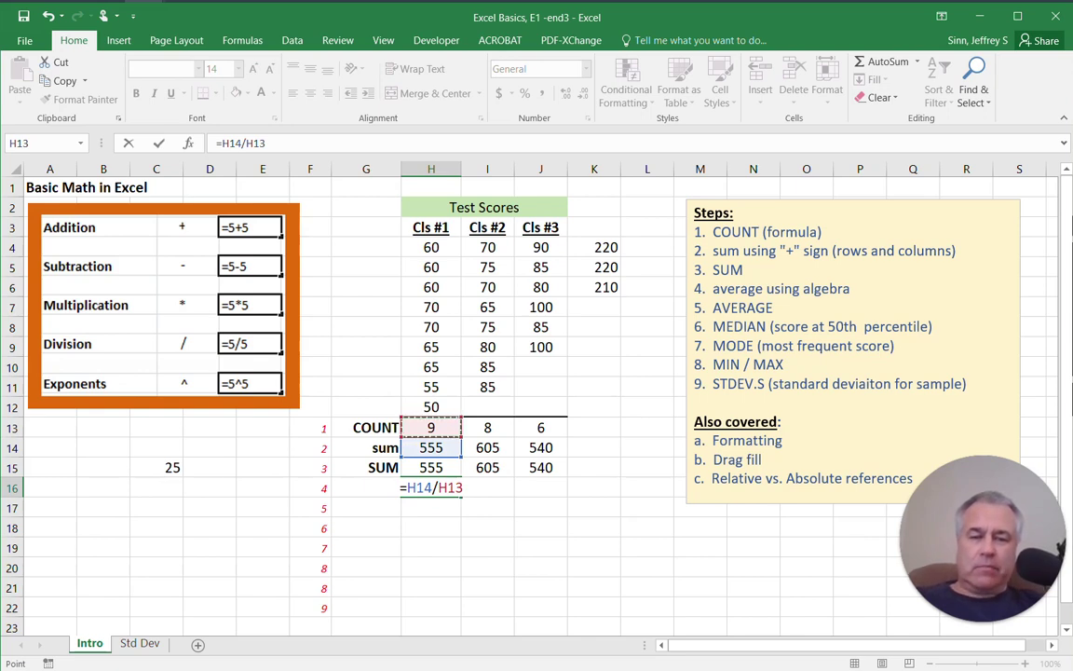
pyautogui.press('Return')
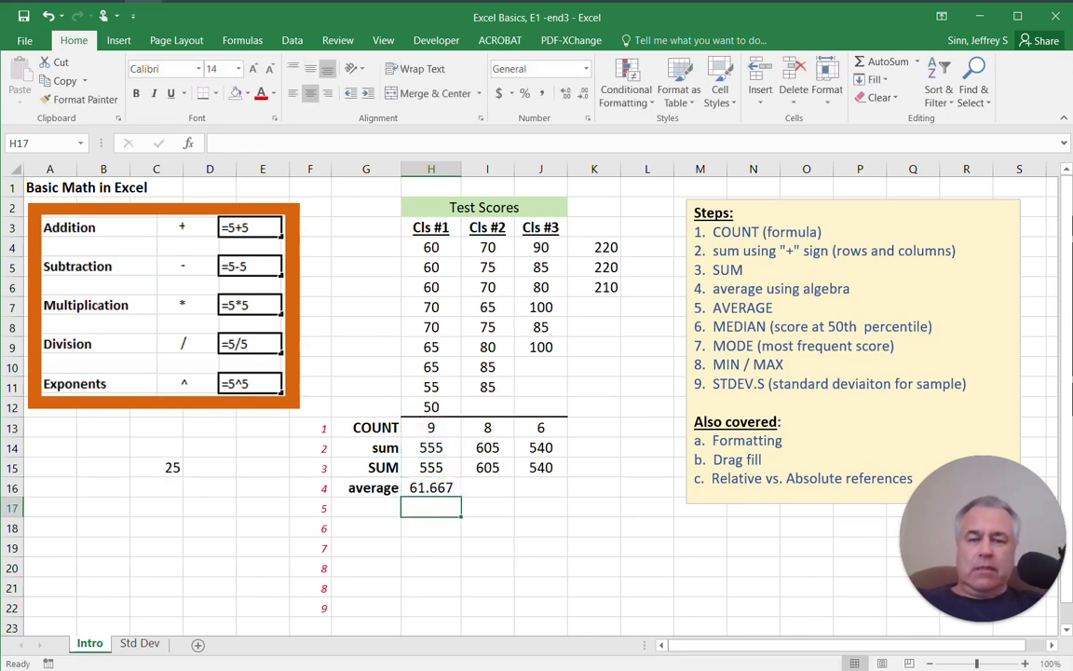
pyautogui.click(431, 428)
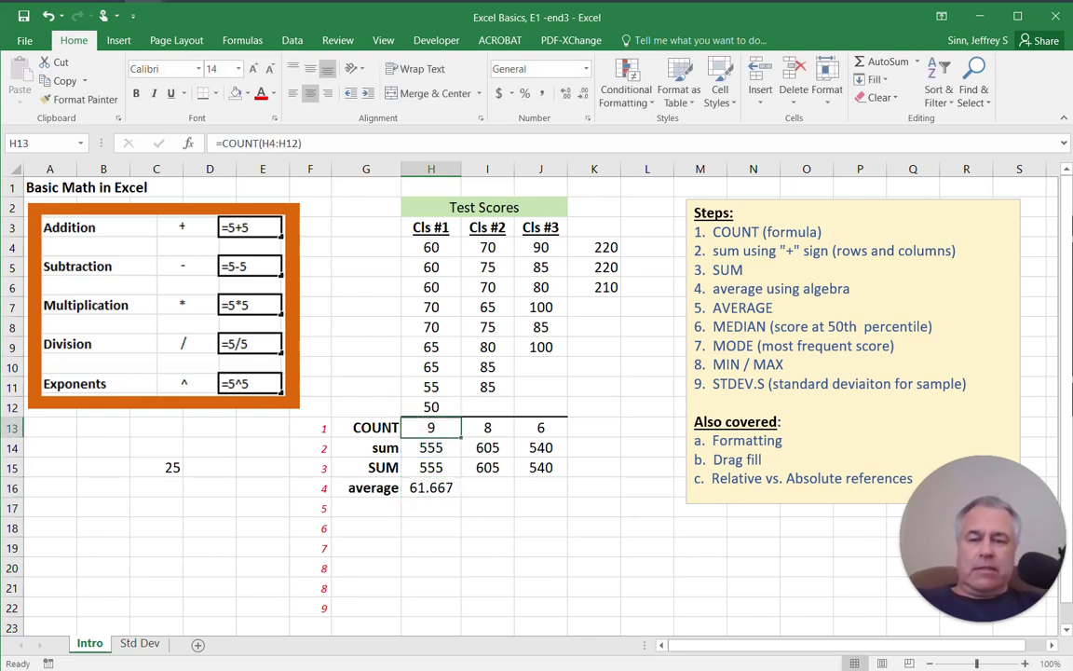
pyautogui.click(431, 488)
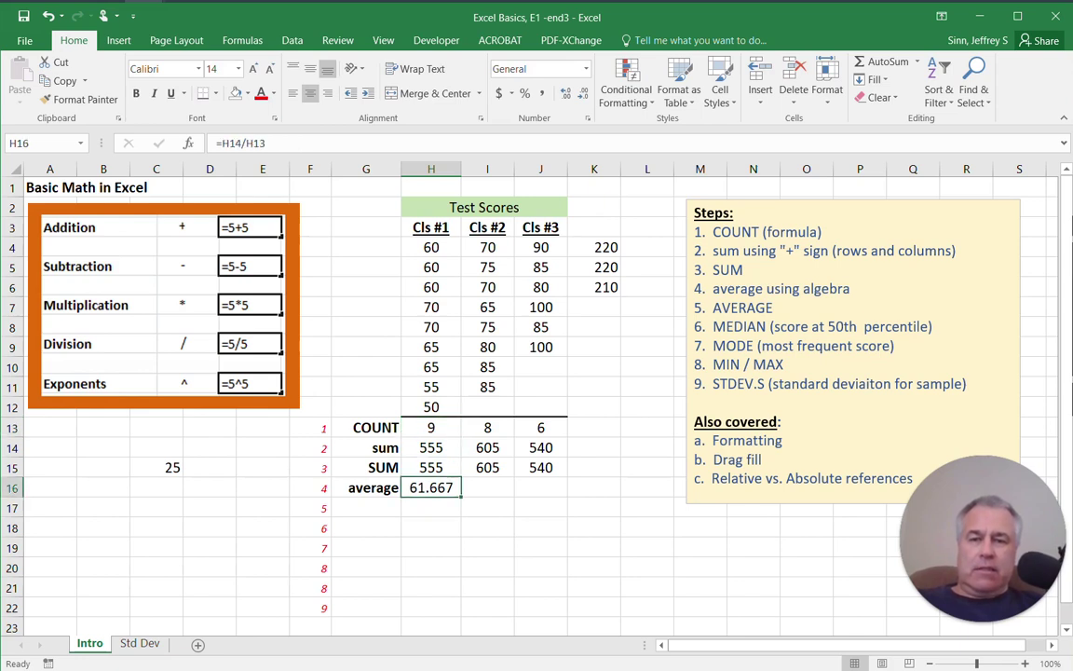
pyautogui.doubleClick(433, 487)
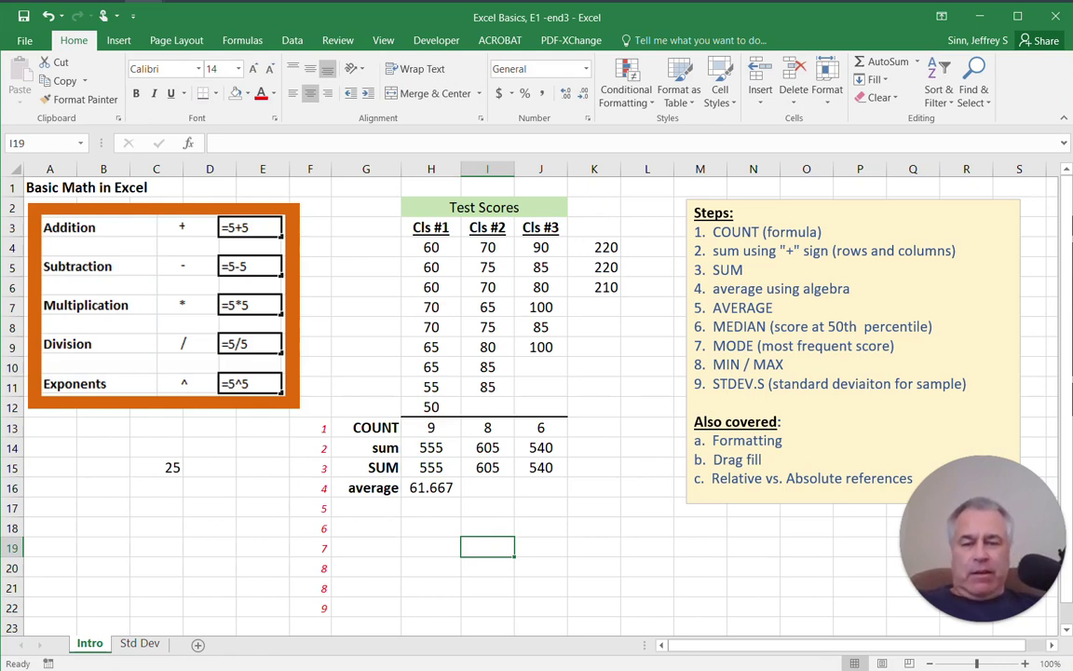
# Fill the average formula from H16 across to J16, and format the three averages with two decimal places.
pyautogui.click(431, 489)
pyautogui.moveTo(461, 497); pyautogui.dragTo(559, 494)
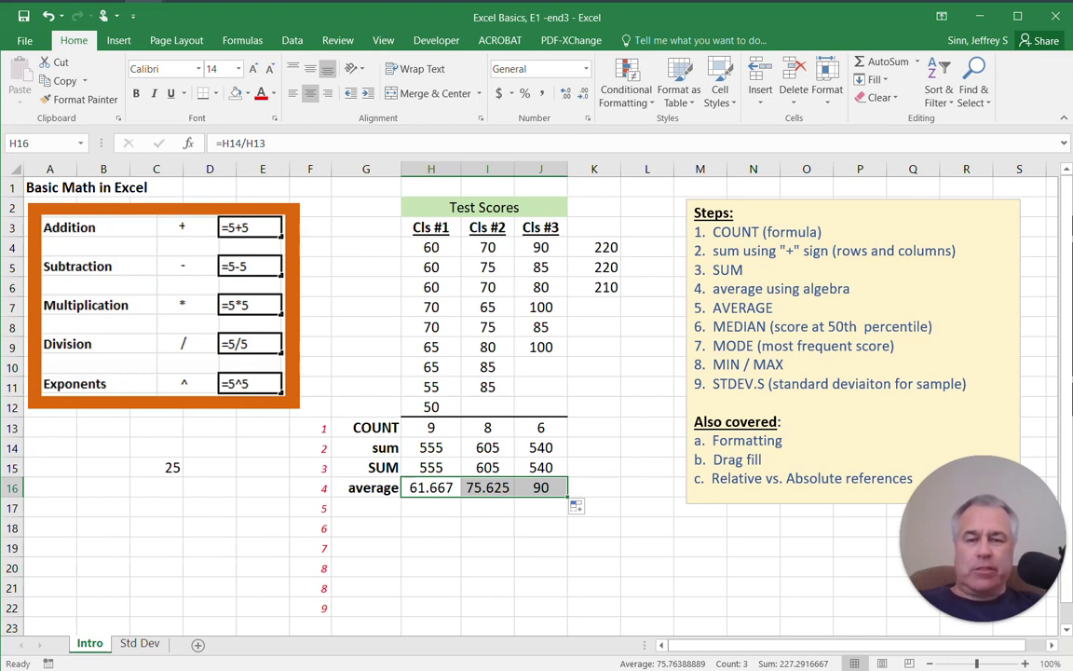
pyautogui.click(566, 94)
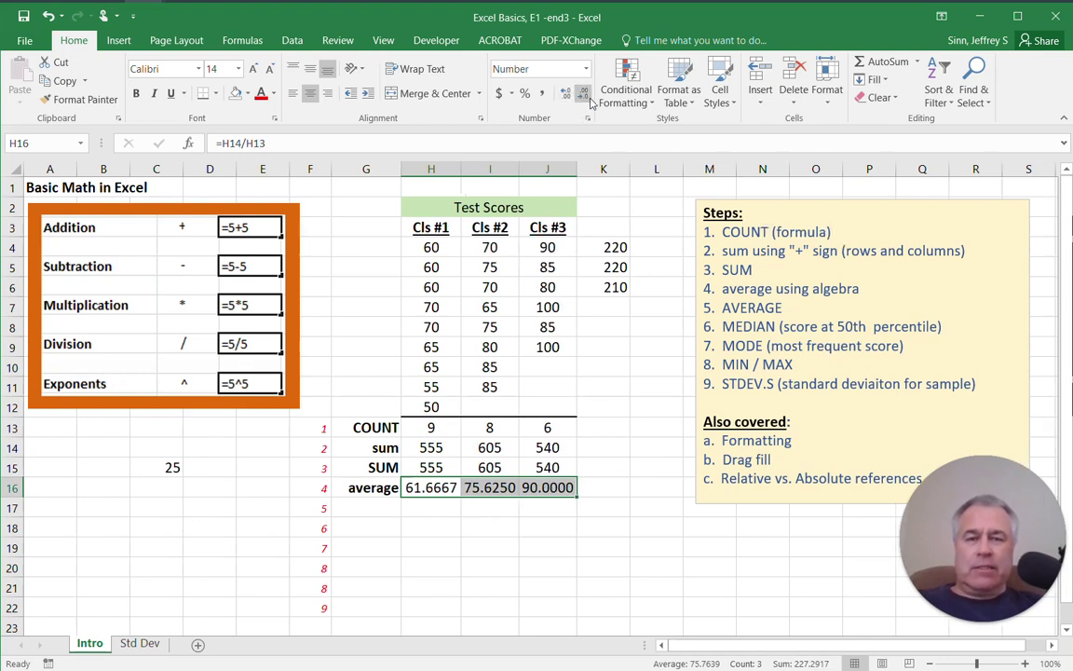
pyautogui.click(582, 93)
pyautogui.click(583, 93)
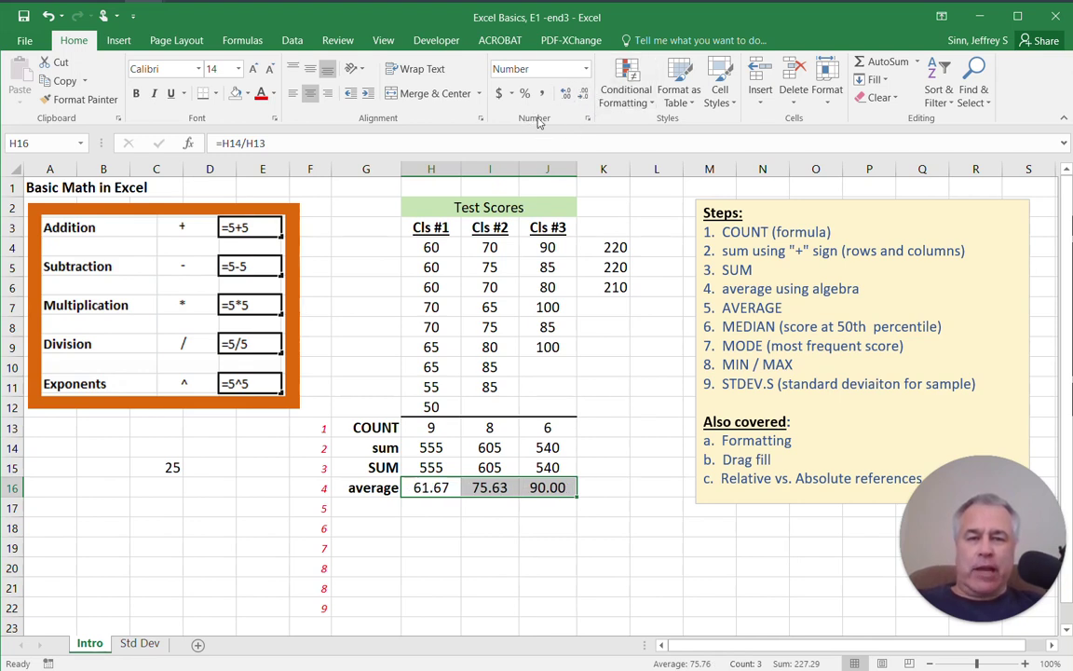
pyautogui.click(490, 587)
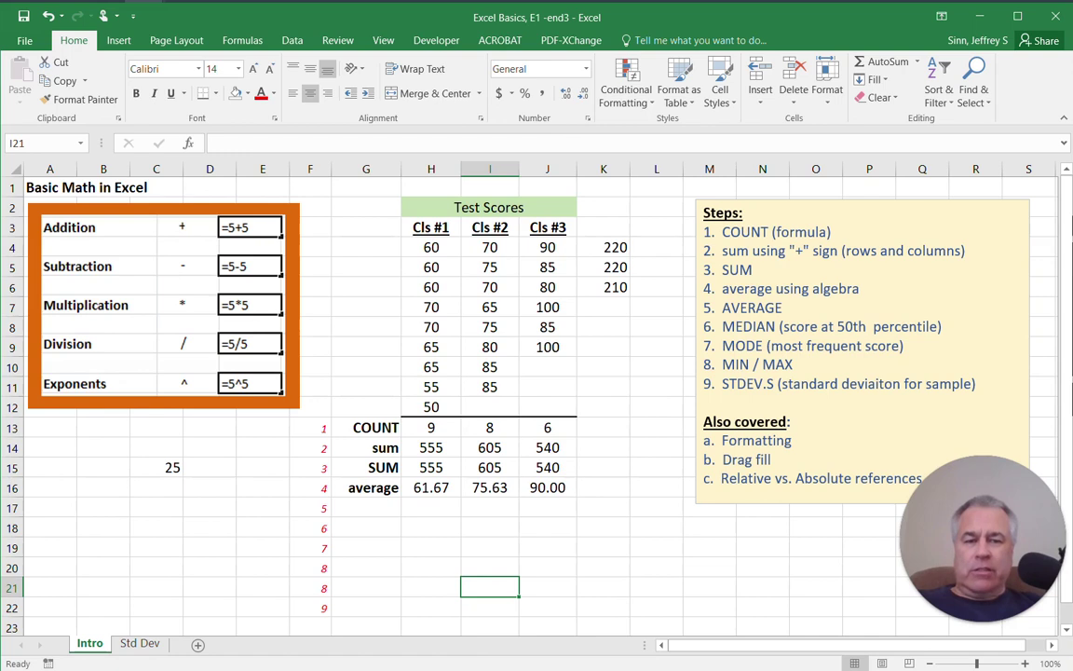
# Enter the row label AVERAGE in cell G17.
pyautogui.click(366, 508)
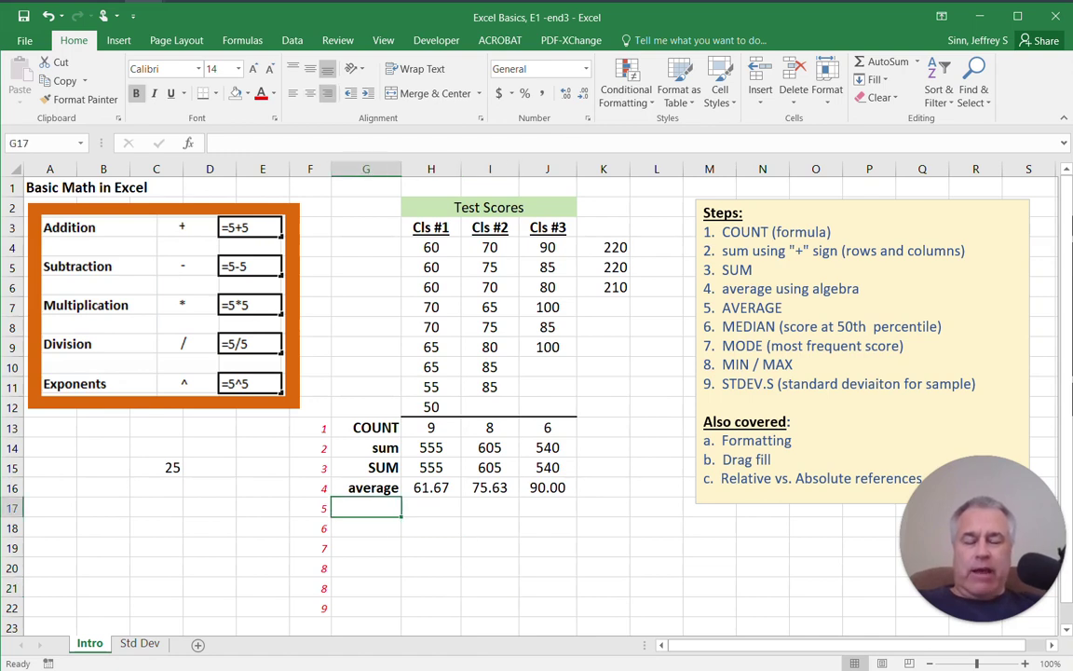
pyautogui.write('AVER')
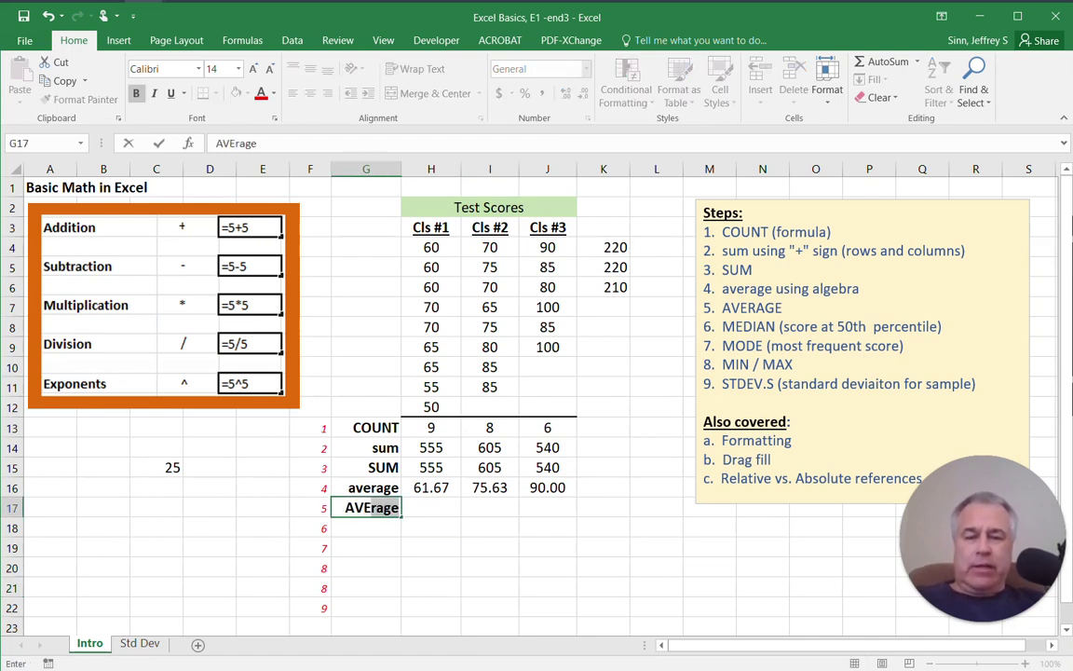
pyautogui.write('AGE')
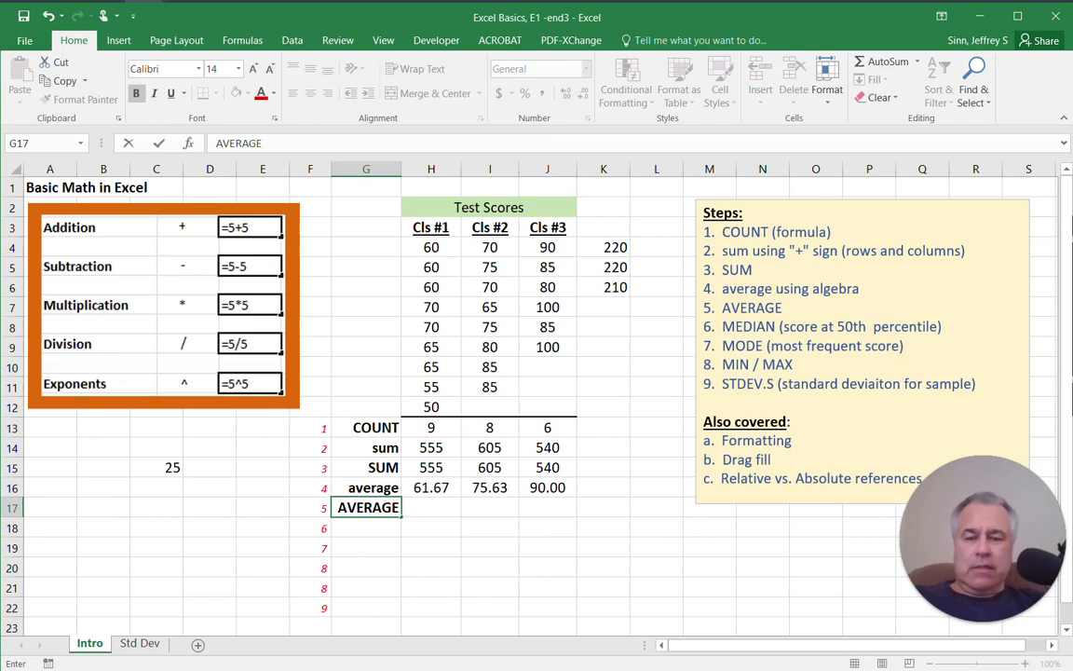
pyautogui.press('Tab')
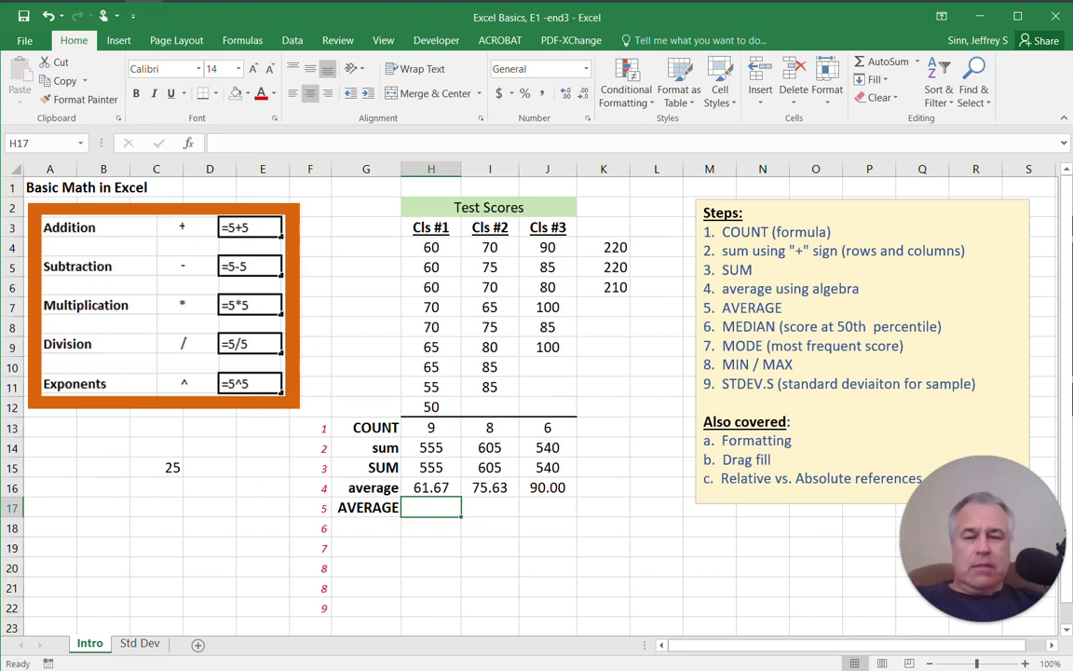
# Try entering only the range =H4:H12 in cell H17.
pyautogui.write('=')
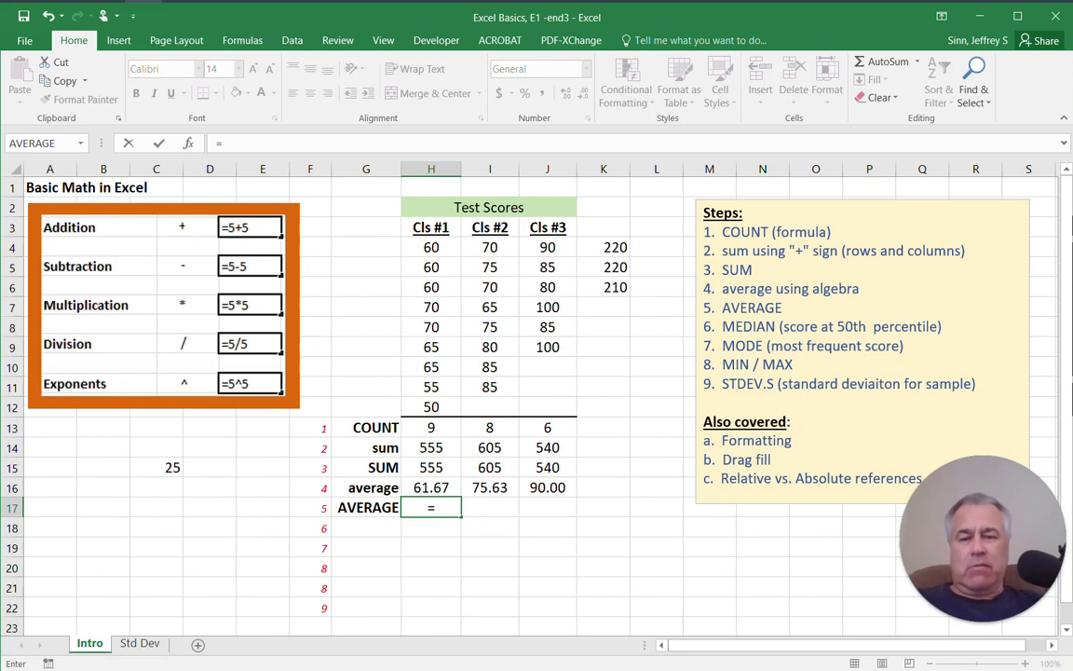
pyautogui.moveTo(430, 247); pyautogui.dragTo(430, 407)
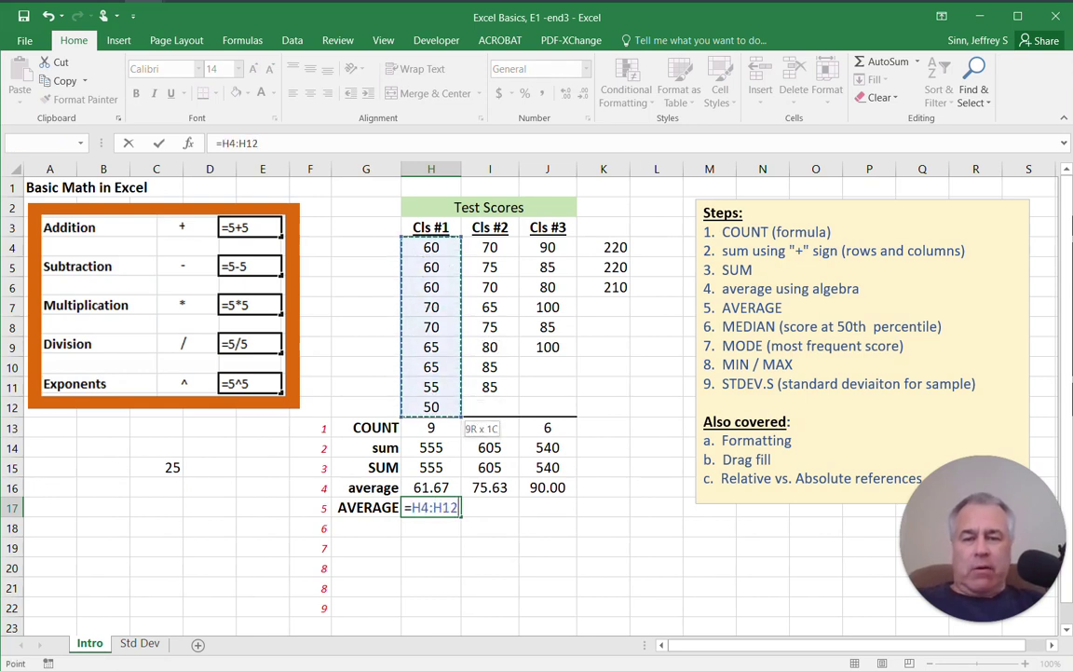
pyautogui.press('Return')
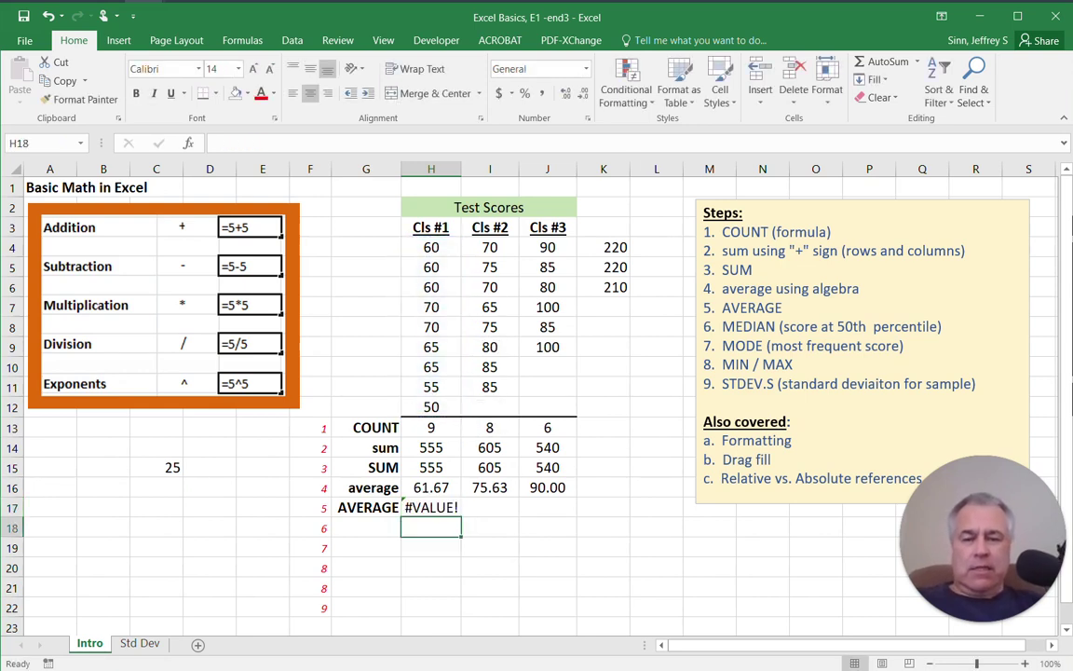
# Calculate the Cls #1 average in H17 with =AVERAGE(H4:H12), and fill the formula across to J17.
pyautogui.press('Up')
pyautogui.write('=')
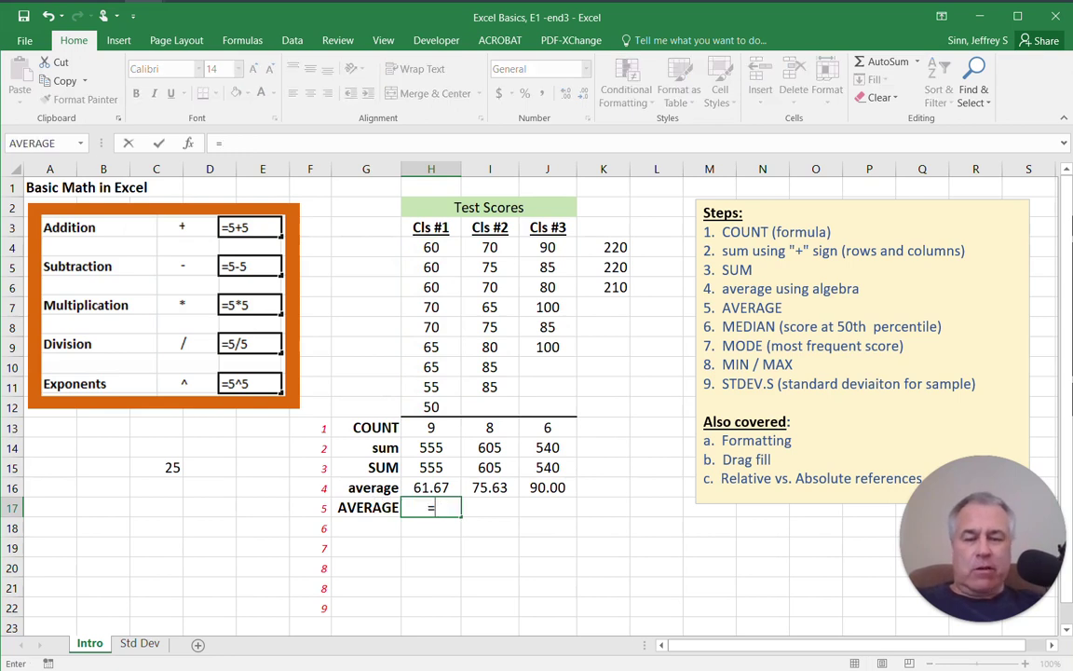
pyautogui.write('aver')
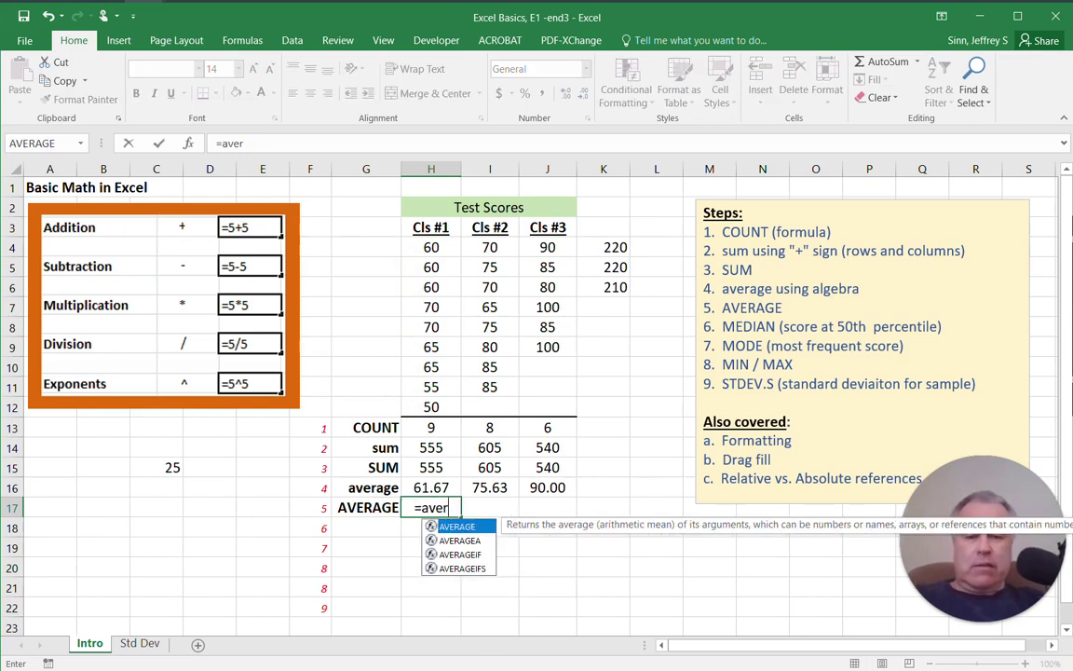
pyautogui.write('age(')
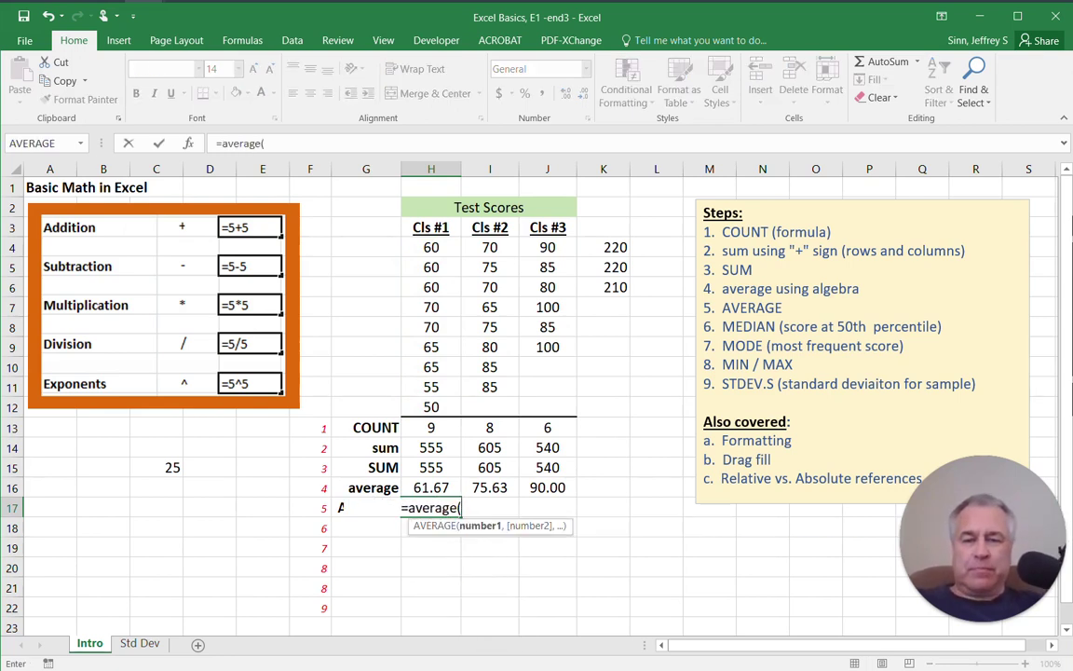
pyautogui.moveTo(430, 247); pyautogui.dragTo(430, 407)
pyautogui.press('Return')
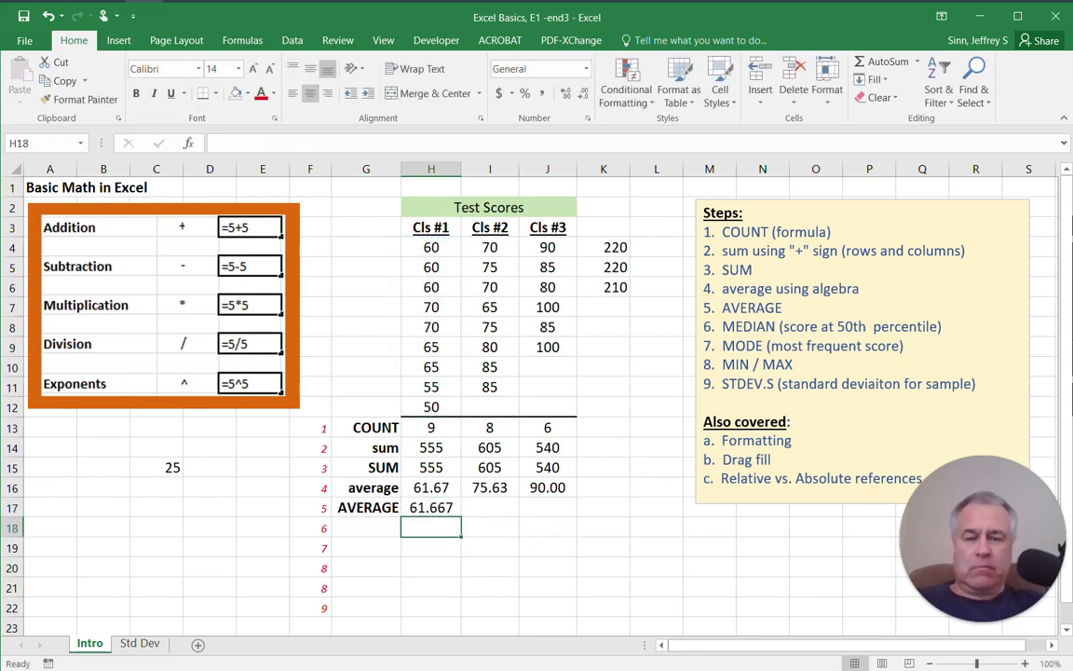
pyautogui.click(430, 508)
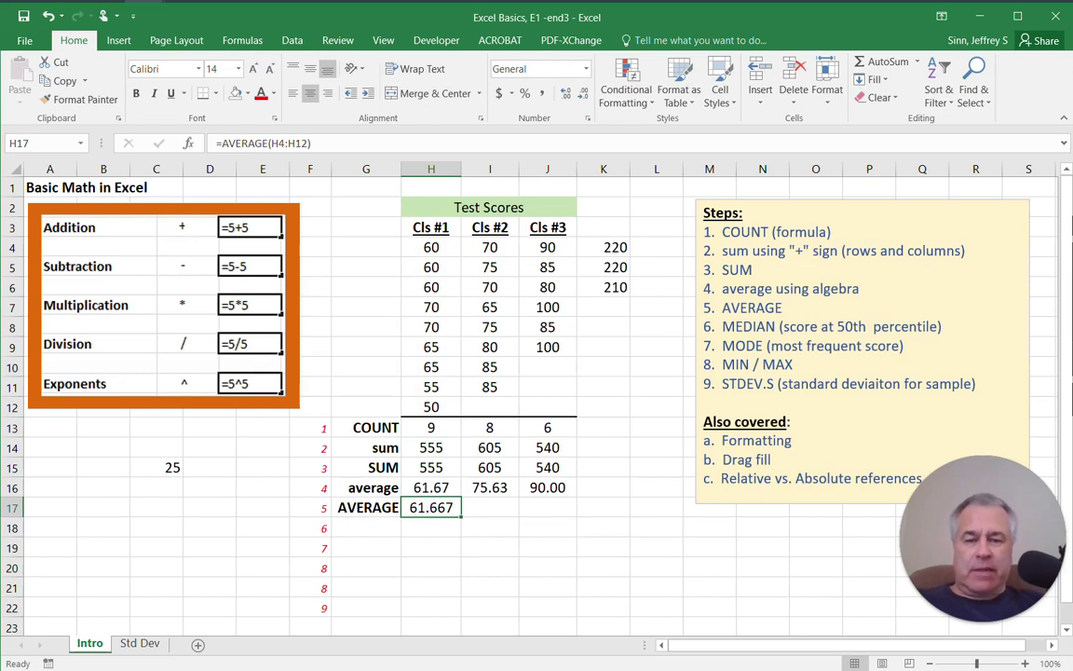
pyautogui.moveTo(461, 517); pyautogui.dragTo(573, 512)
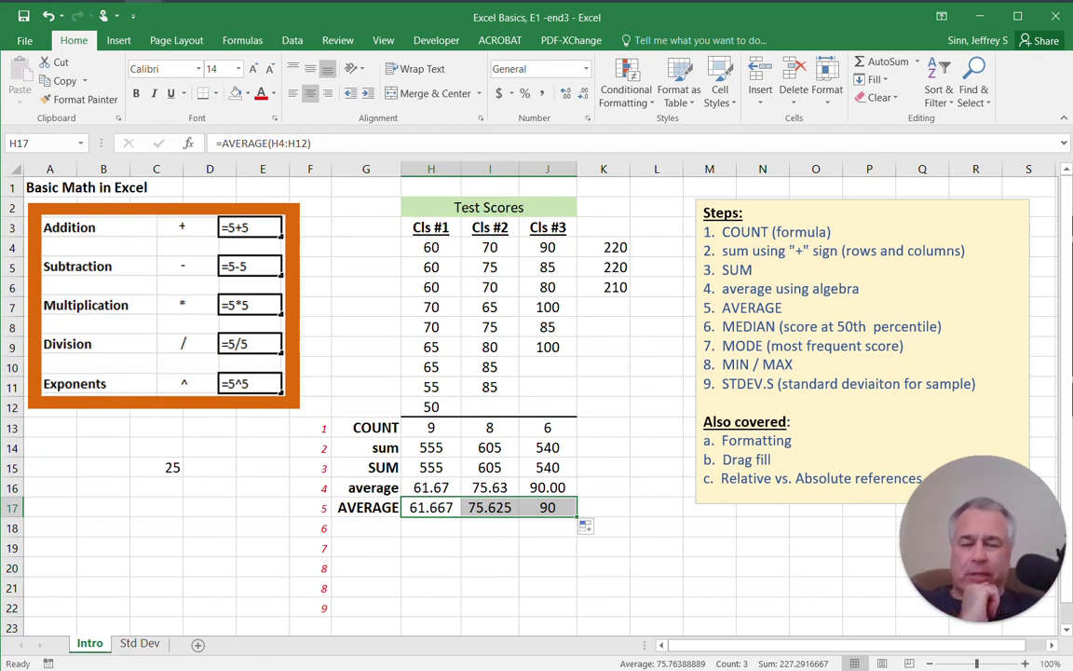
# Compare the formulas in H17, H15 and H13, and lock the row references in H13 as =COUNT(H$4:H$12).
pyautogui.click(431, 507)
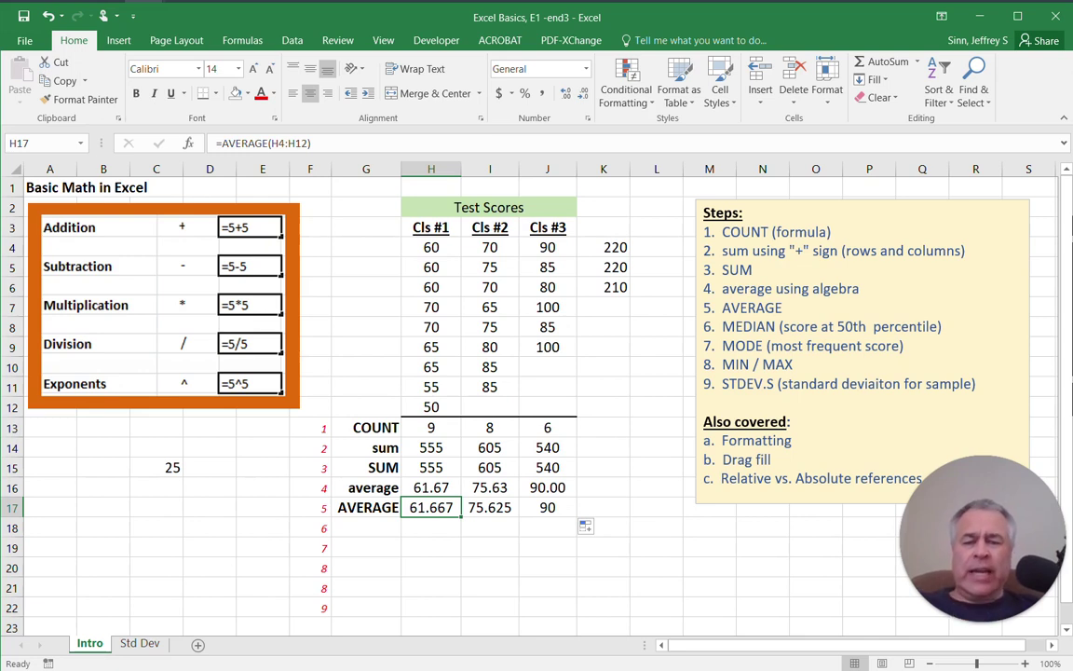
pyautogui.click(432, 467)
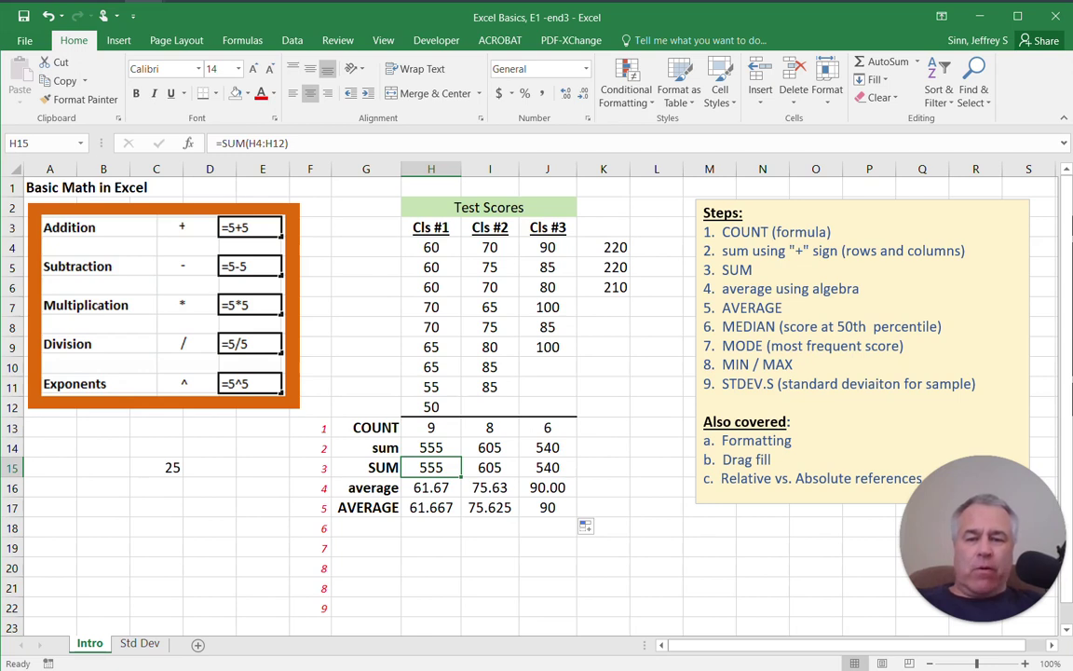
pyautogui.click(432, 427)
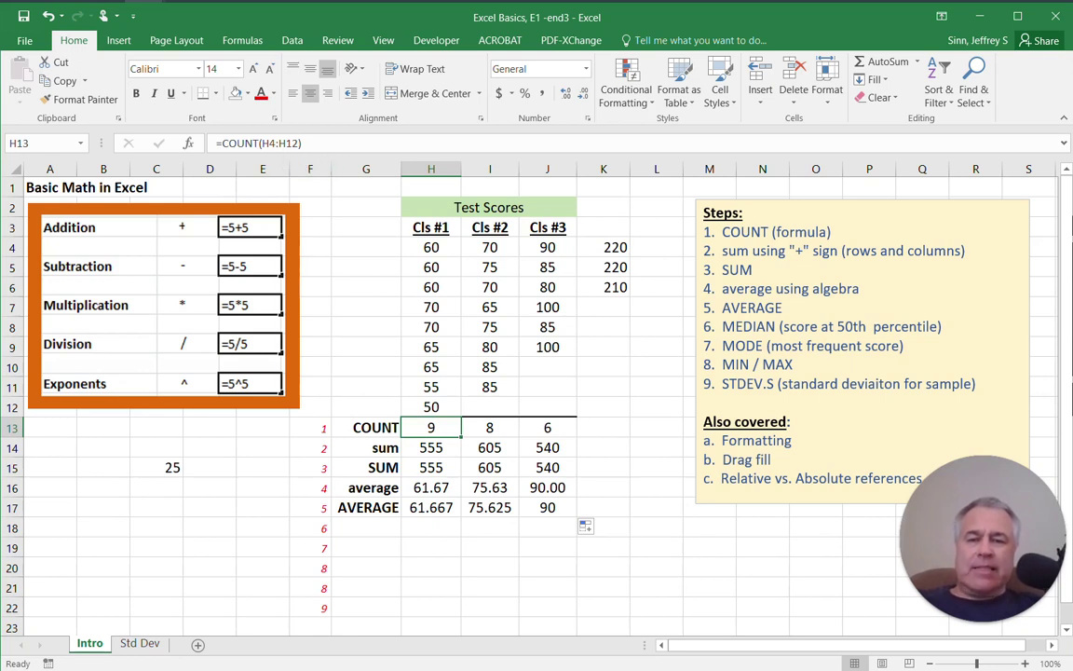
pyautogui.moveTo(431, 247); pyautogui.dragTo(428, 405)
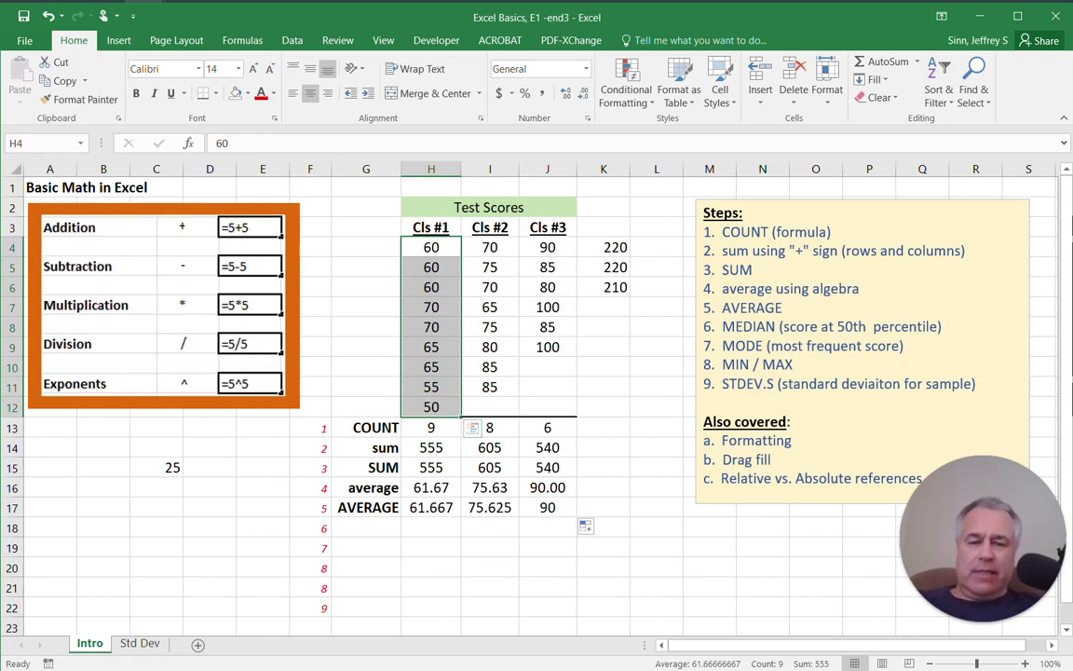
pyautogui.click(430, 428)
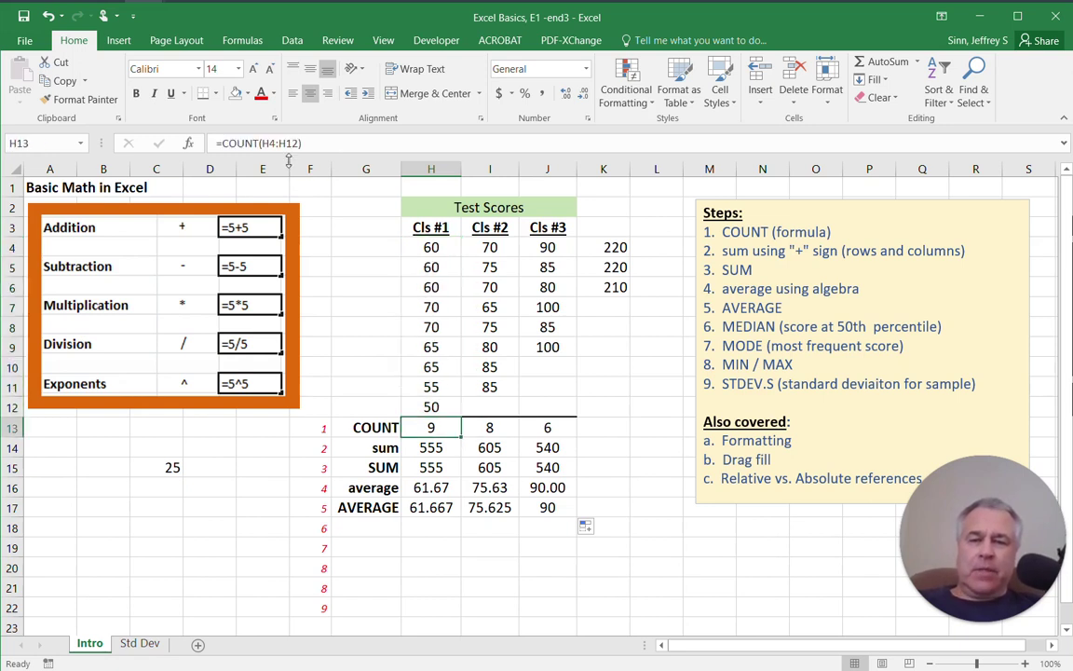
pyautogui.click(261, 142)
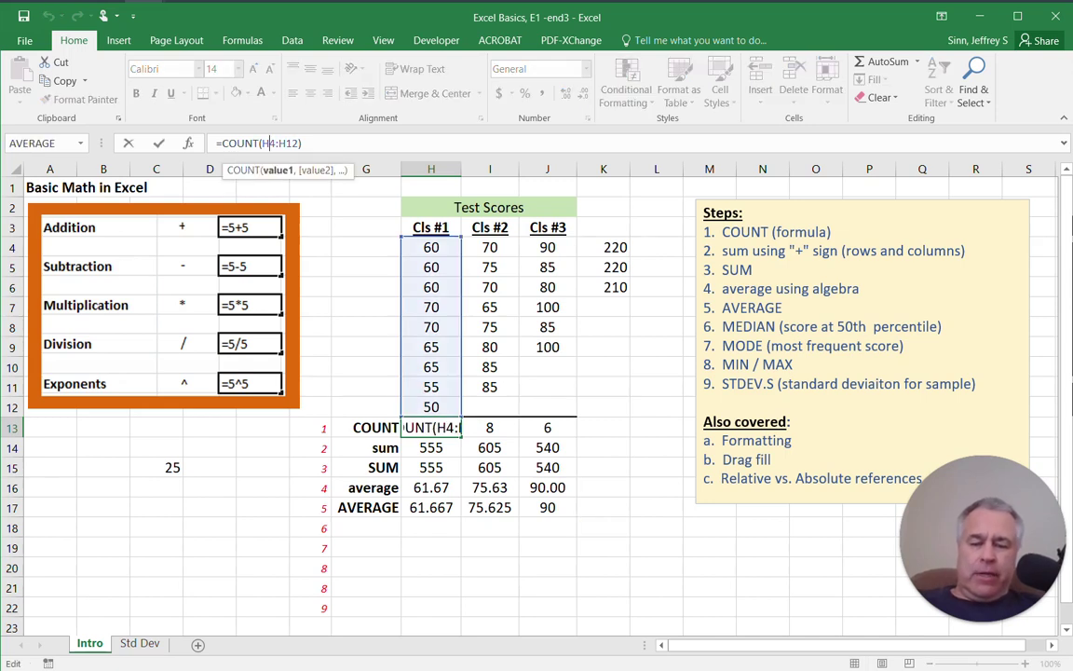
pyautogui.write('$')
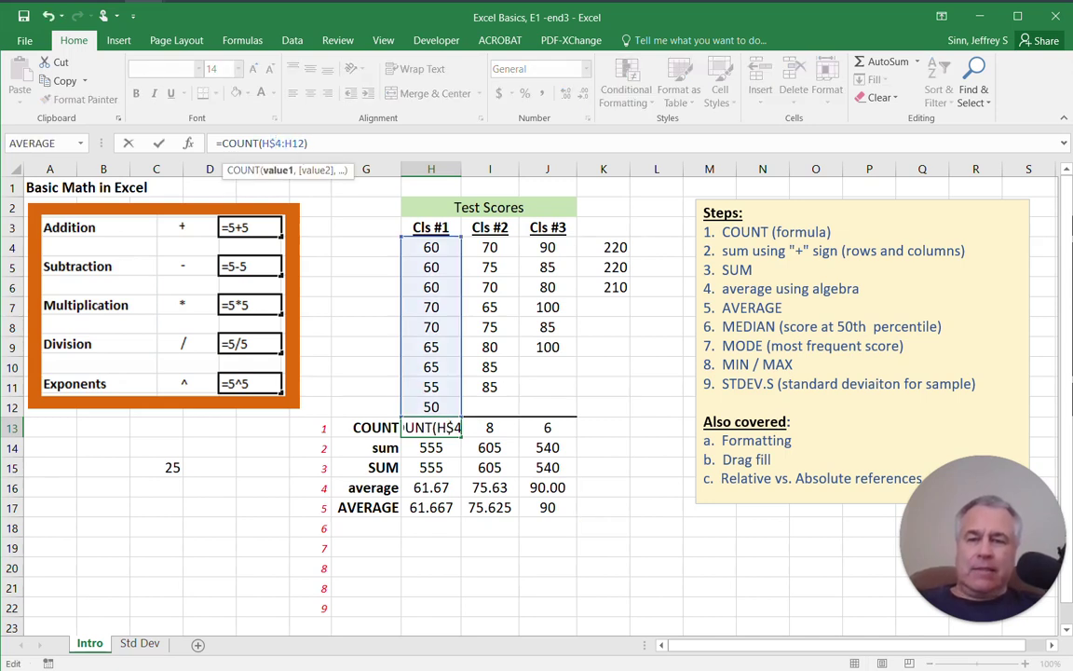
pyautogui.click(282, 142)
pyautogui.write('$')
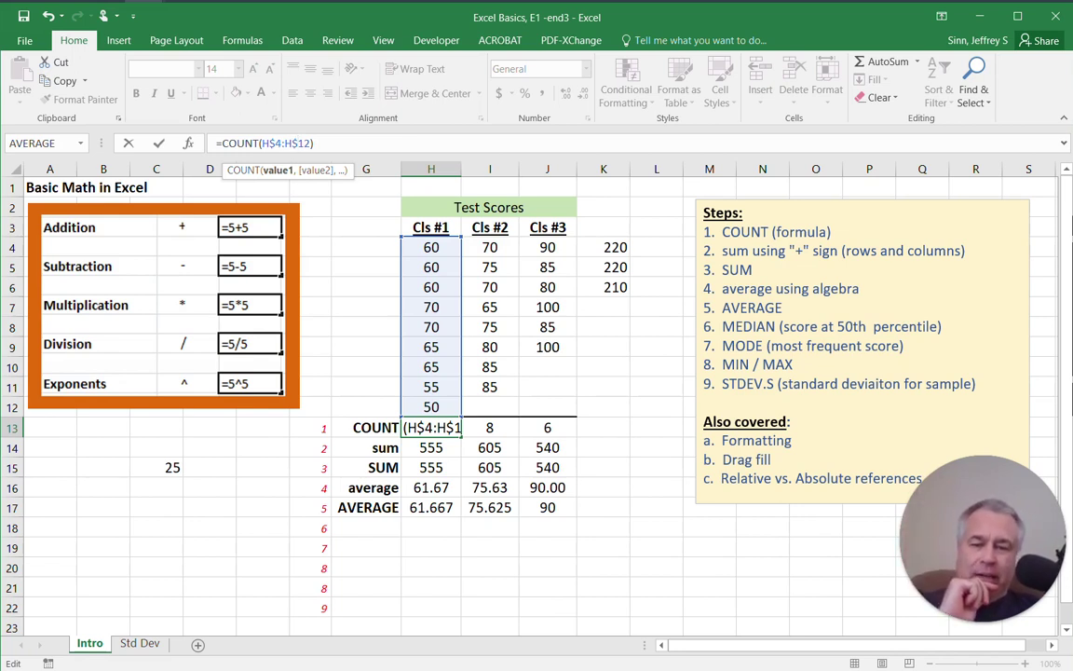
pyautogui.click(432, 567)
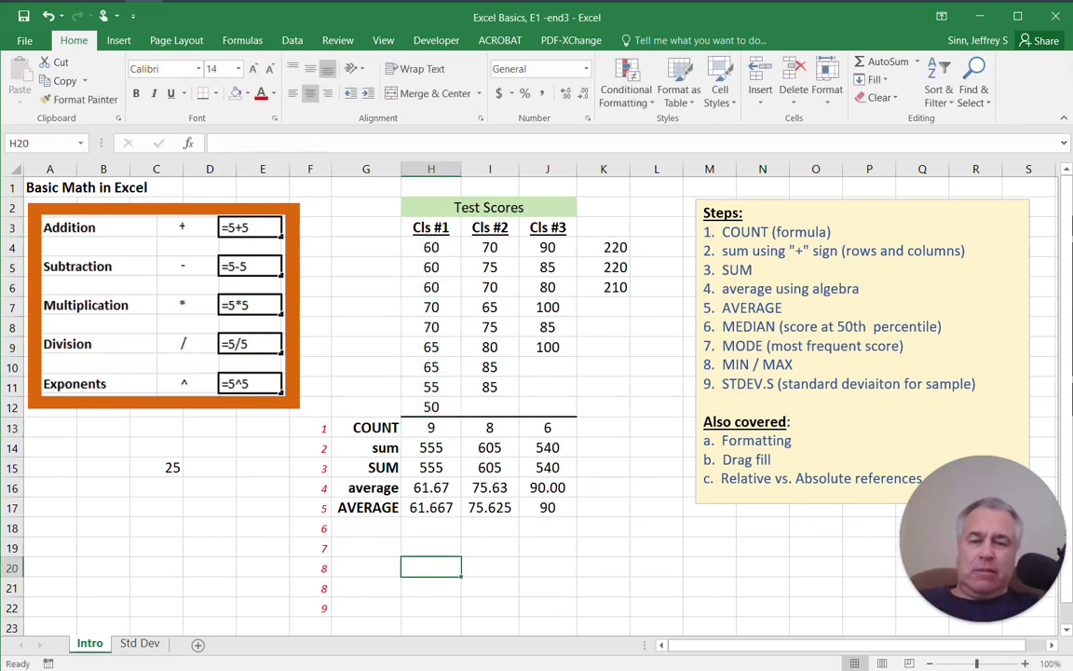
# Compare the COUNT formulas in H13 and I13, and copy H13 into H18 to check the pasted references.
pyautogui.click(431, 428)
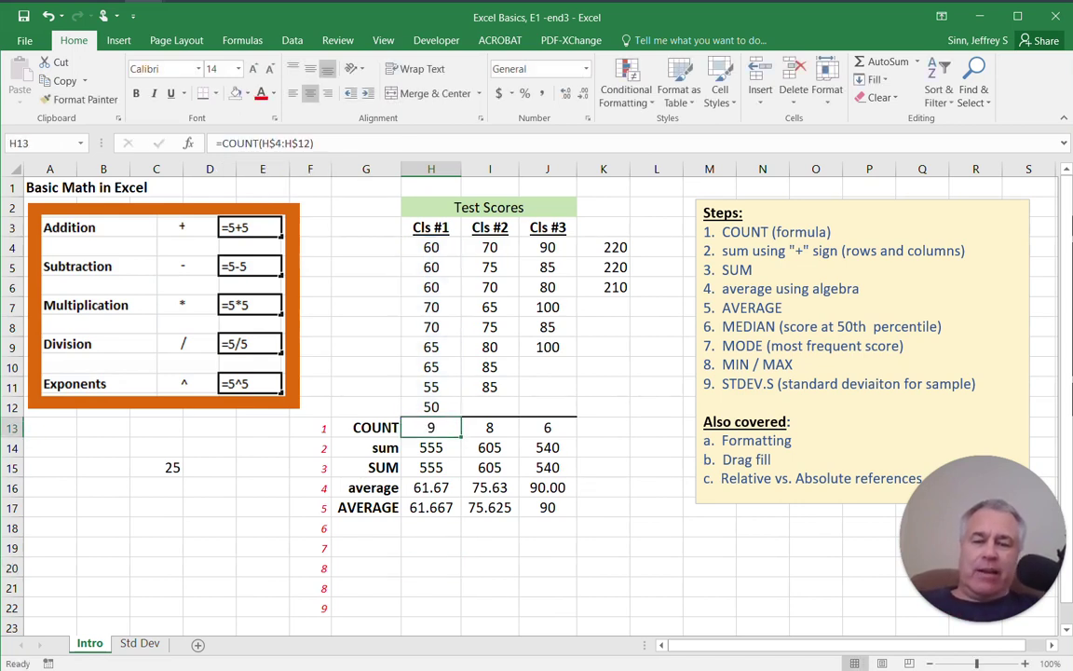
pyautogui.click(490, 428)
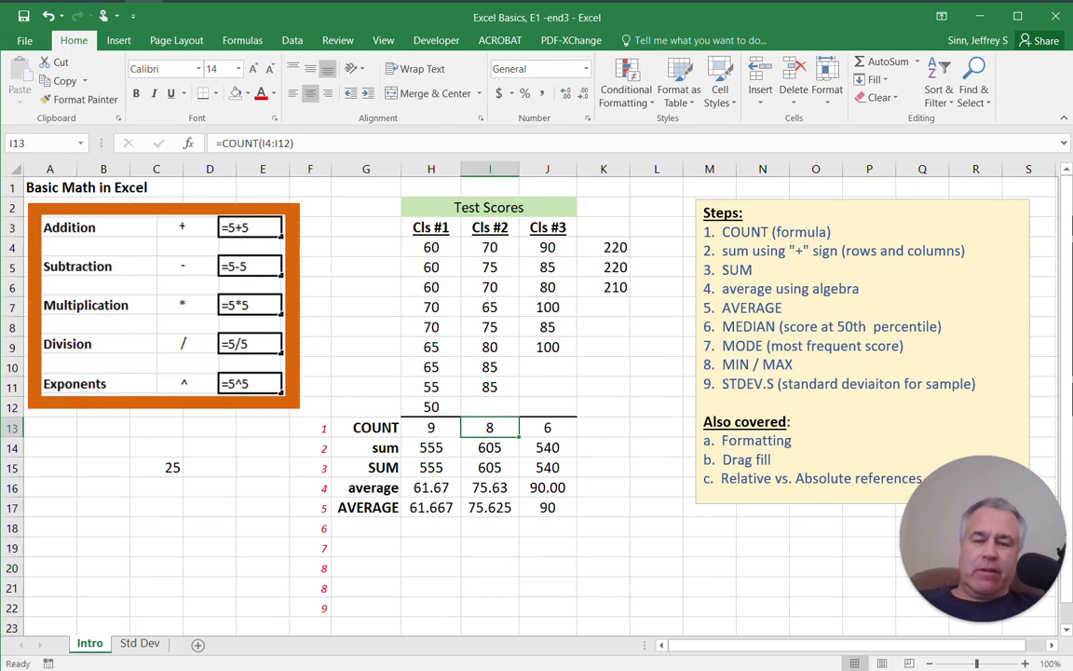
pyautogui.click(432, 428)
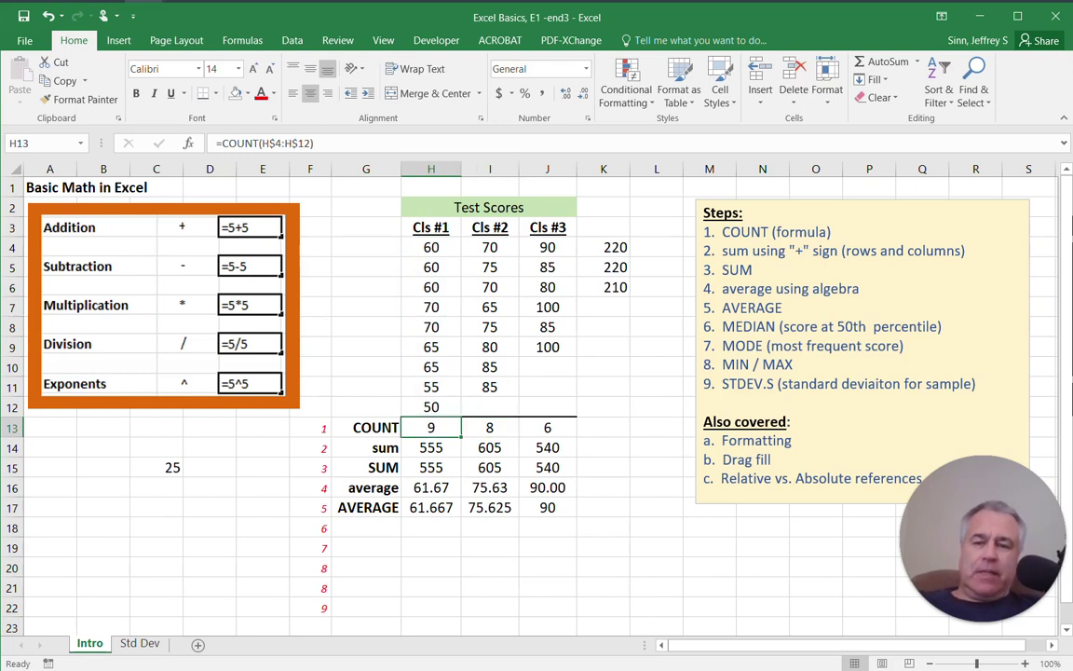
pyautogui.hotkey('ctrl', 'c')
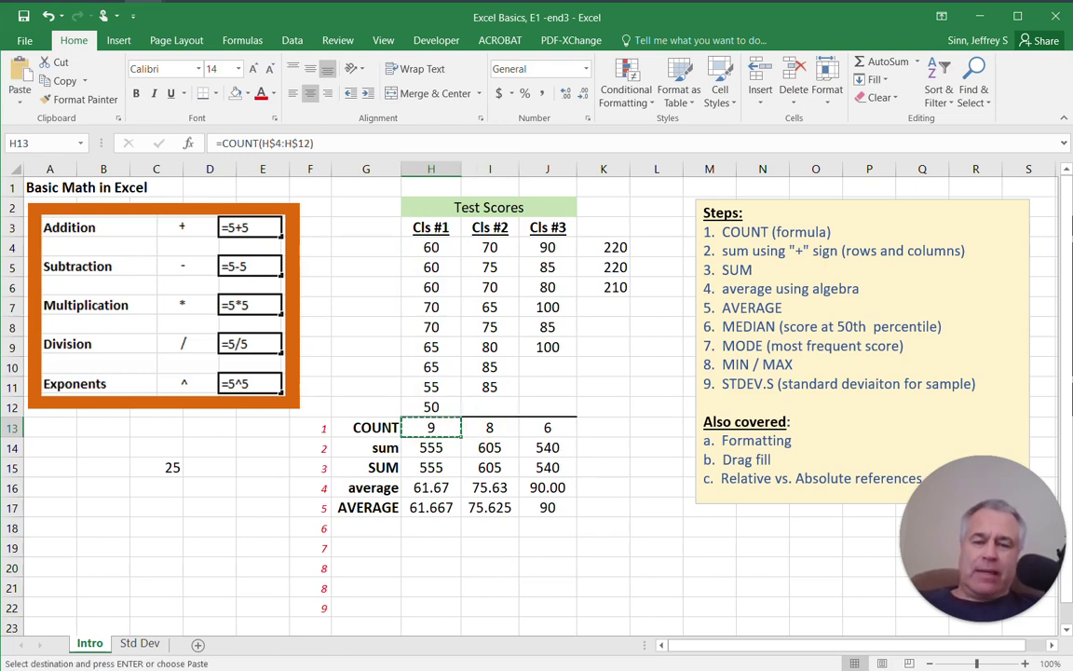
pyautogui.click(432, 527)
pyautogui.hotkey('ctrl', 'v')
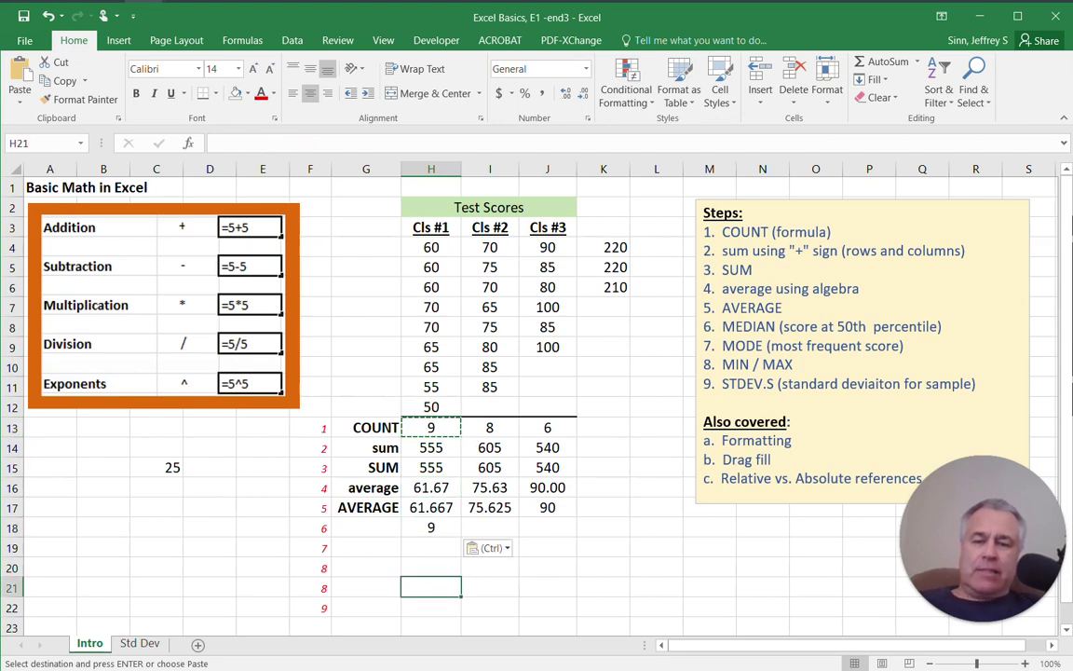
pyautogui.doubleClick(428, 527)
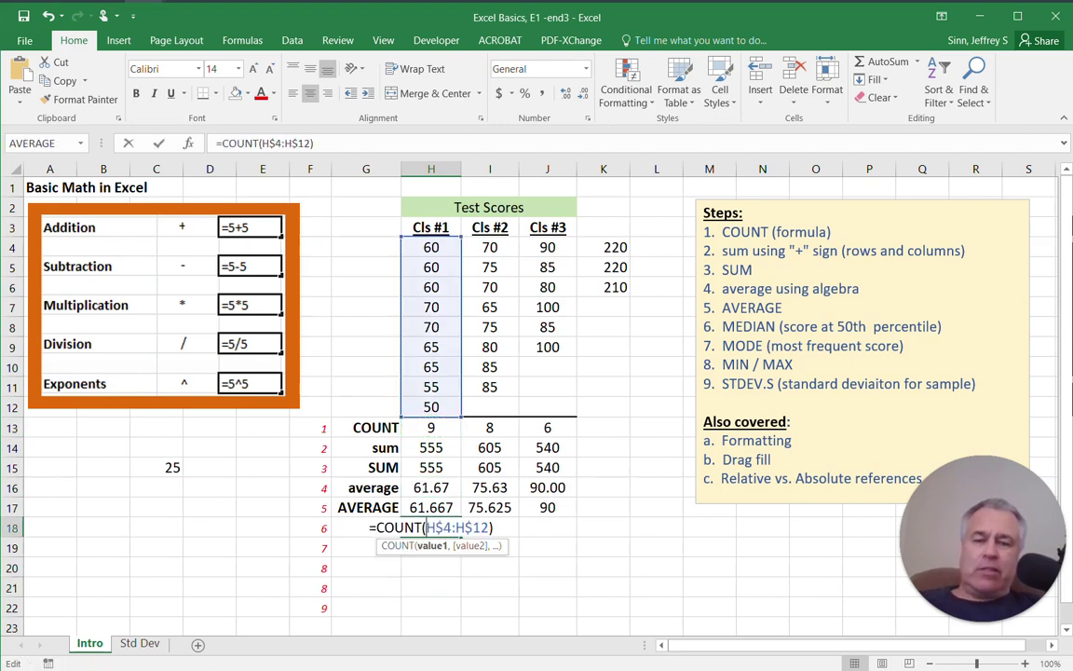
pyautogui.press('Escape')
# Try copying the unlocked COUNT formula from I13 into I18, inspect its references, and clear the cell.
pyautogui.click(490, 428)
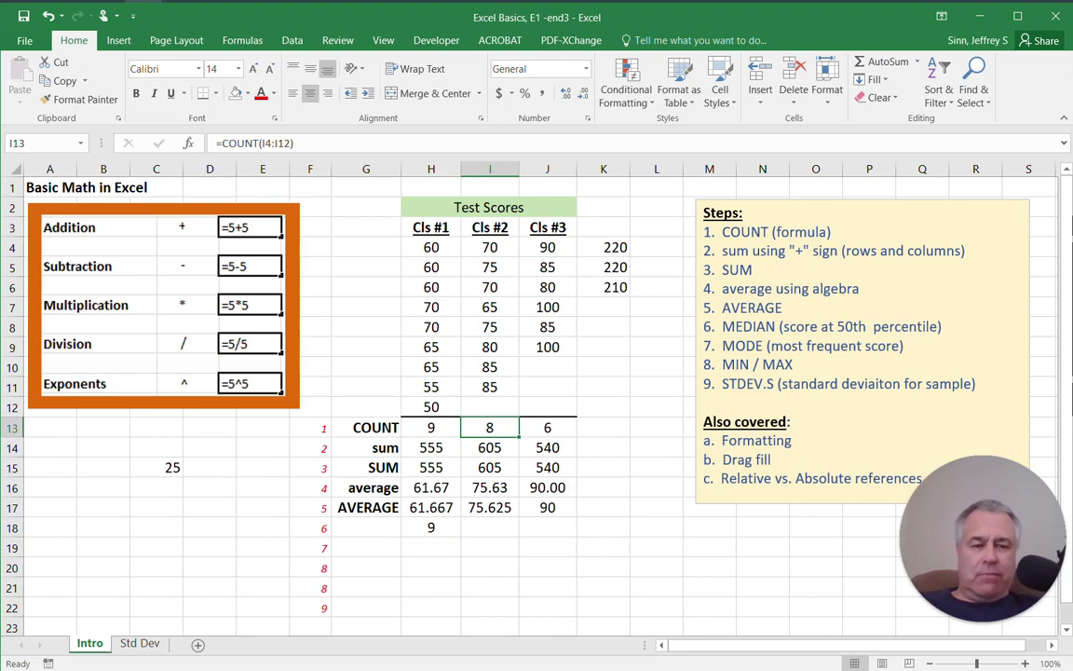
pyautogui.hotkey('ctrl', 'c')
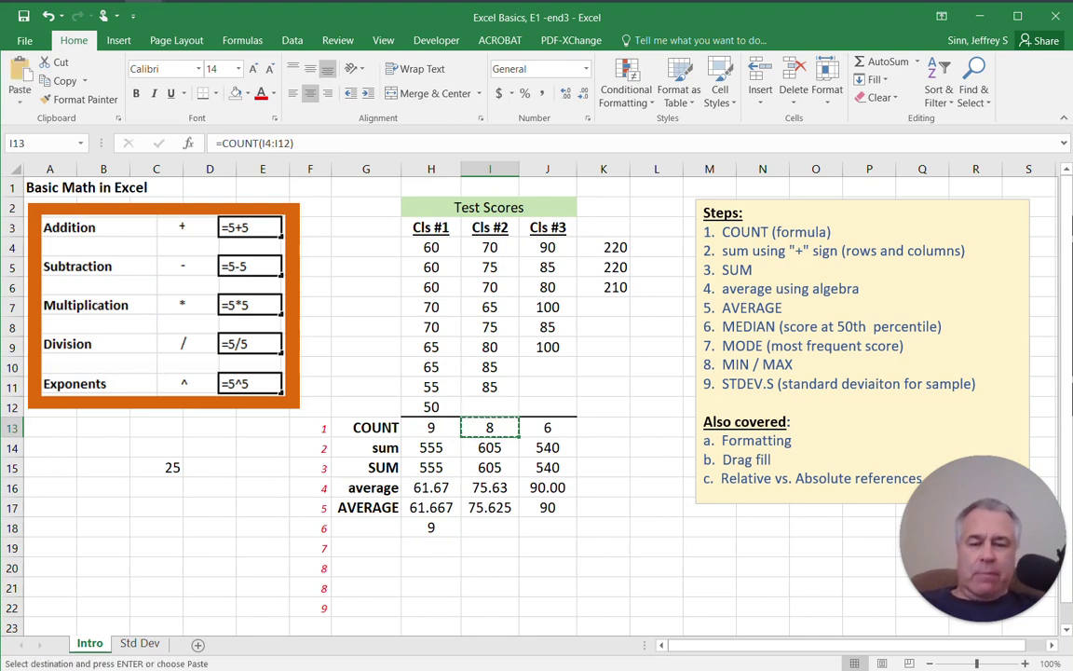
pyautogui.click(490, 527)
pyautogui.hotkey('ctrl', 'v')
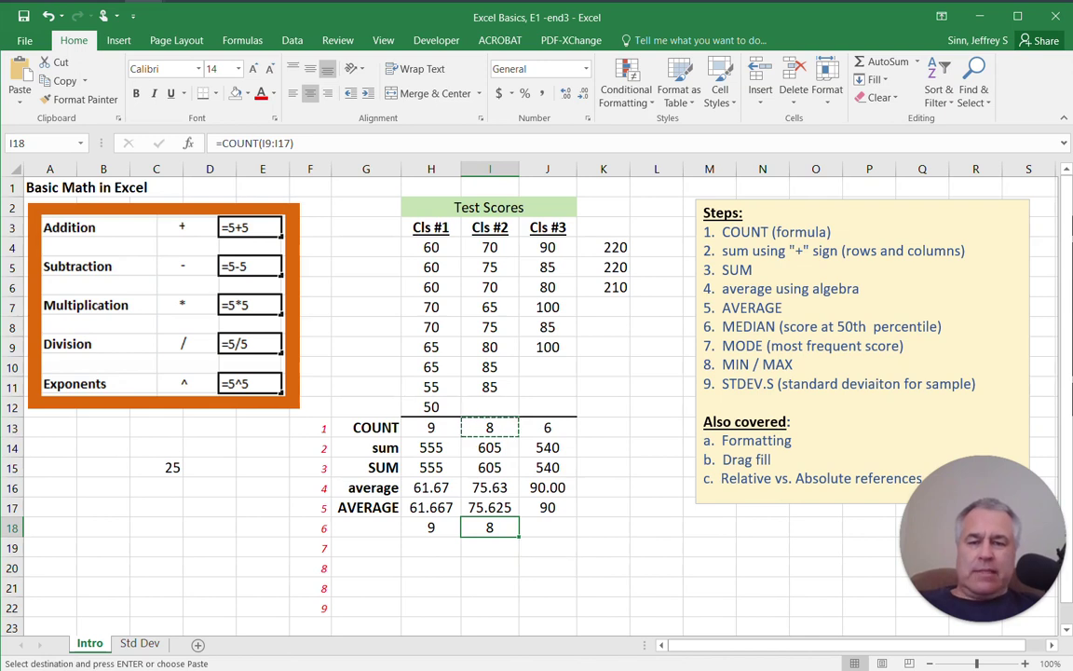
pyautogui.press('F2')
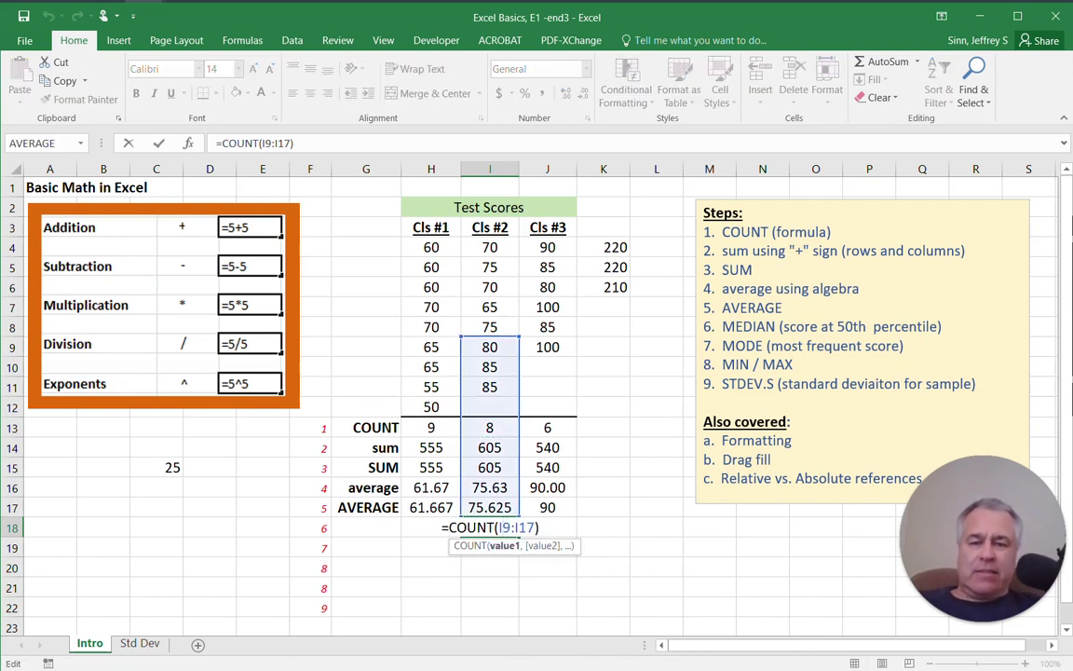
pyautogui.click(499, 527)
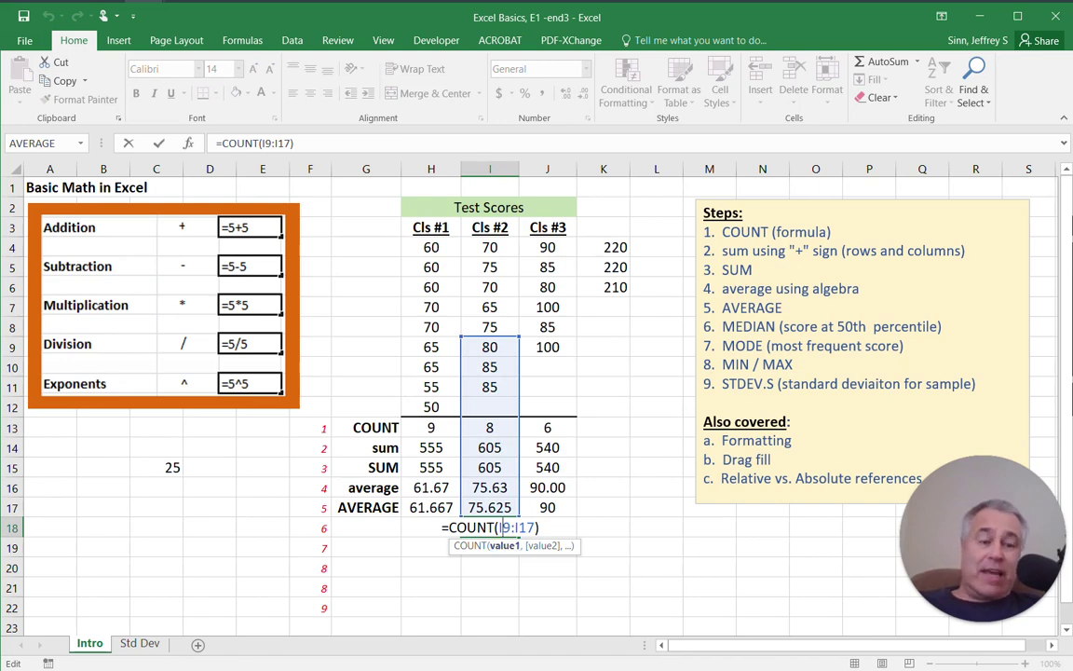
pyautogui.press('Escape')
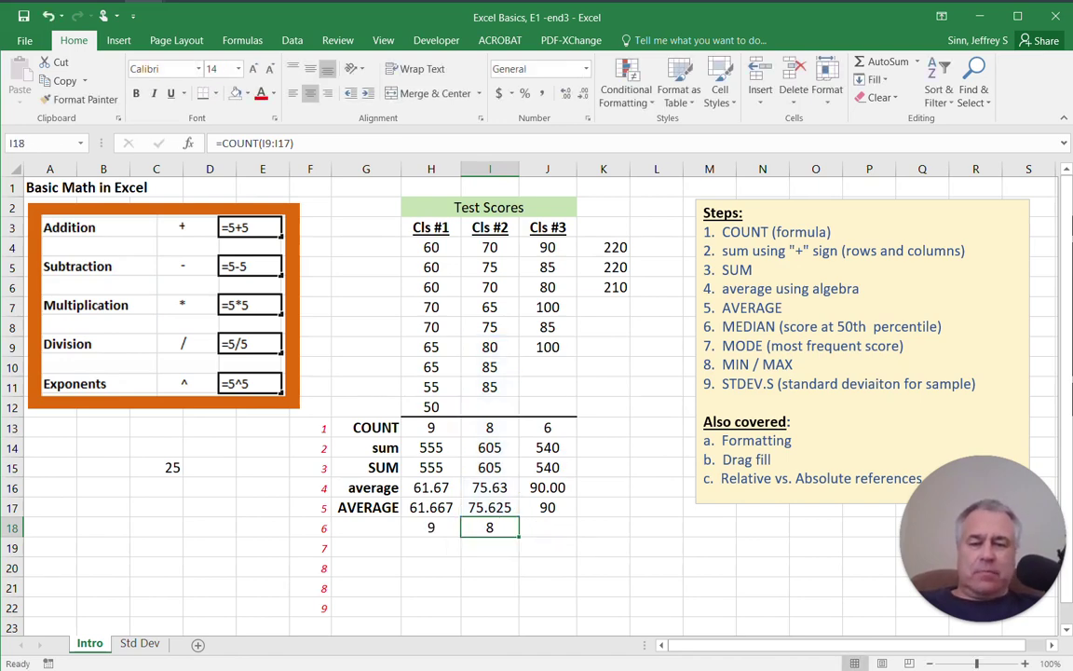
pyautogui.press('Delete')
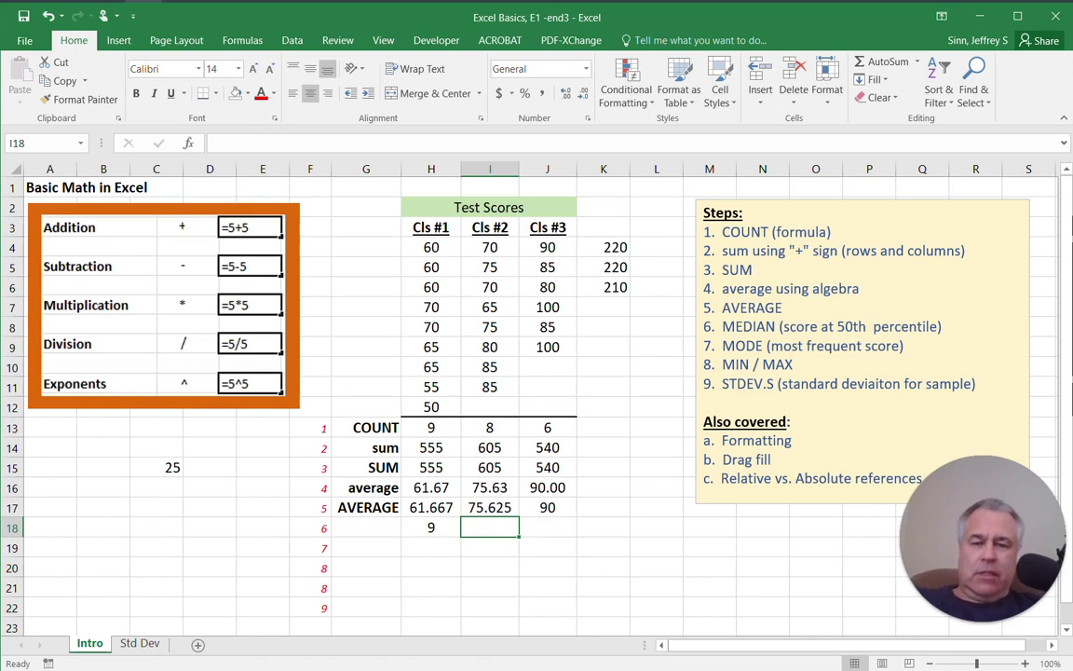
# Try filling the row-locked COUNT formula from H18 across to J18, and undo the fill.
pyautogui.press('Left')
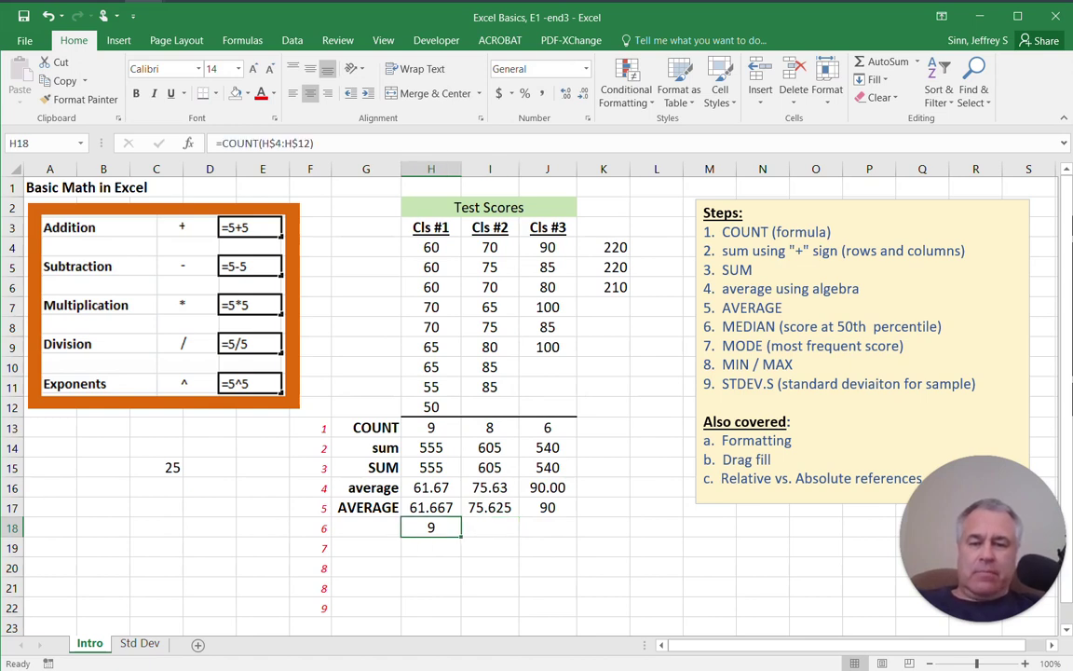
pyautogui.moveTo(460, 537); pyautogui.dragTo(576, 537)
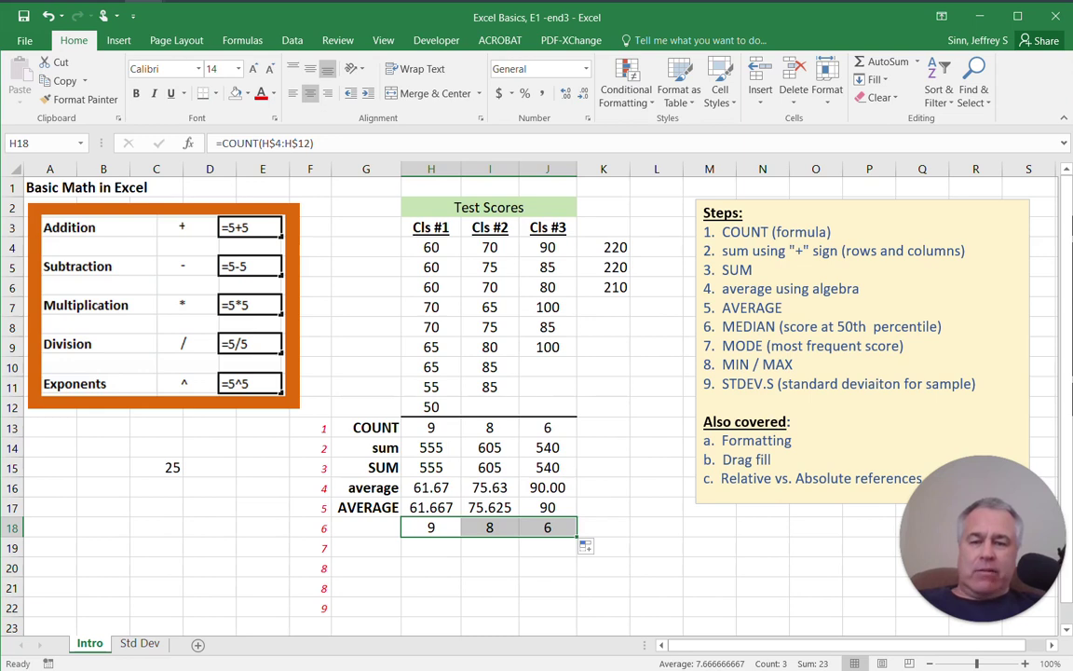
pyautogui.hotkey('ctrl', 'z')
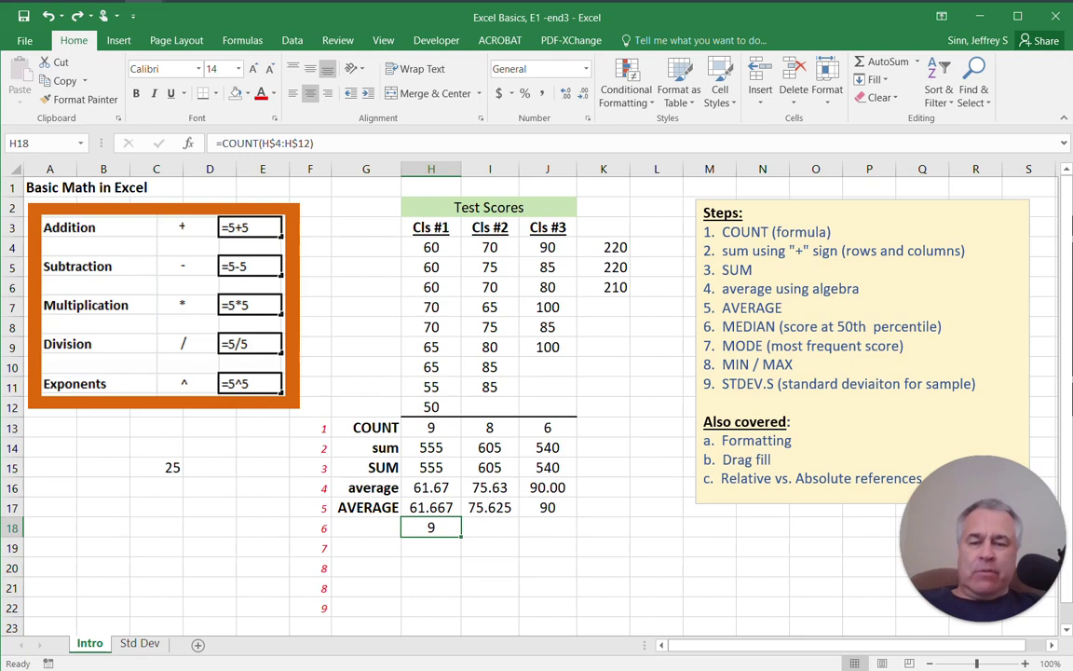
# Copy the row-locked COUNT formula from H13 into H18 again.
pyautogui.click(431, 427)
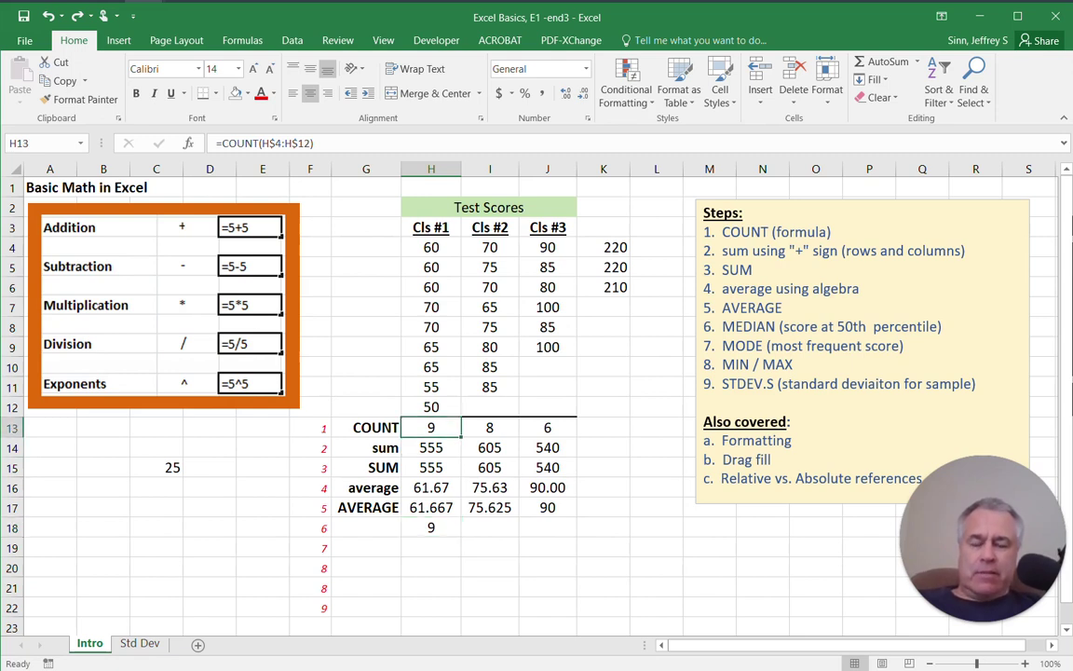
pyautogui.hotkey('ctrl', 'c')
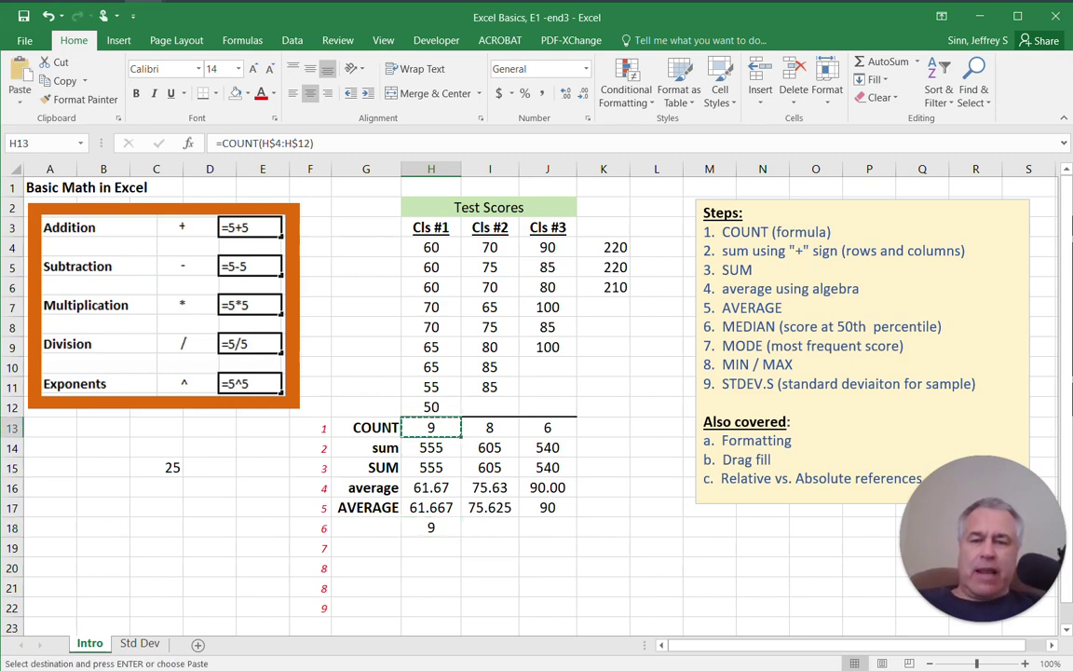
pyautogui.click(431, 527)
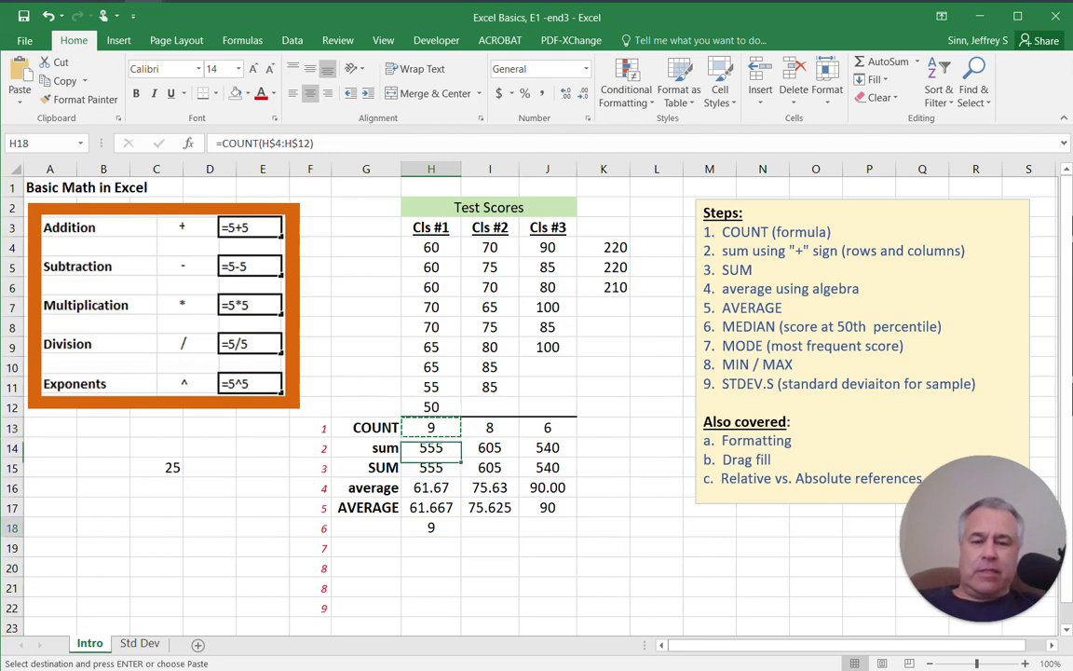
pyautogui.hotkey('ctrl', 'v')
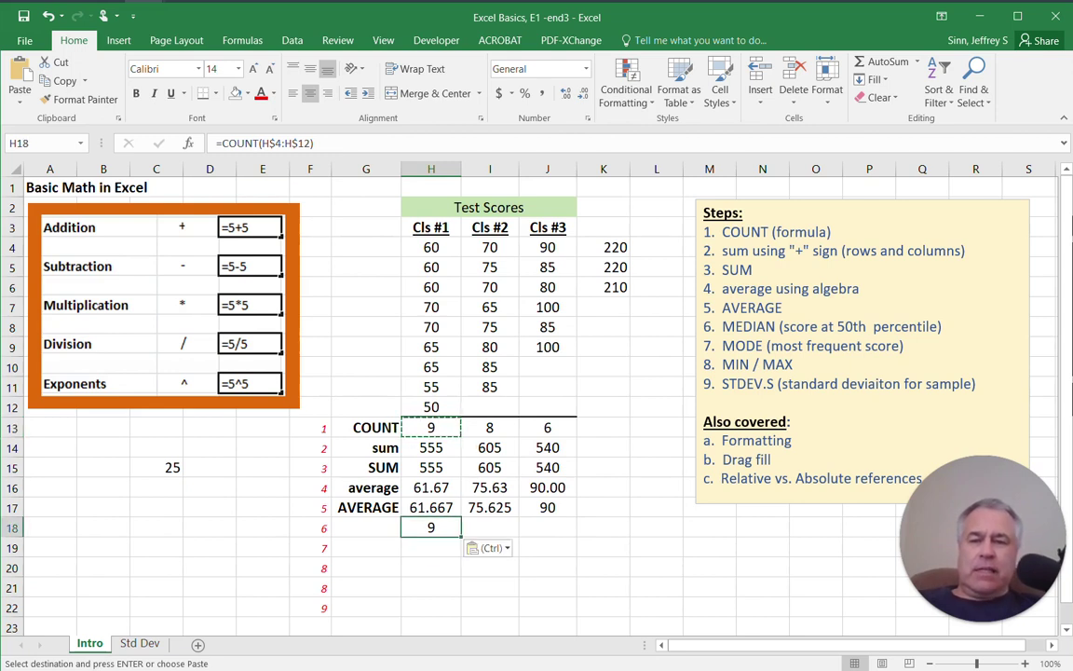
# Replace COUNT with MEDIAN in the H18 formula, keeping the range H$4:H$12, and enter it as +median(H$4:H$12).
pyautogui.moveTo(259, 144); pyautogui.dragTo(216, 144)
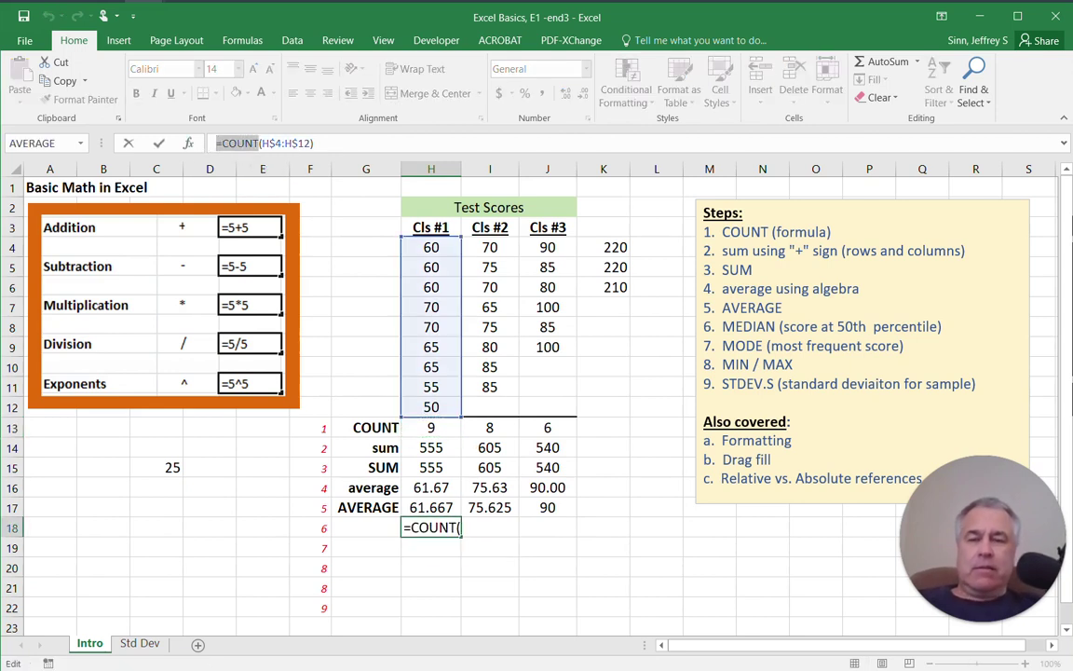
pyautogui.write('median')
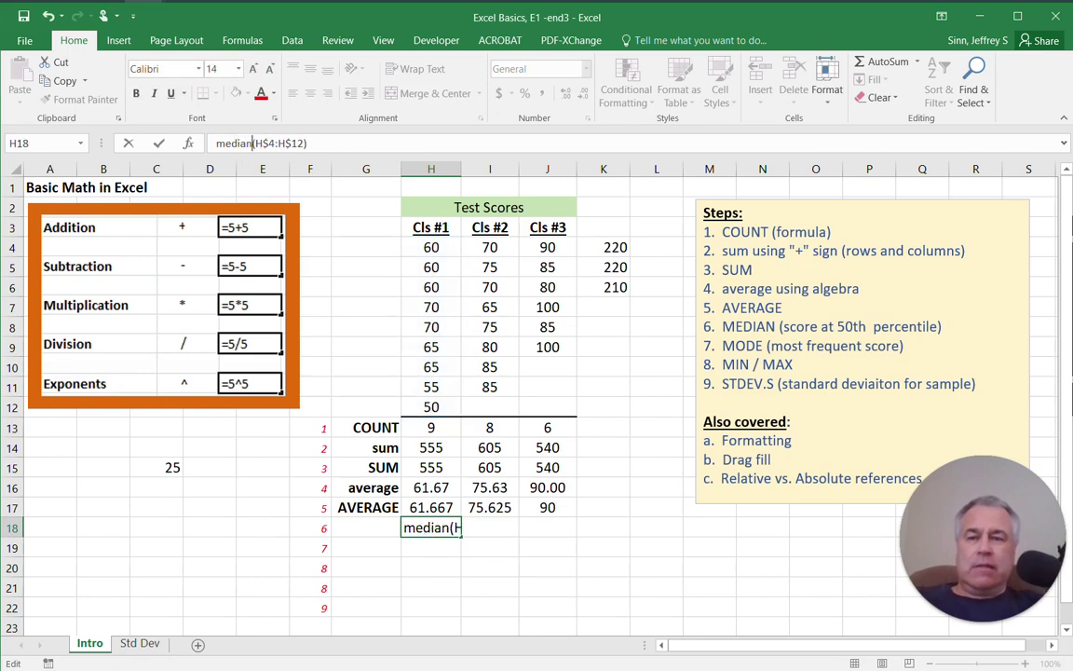
pyautogui.press('Return')
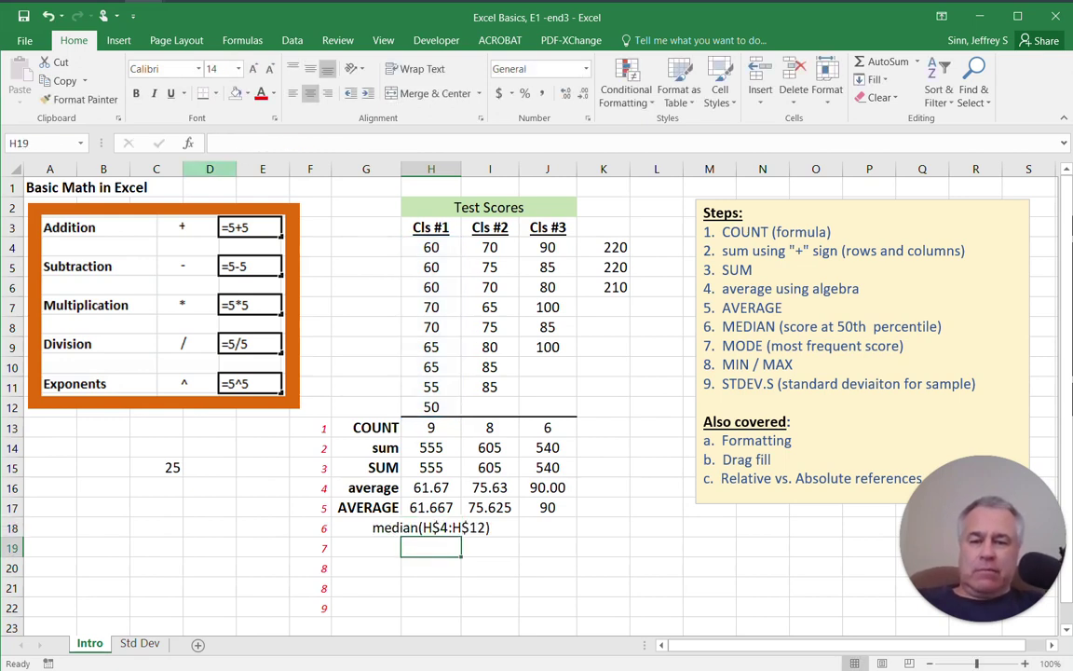
pyautogui.press('Up')
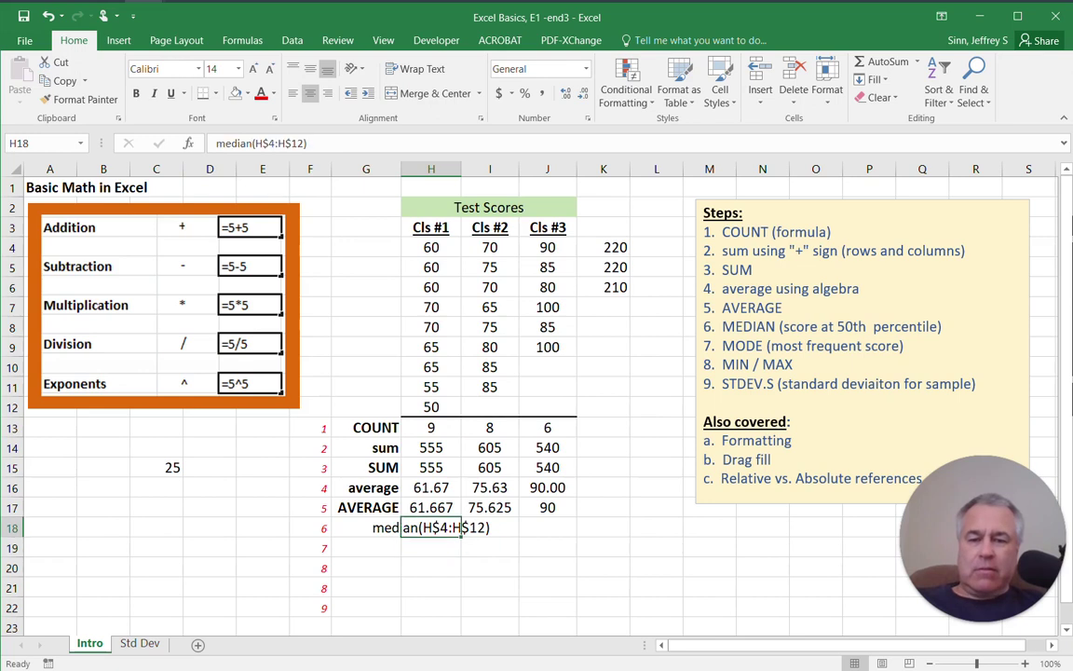
pyautogui.click(216, 143)
pyautogui.write('+')
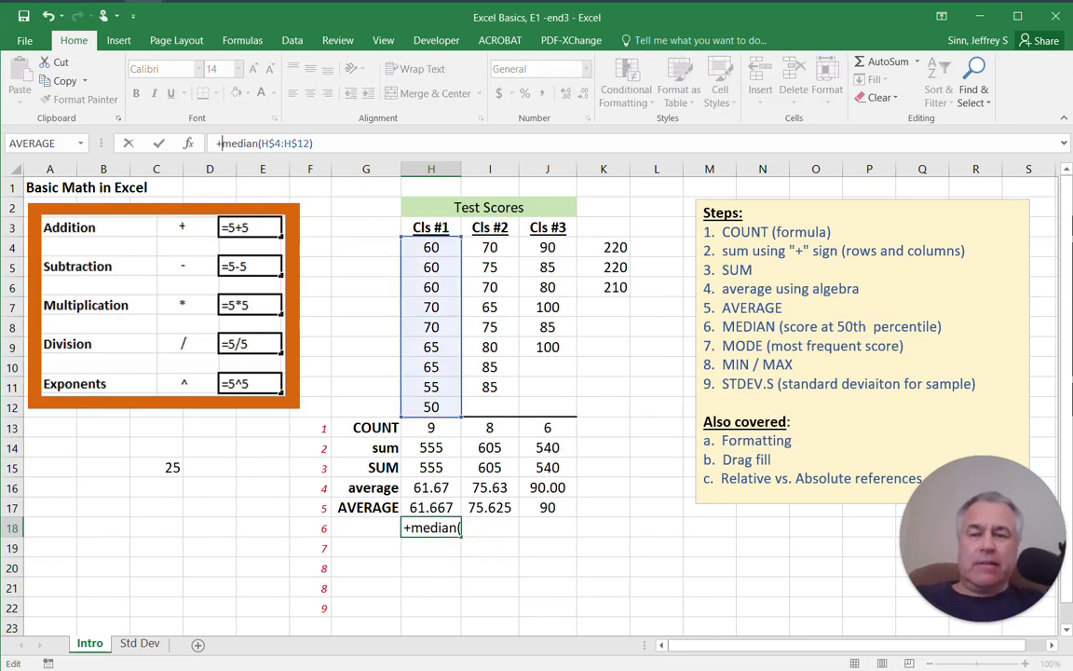
pyautogui.press('Return')
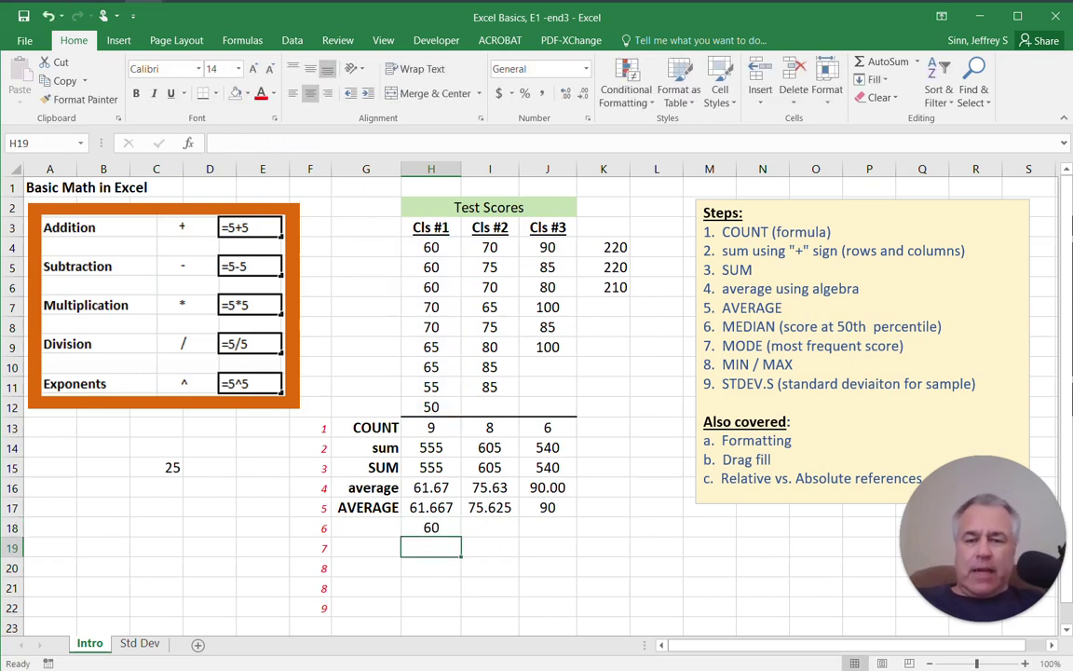
# Remove the plus sign from the formula in H18 so it reads =MEDIAN(H$4:H$12).
pyautogui.press('Up')
pyautogui.click(228, 143)
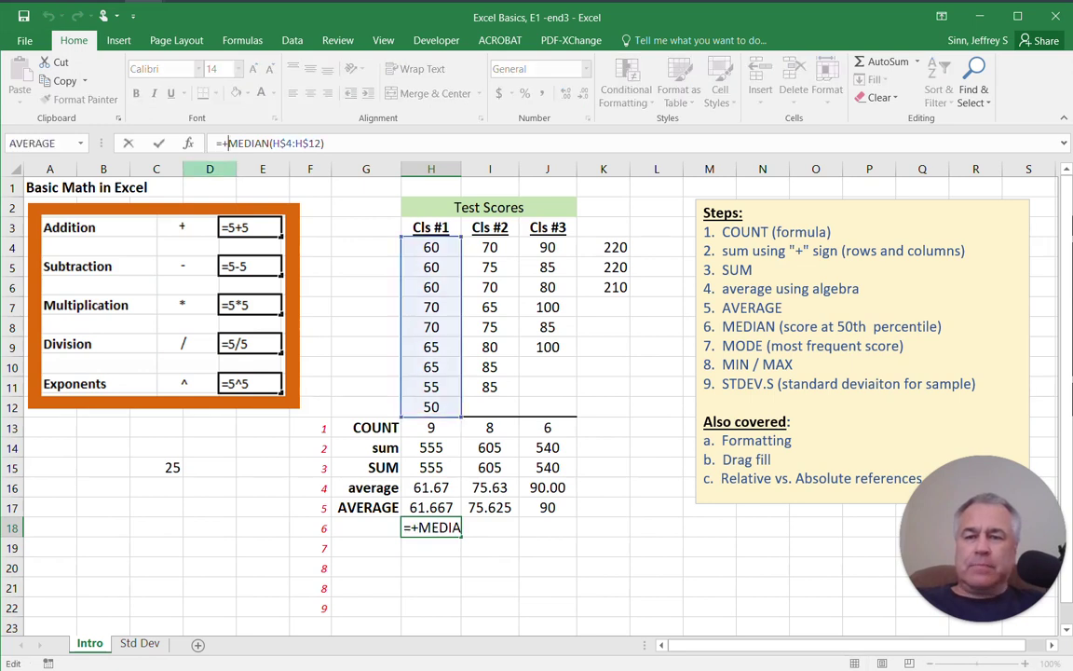
pyautogui.press('BackSpace')
pyautogui.press('Return')
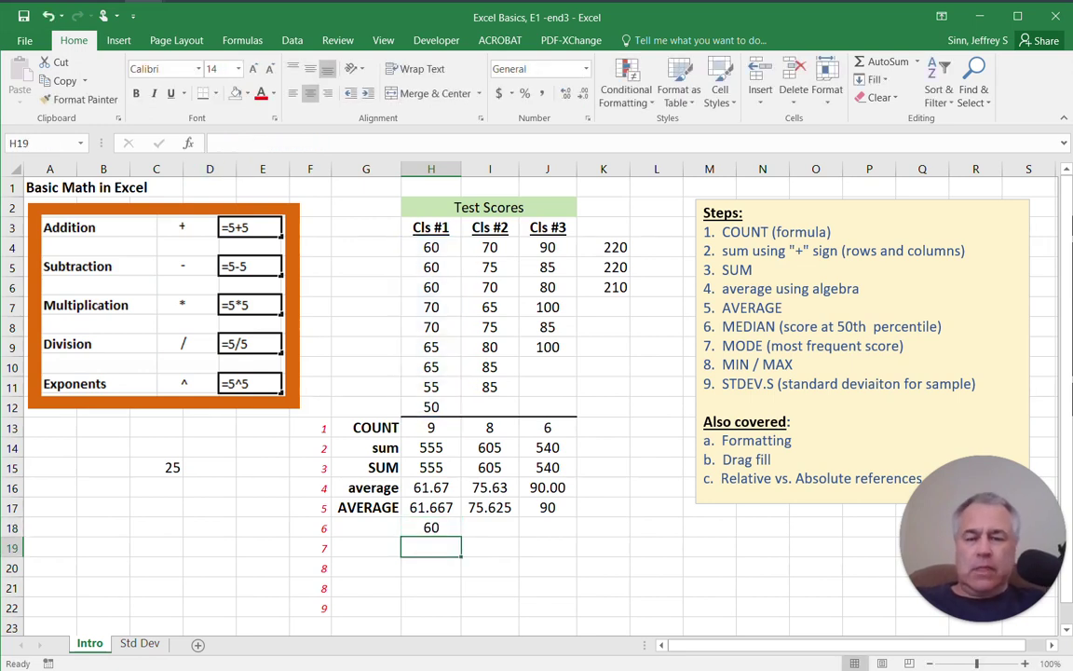
pyautogui.press('Up')
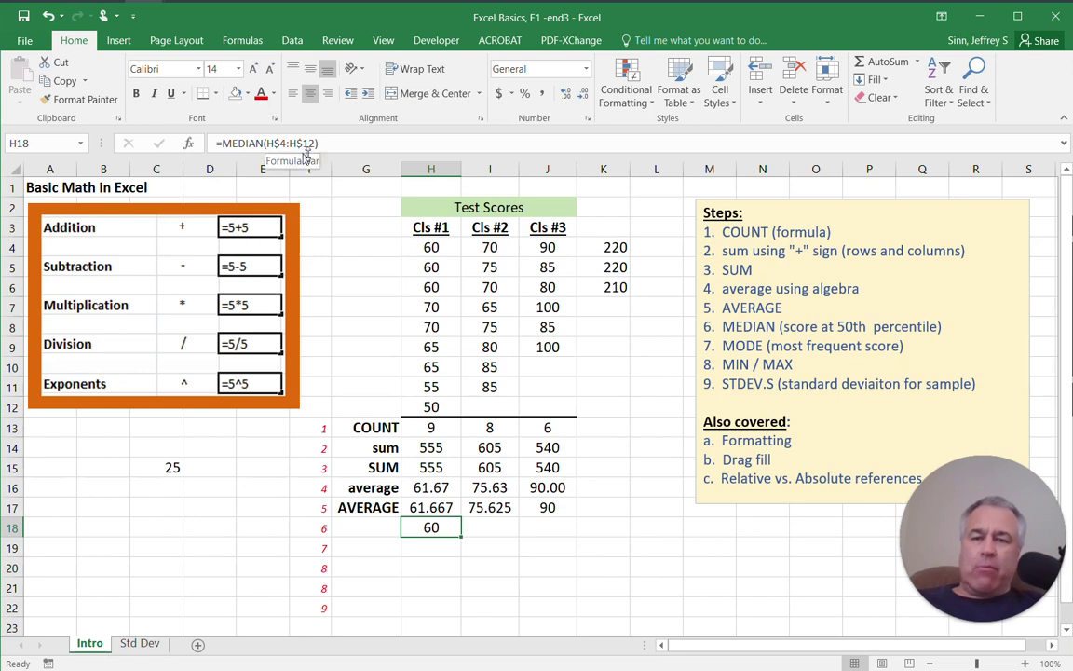
# Inspect the range referenced by the MEDIAN formula in H18 and compare it with the COUNT formula in H13.
pyautogui.click(491, 567)
pyautogui.click(431, 528)
pyautogui.doubleClick(431, 528)
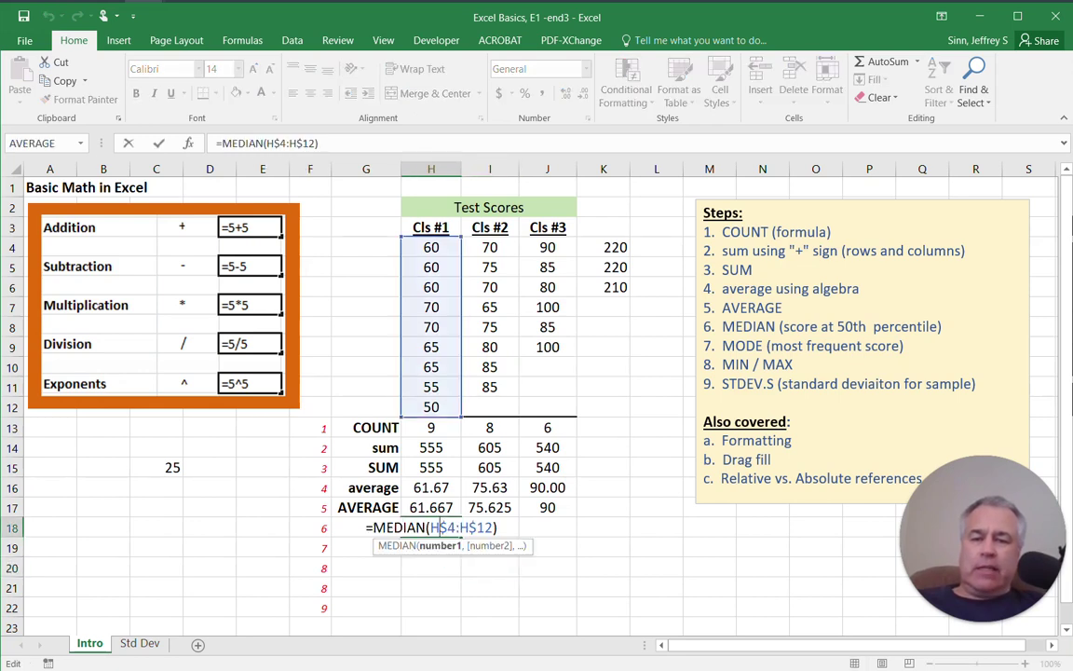
pyautogui.press('Escape')
pyautogui.click(432, 428)
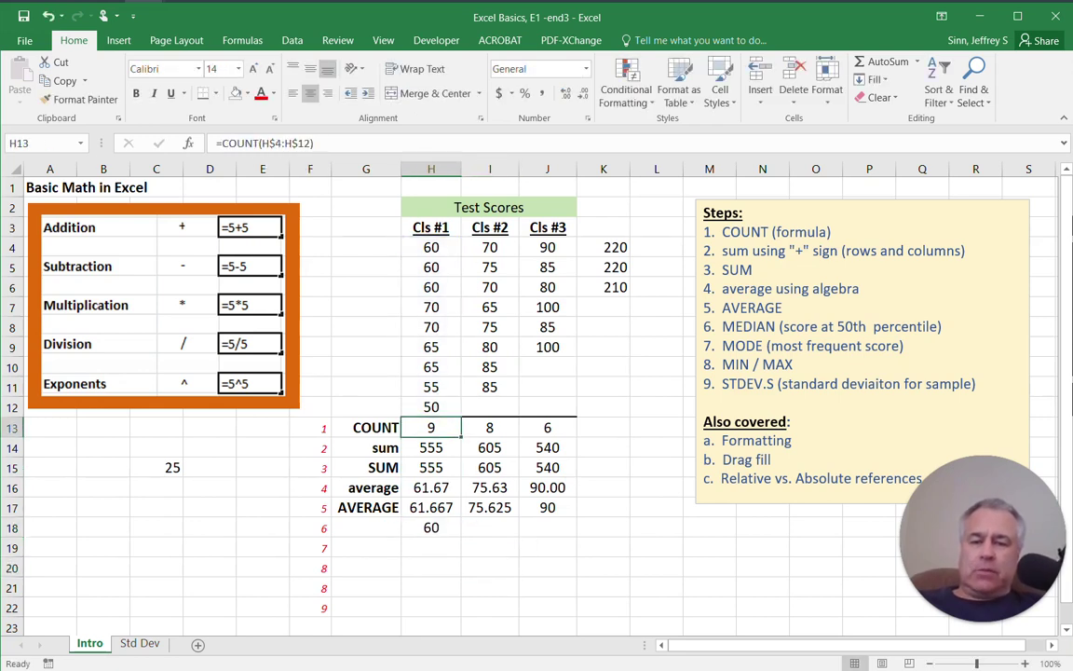
# Try copying the MEDIAN formula from H18 into I18, inspect its references, and undo the paste.
pyautogui.click(432, 528)
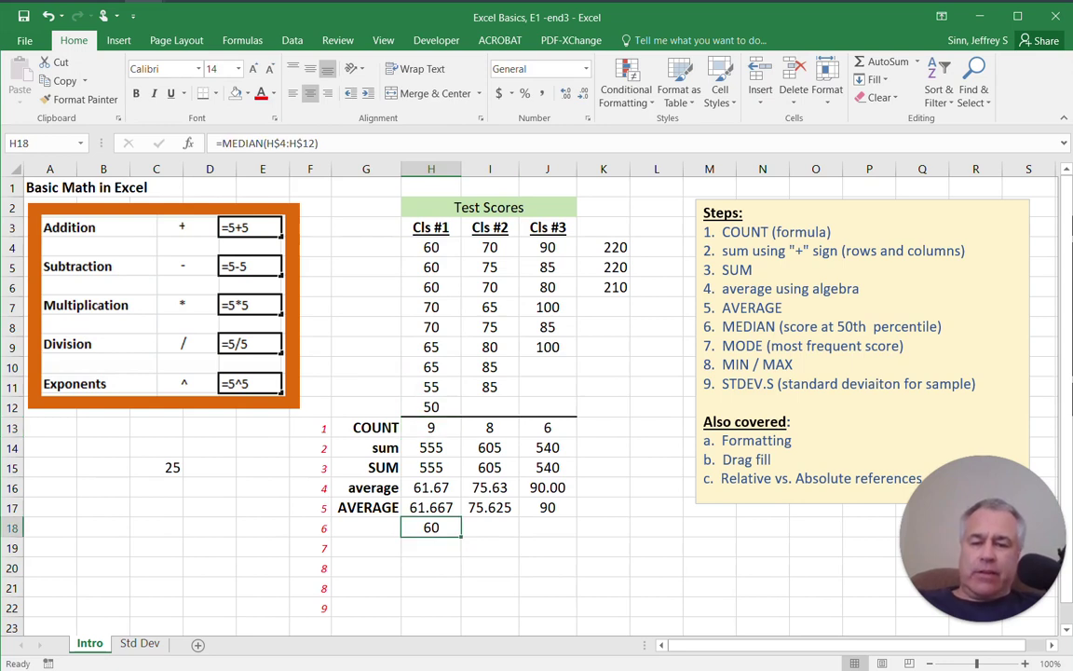
pyautogui.hotkey('ctrl', 'c')
pyautogui.press('Right')
pyautogui.hotkey('ctrl', 'v')
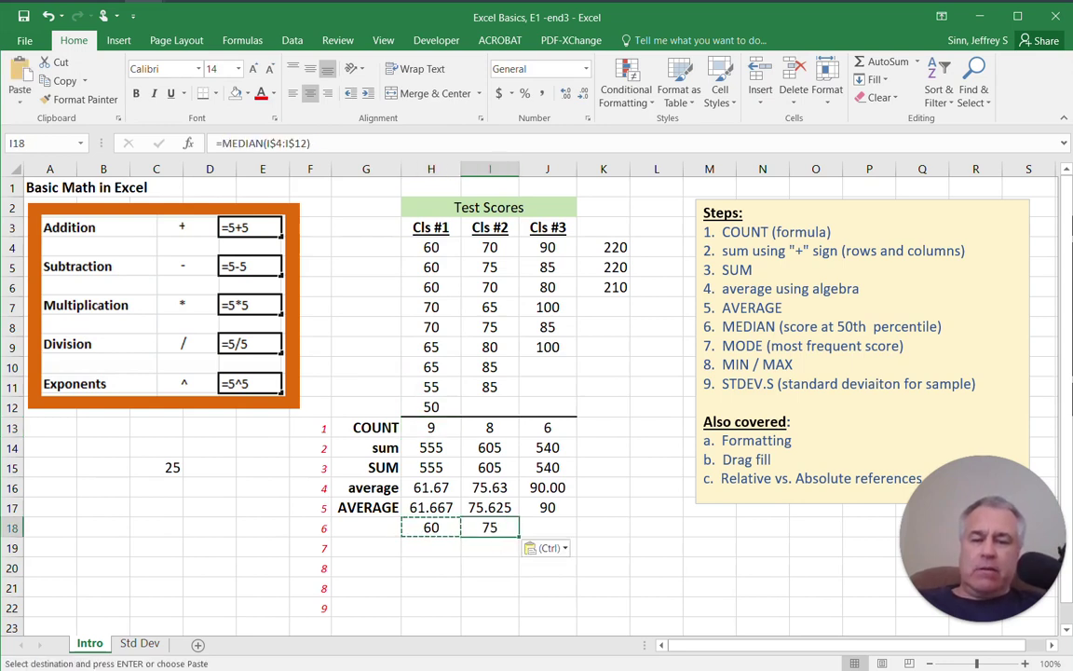
pyautogui.press('Down')
pyautogui.press('Down')
pyautogui.press('Up')
pyautogui.press('Up')
pyautogui.press('F2')
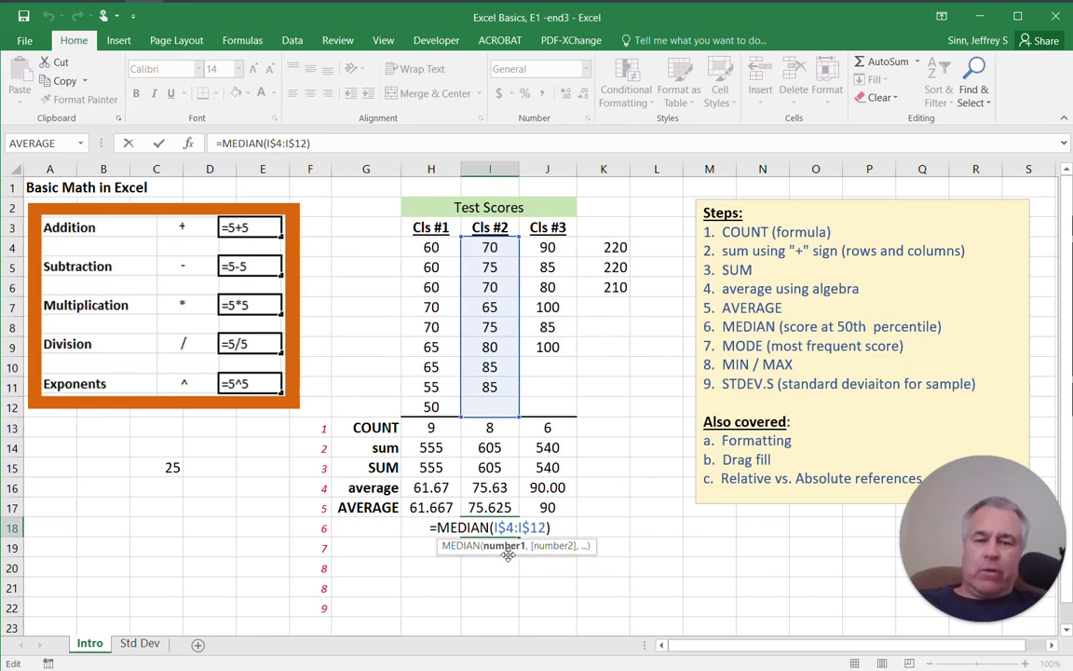
pyautogui.hotkey('ctrl', 'Return')
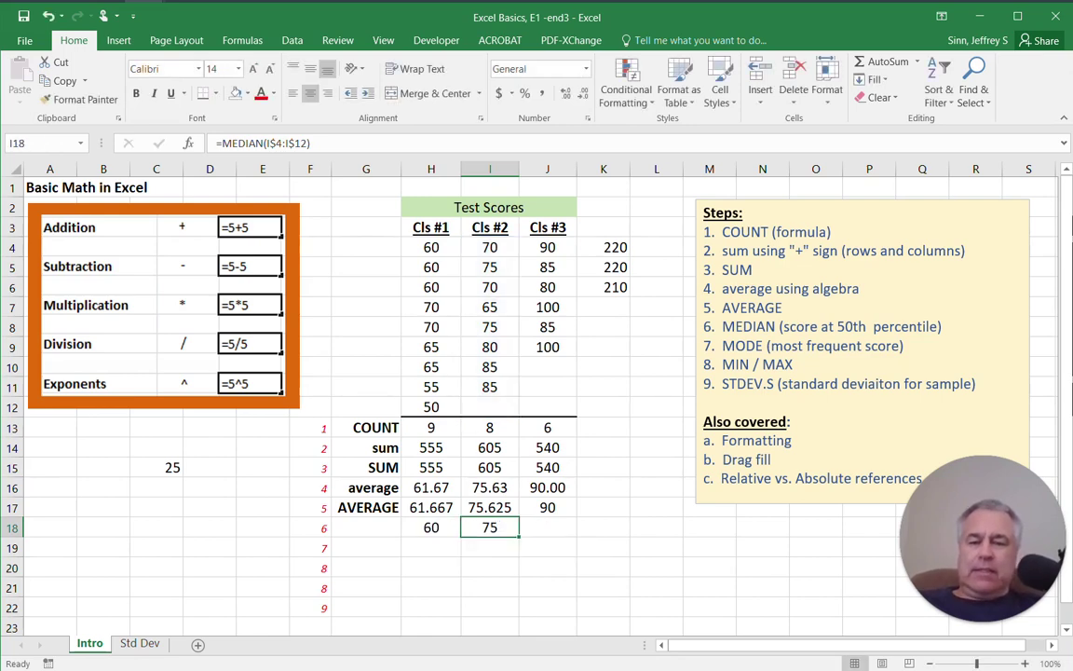
pyautogui.hotkey('ctrl', 'z')
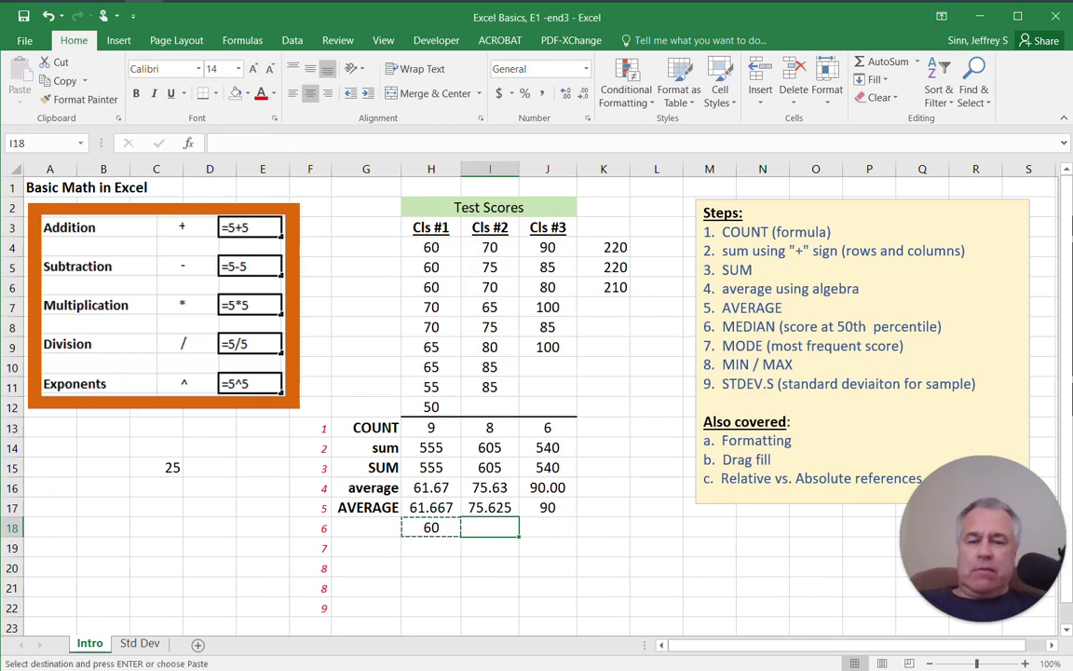
# Fill the MEDIAN formula from H18 across to J18.
pyautogui.click(490, 547)
pyautogui.click(430, 527)
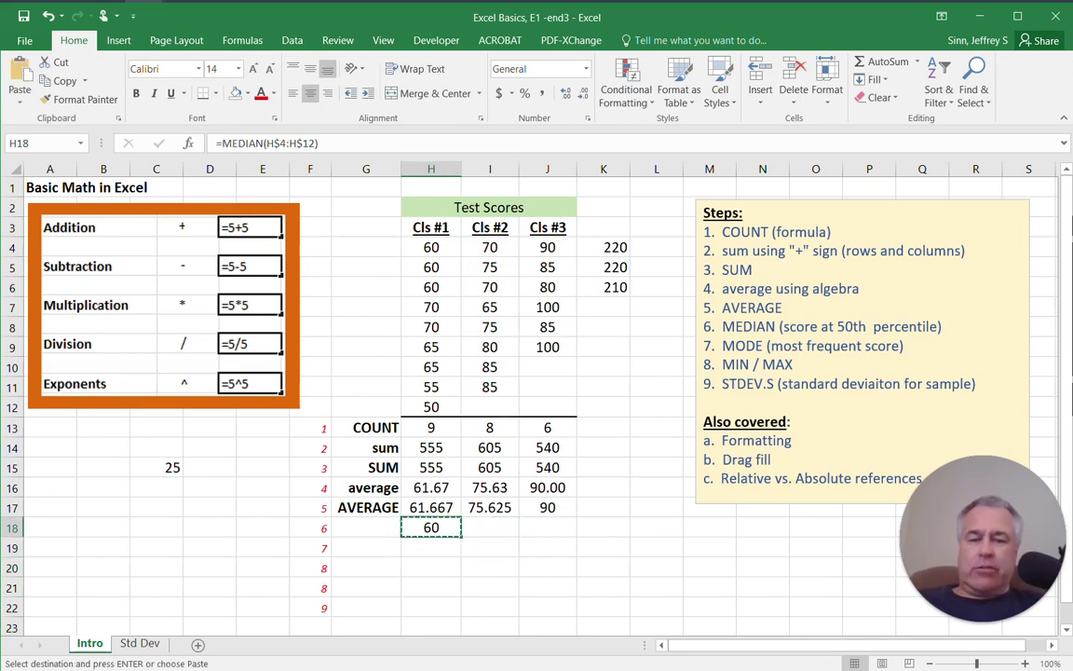
pyautogui.moveTo(461, 538); pyautogui.dragTo(503, 534)
pyautogui.moveTo(512, 533); pyautogui.dragTo(550, 534)
pyautogui.click(489, 567)
pyautogui.click(432, 428)
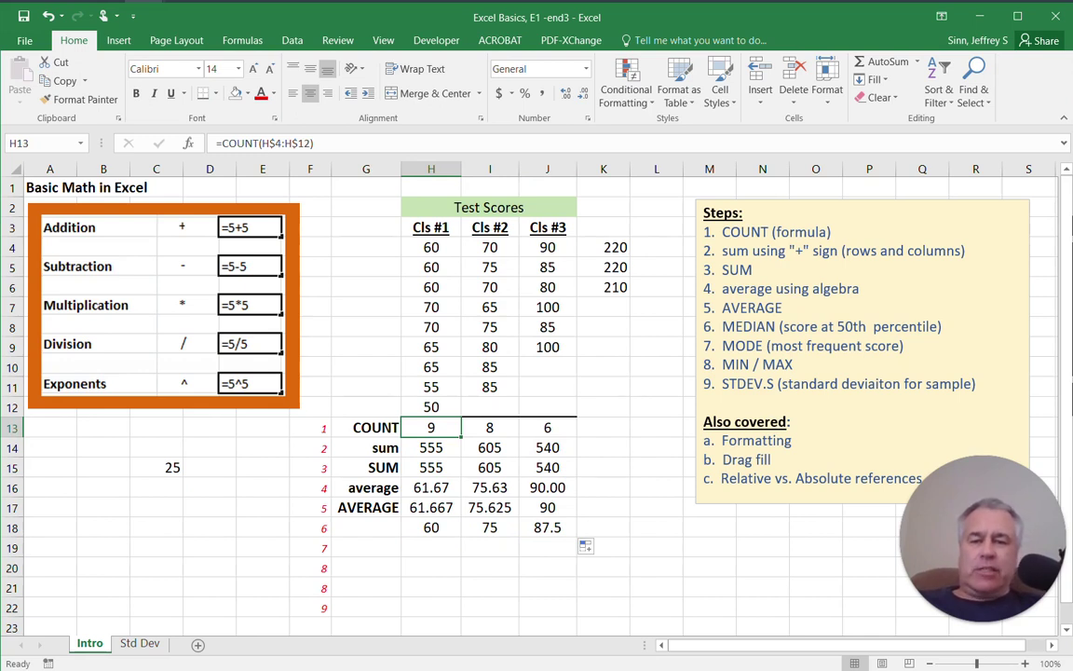
pyautogui.click(490, 428)
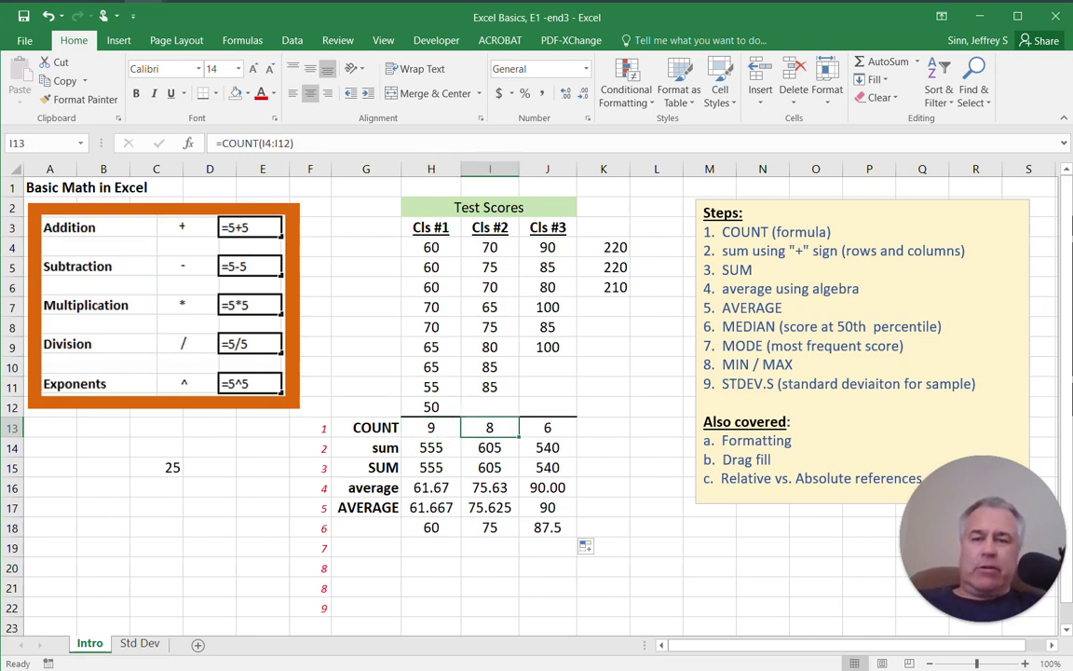
pyautogui.click(271, 143)
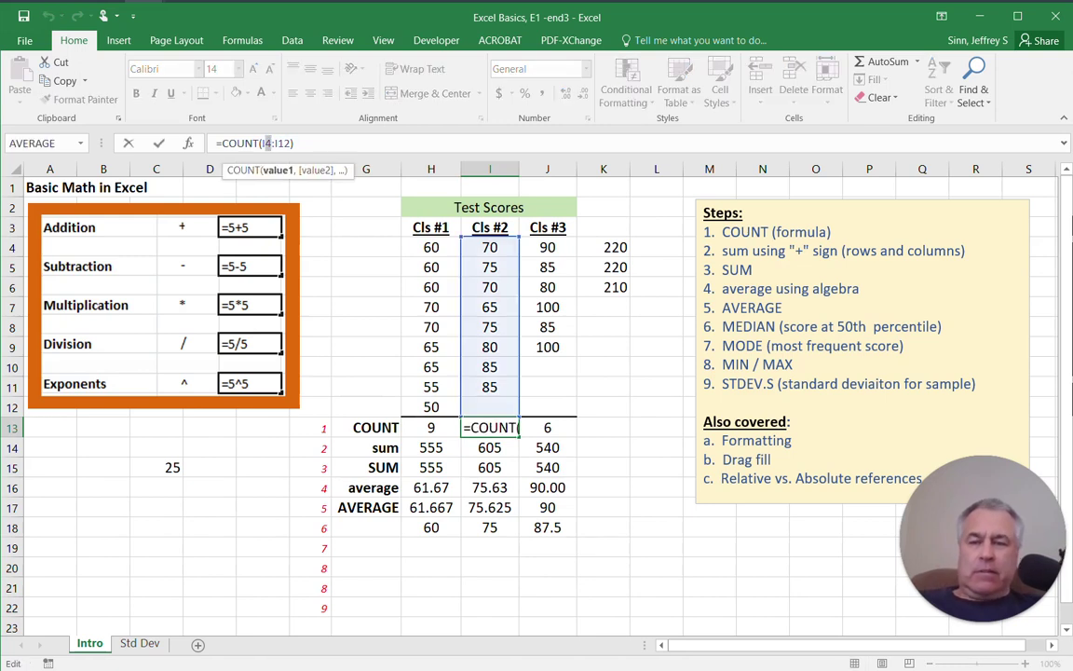
pyautogui.press('Left')
pyautogui.press('BackSpace')
pyautogui.press('BackSpace')
pyautogui.press('BackSpace')
pyautogui.press('BackSpace')
pyautogui.press('BackSpace')
pyautogui.press('BackSpace')
pyautogui.press('BackSpace')
pyautogui.press('BackSpace')
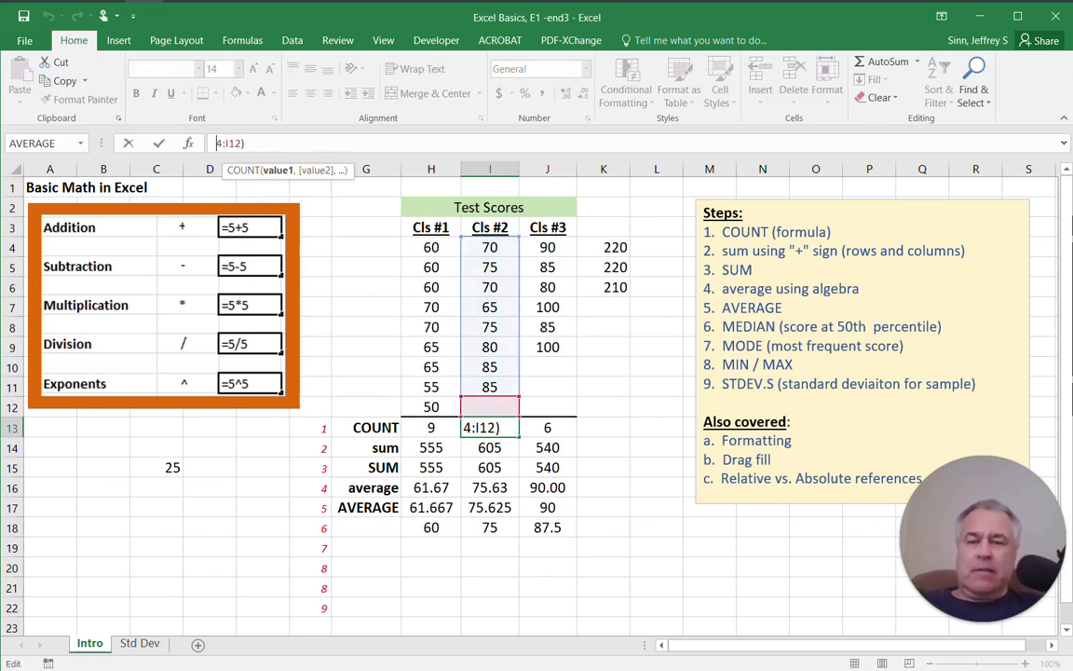
pyautogui.press('Escape')
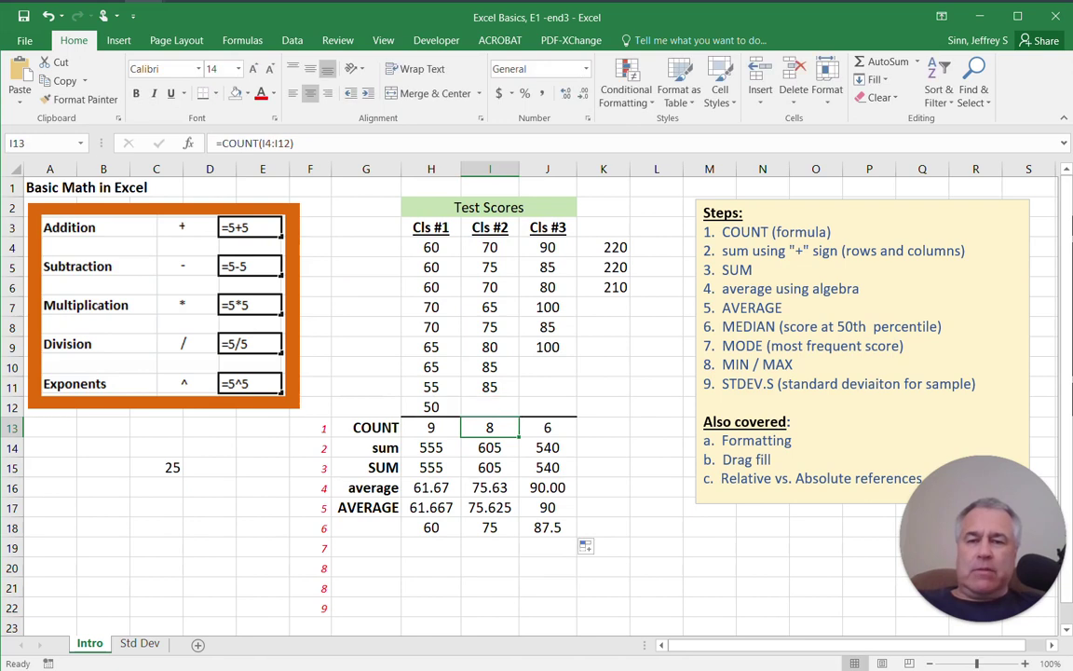
# Lock the rows in the I13 COUNT formula so it reads =COUNT(I$4:I$12).
pyautogui.click(263, 142)
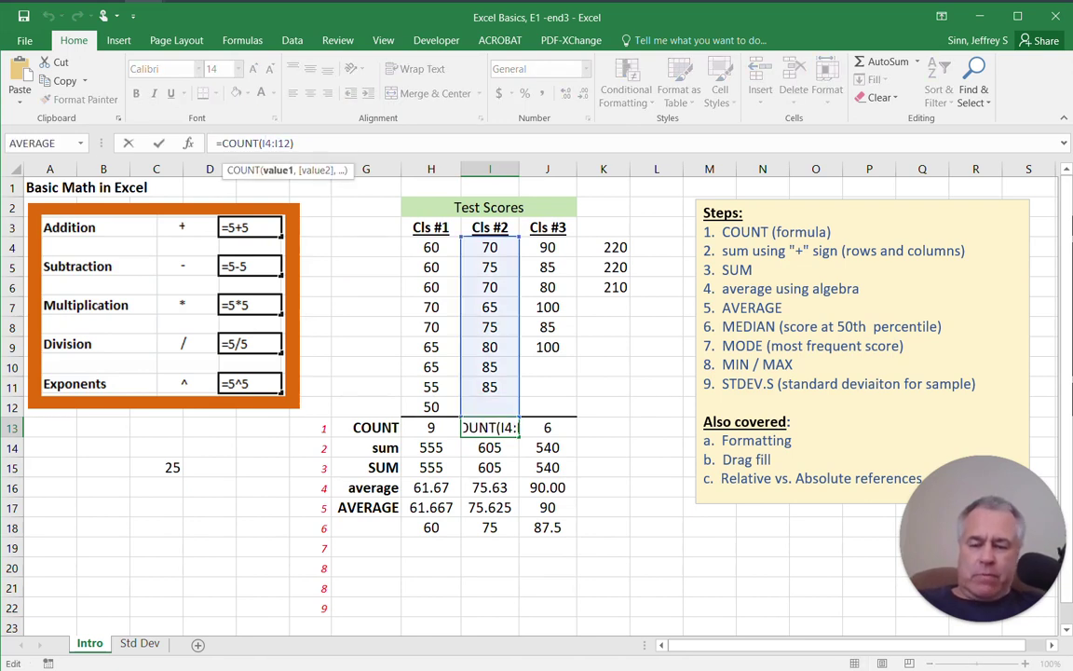
pyautogui.write('$')
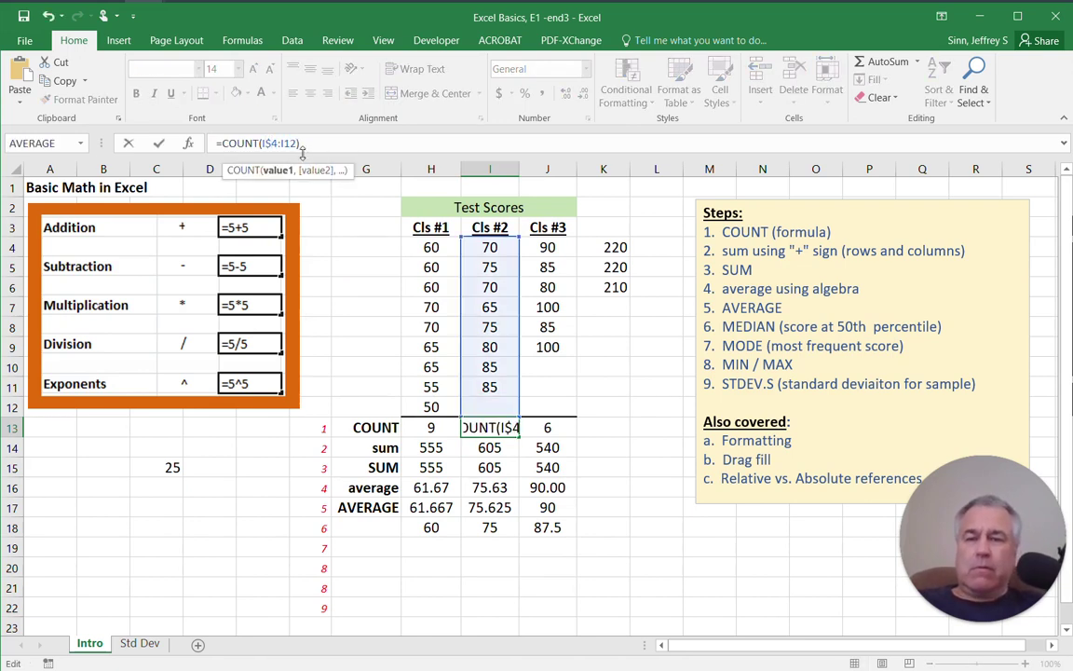
pyautogui.click(285, 143)
pyautogui.write('$')
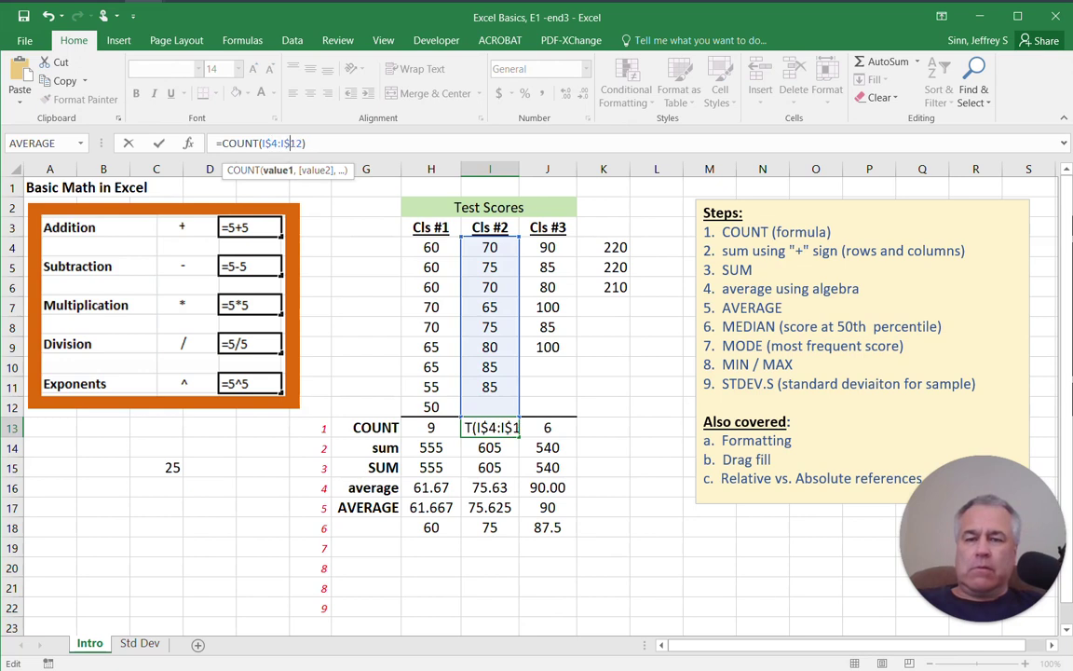
pyautogui.press('Tab')
# Lock the rows in the J13 COUNT formula as =COUNT(J$4:J$12), and check the entered formula.
pyautogui.click(262, 142)
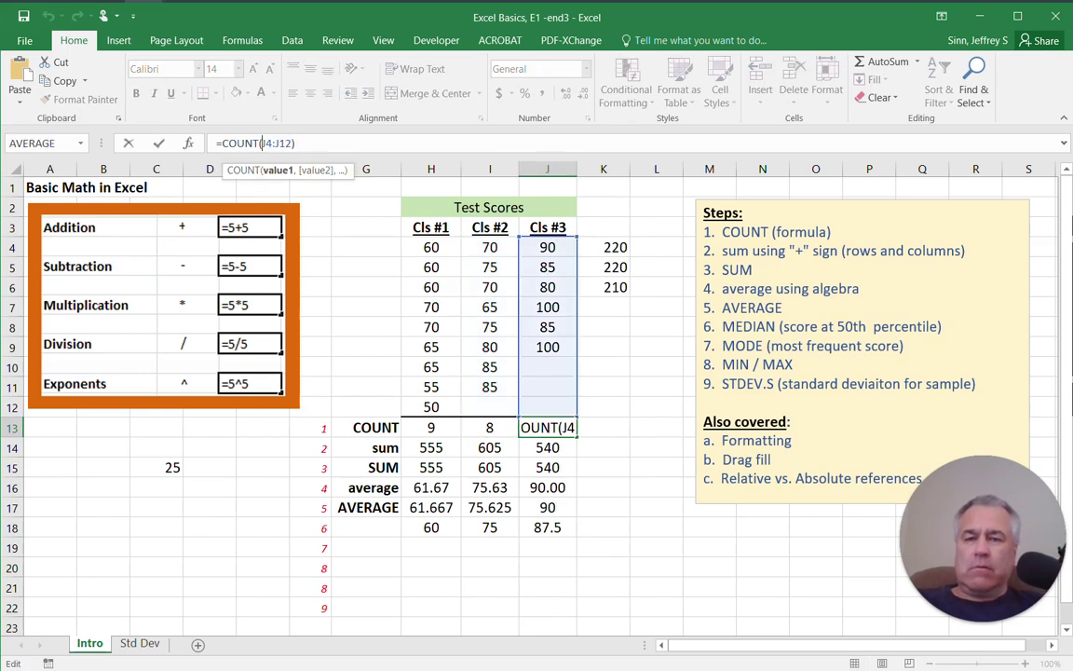
pyautogui.click(259, 142)
pyautogui.write('$')
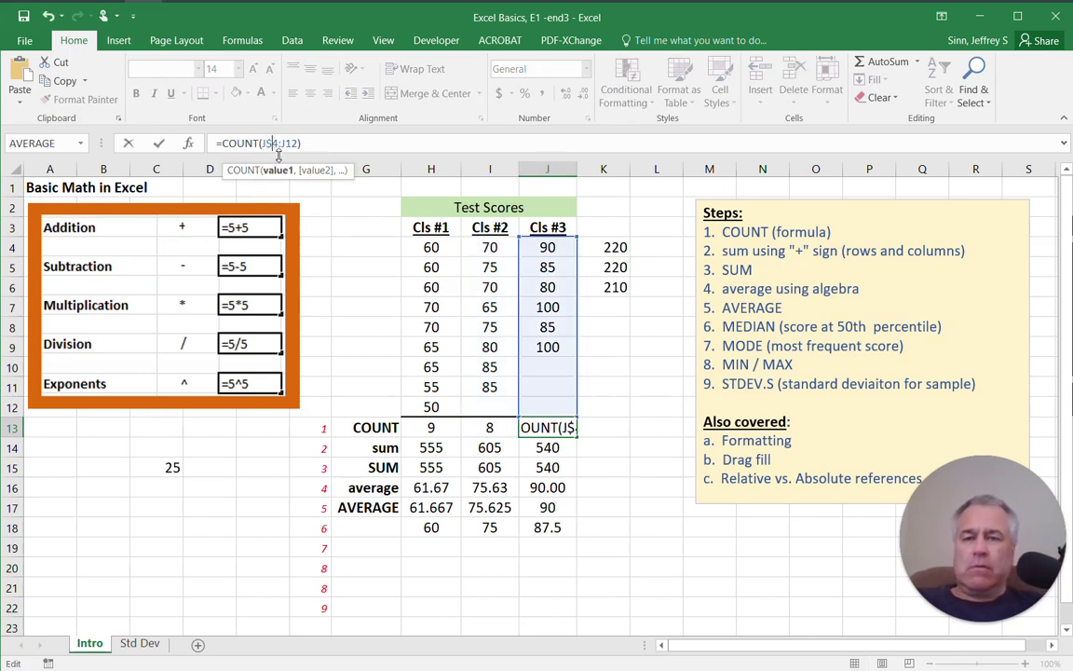
pyautogui.click(285, 143)
pyautogui.write('$')
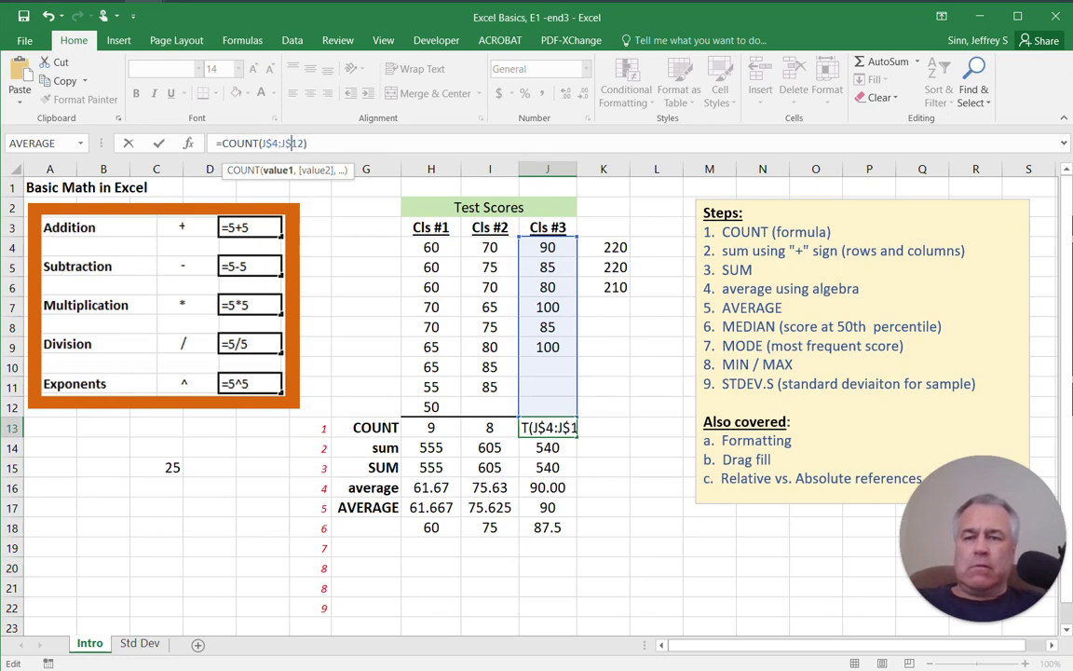
pyautogui.press('Return')
pyautogui.click(603, 587)
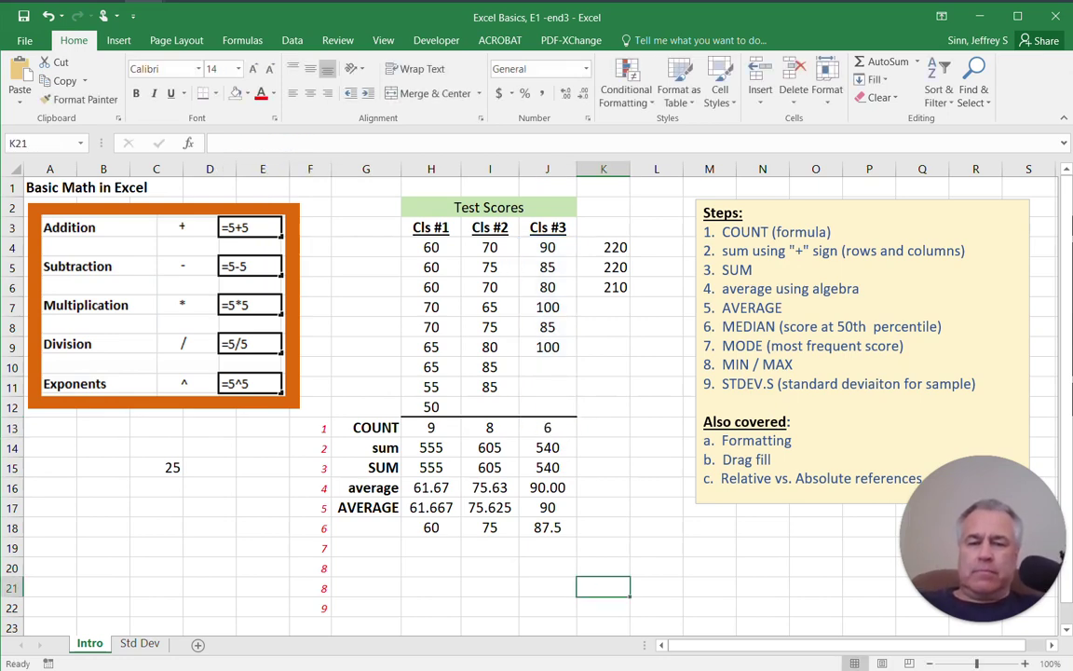
pyautogui.click(548, 428)
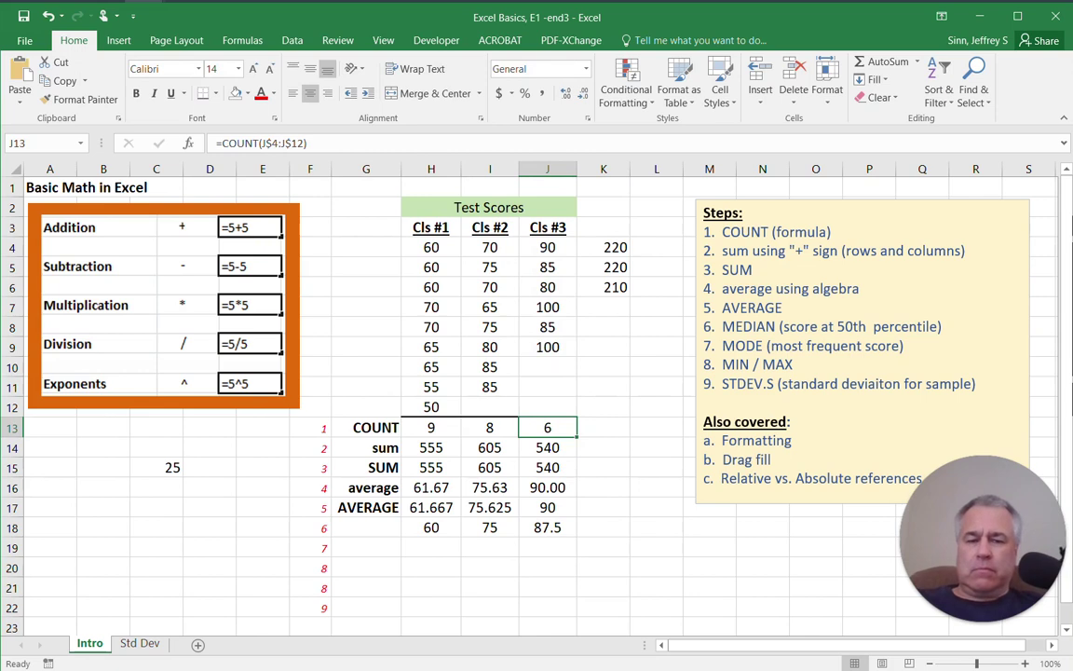
# Enter the row labels MEDIAN in G18 and MODE in G19.
pyautogui.click(366, 527)
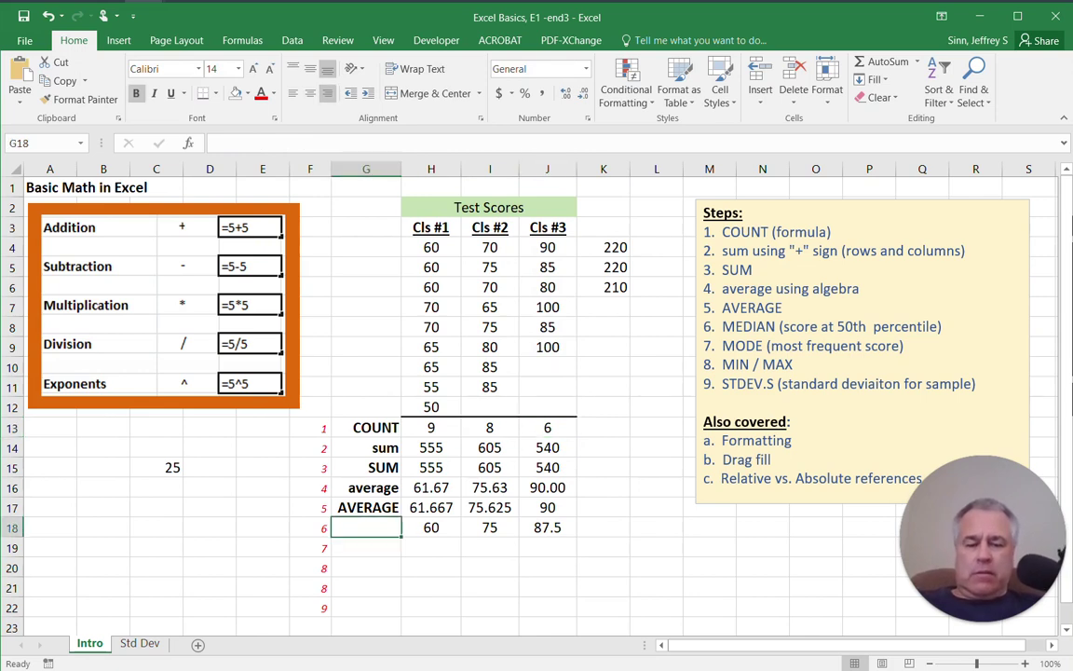
pyautogui.write('MEDIAN')
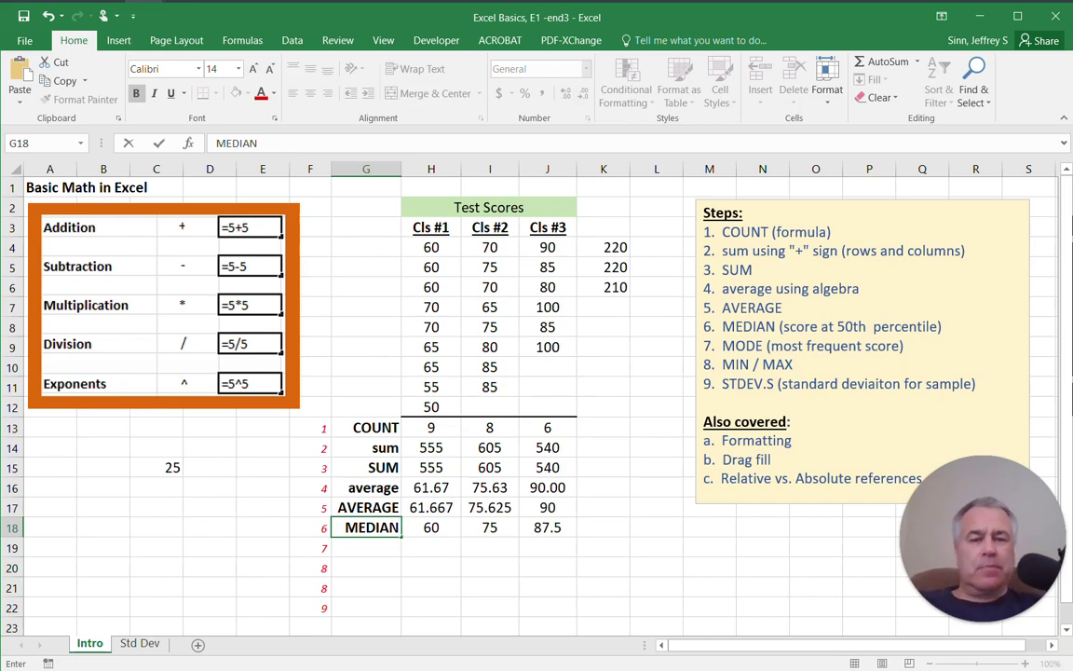
pyautogui.press('Return')
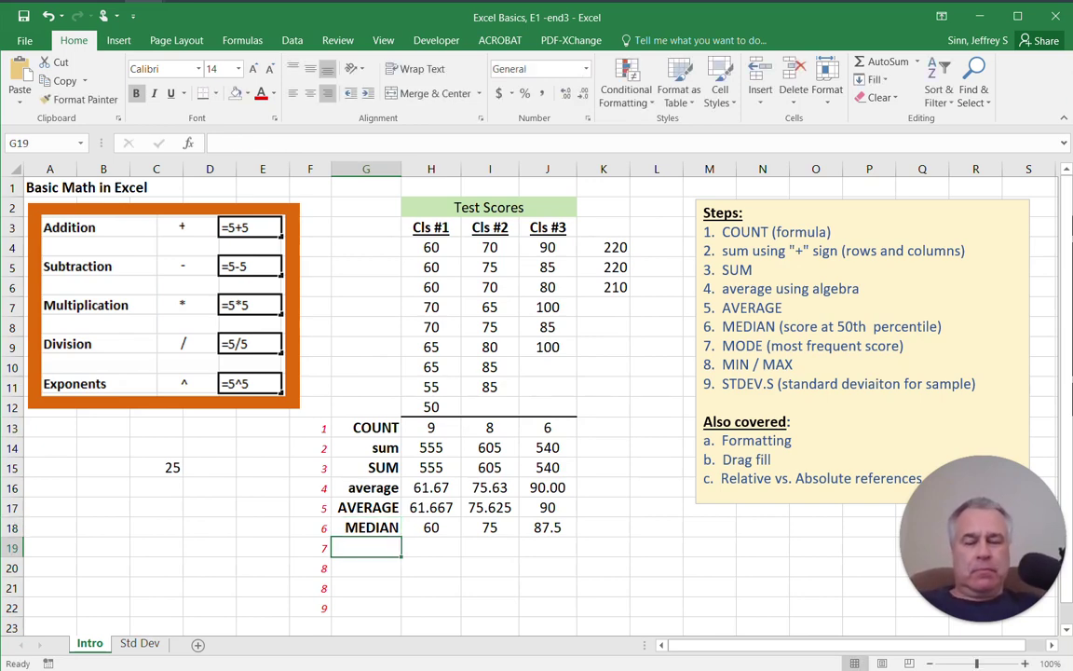
pyautogui.write('MODE')
pyautogui.press('Tab')
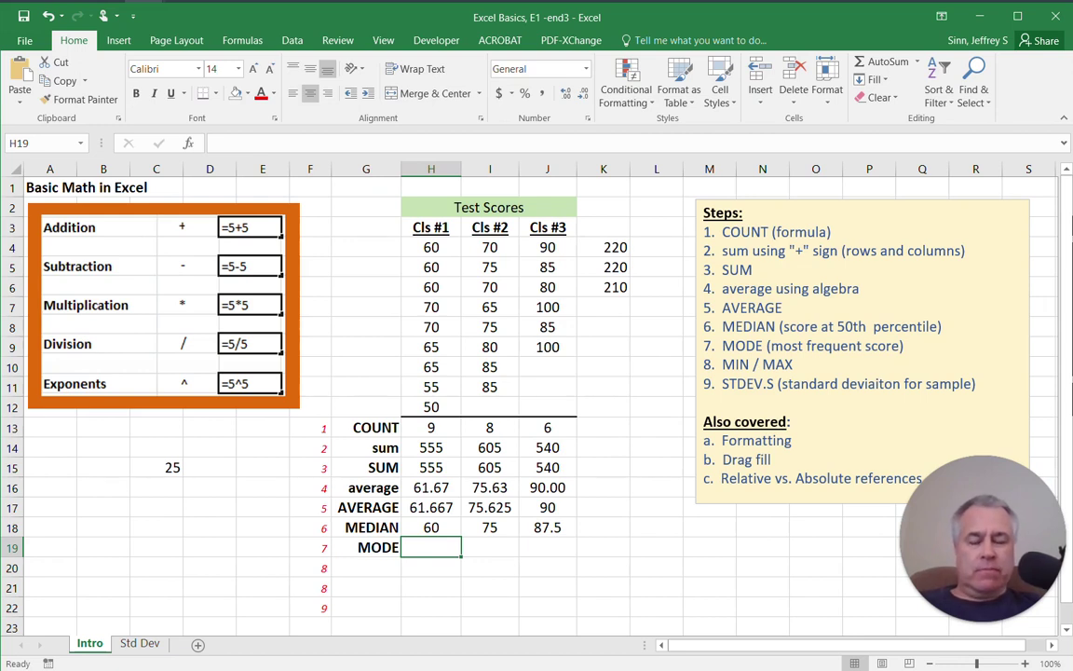
# Enter the formula =MODE(H4:H12) in H19 for the Cls #1 scores and check the entered formula.
pyautogui.write('=')
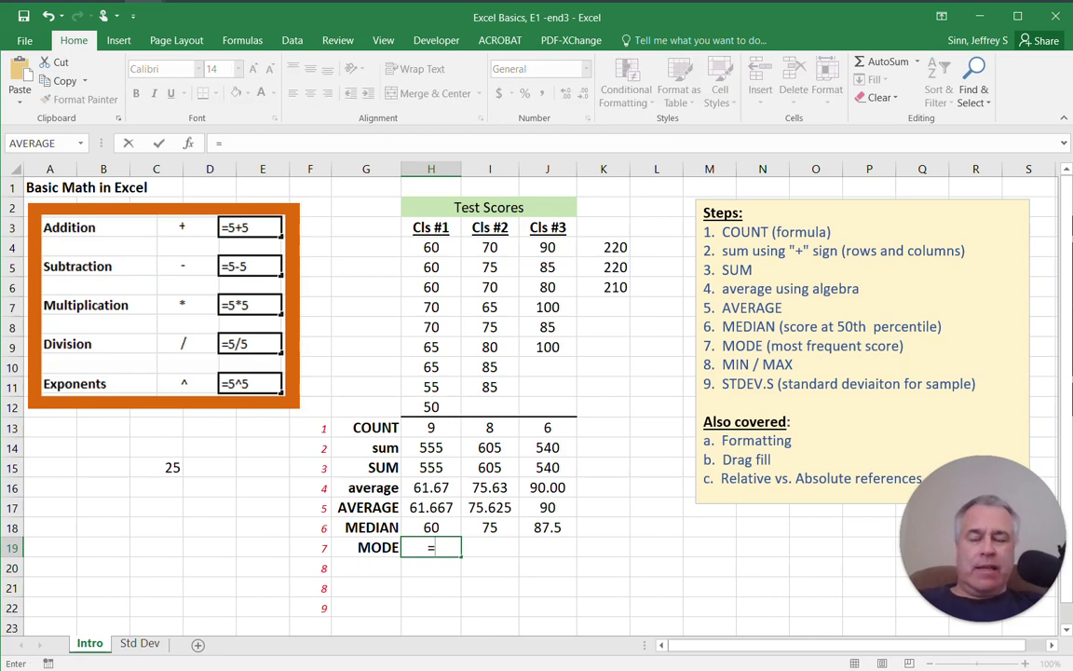
pyautogui.write('mode')
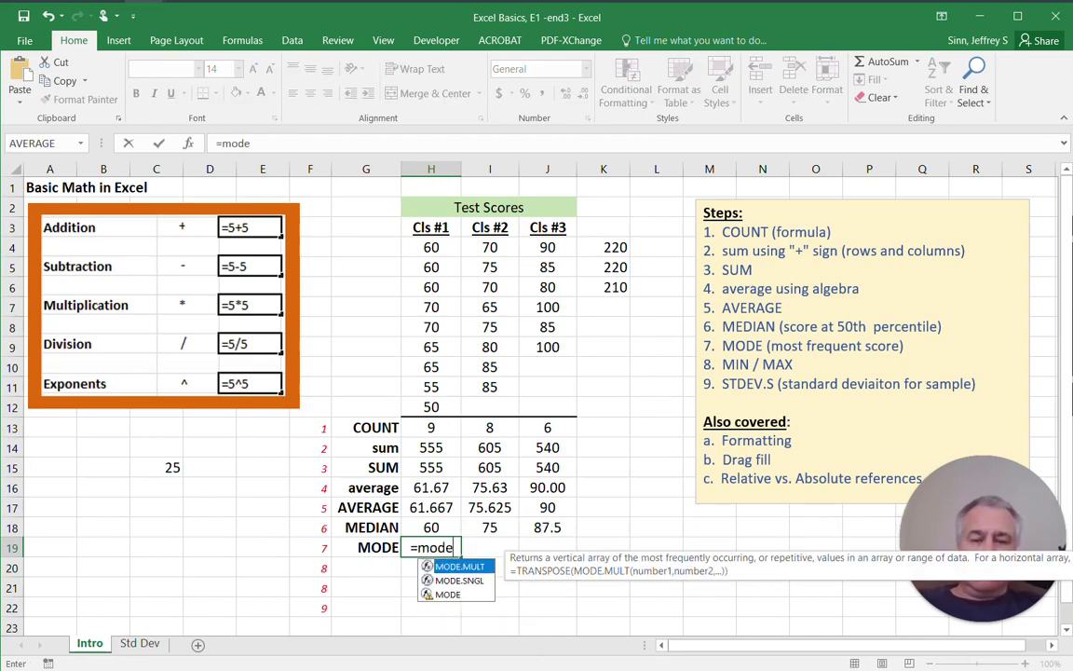
pyautogui.write('(')
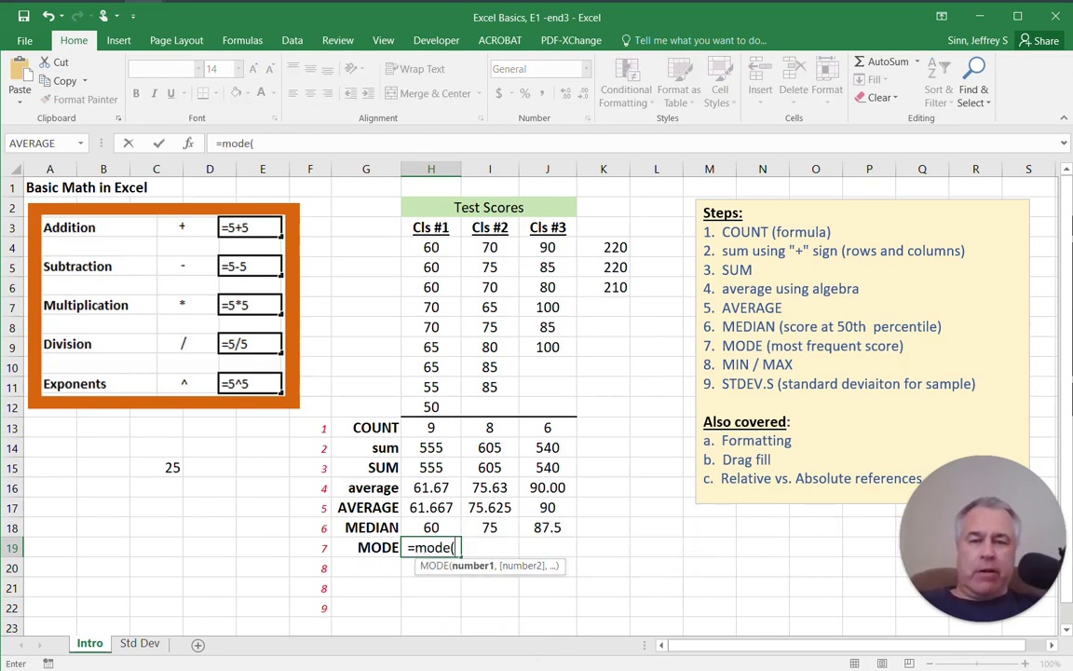
pyautogui.moveTo(431, 247); pyautogui.dragTo(431, 406)
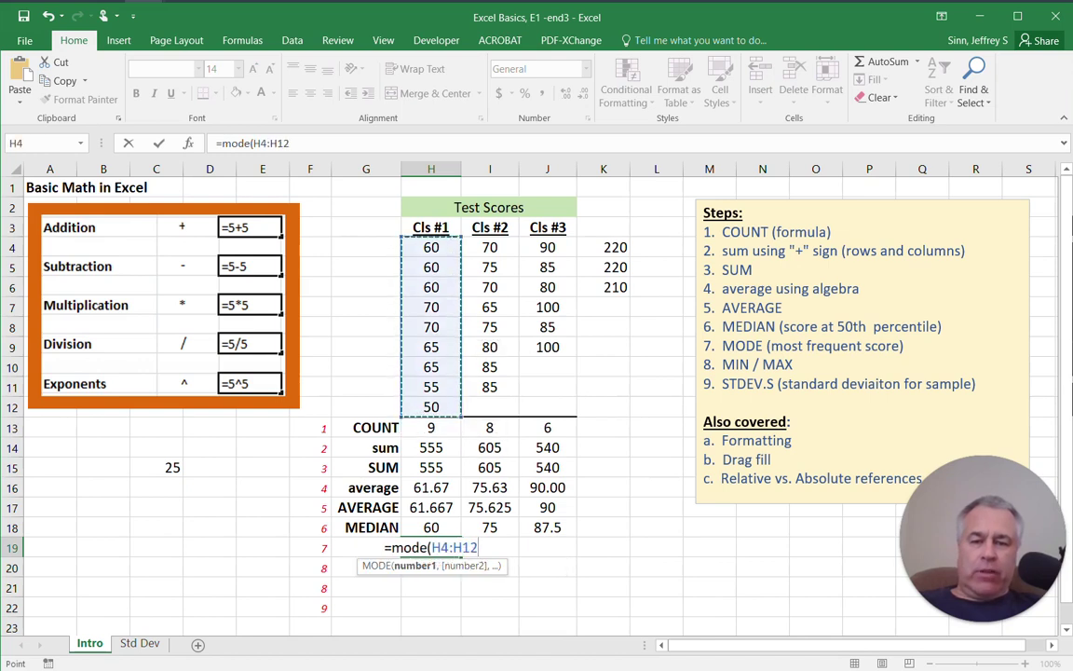
pyautogui.press('Return')
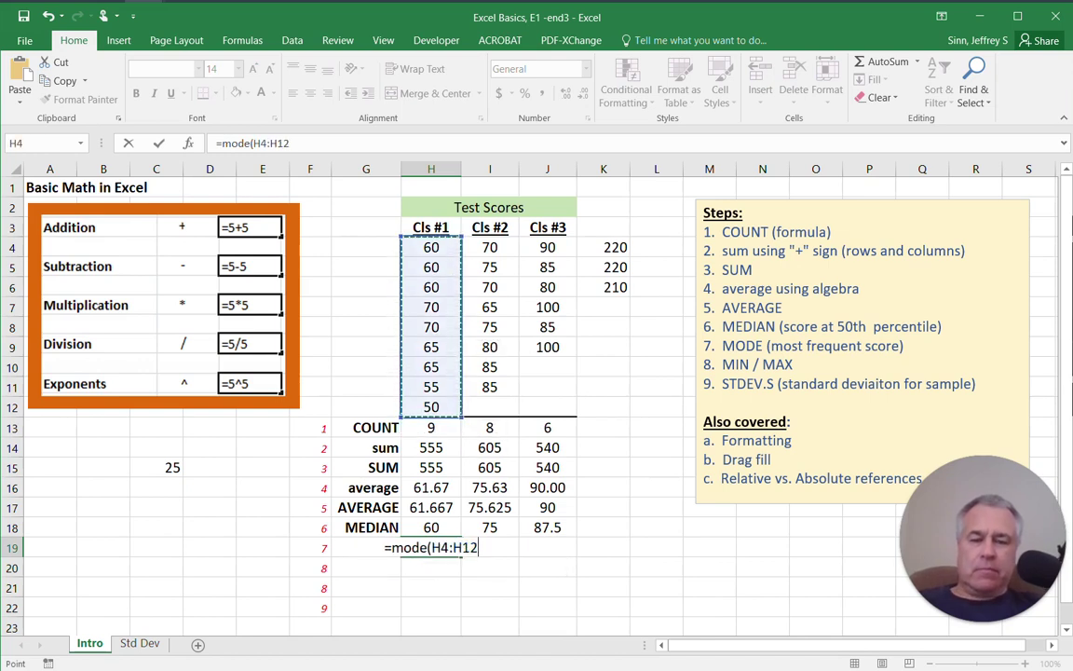
pyautogui.hotkey('ctrl', 'Return')
pyautogui.press('F2')
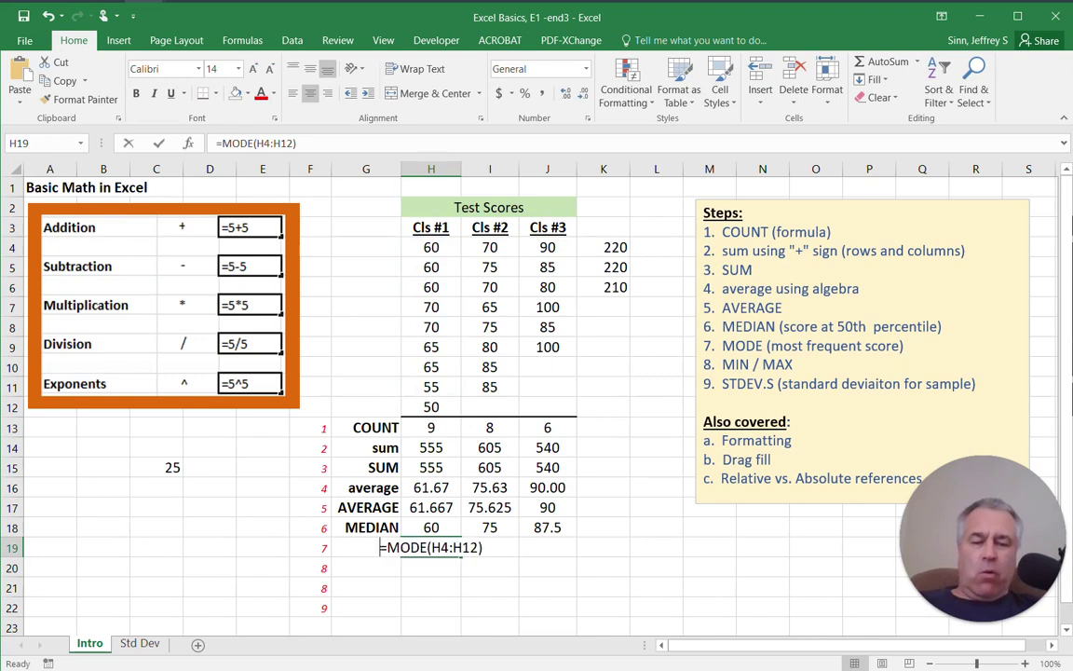
pyautogui.press('Escape')
pyautogui.write('=')
pyautogui.click(489, 607)
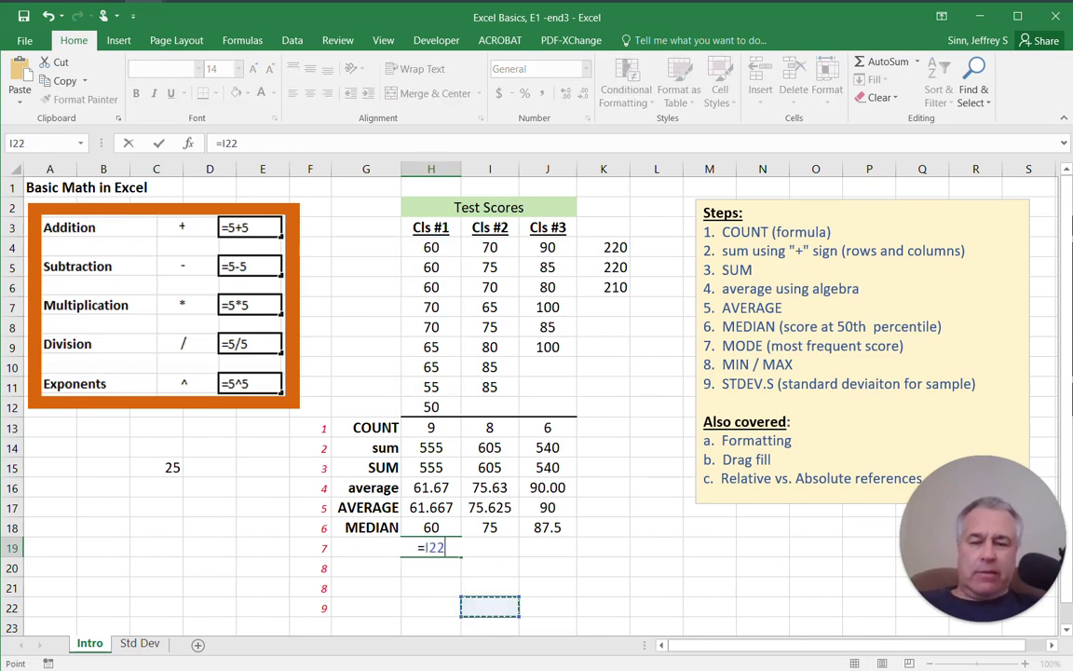
pyautogui.press('Escape')
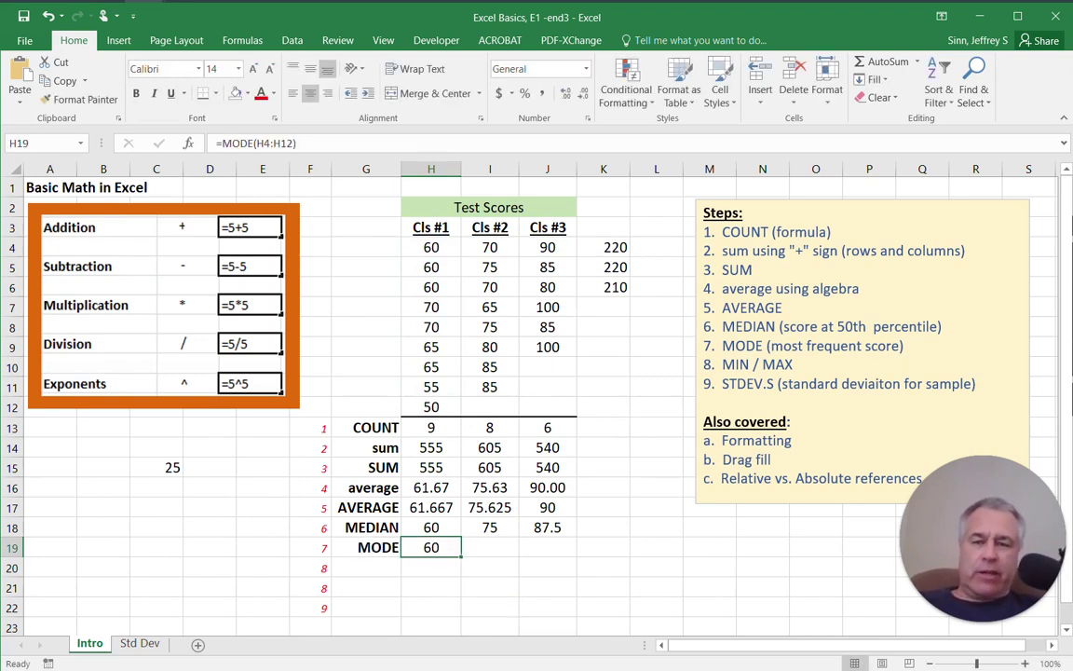
# Check the MEDIAN formula in H18 and try to re-enter the H19 formula starting with =mode.
pyautogui.click(431, 527)
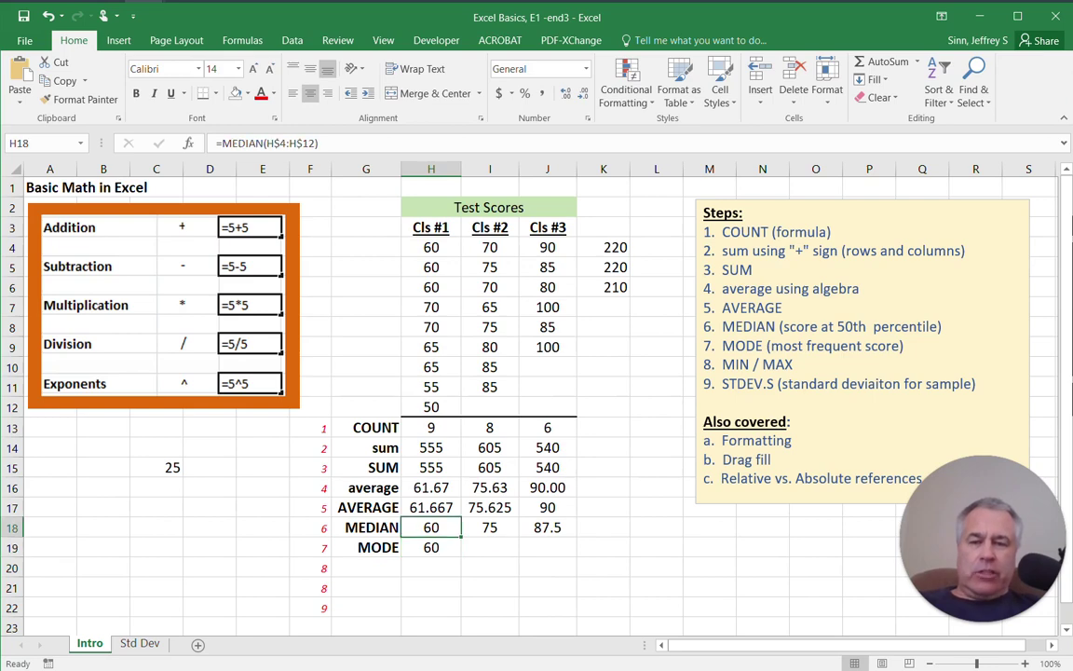
pyautogui.moveTo(431, 547); pyautogui.dragTo(432, 568)
pyautogui.click(432, 548)
pyautogui.write('=')
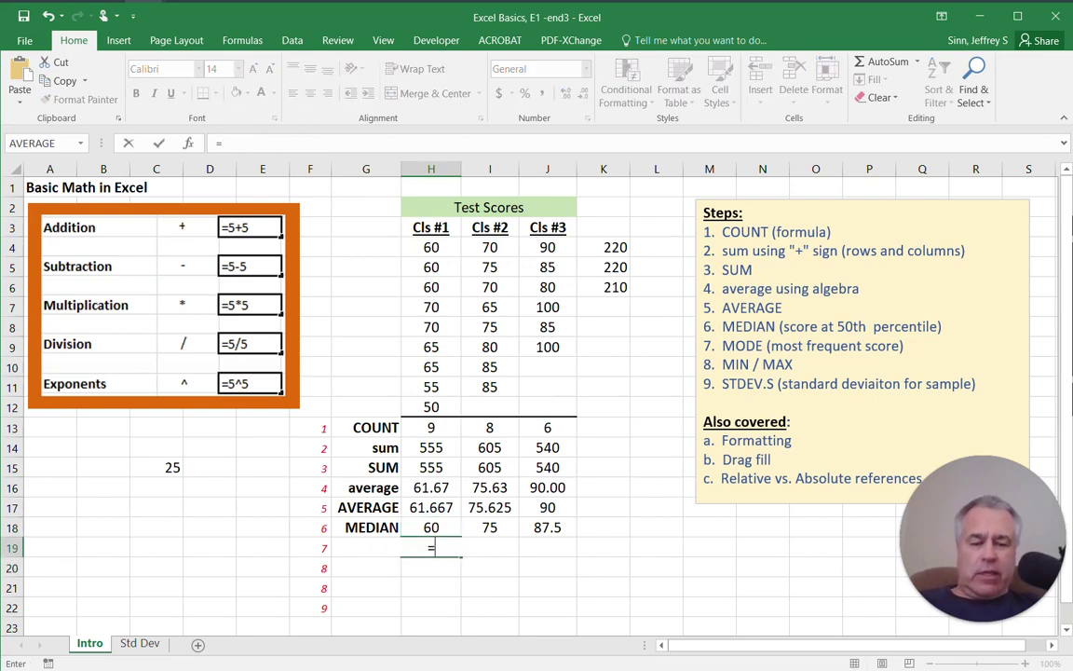
pyautogui.write('mode')
pyautogui.press('BackSpace')
pyautogui.write('ode')
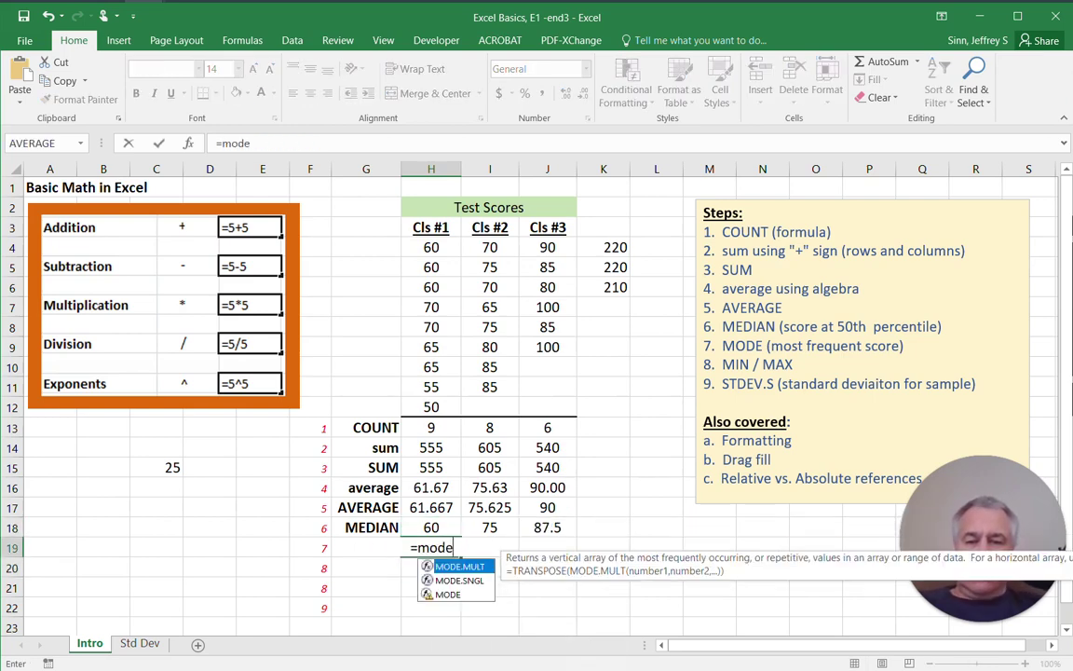
pyautogui.click(432, 527)
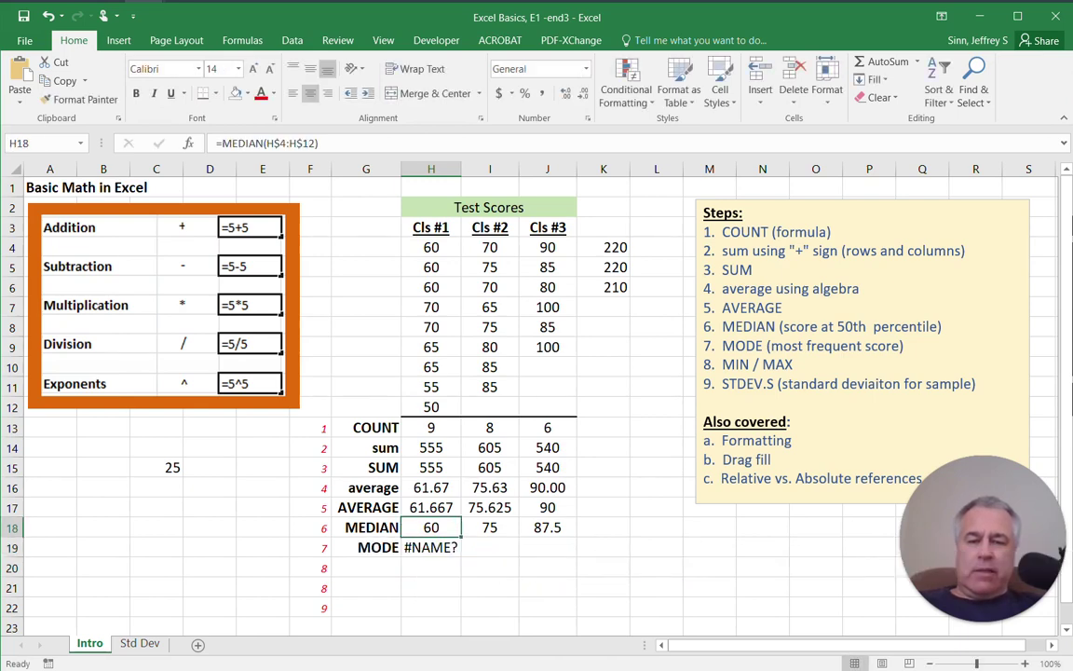
# Try to reuse the (H$4:H$12) argument of the H18 MEDIAN formula in a new MODE formula in H19.
pyautogui.press('F2')
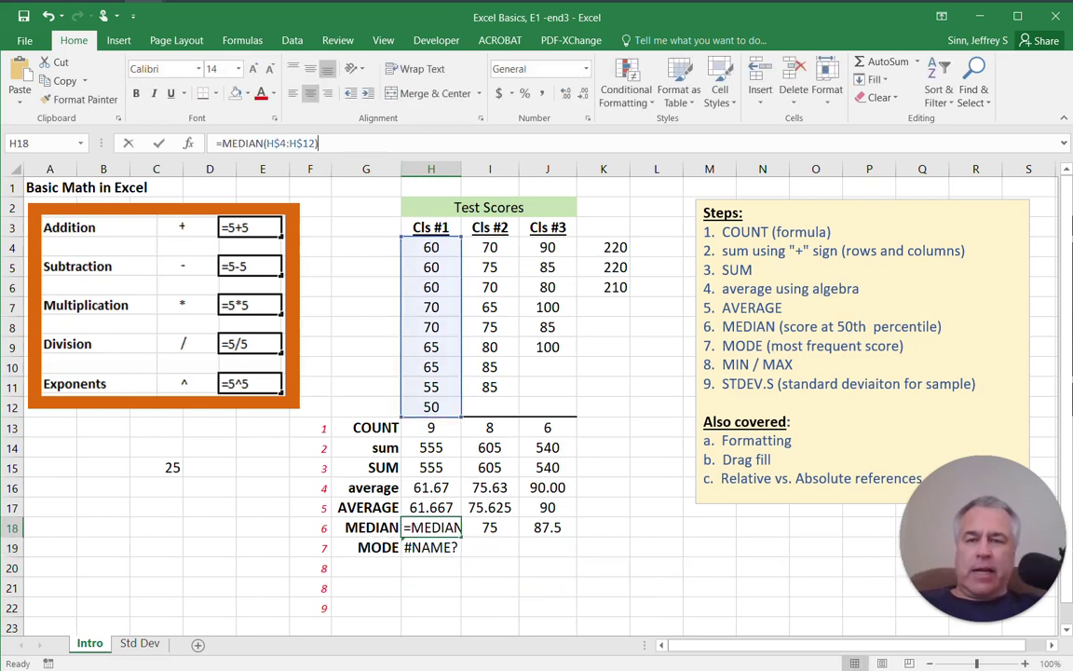
pyautogui.moveTo(319, 144); pyautogui.dragTo(265, 143)
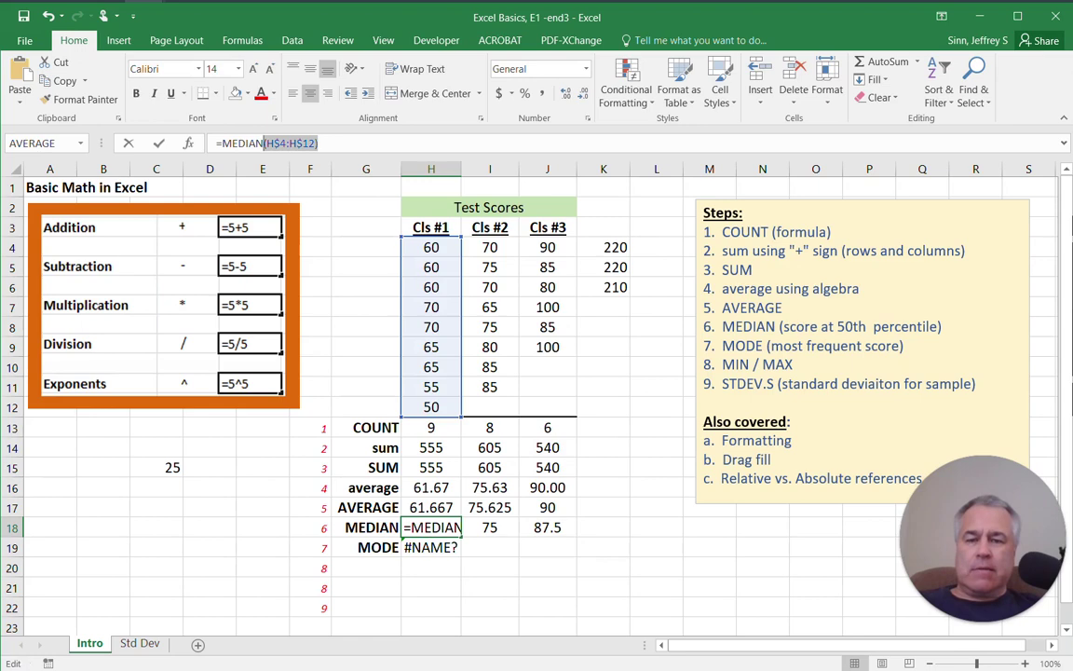
pyautogui.press('Return')
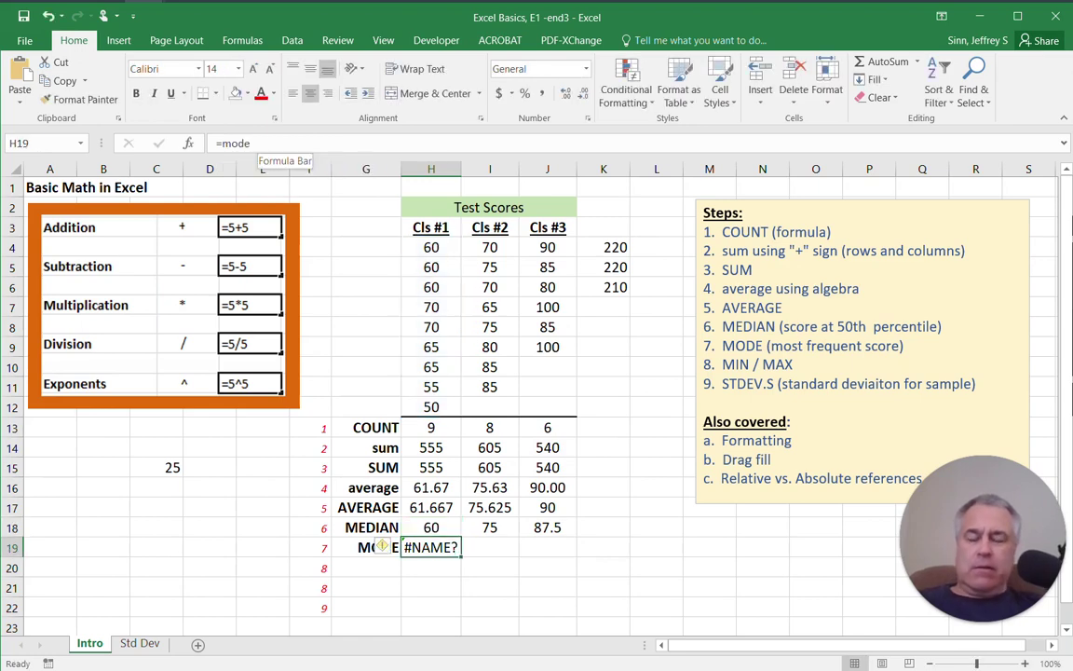
pyautogui.press('Up')
pyautogui.press('Down')
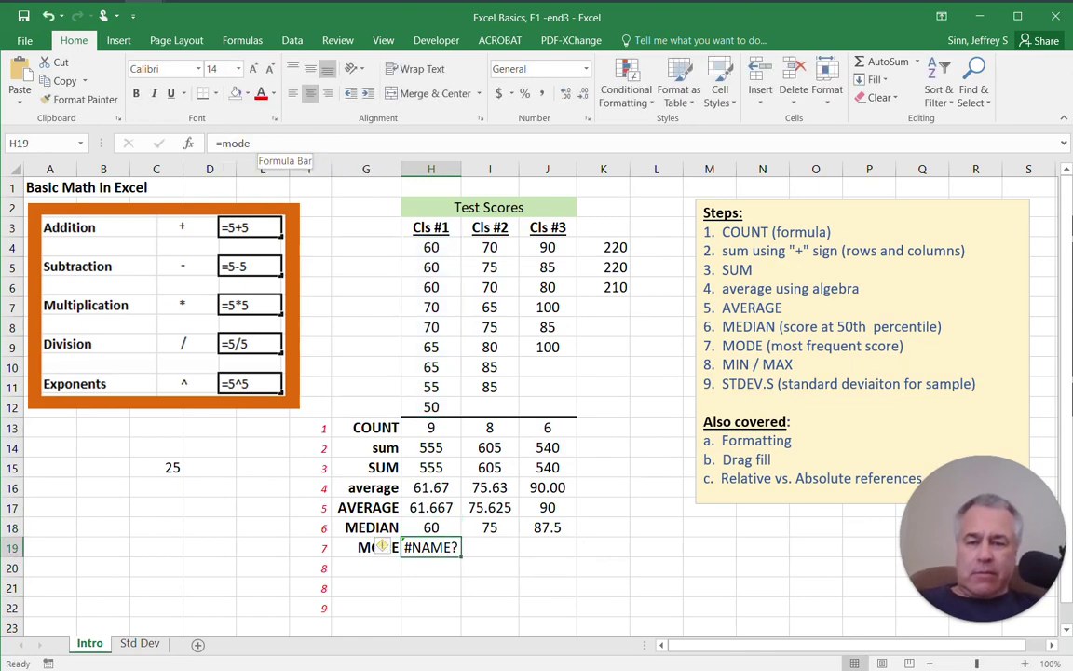
pyautogui.write('=mode(')
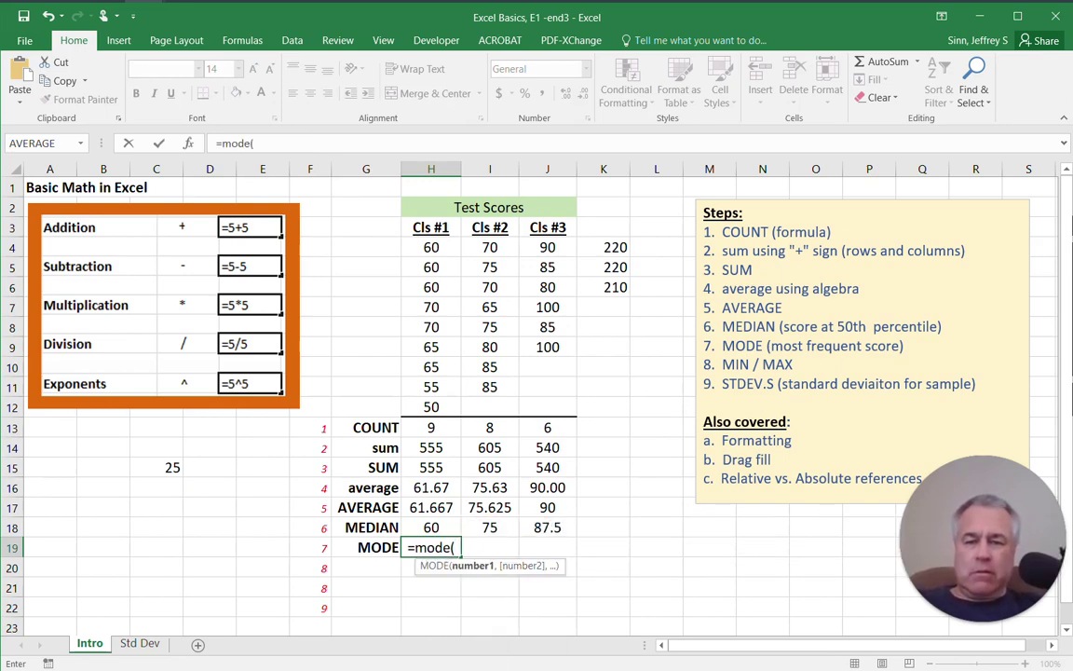
pyautogui.press('Up')
pyautogui.press('Escape')
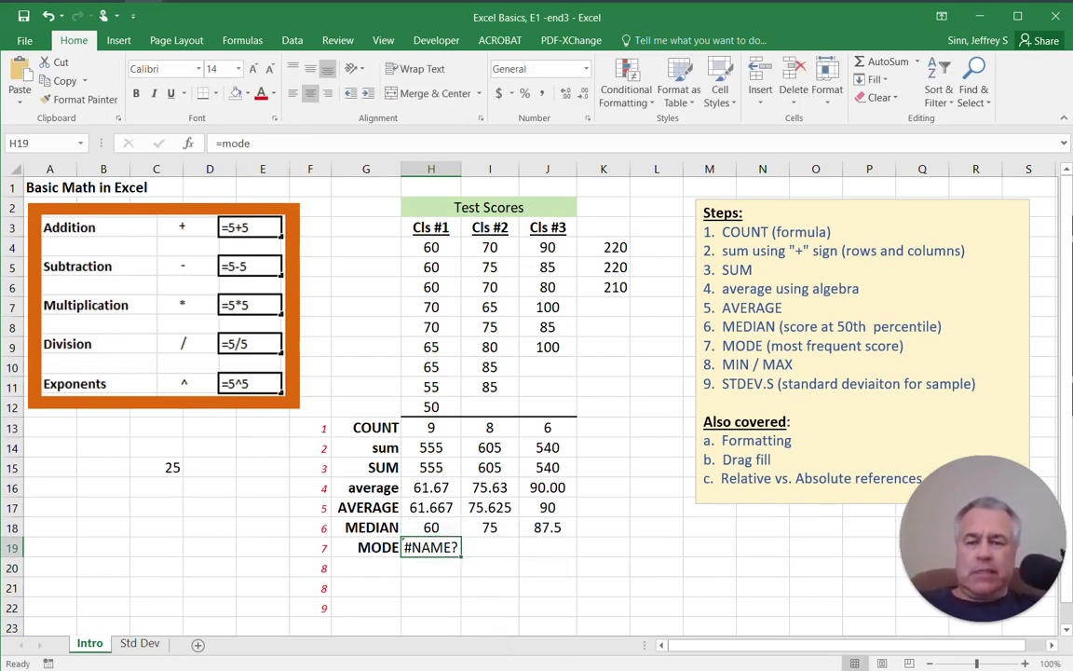
# Copy the MEDIAN formula from H18 into H19 and change its function so it reads =MODE(H$4:H$12).
pyautogui.click(489, 588)
pyautogui.click(432, 528)
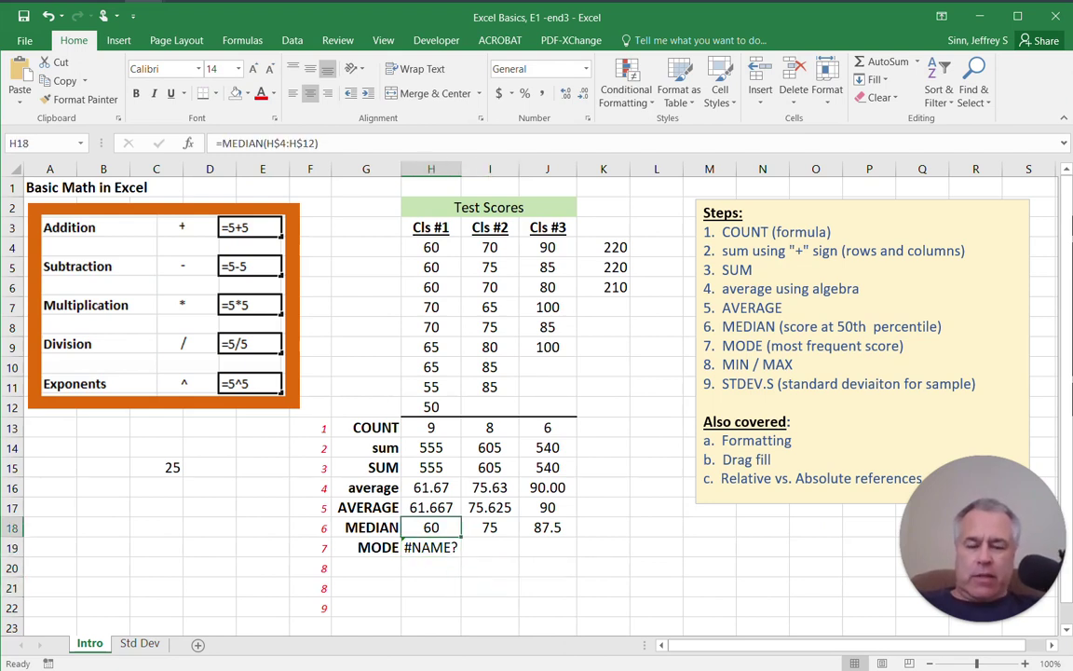
pyautogui.hotkey('ctrl', 'c')
pyautogui.press('Down')
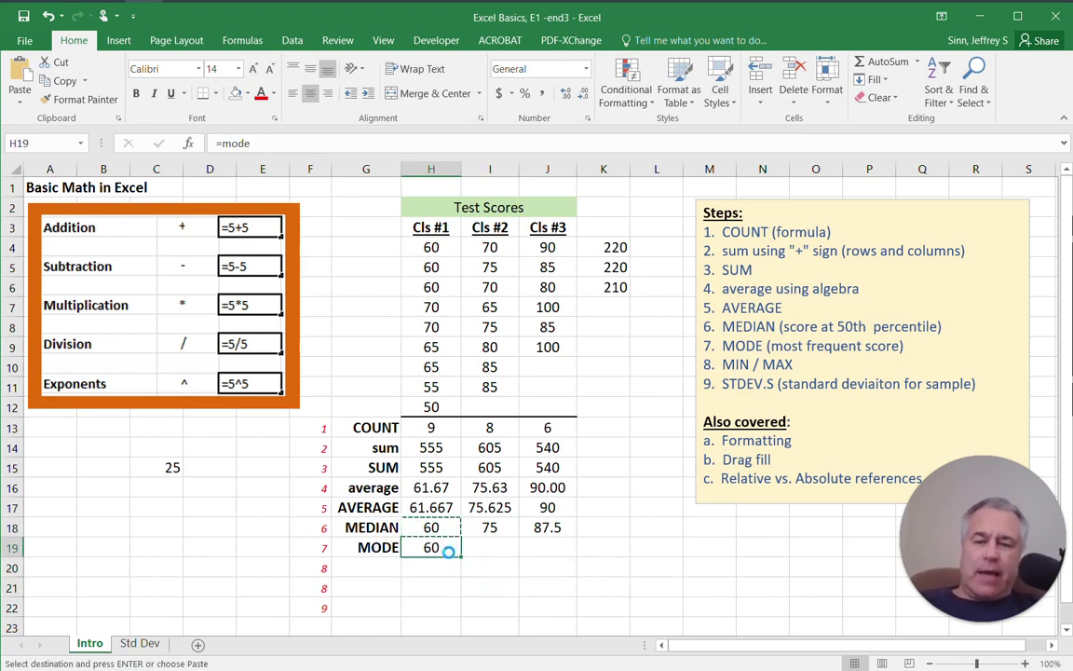
pyautogui.hotkey('ctrl', 'v')
pyautogui.moveTo(265, 143); pyautogui.dragTo(221, 143)
pyautogui.write('MODE')
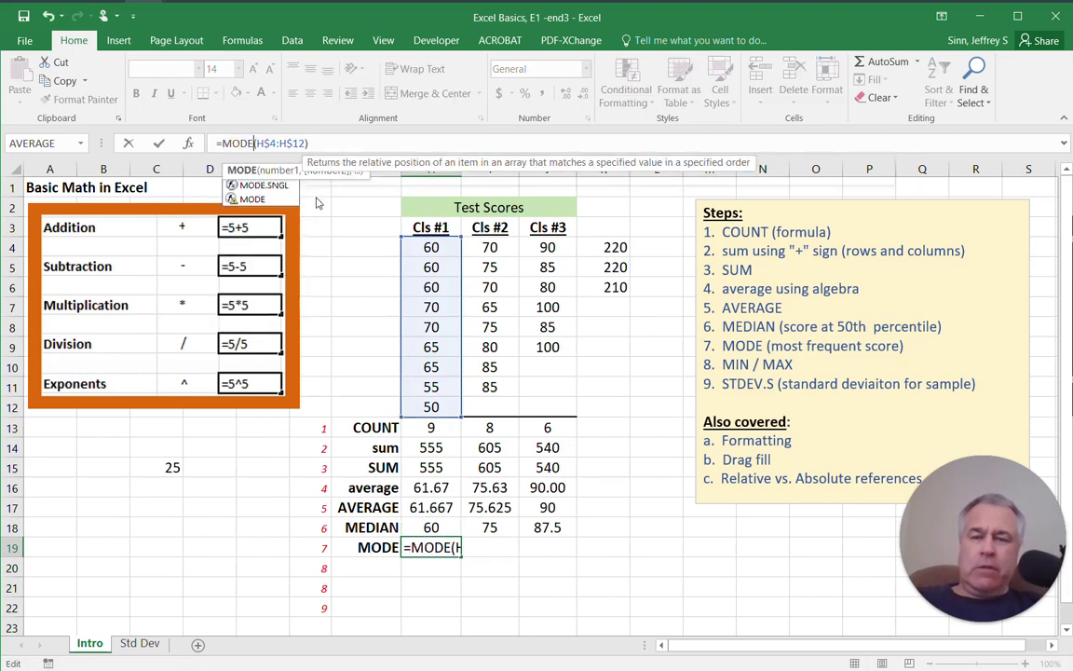
pyautogui.press('Return')
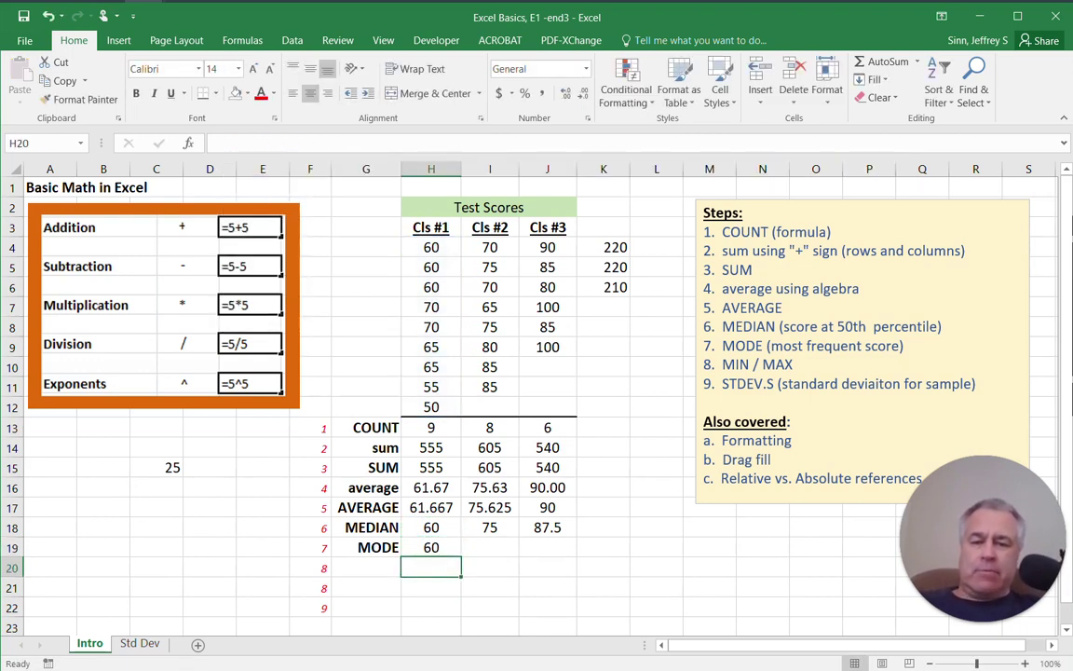
pyautogui.press('Up')
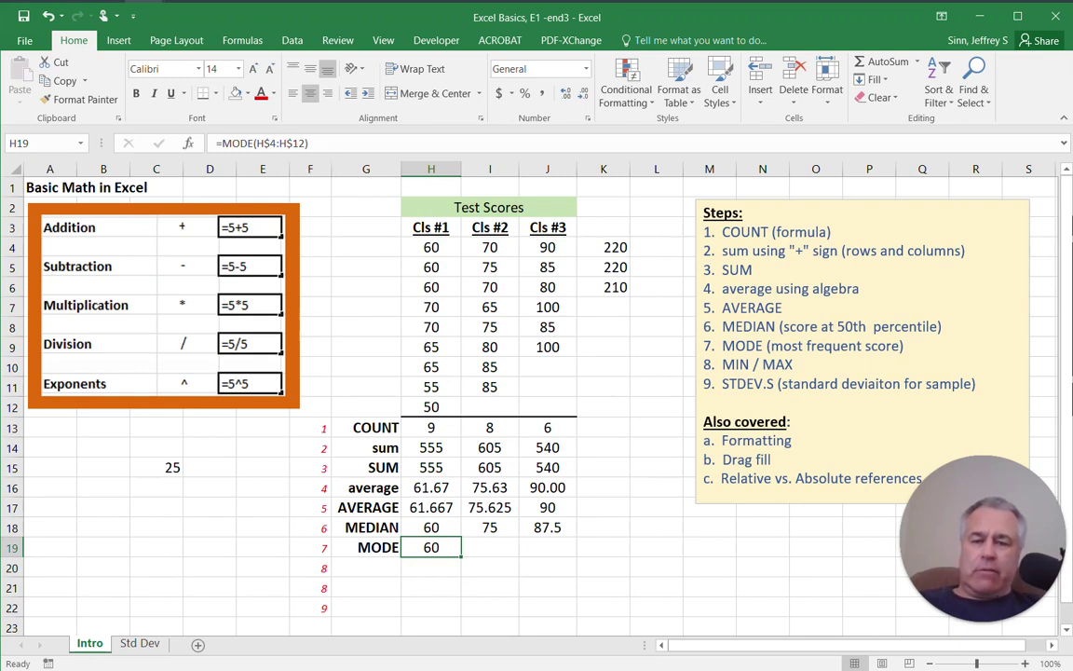
# Check the range used by the H19 MODE formula and fill the formula across to J19.
pyautogui.click(490, 608)
pyautogui.doubleClick(422, 547)
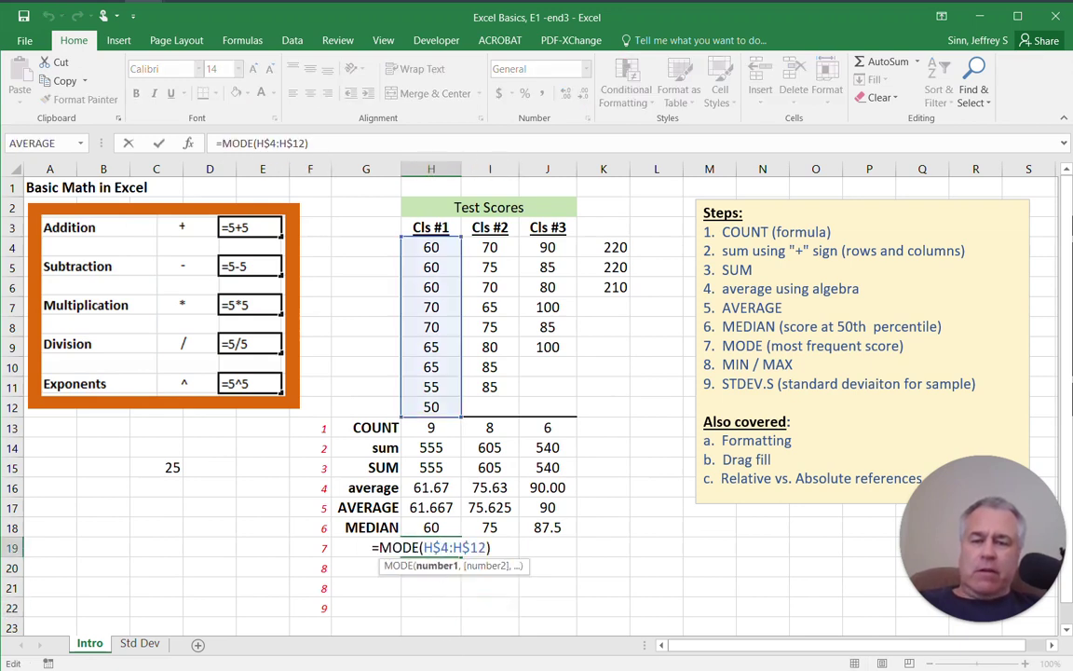
pyautogui.press('Escape')
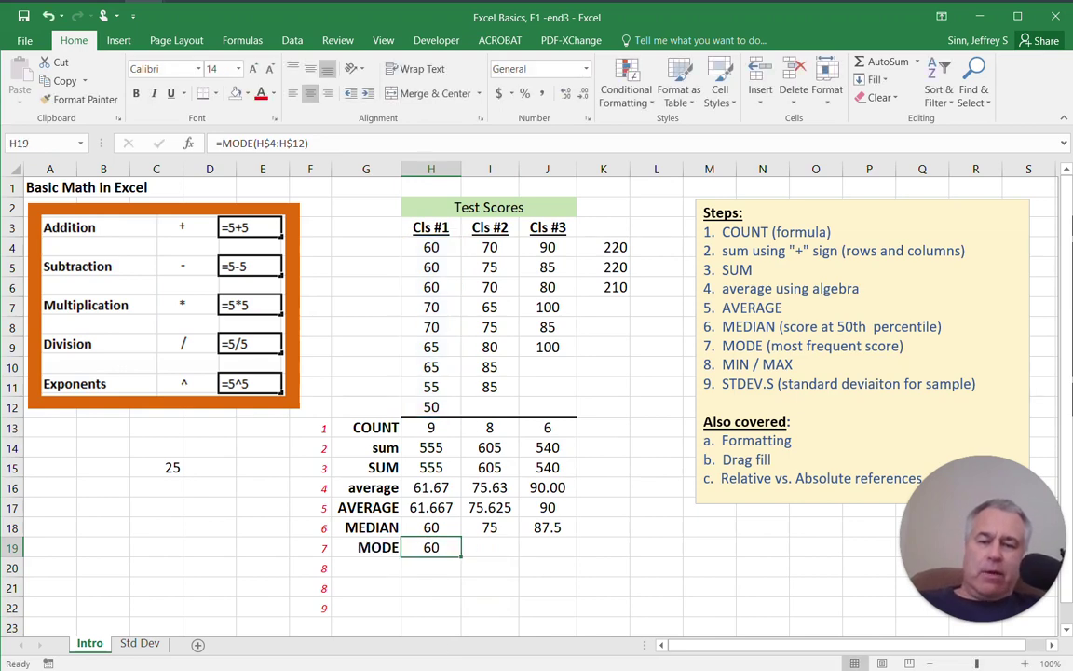
pyautogui.moveTo(461, 557); pyautogui.dragTo(575, 557)
pyautogui.click(490, 587)
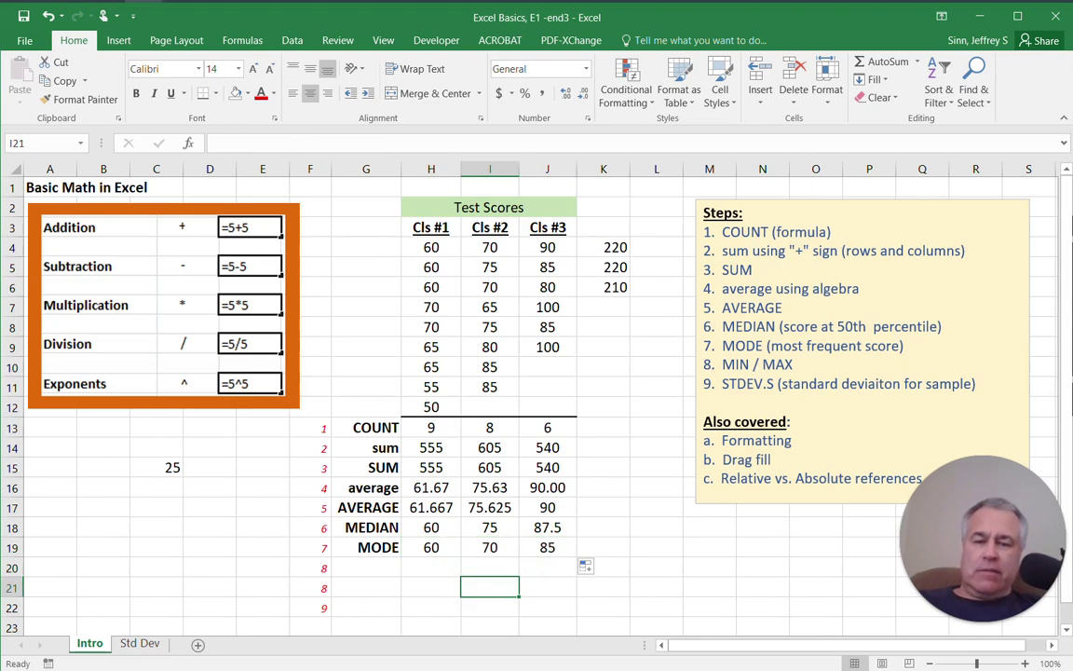
# Examine which score ranges the filled MODE formulas in J19 and I19 refer to.
pyautogui.click(548, 548)
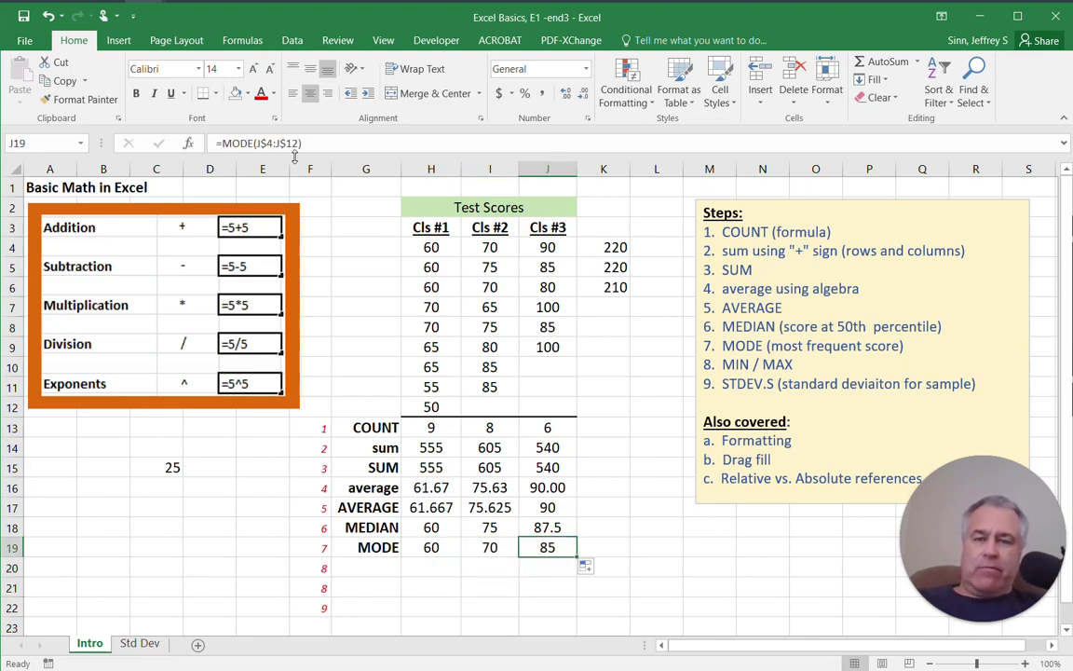
pyautogui.doubleClick(548, 548)
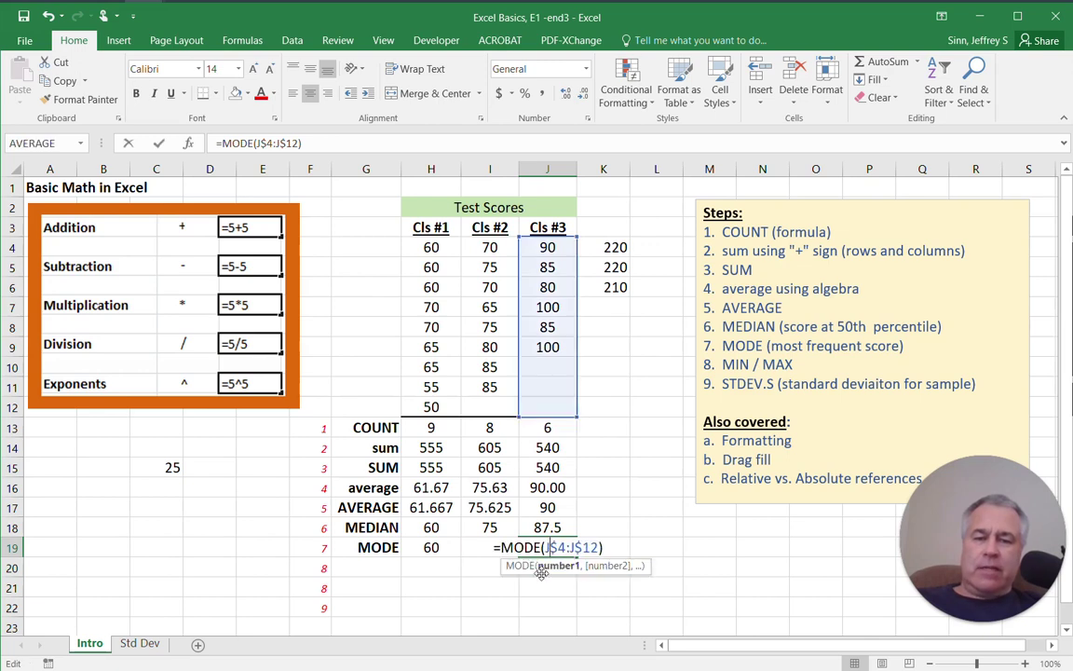
pyautogui.click(548, 608)
pyautogui.doubleClick(490, 547)
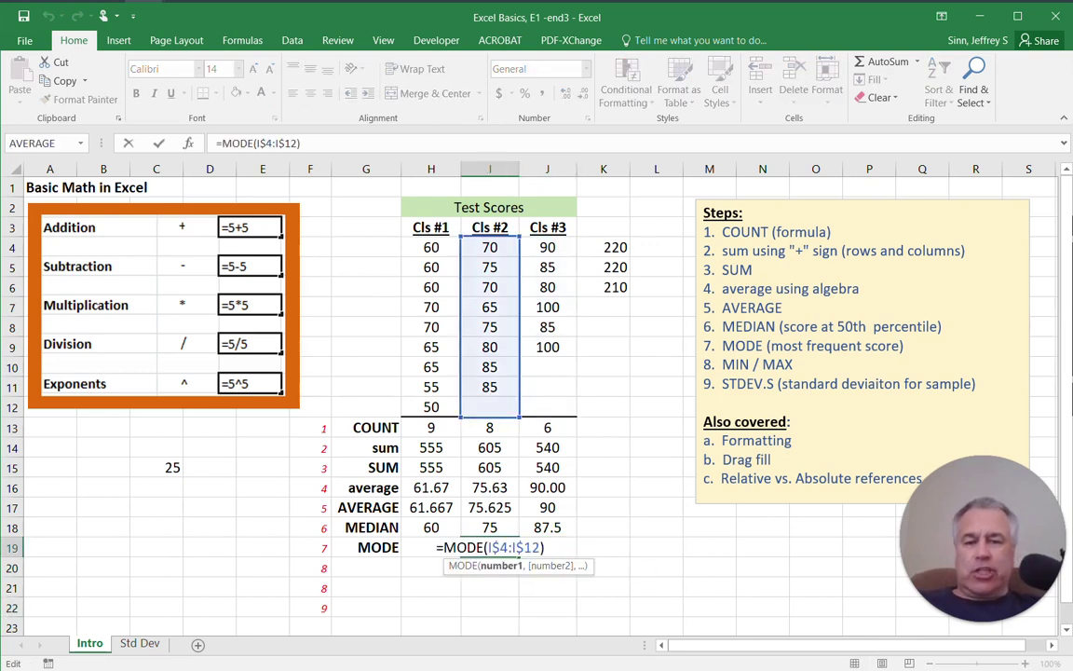
# Examine the MODE formulas for Cls #2 and Cls #1 in row 19, leaving both unchanged.
pyautogui.click(431, 528)
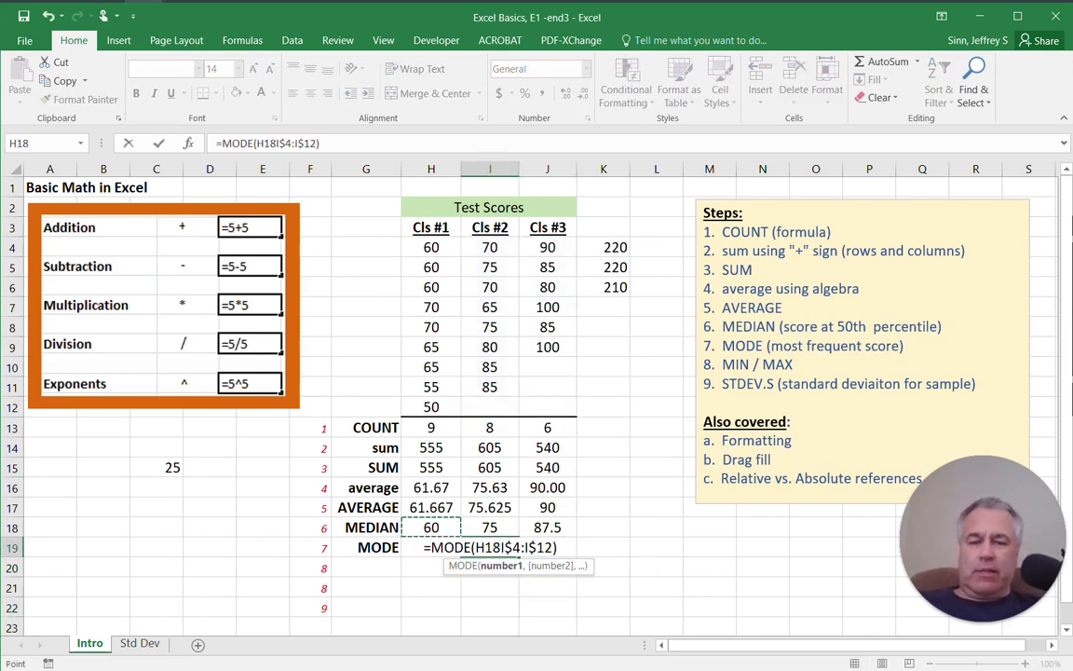
pyautogui.click(431, 607)
pyautogui.click(430, 527)
pyautogui.press('Escape')
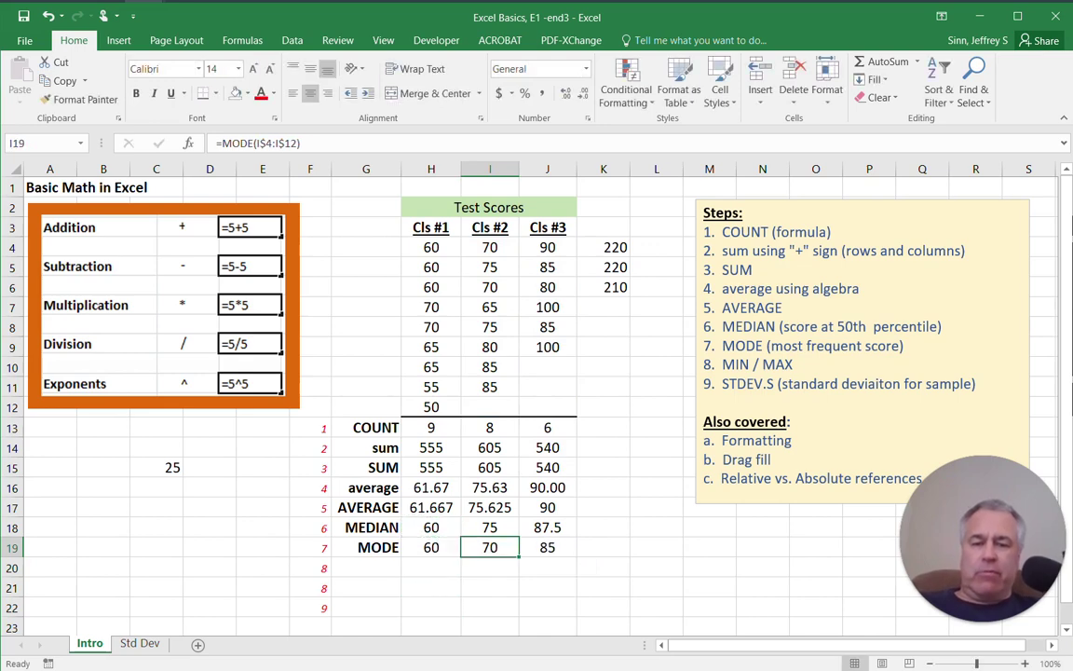
pyautogui.click(431, 548)
pyautogui.doubleClick(426, 547)
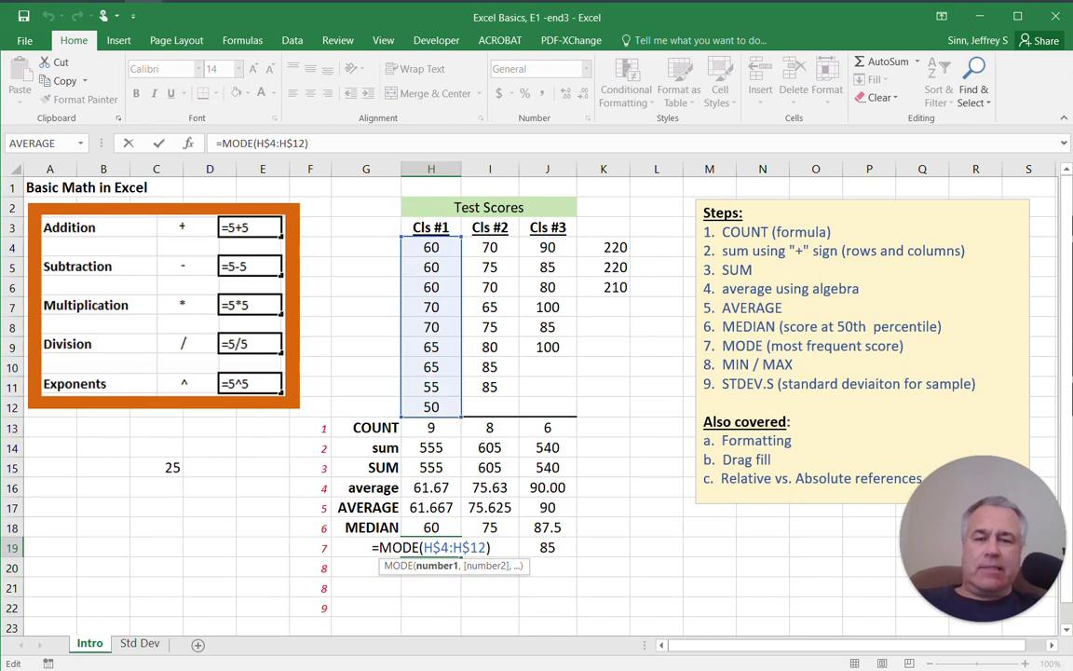
pyautogui.press('Escape')
pyautogui.click(548, 568)
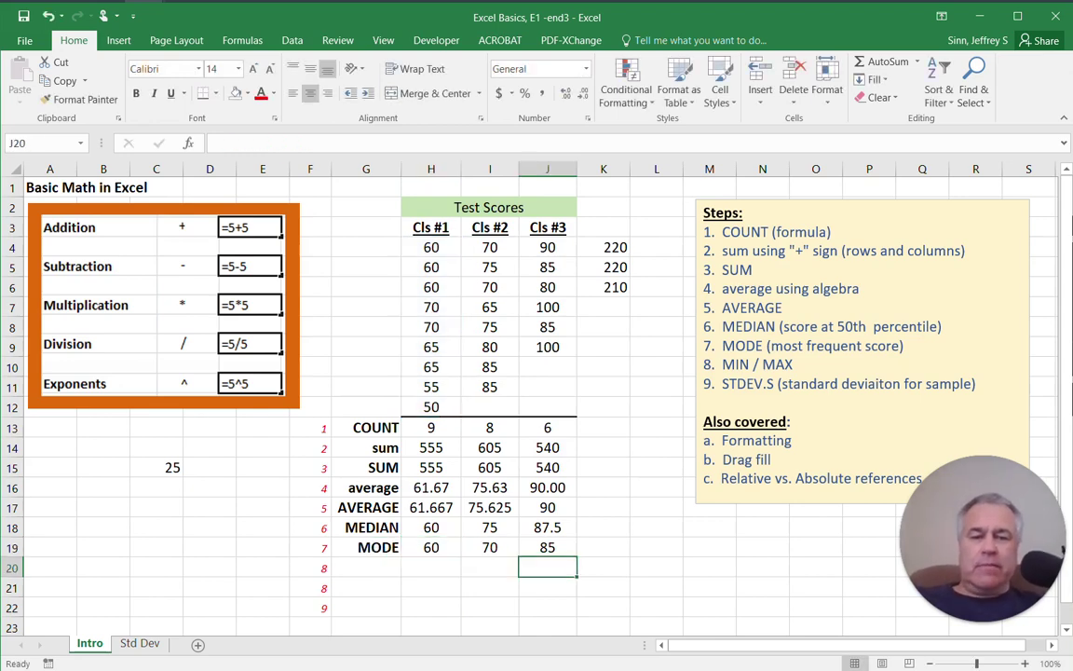
pyautogui.click(766, 326)
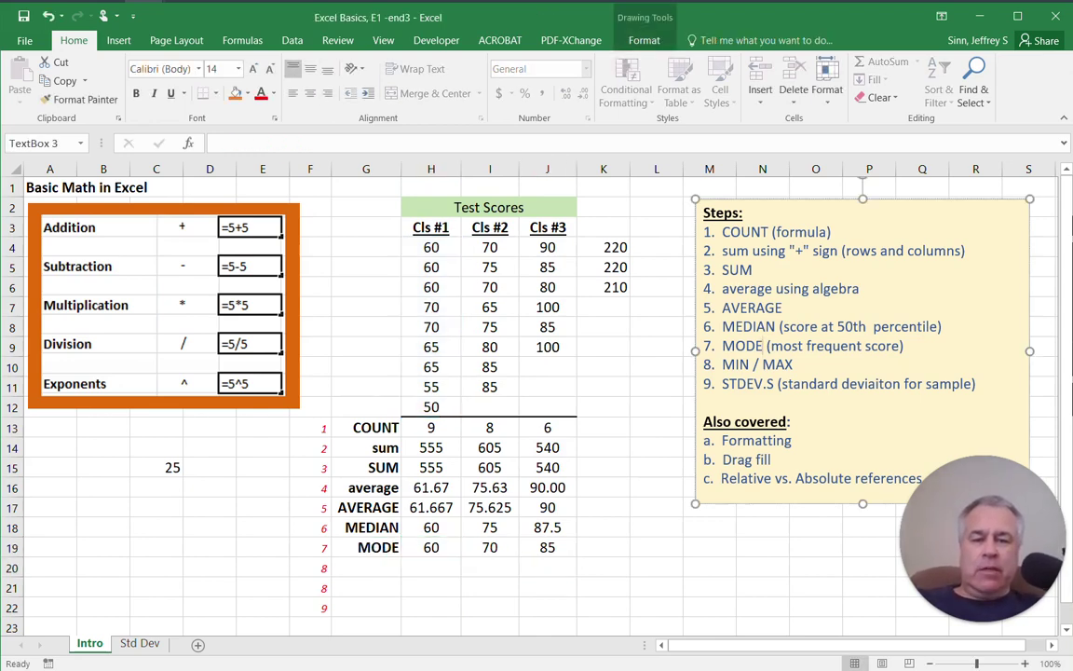
# Label cell G20, in the row below MODE, as MIN.
pyautogui.click(366, 568)
pyautogui.write('MIN')
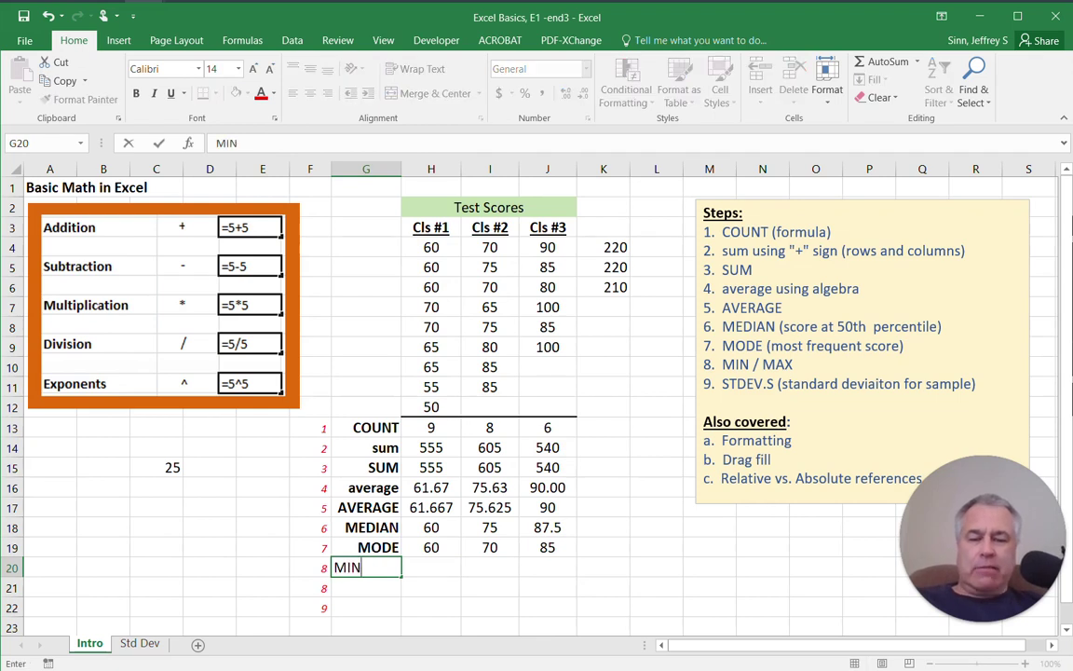
pyautogui.press('Tab')
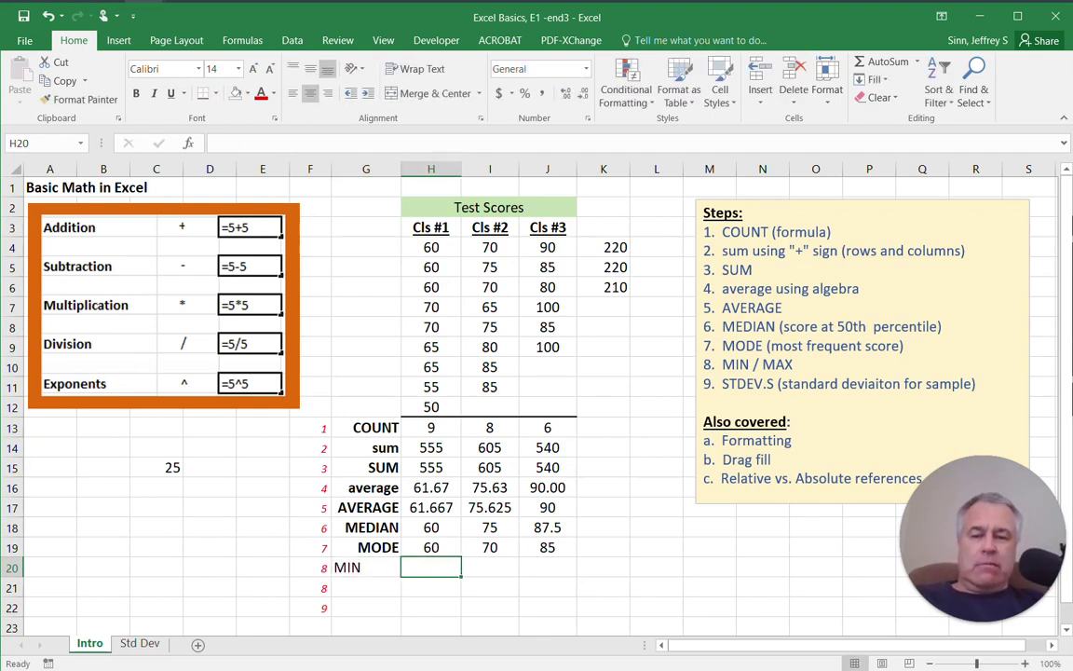
# Calculate the lowest Cls #1 score in H20 with =MIN(H4:H12) and fill the formula across to J20.
pyautogui.write('=min(')
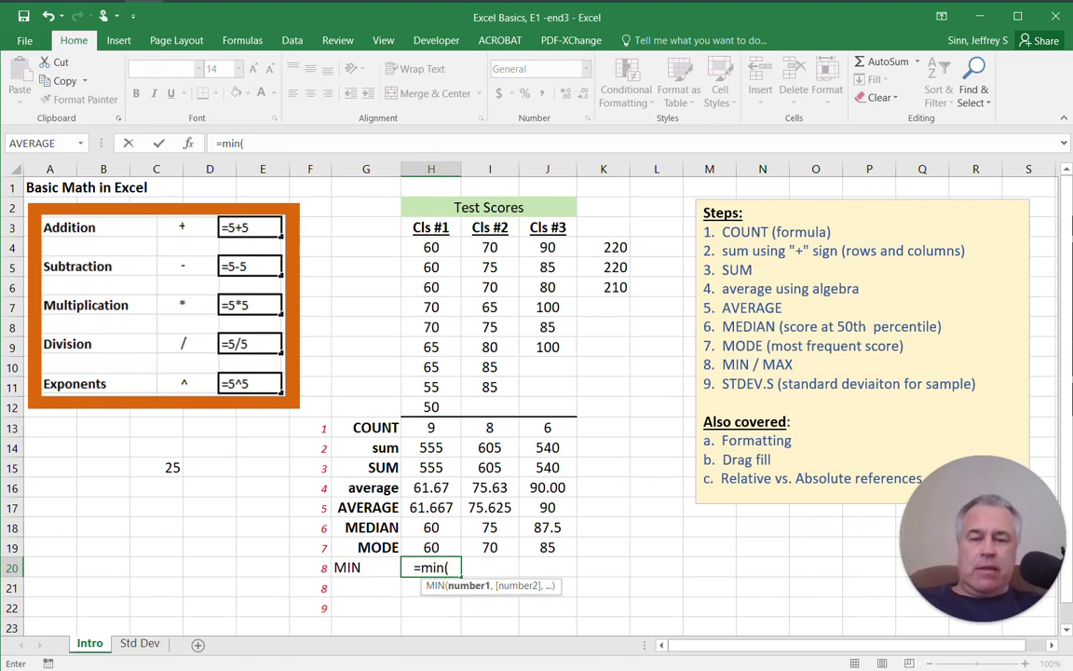
pyautogui.moveTo(431, 247); pyautogui.dragTo(445, 407)
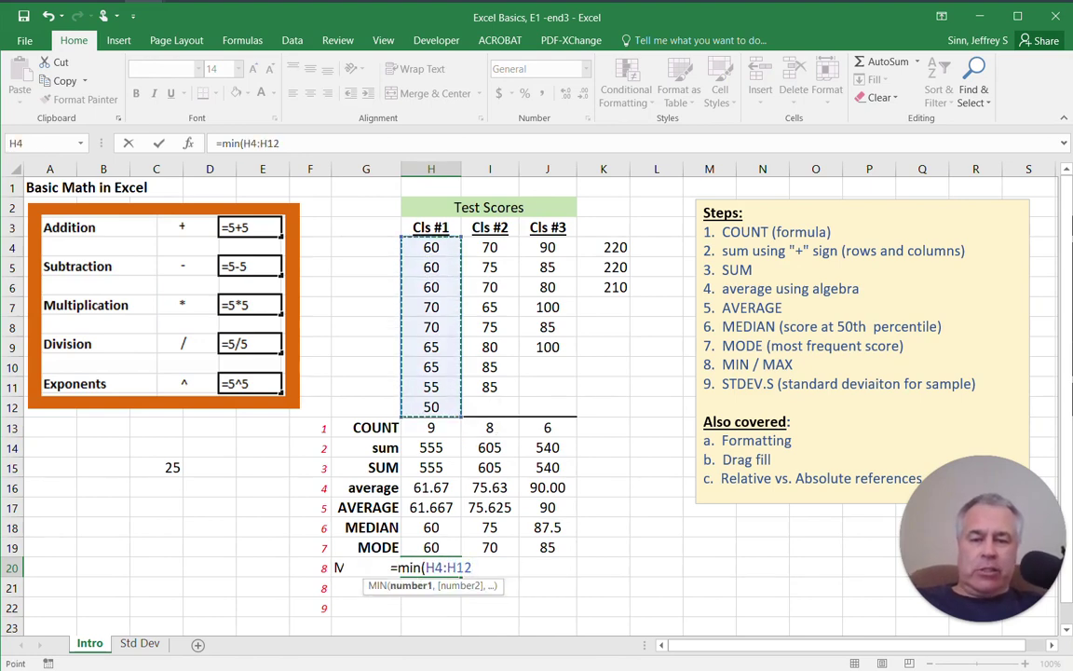
pyautogui.write(')')
pyautogui.press('Return')
pyautogui.press('Up')
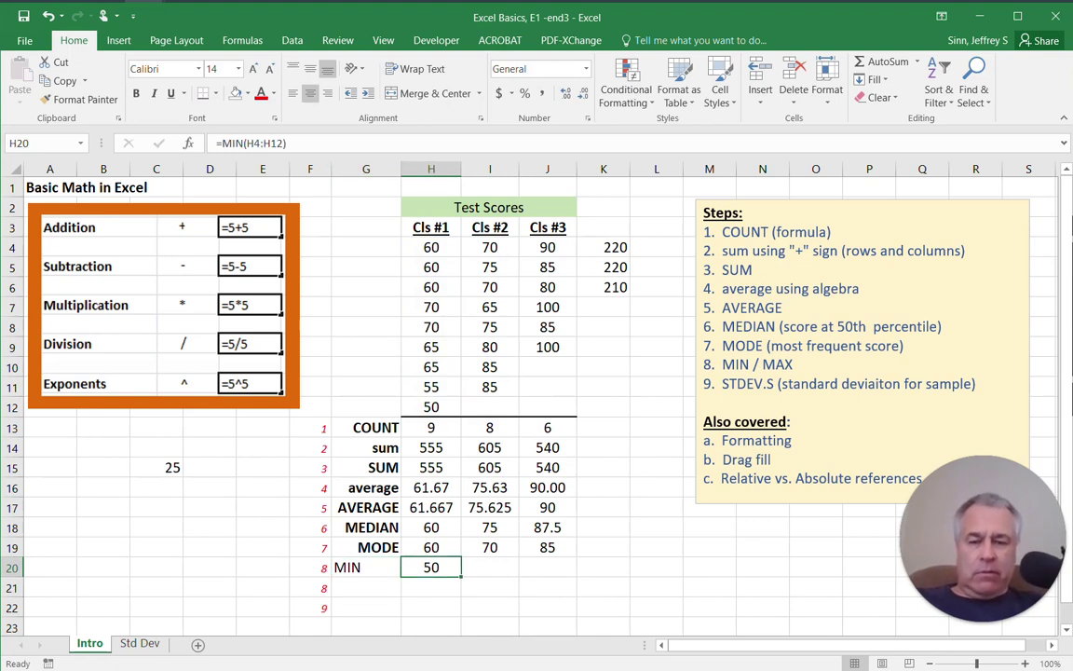
pyautogui.moveTo(462, 576); pyautogui.dragTo(563, 573)
pyautogui.click(490, 607)
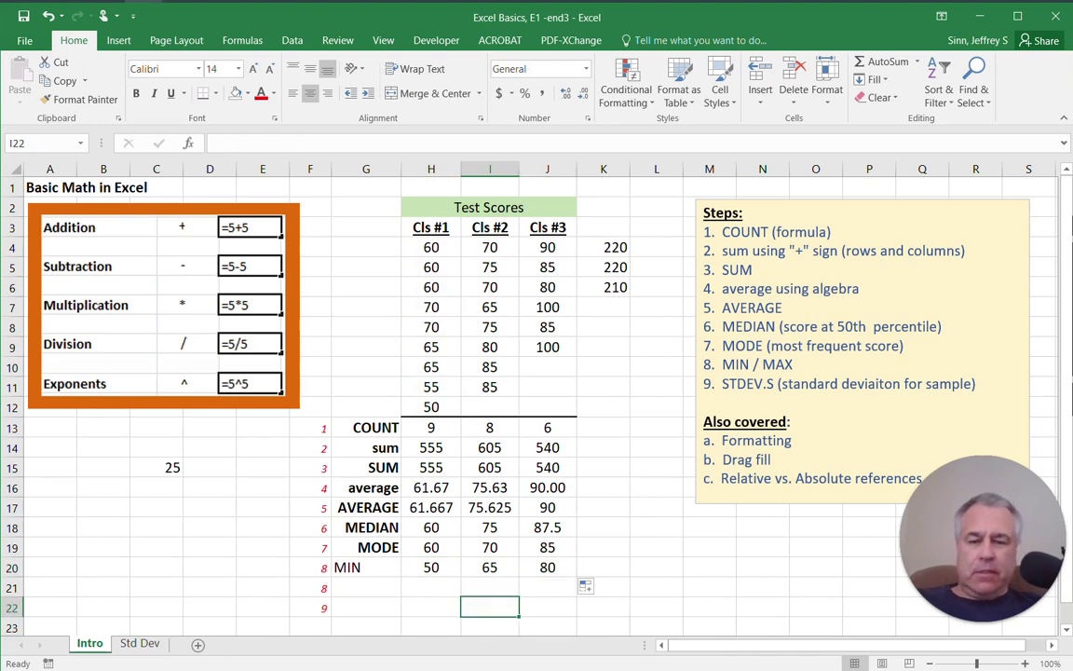
# Copy the MODE label's formatting onto the empty cells E18:E20 with Format Painter.
pyautogui.click(366, 567)
pyautogui.click(366, 588)
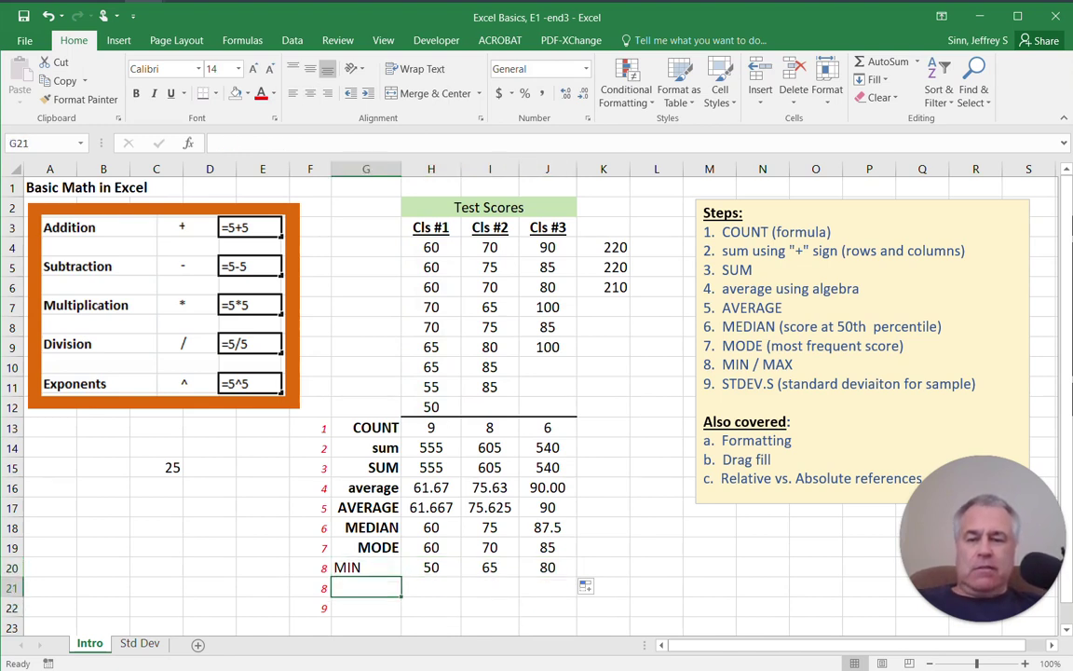
pyautogui.click(367, 567)
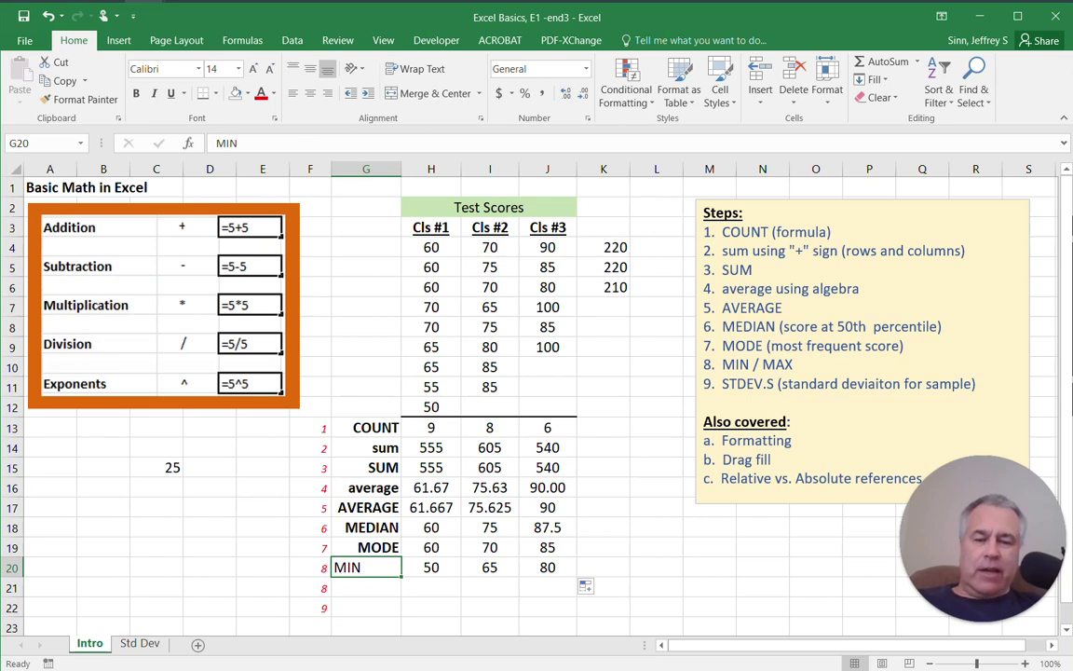
pyautogui.click(366, 548)
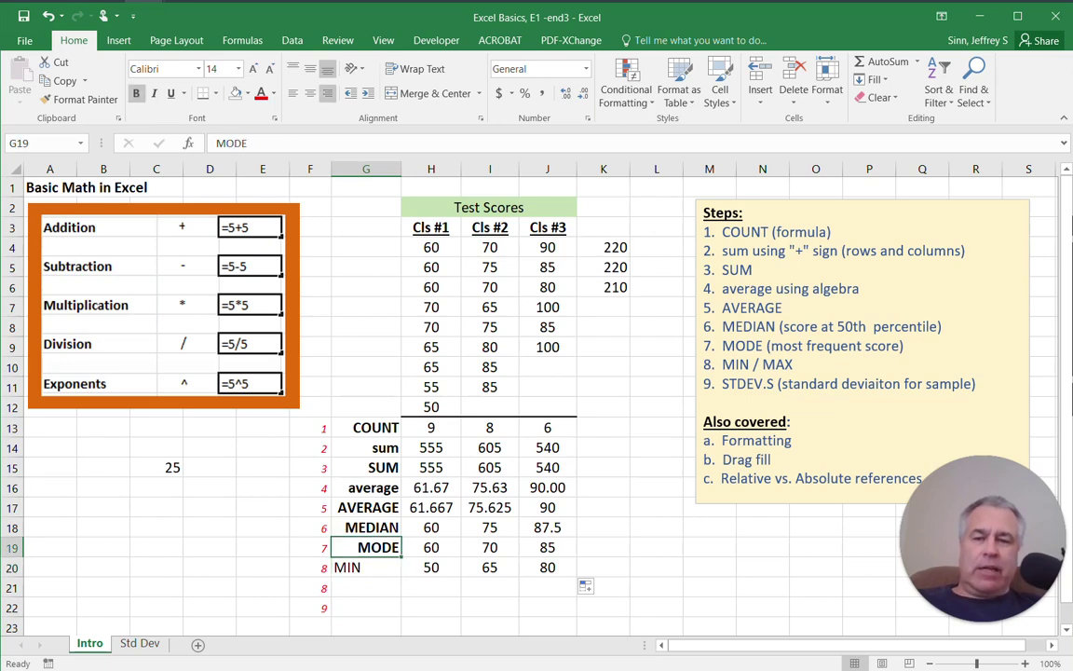
pyautogui.click(75, 103)
pyautogui.moveTo(263, 527); pyautogui.dragTo(279, 565)
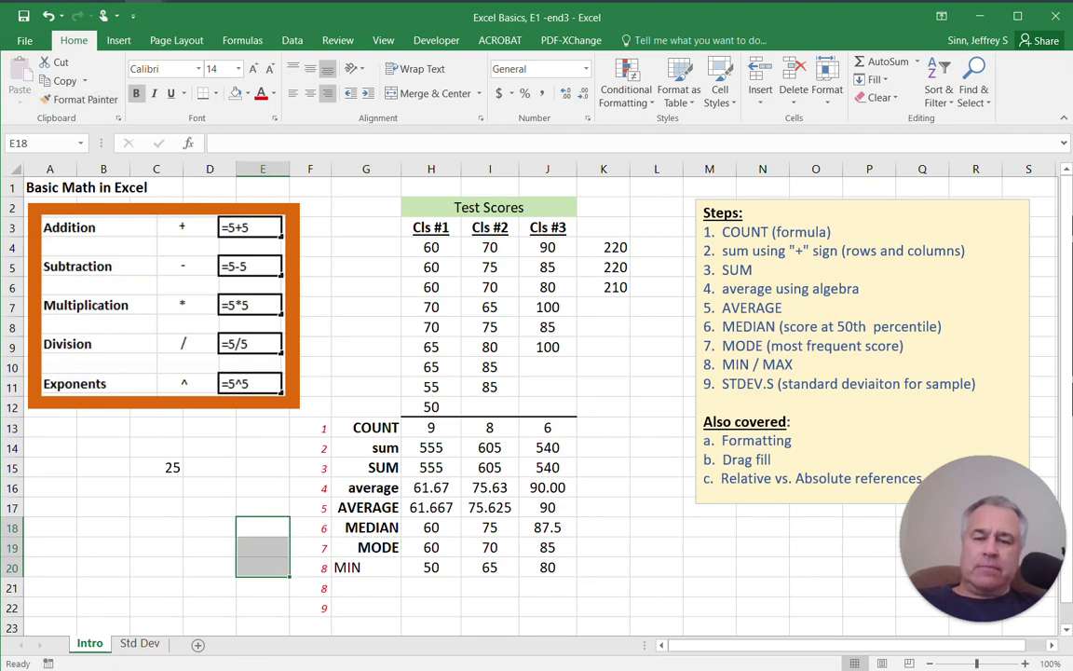
# Copy the MODE label's formatting to the MIN label in G20 with Format Painter.
pyautogui.click(365, 547)
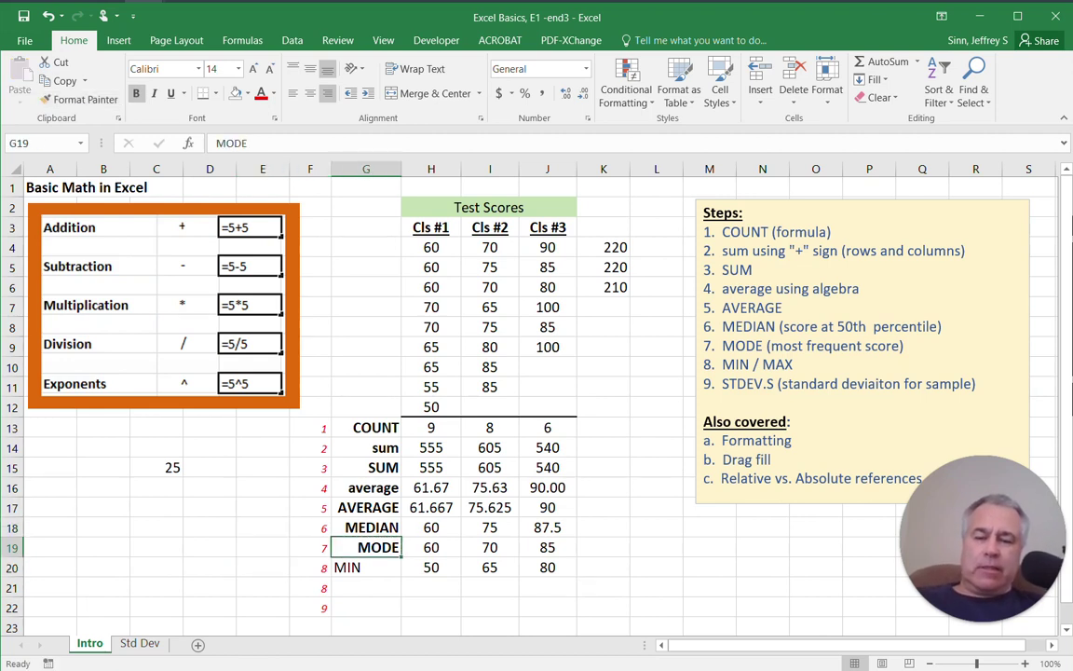
pyautogui.click(79, 99)
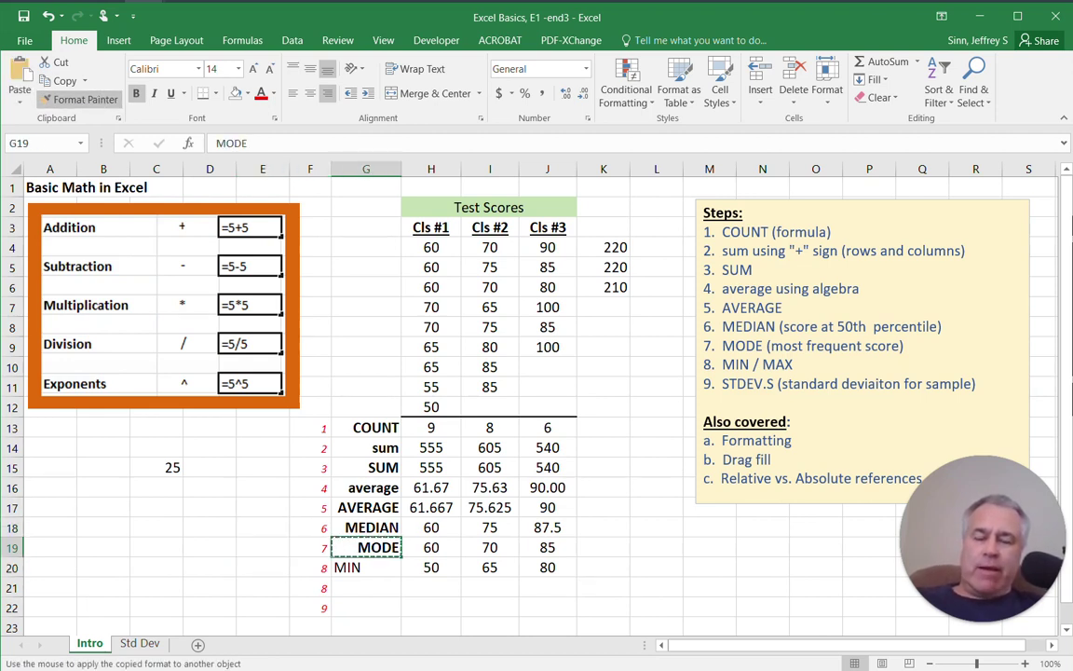
pyautogui.click(373, 568)
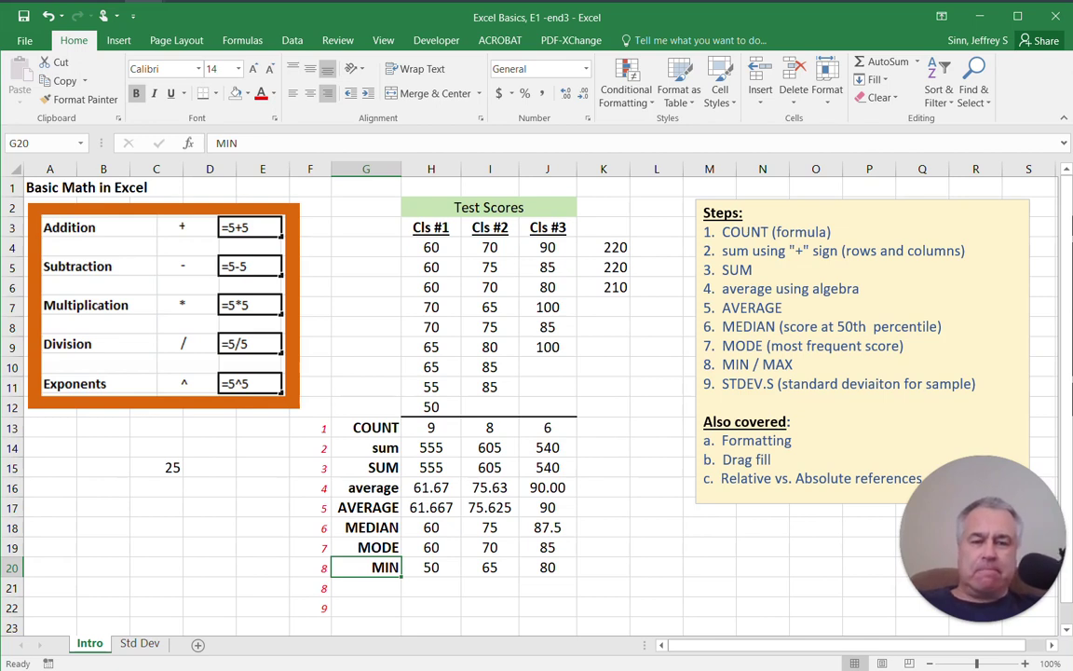
# Label cell G21, in the row below MIN, as MAX.
pyautogui.click(366, 588)
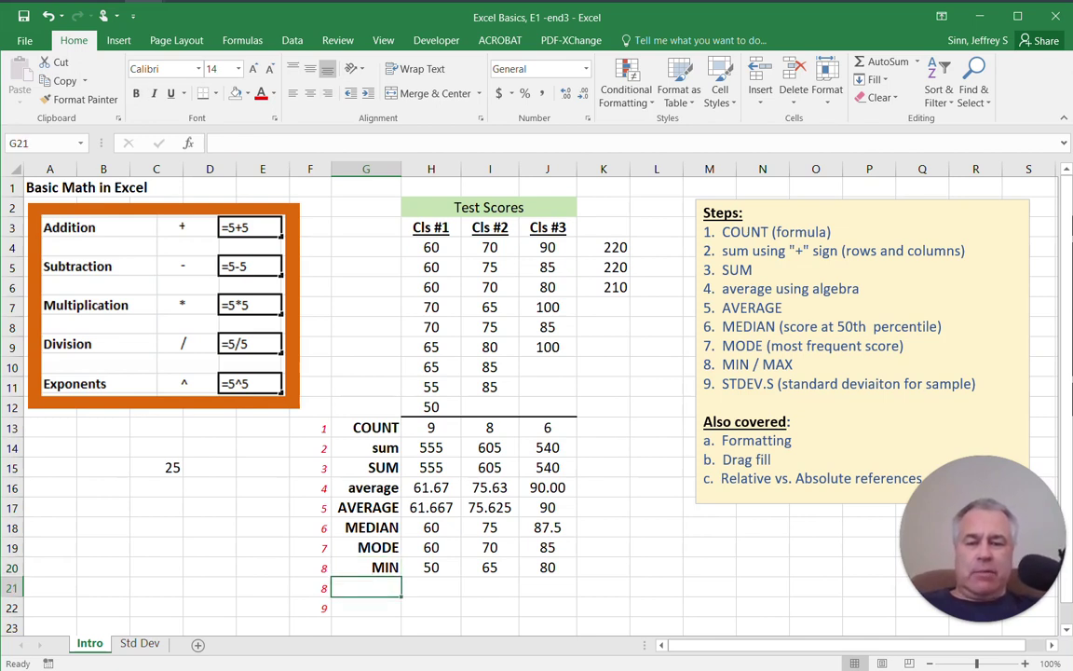
pyautogui.write('Max')
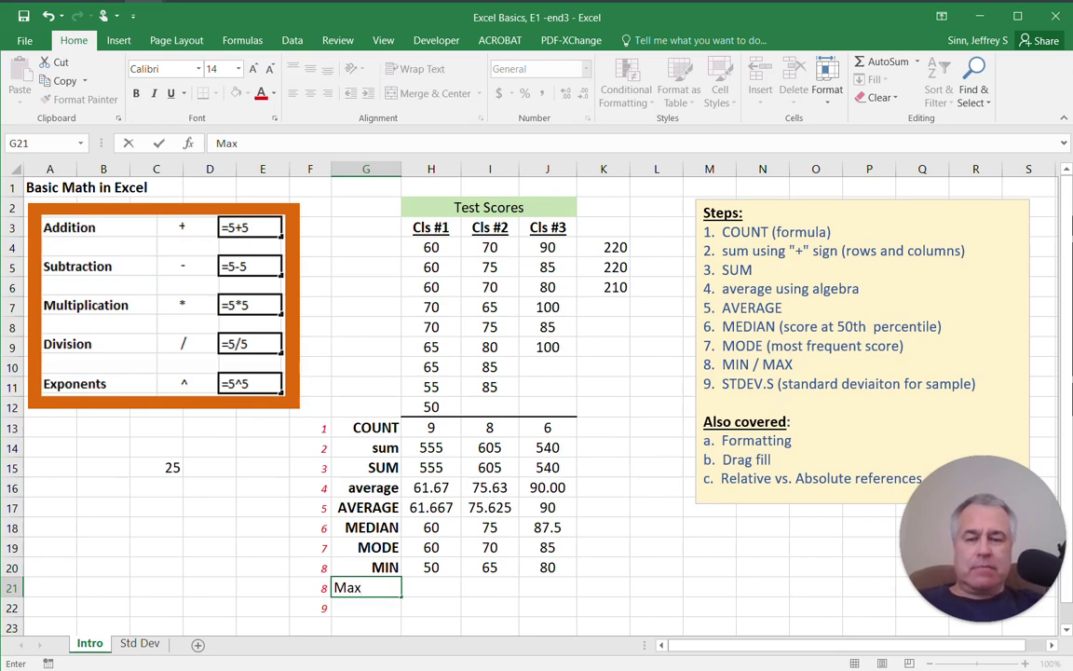
pyautogui.press('BackSpace')
pyautogui.press('BackSpace')
pyautogui.write('AX')
pyautogui.press('Tab')
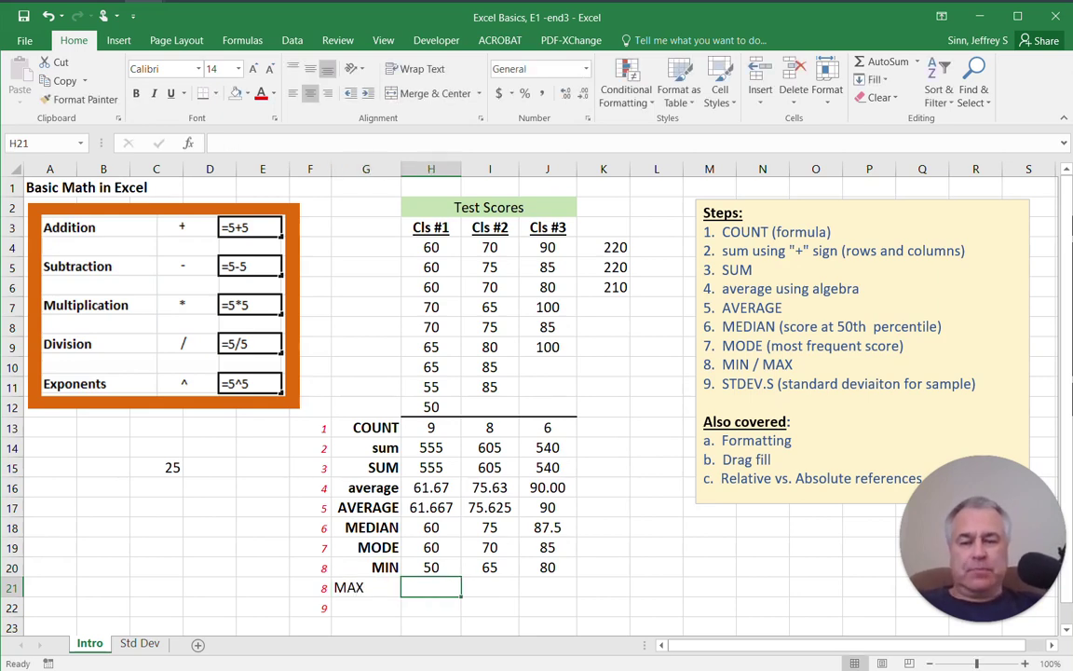
# Calculate the highest Cls #1 score in H21 with =MAX(H4:H12) and fill the formula across to J21.
pyautogui.write('=maz')
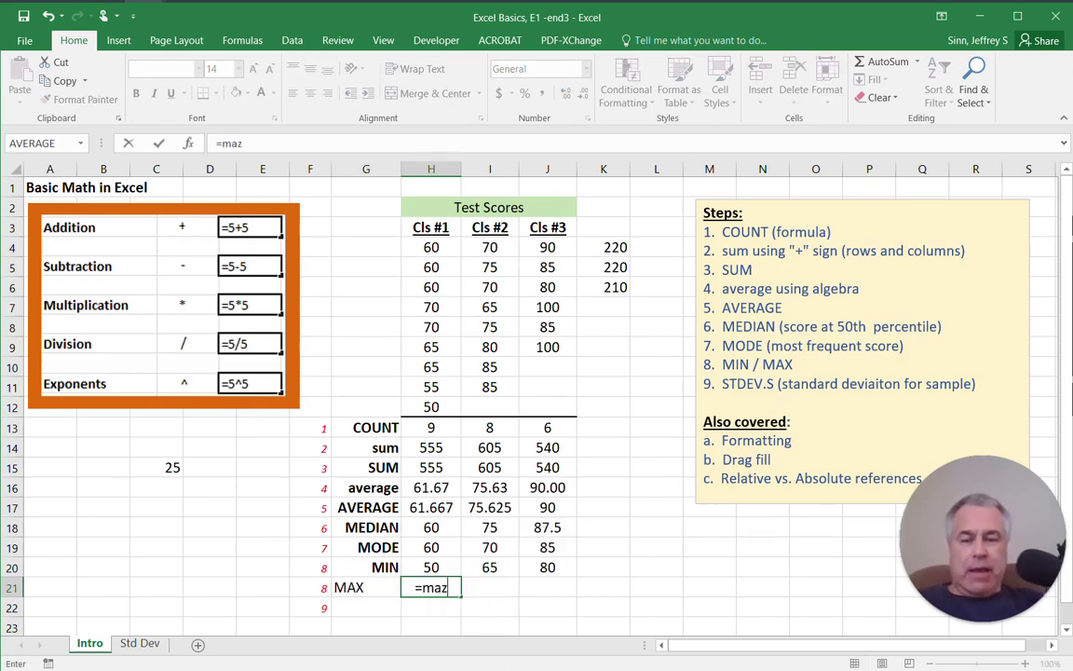
pyautogui.press('BackSpace')
pyautogui.write('x(')
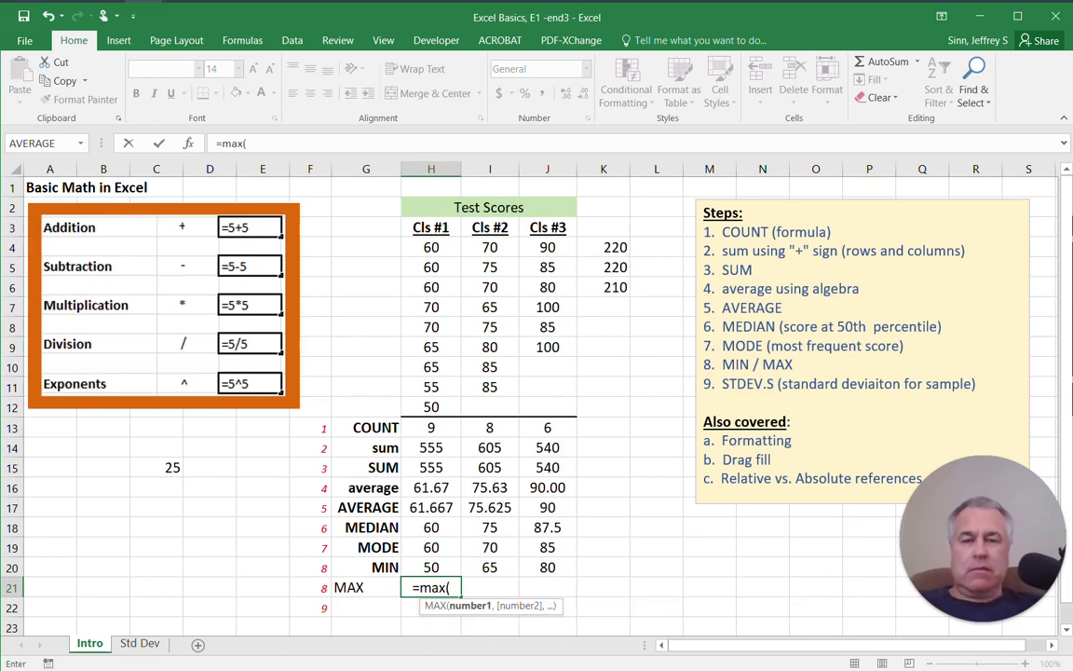
pyautogui.moveTo(430, 247); pyautogui.dragTo(430, 407)
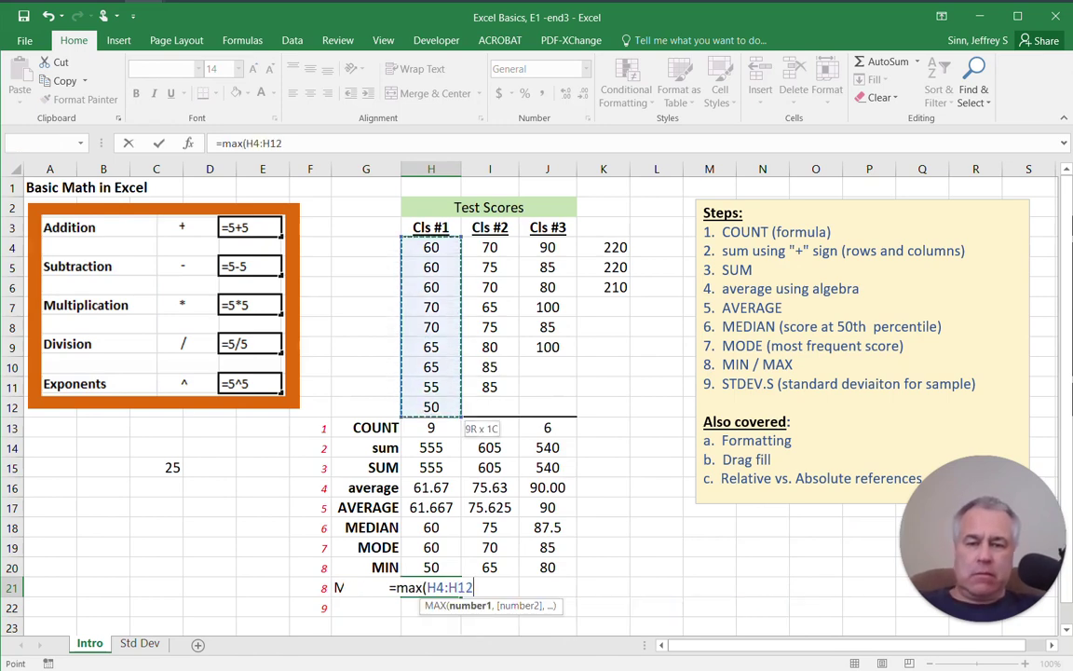
pyautogui.write(')')
pyautogui.press('Return')
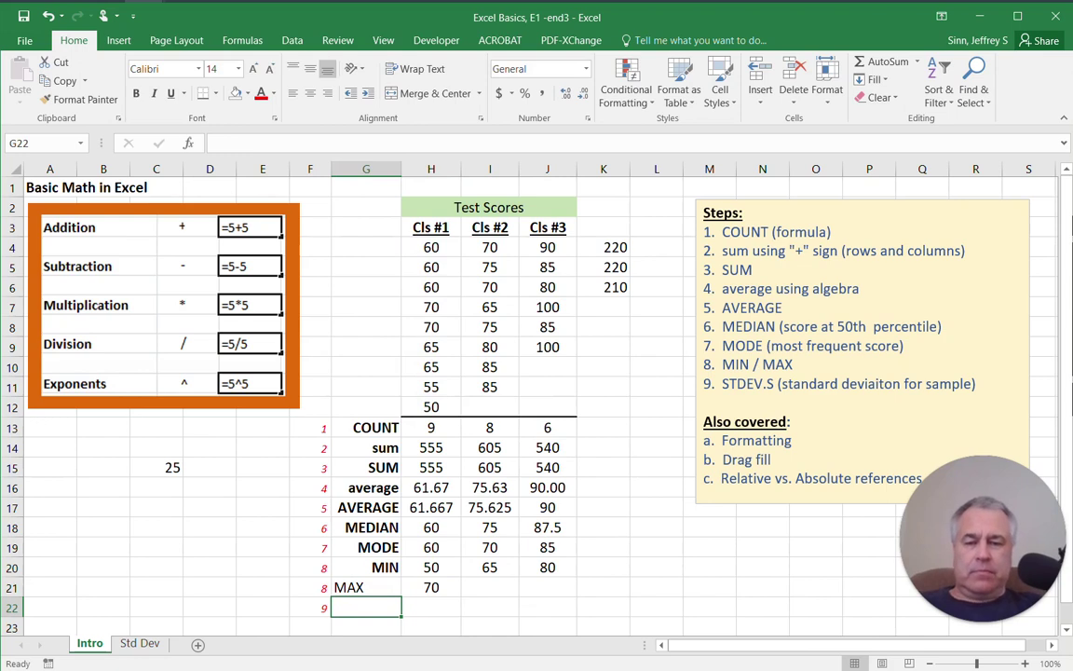
pyautogui.click(431, 588)
pyautogui.moveTo(461, 598); pyautogui.dragTo(550, 592)
# Label cell G22, in the row below MAX, as STDEV.S in capital letters.
pyautogui.click(366, 607)
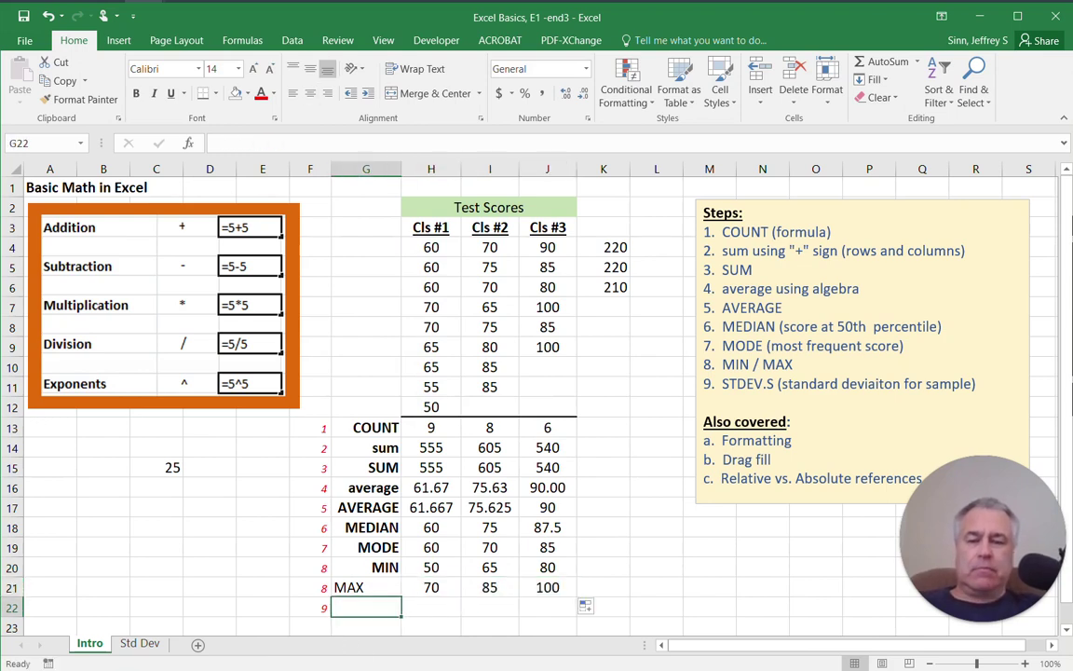
pyautogui.write('S')
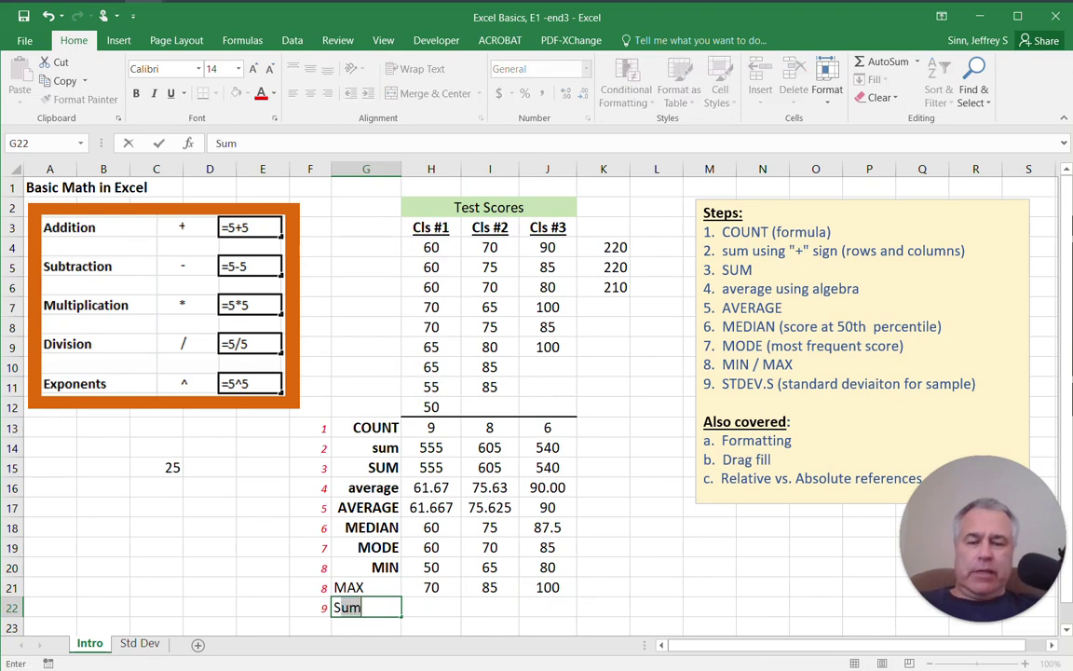
pyautogui.write('dev.s')
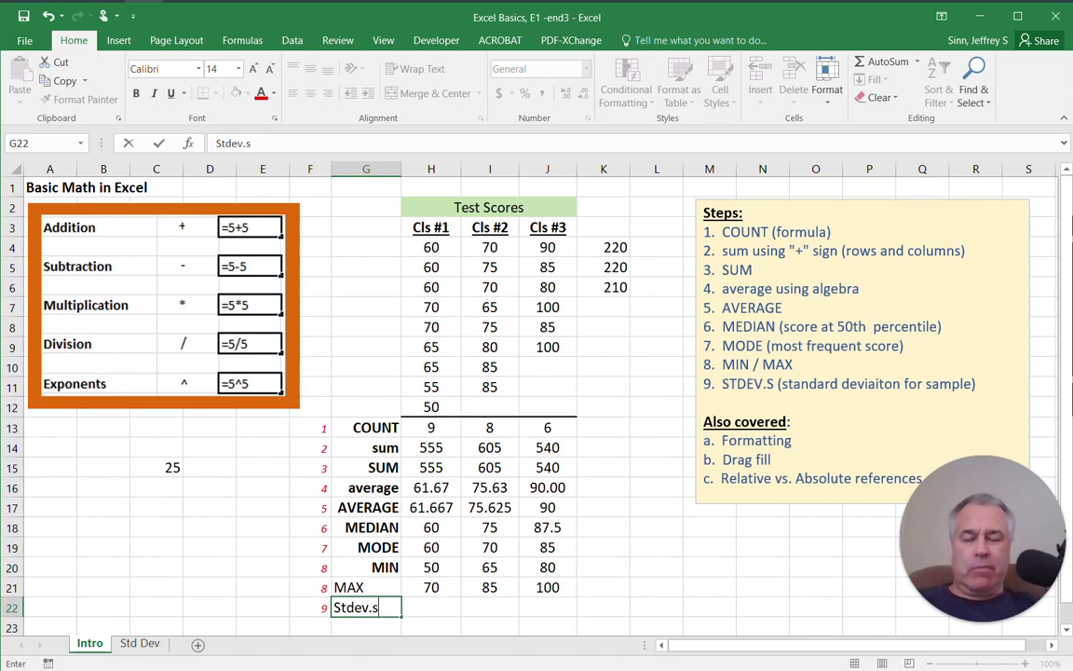
pyautogui.press('Tab')
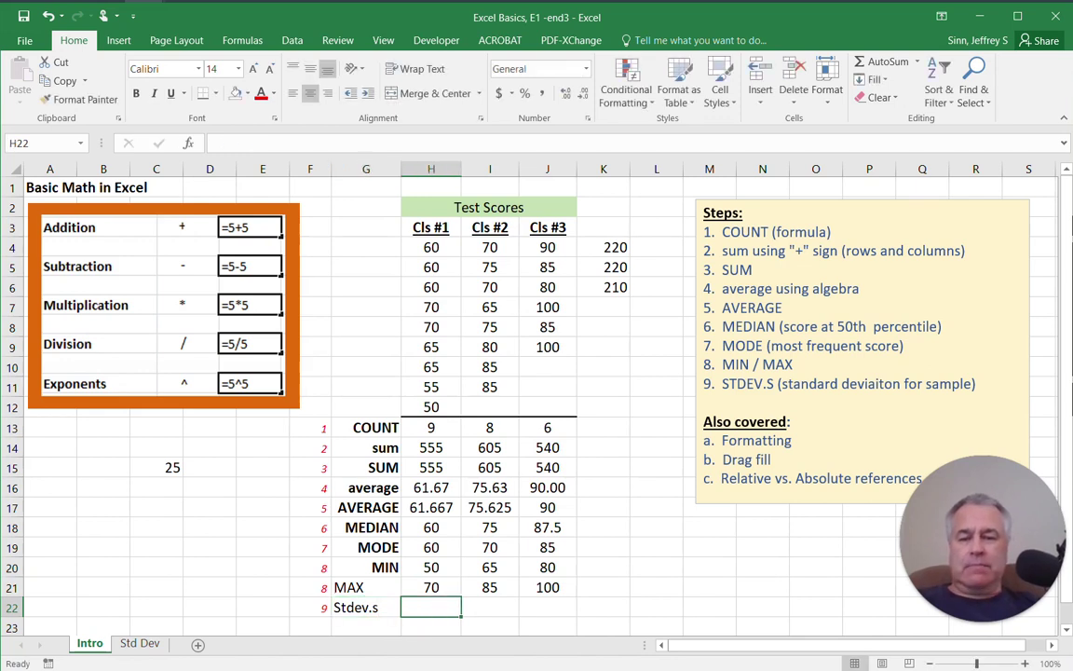
pyautogui.press('Left')
pyautogui.write('STE')
pyautogui.press('BackSpace')
pyautogui.write('D')
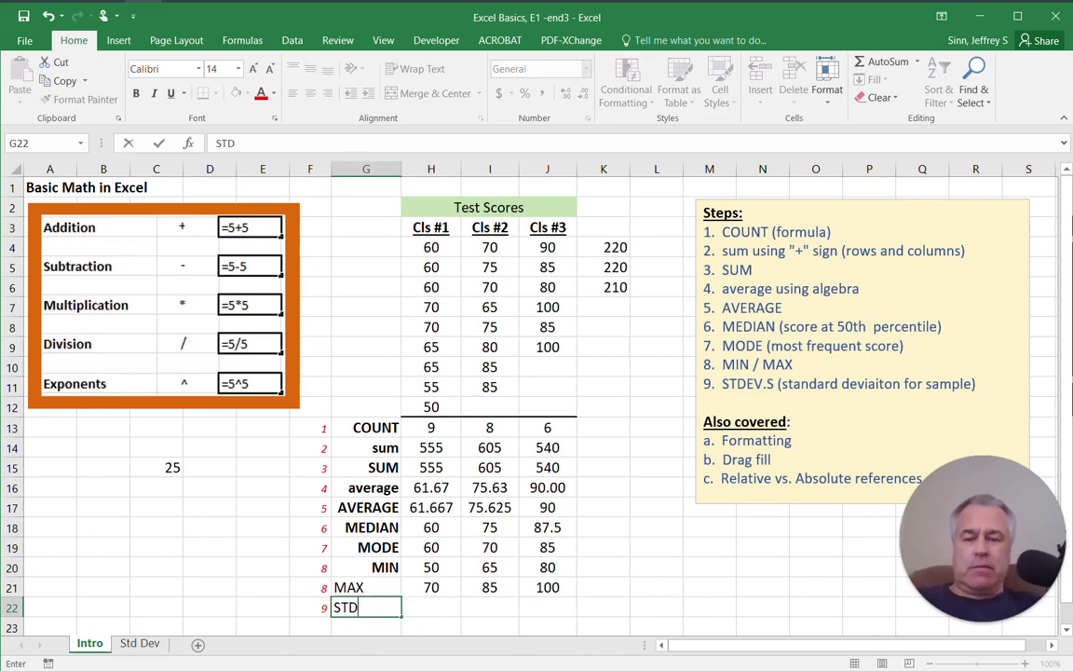
pyautogui.write('EV.S')
pyautogui.press('Tab')
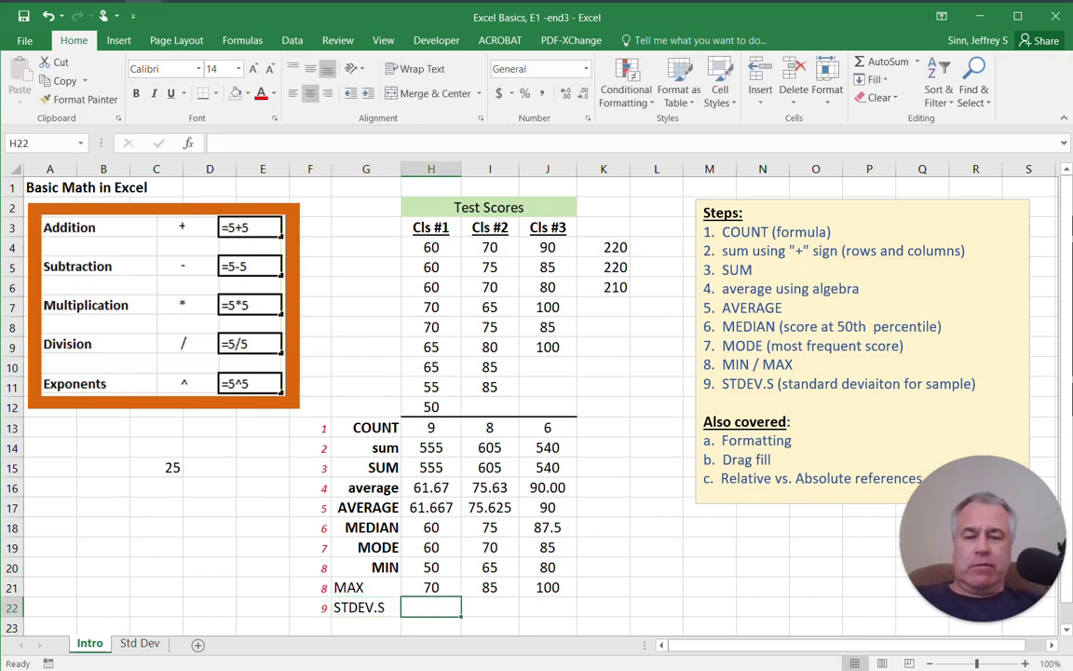
# Calculate the Cls #1 sample standard deviation in H22 with =STDEV.S(H4:H12) and fill the formula across to J22.
pyautogui.write('=std')
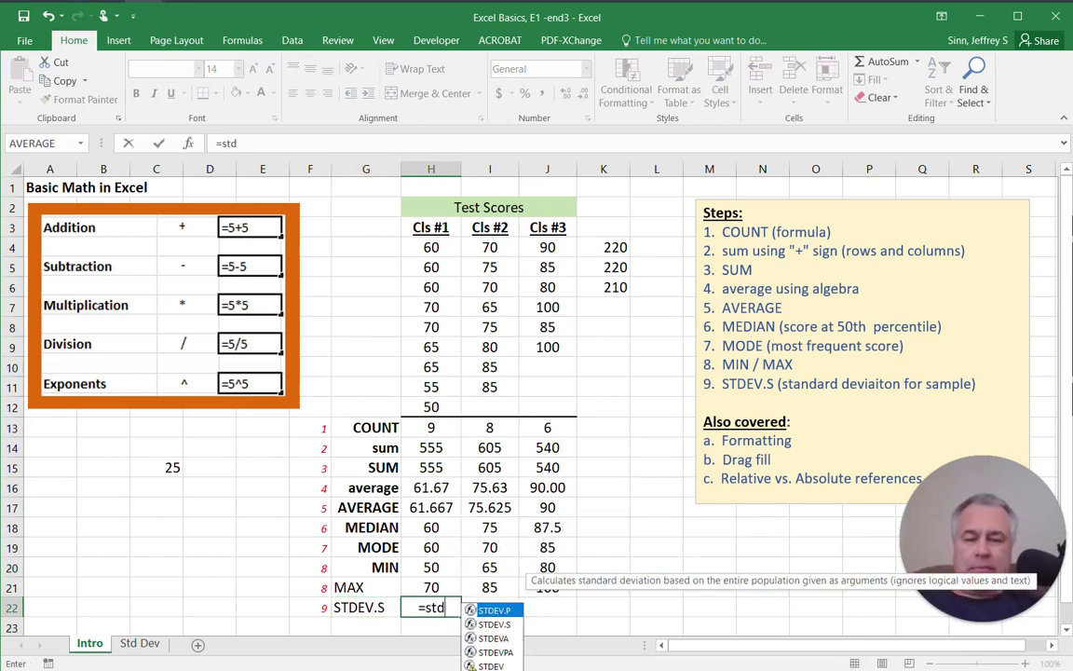
pyautogui.write('ev.')
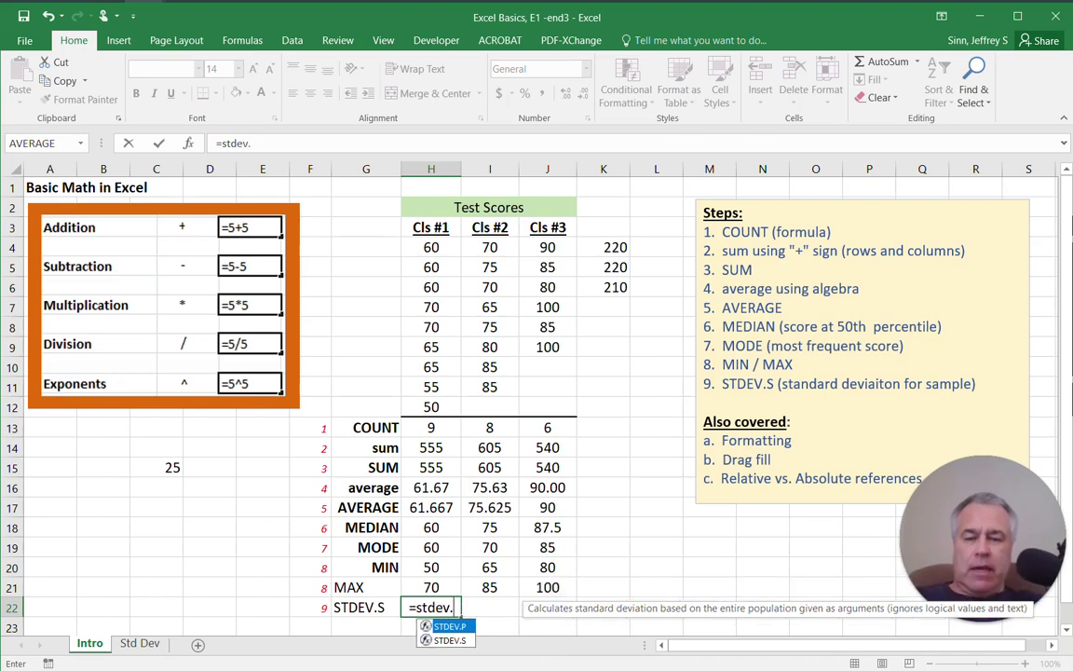
pyautogui.write('s(')
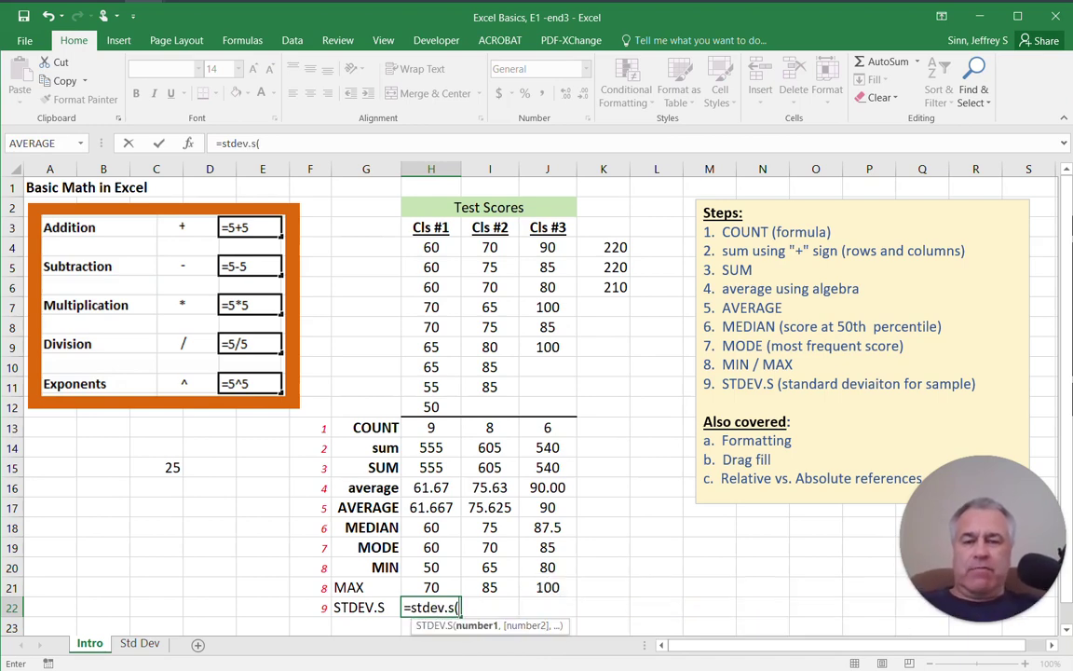
pyautogui.moveTo(430, 247); pyautogui.dragTo(431, 407)
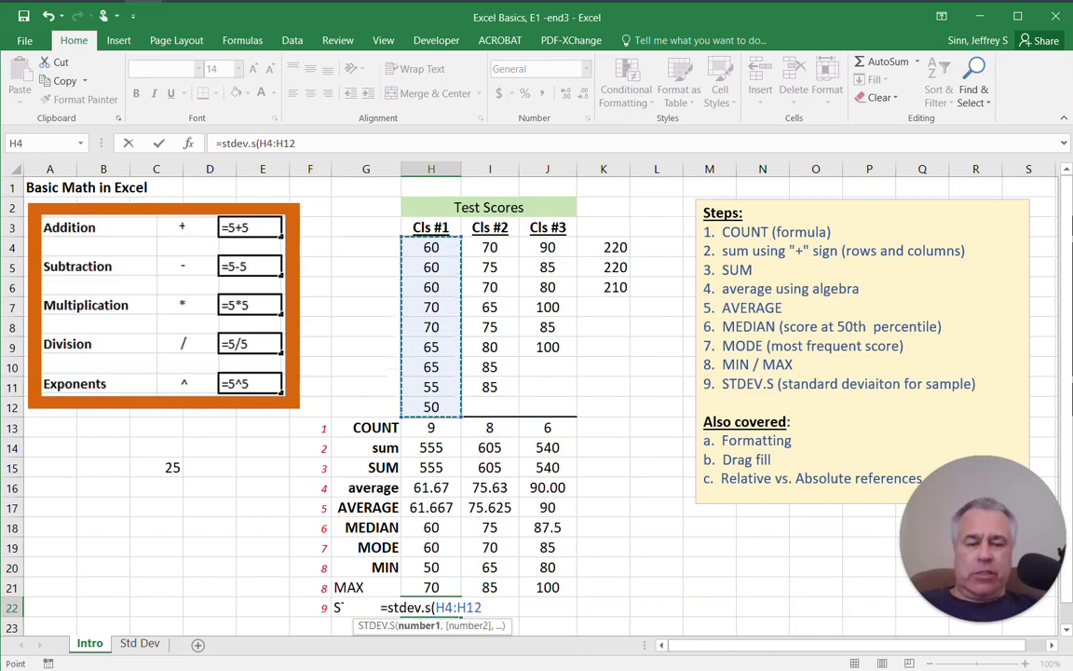
pyautogui.write(')')
pyautogui.press('Return')
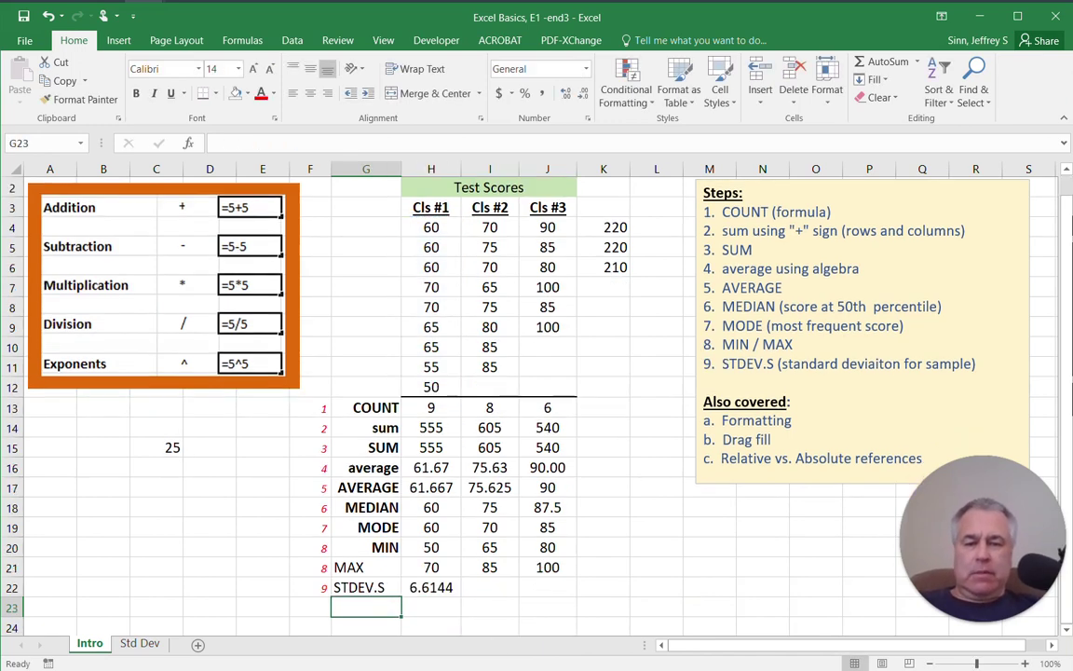
pyautogui.click(430, 588)
pyautogui.moveTo(461, 597); pyautogui.dragTo(564, 588)
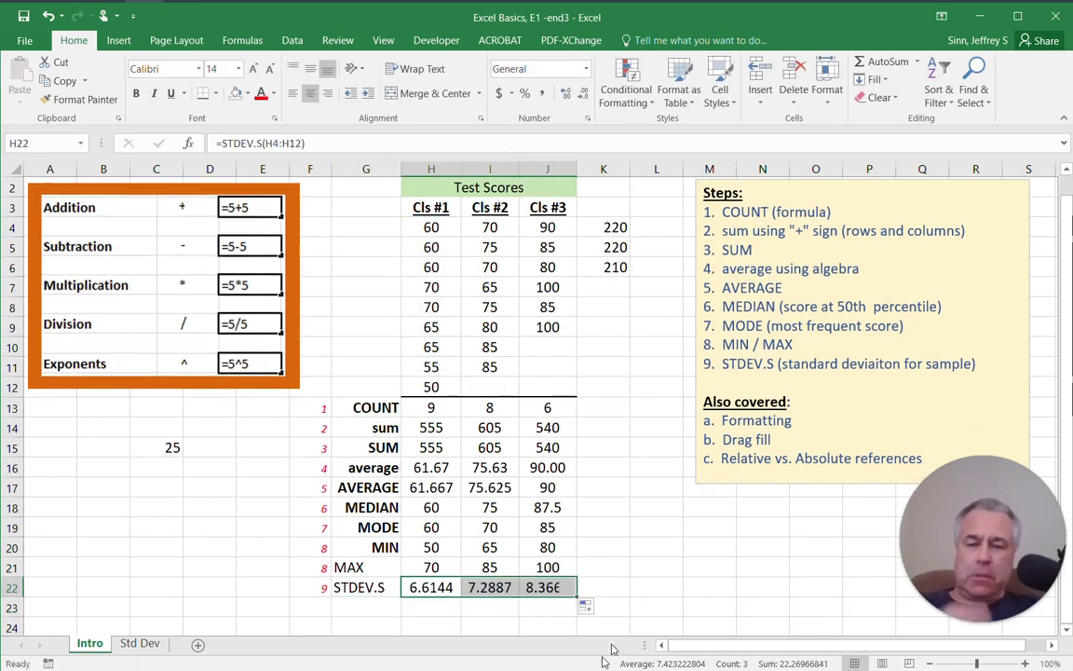
pyautogui.click(657, 588)
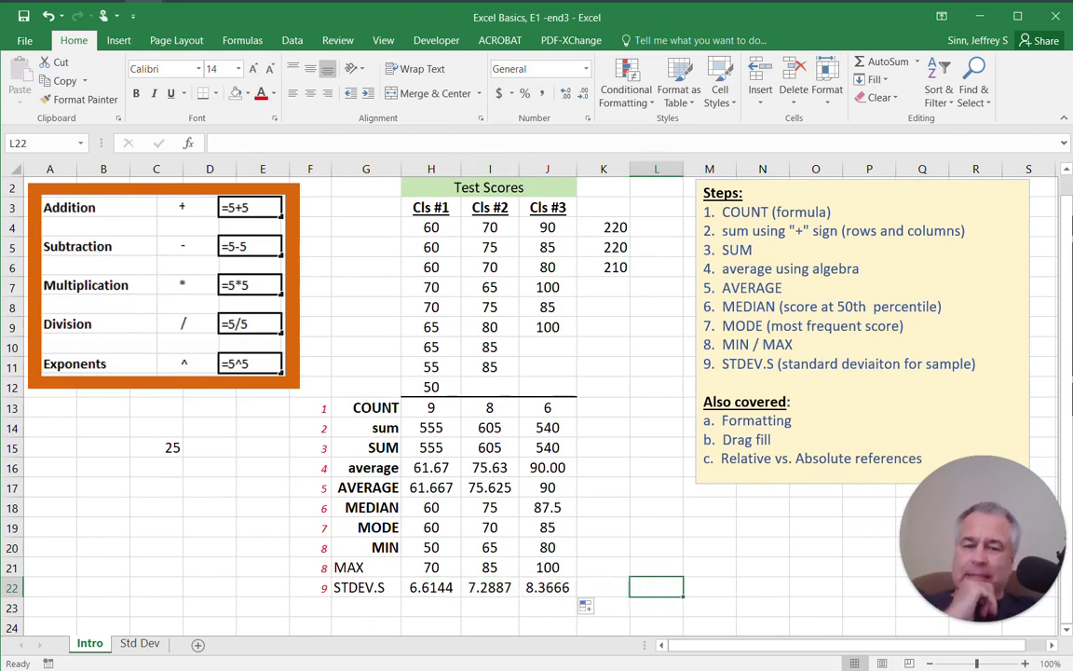
# Reduce the STDEV.S results in H22:J22 and the AVERAGE results in H17:J17 to two decimal places.
pyautogui.moveTo(430, 587); pyautogui.dragTo(550, 587)
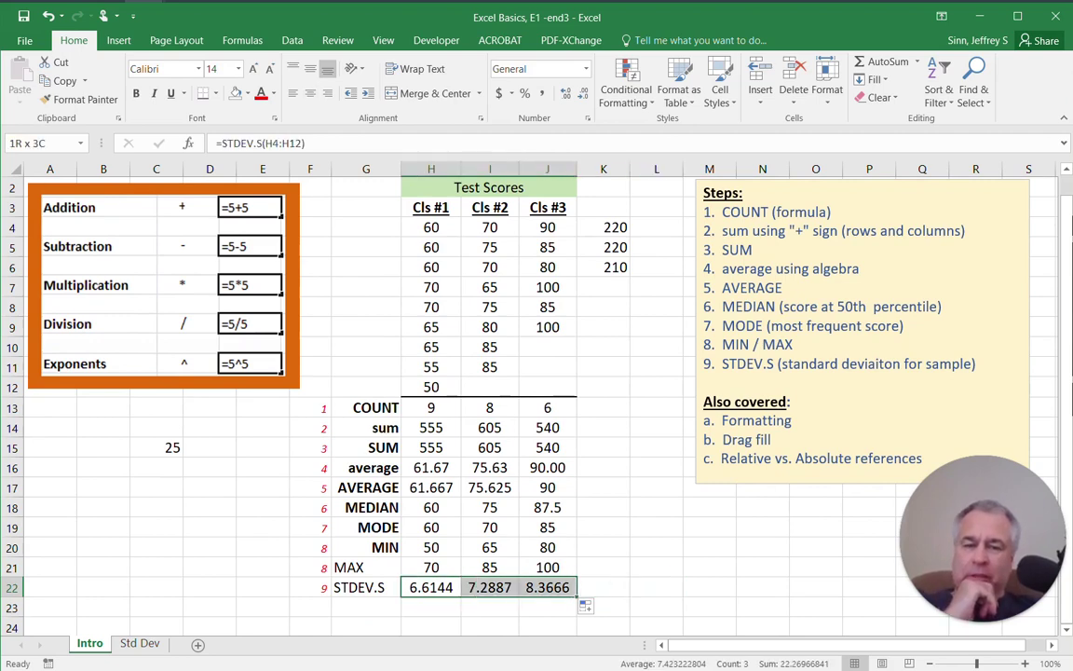
pyautogui.click(584, 102)
pyautogui.click(585, 102)
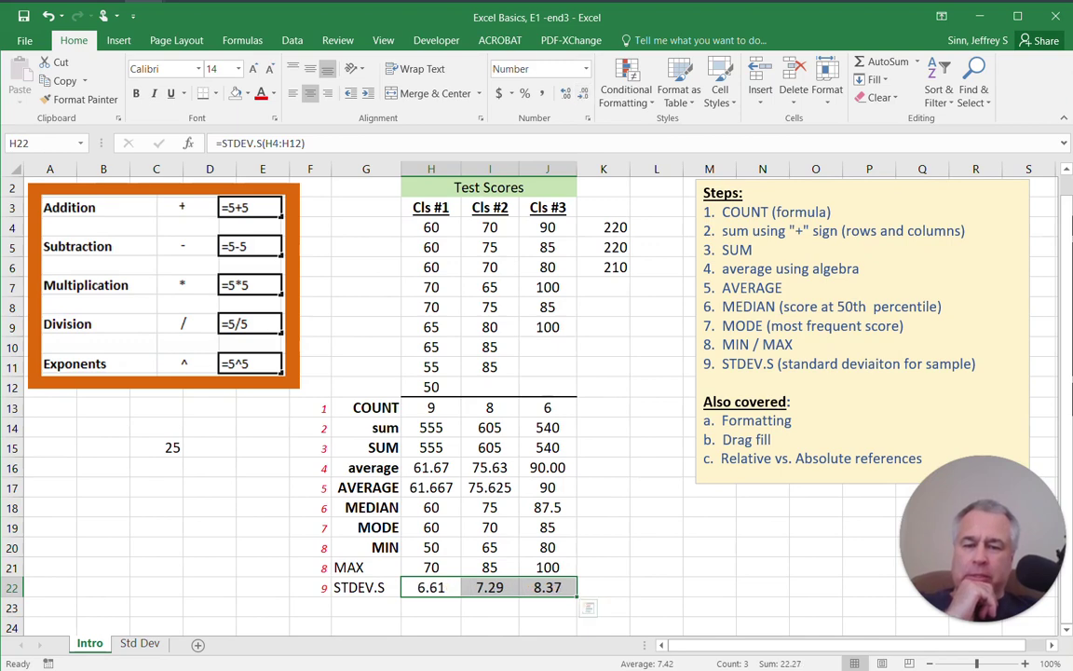
pyautogui.moveTo(430, 488); pyautogui.dragTo(547, 488)
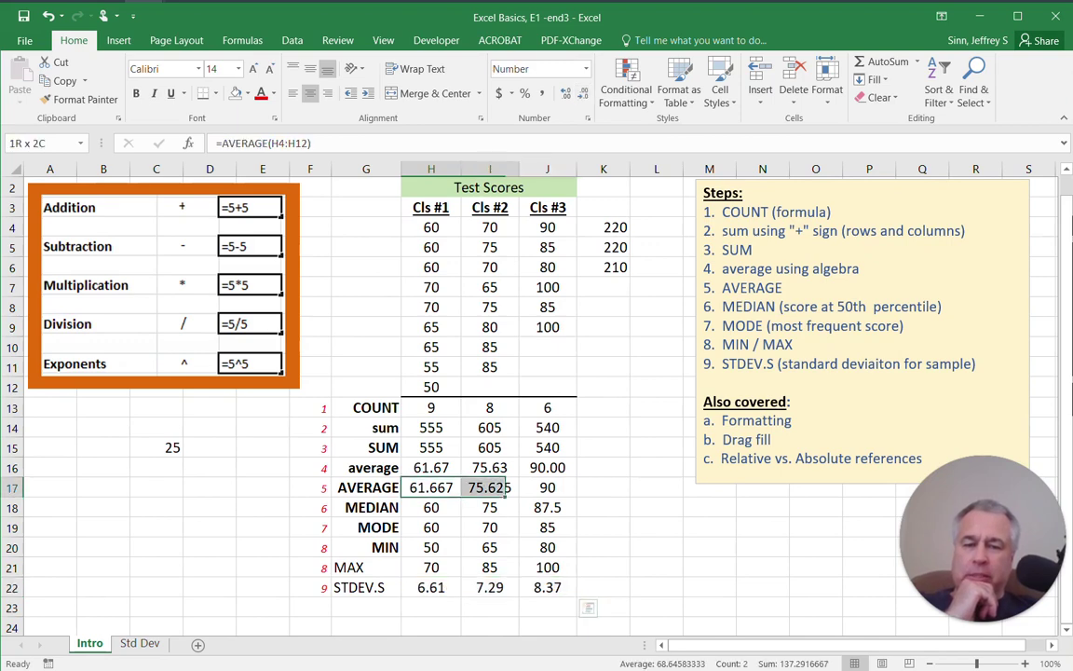
pyautogui.click(584, 95)
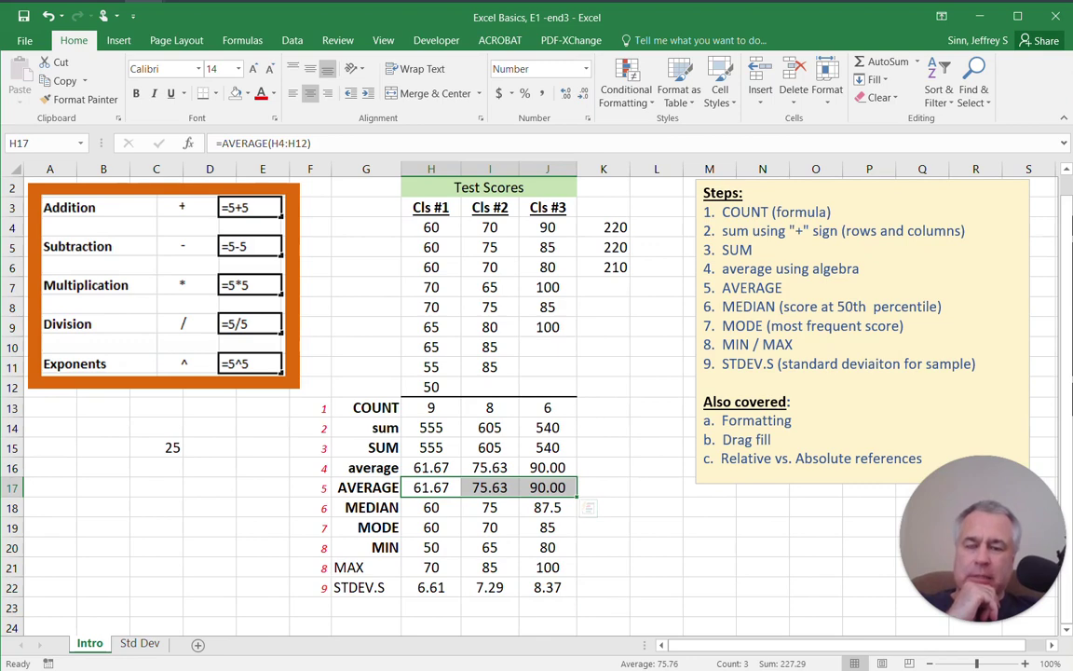
pyautogui.click(365, 626)
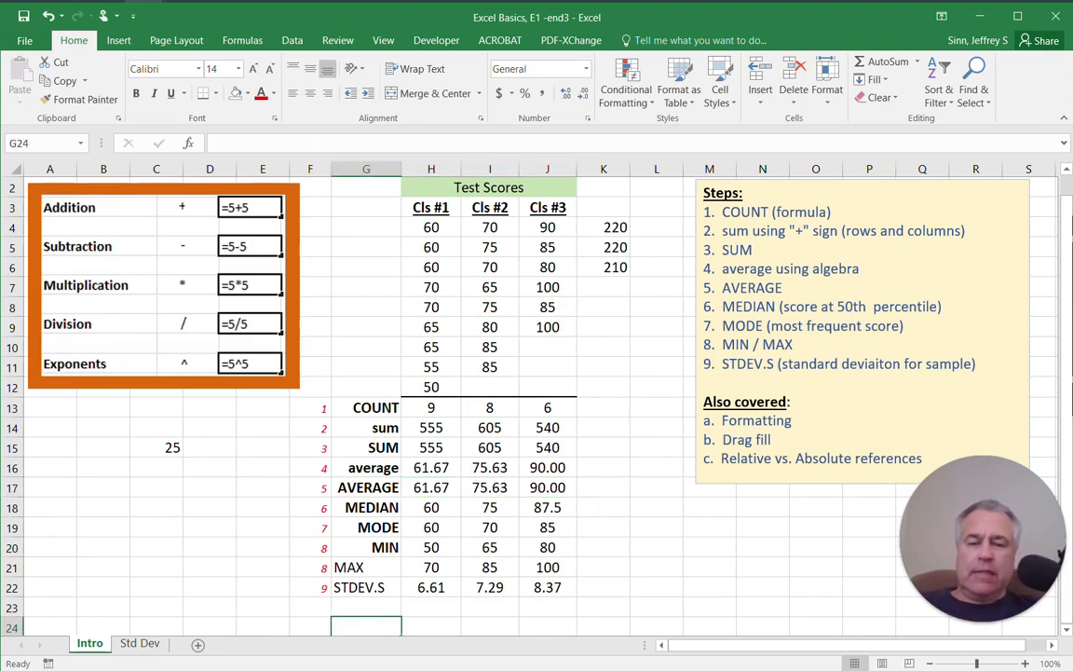
# Copy the MIN label's formatting to the MAX and STDEV.S labels in G21:G22 with Format Painter.
pyautogui.click(365, 548)
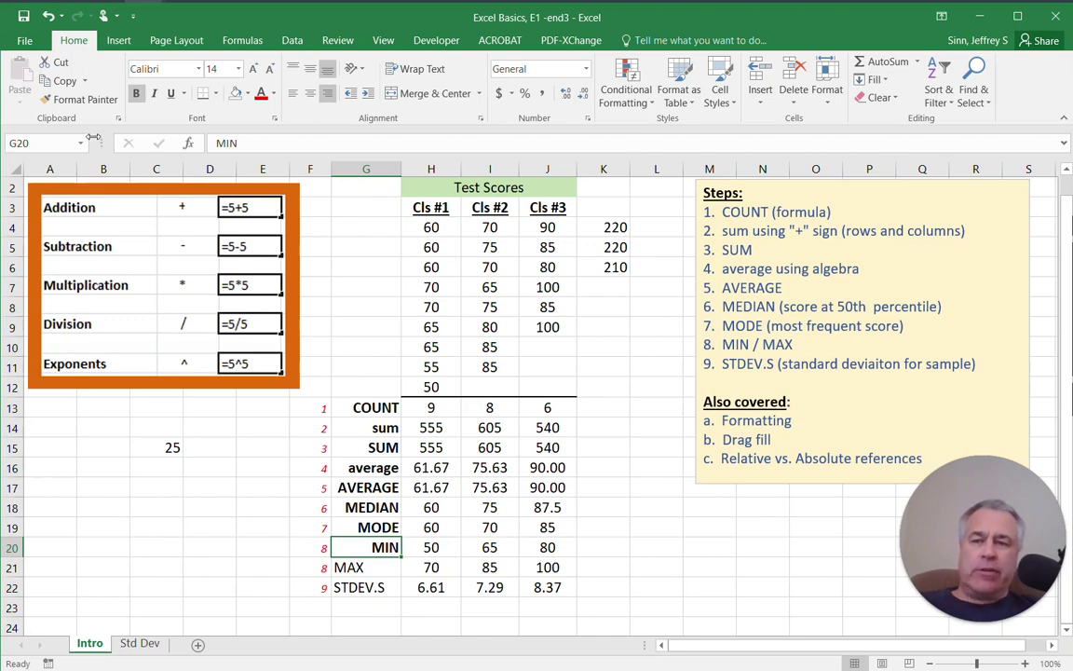
pyautogui.click(80, 99)
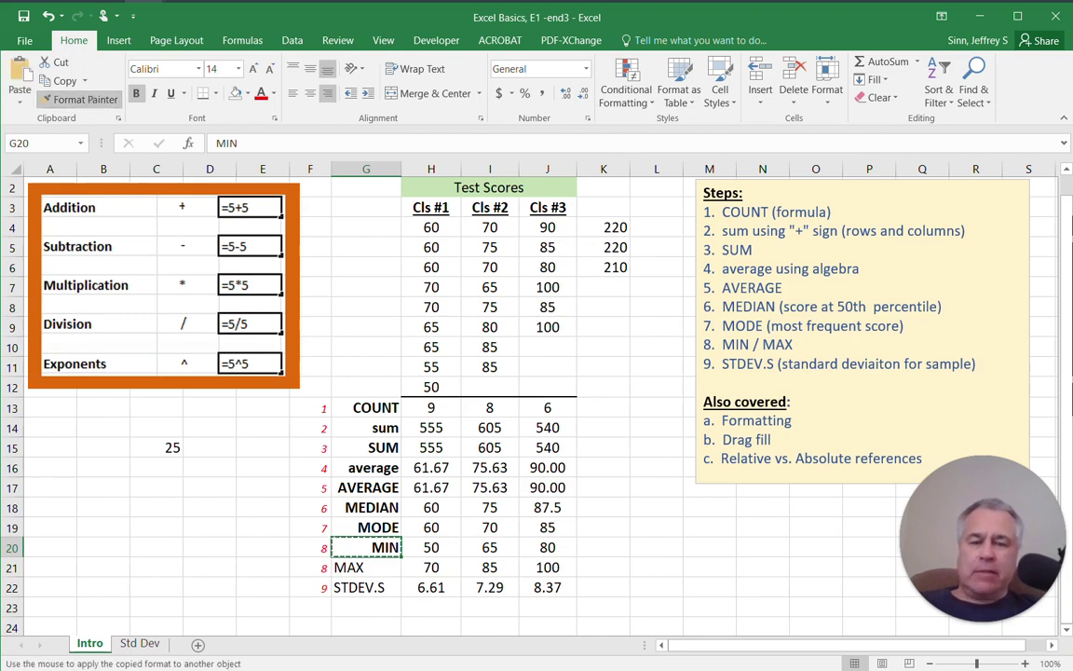
pyautogui.moveTo(365, 568); pyautogui.dragTo(365, 587)
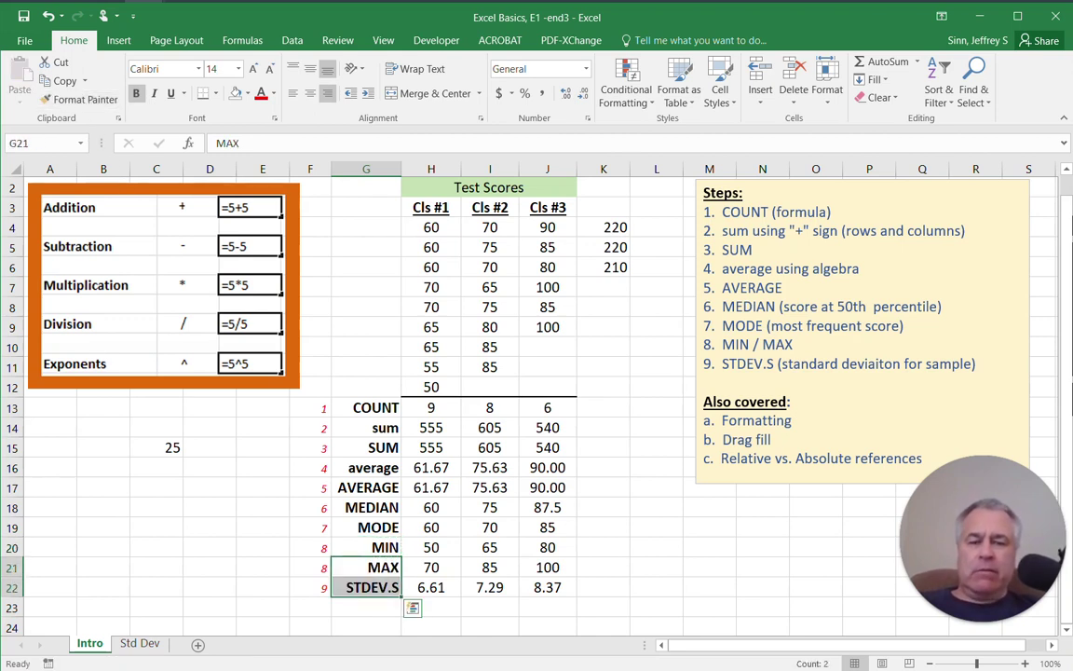
pyautogui.click(656, 608)
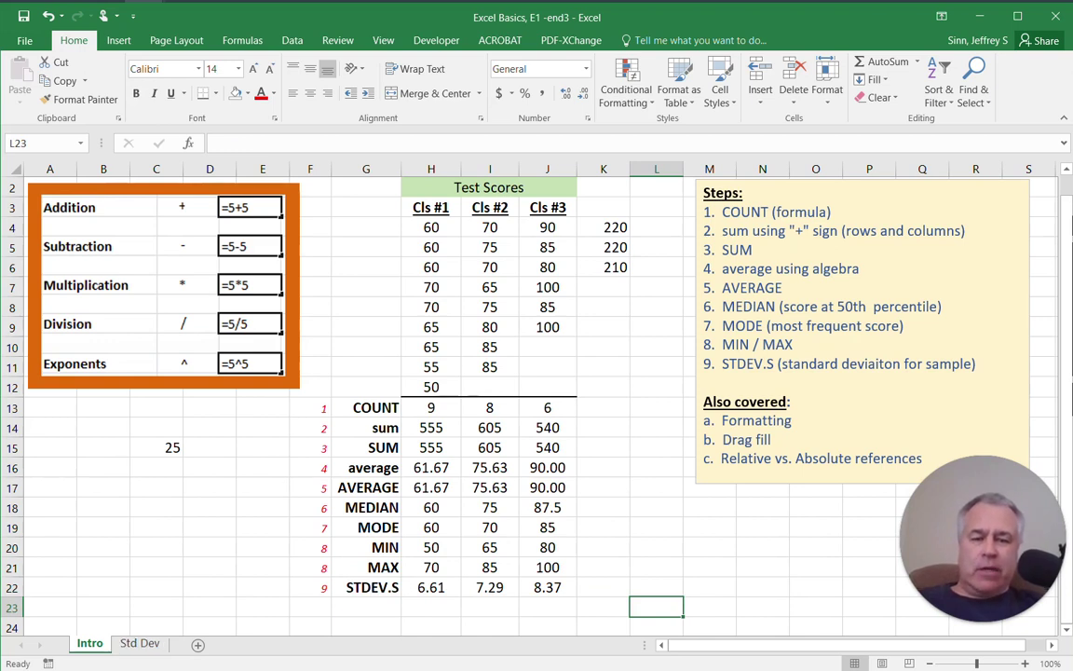
pyautogui.click(367, 608)
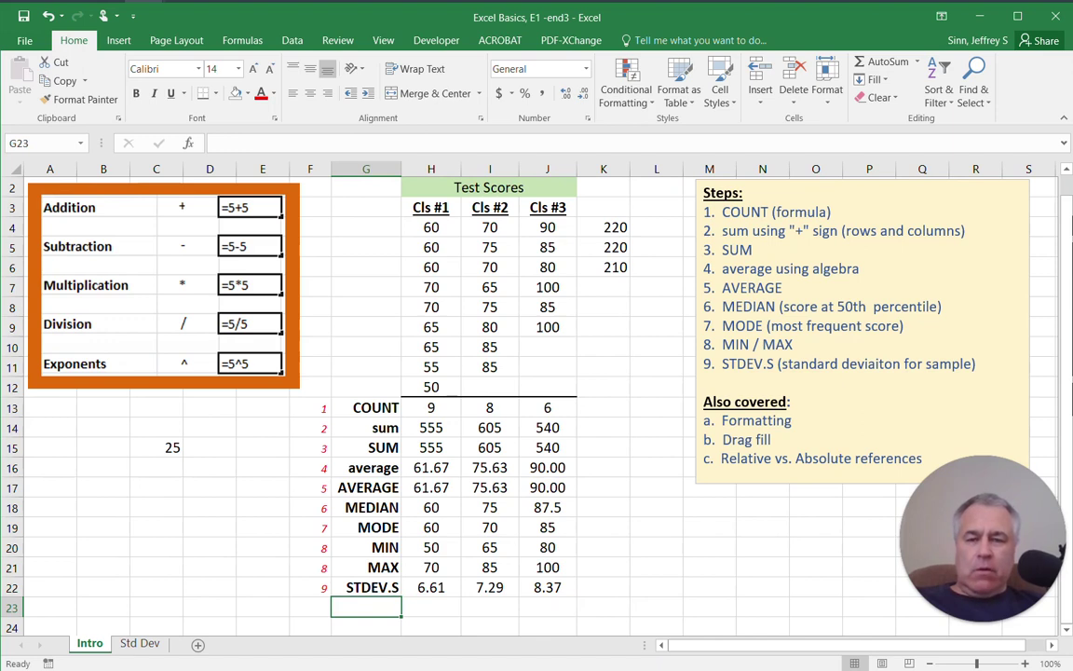
# Check the average, count and sum of the selected Cls #1 scores (H4:H12) and Cls #2 scores (I4:I7 and I8:I11).
pyautogui.moveTo(431, 227); pyautogui.dragTo(431, 386)
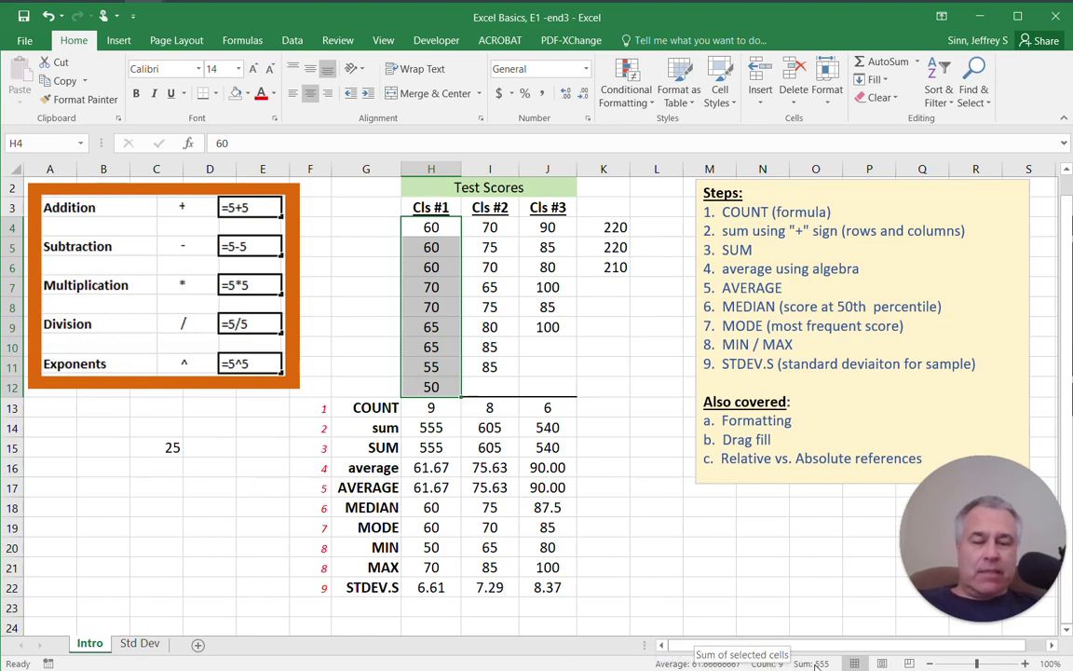
pyautogui.click(657, 567)
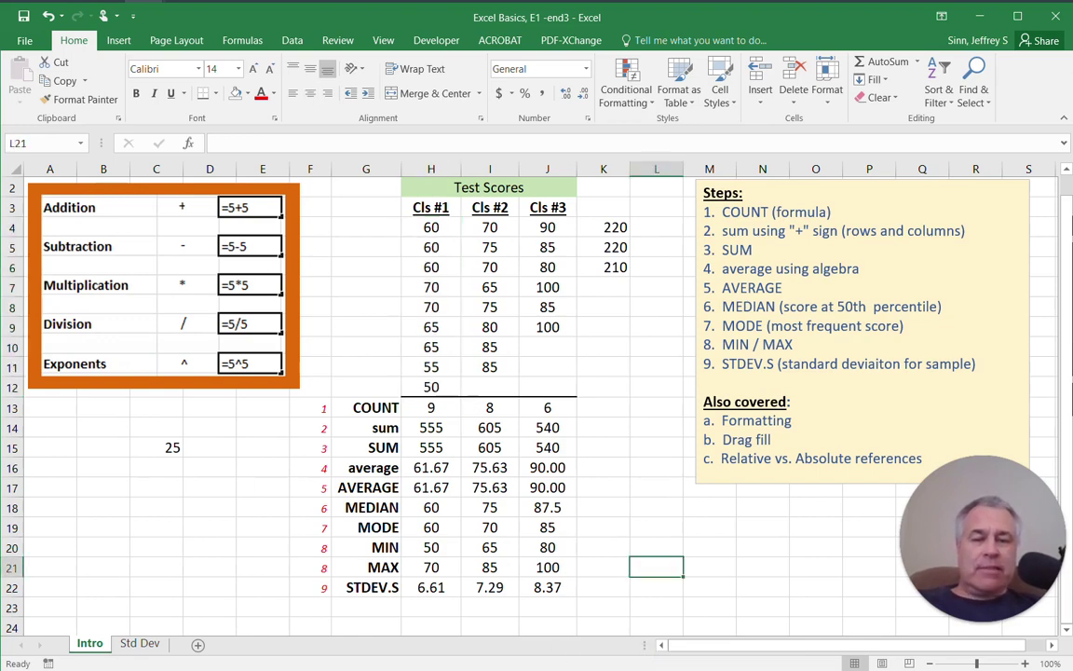
pyautogui.moveTo(490, 227); pyautogui.dragTo(490, 287)
pyautogui.click(657, 427)
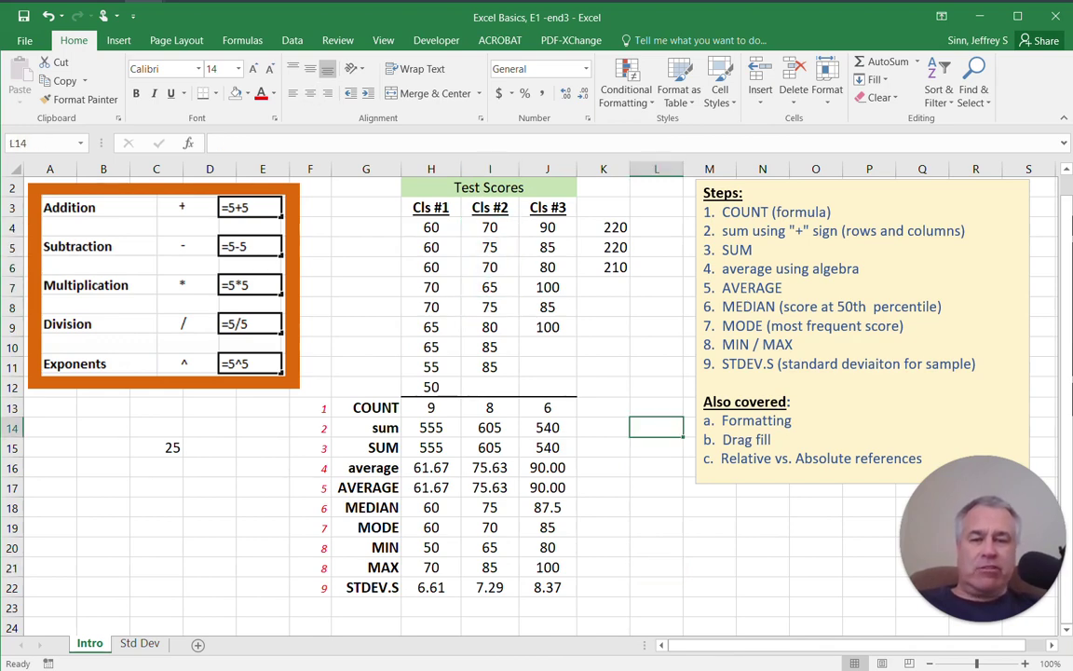
pyautogui.moveTo(490, 227); pyautogui.dragTo(490, 287)
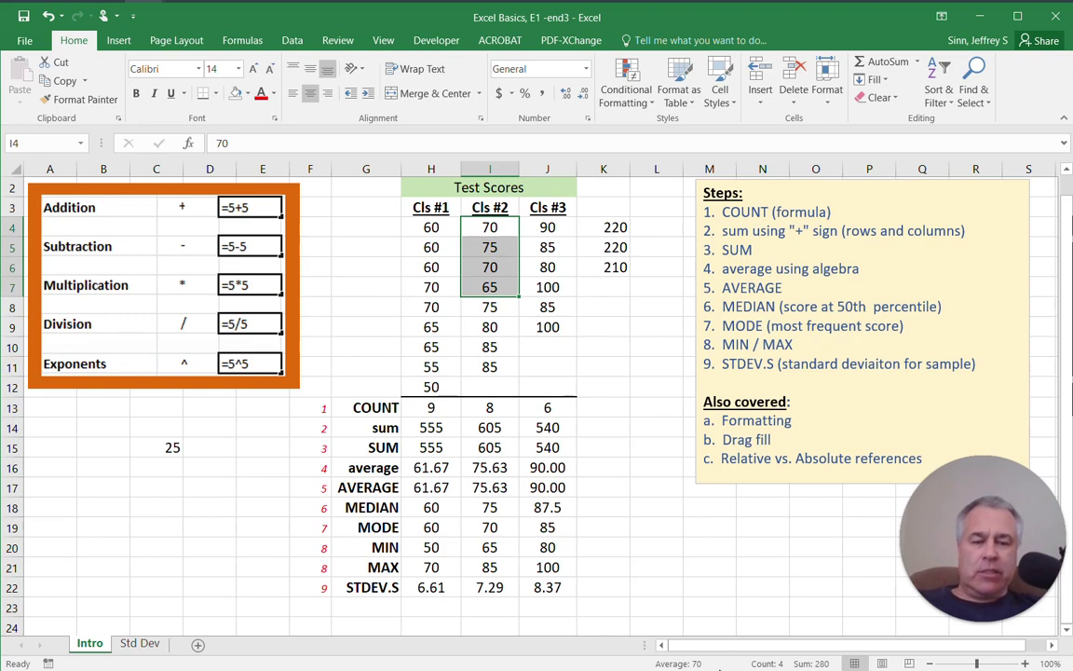
pyautogui.click(657, 346)
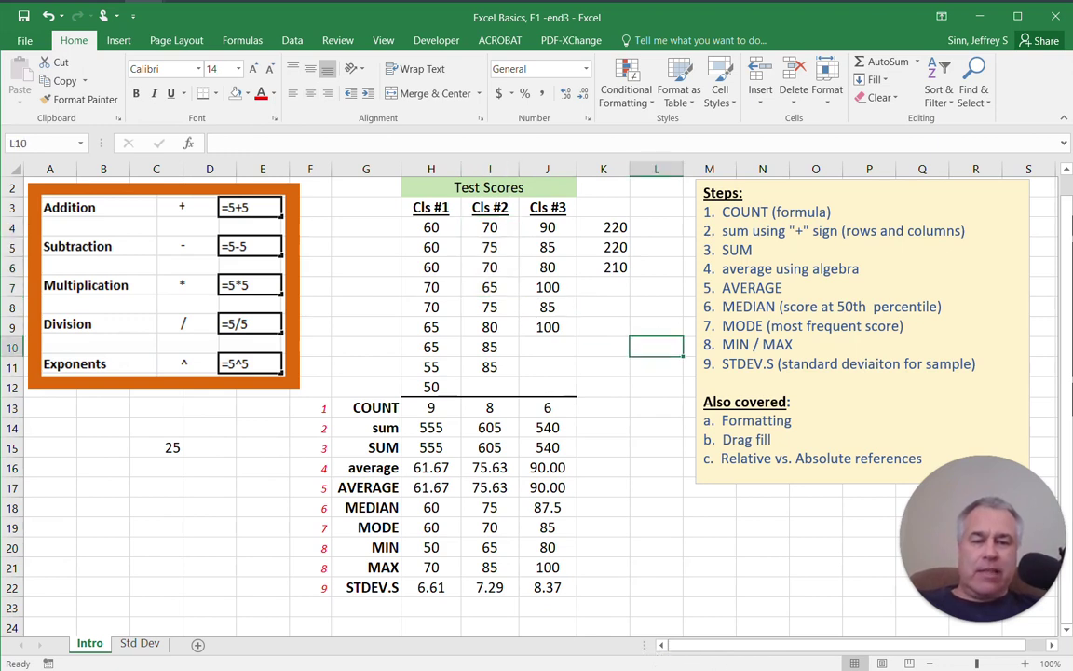
pyautogui.moveTo(490, 306); pyautogui.dragTo(490, 368)
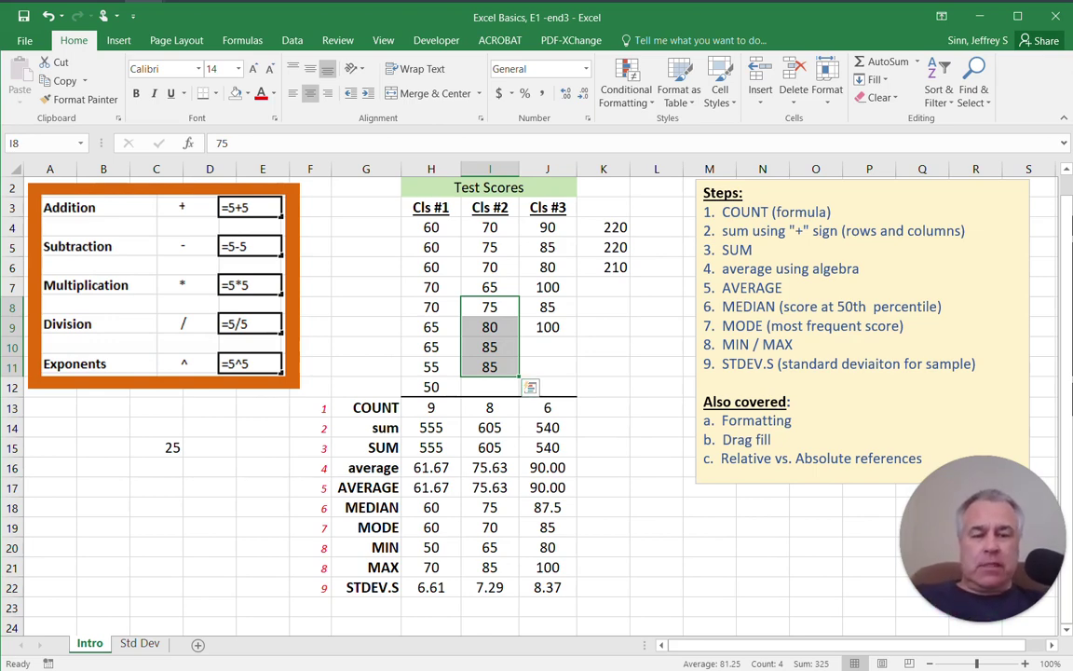
pyautogui.click(604, 527)
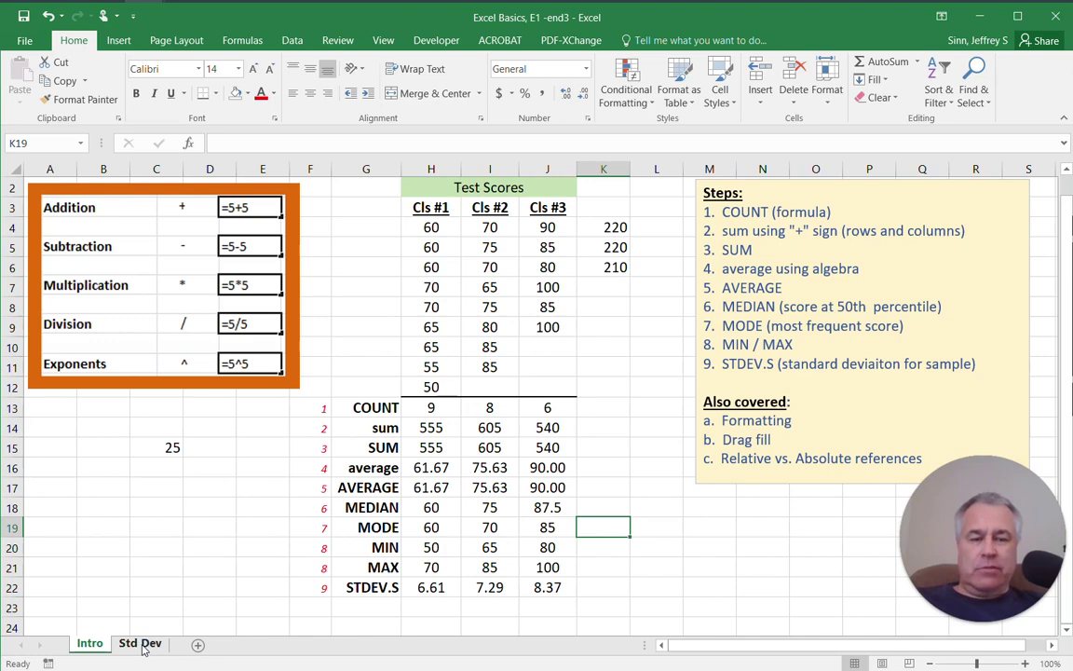
# Look over the Std Dev sheet and inspect the MAX, MIN, AVERAGE and SUM formulas on the Intro sheet.
pyautogui.click(140, 644)
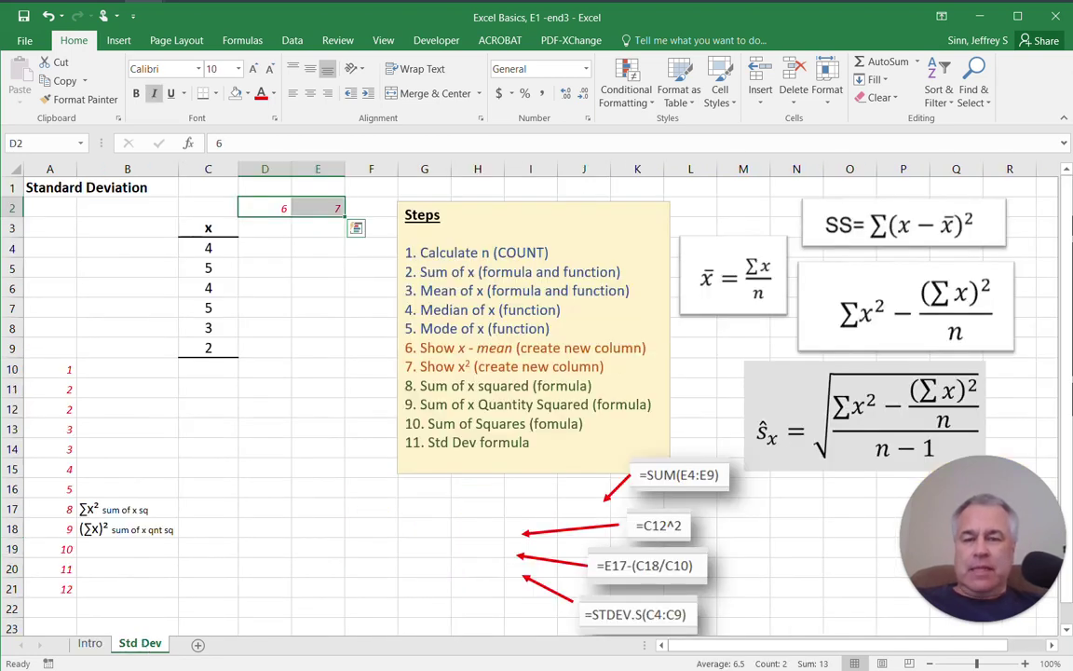
pyautogui.click(89, 644)
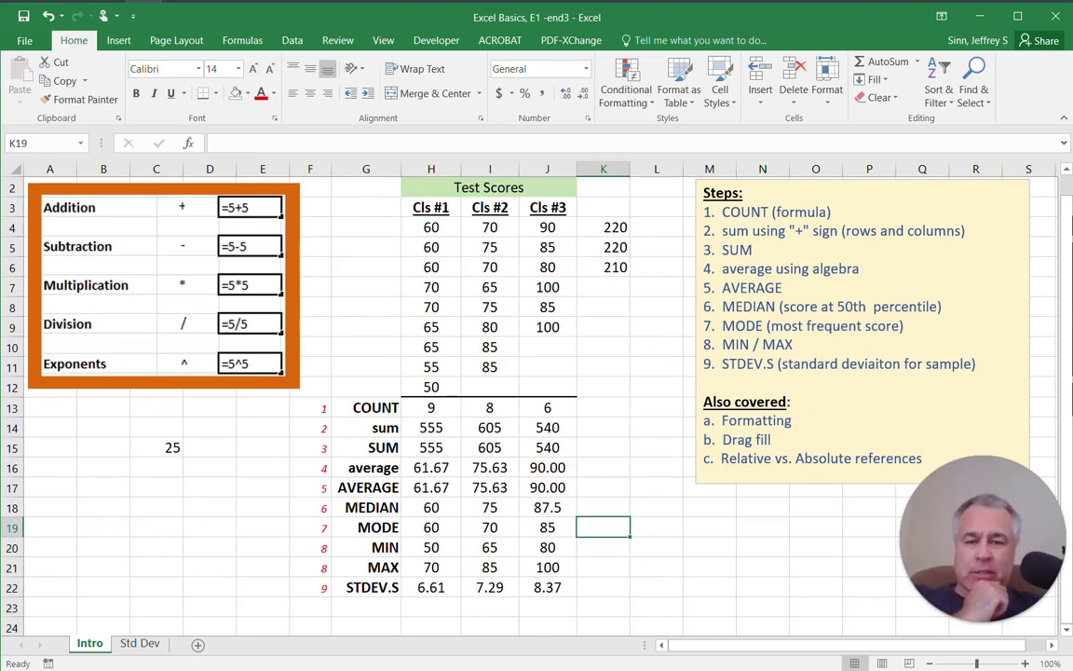
pyautogui.click(547, 567)
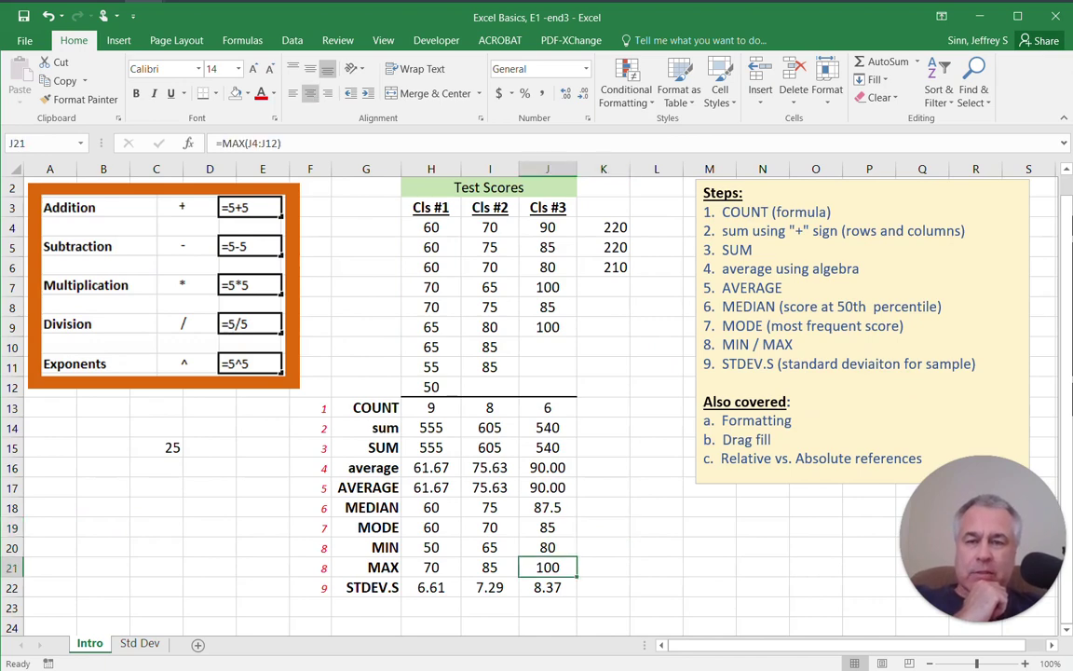
pyautogui.click(490, 548)
pyautogui.click(490, 487)
pyautogui.click(490, 448)
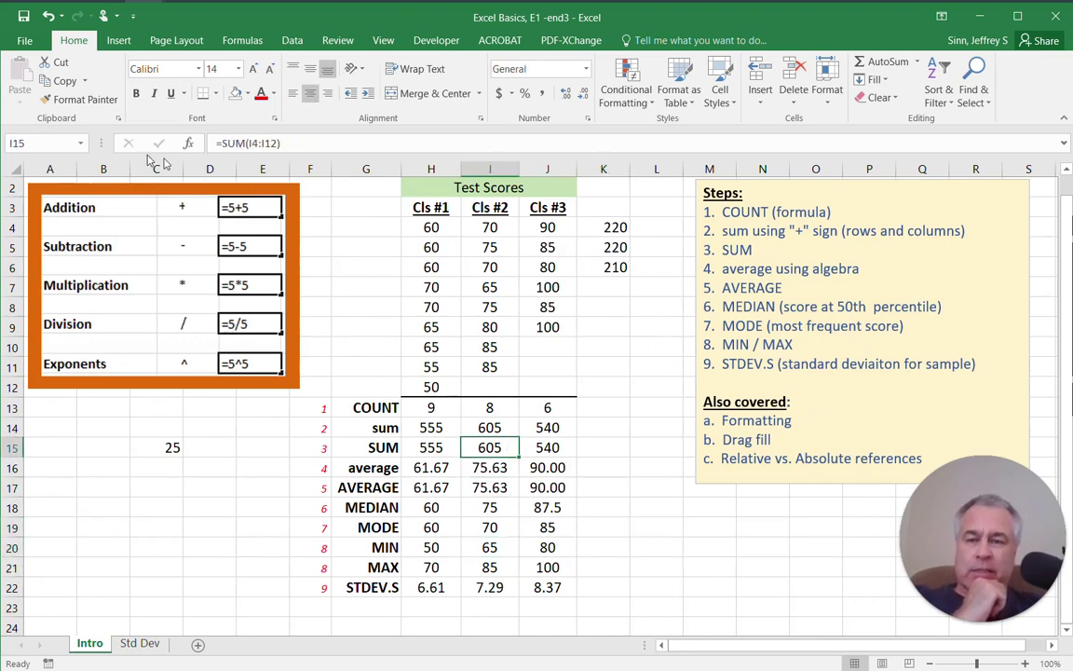
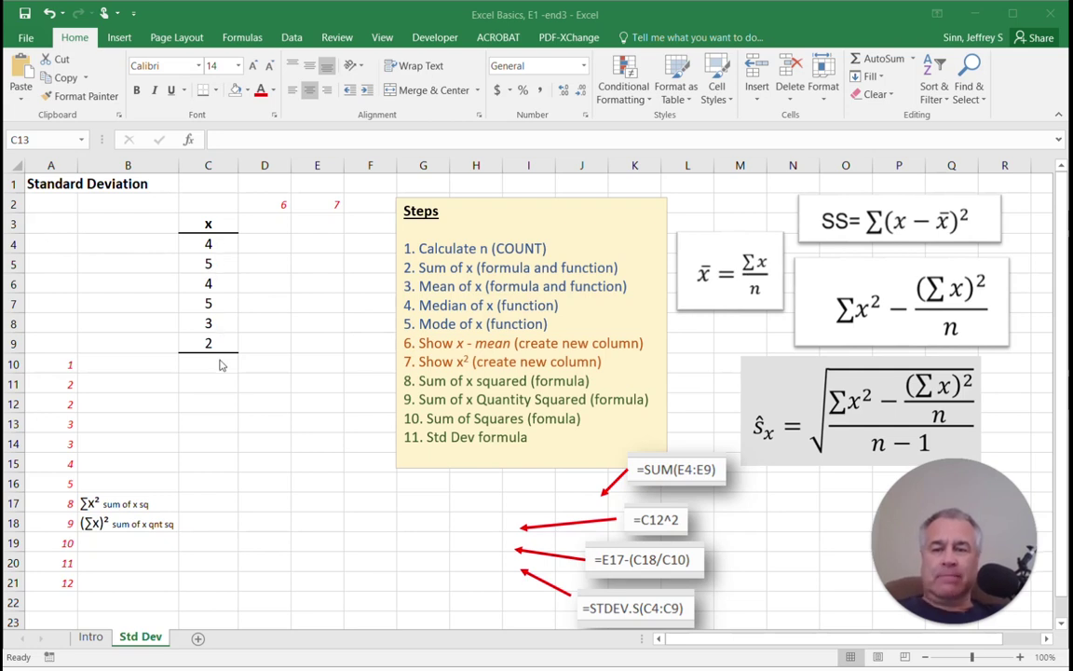
# On the Std Dev sheet, label B10 as COUNT and calculate n in C10 with =COUNT(C4:C9), reviewing the formula's range.
pyautogui.click(128, 365)
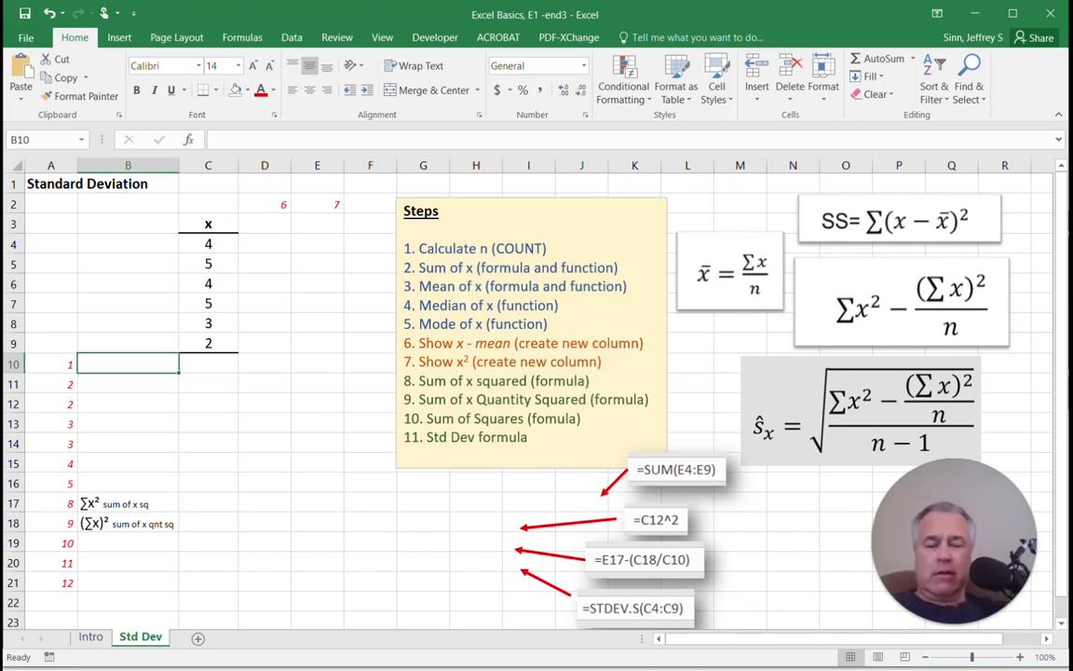
pyautogui.write('COUNT')
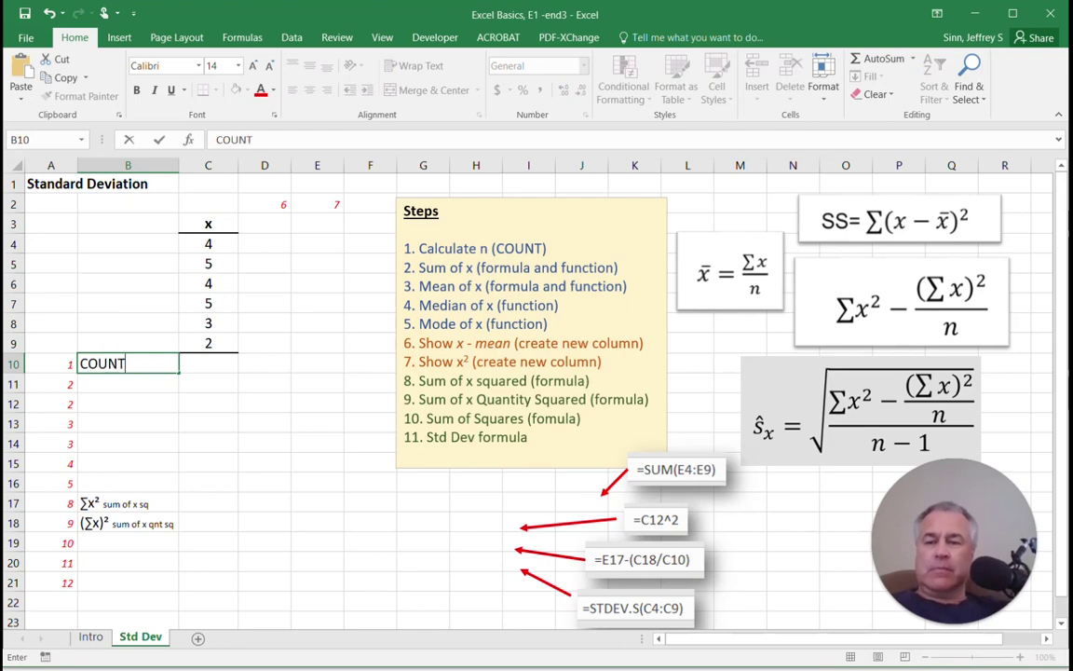
pyautogui.press('Tab')
pyautogui.write('=count')
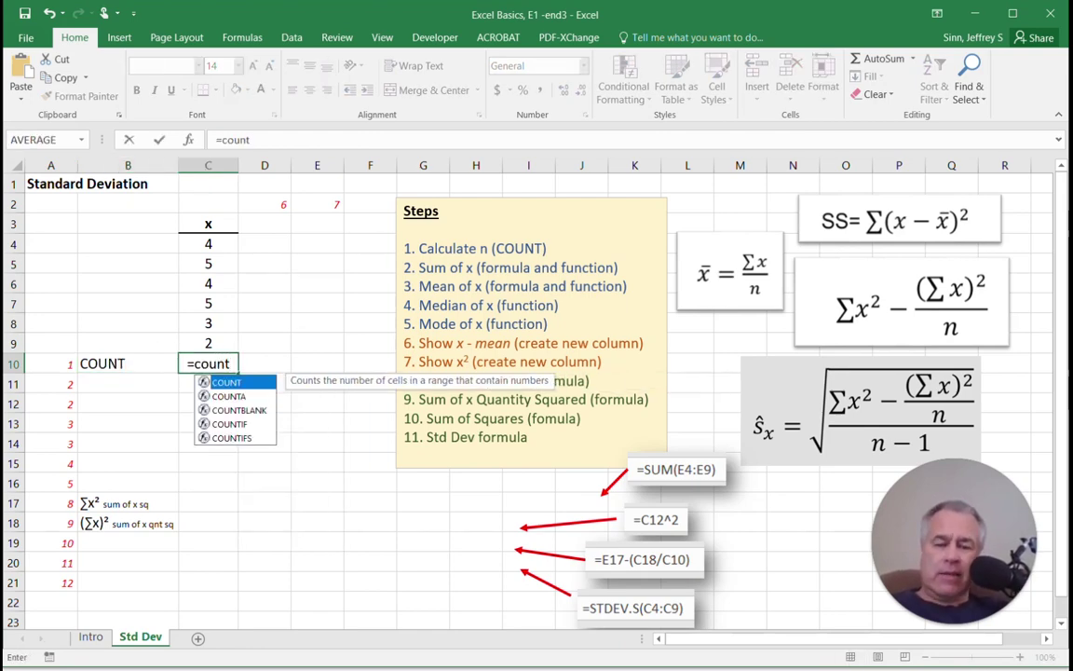
pyautogui.write('(')
pyautogui.moveTo(208, 244); pyautogui.dragTo(208, 343)
pyautogui.press('Return')
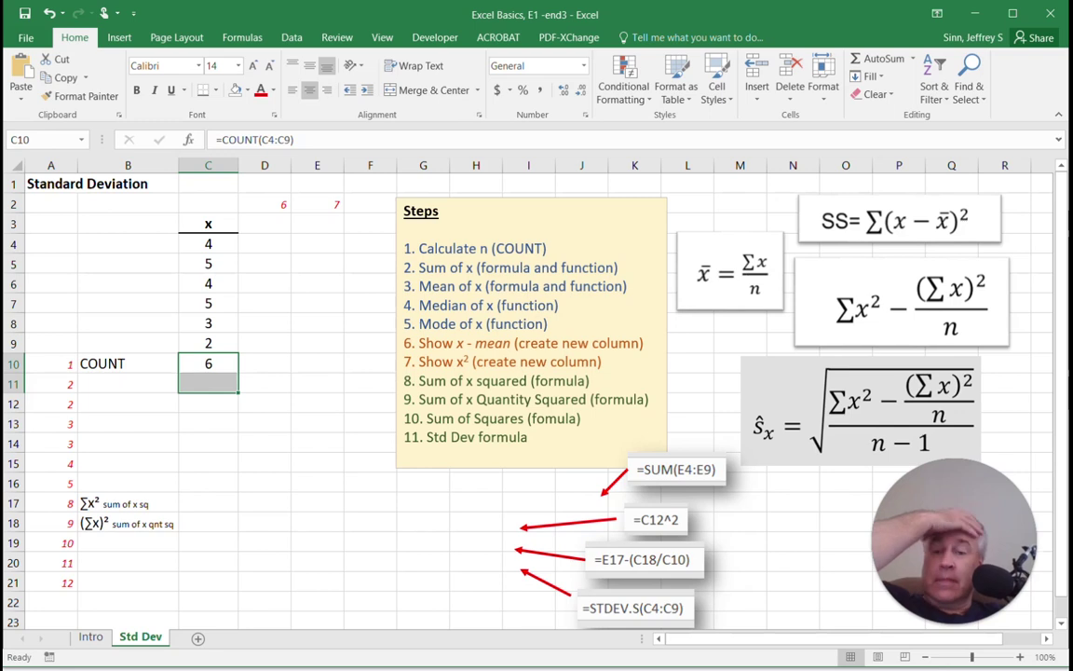
pyautogui.click(209, 524)
pyautogui.doubleClick(222, 365)
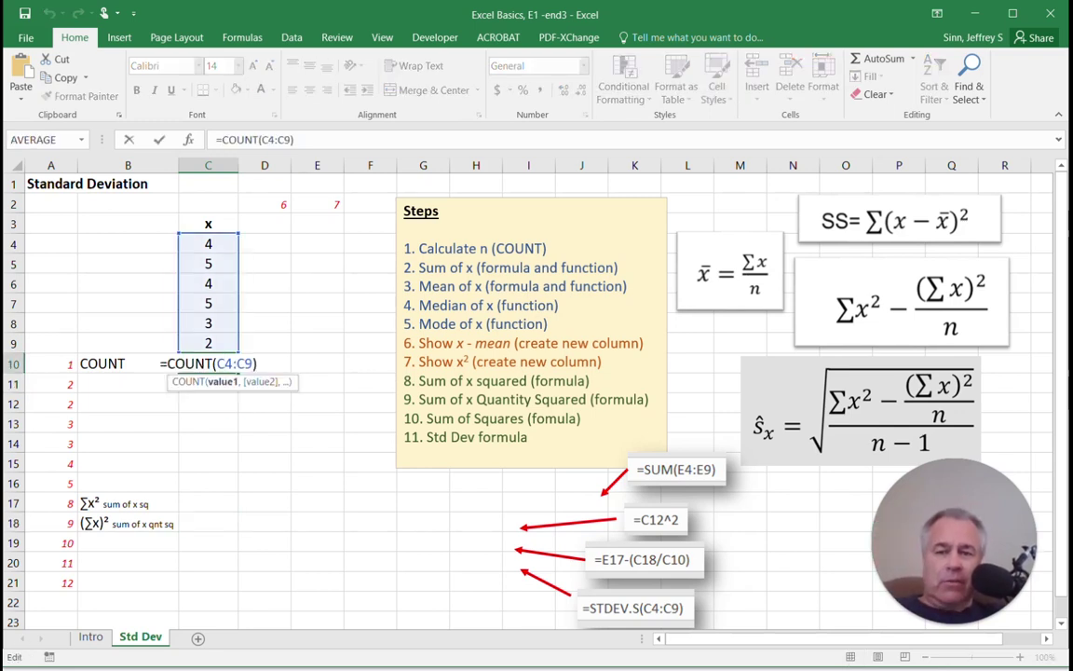
pyautogui.click(233, 439)
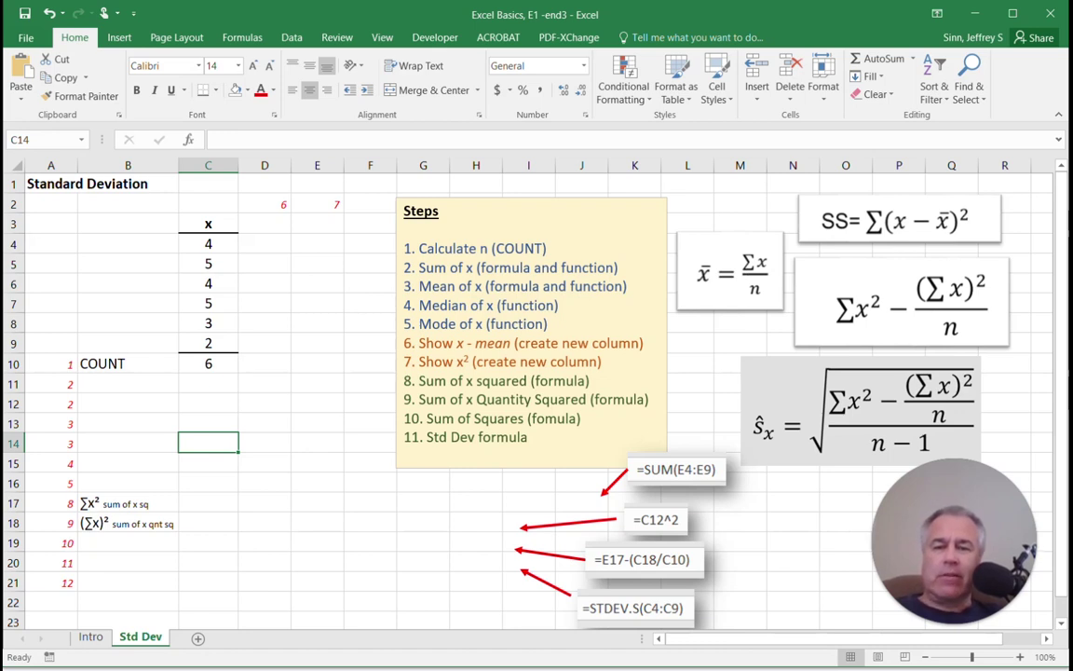
# Label cell B11 as "sum" for the formula version of the sum of x.
pyautogui.click(127, 384)
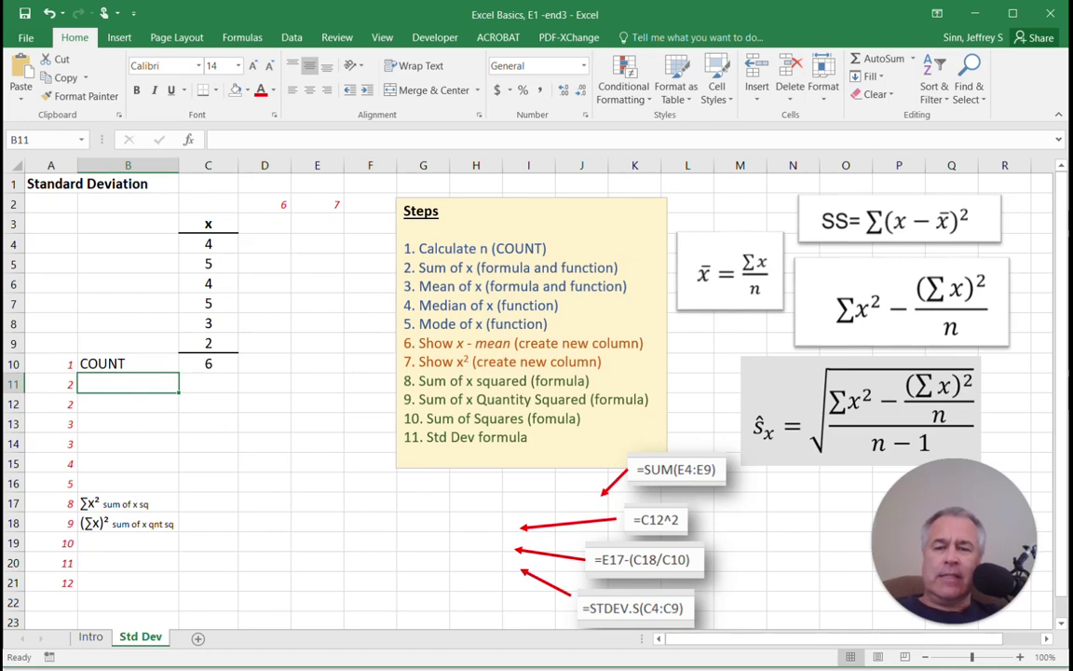
pyautogui.write('=')
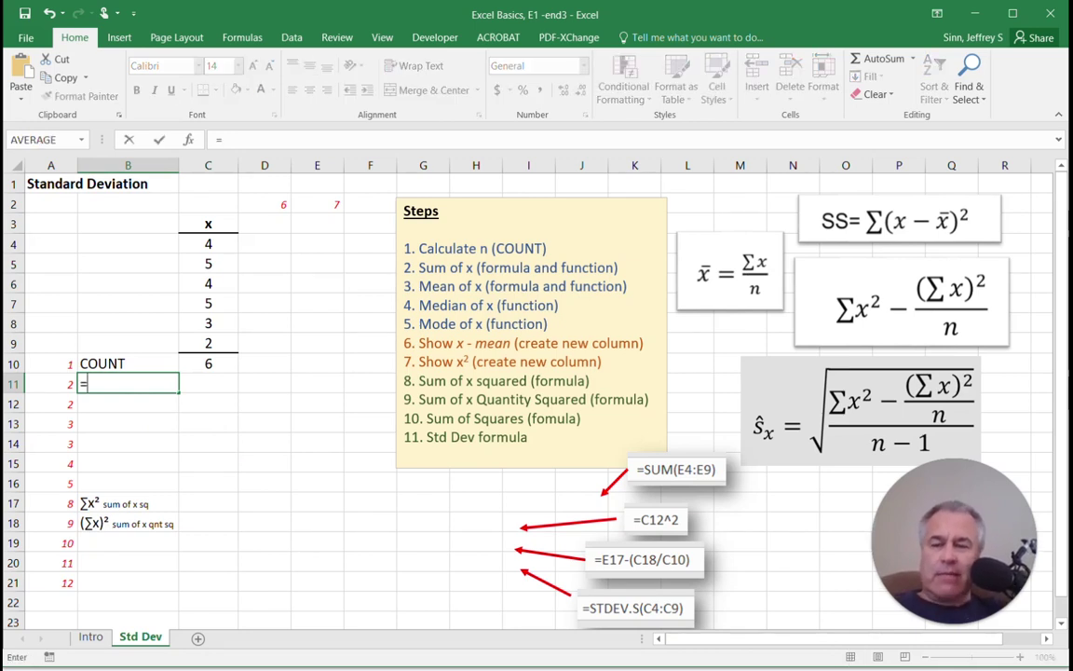
pyautogui.press('Escape')
pyautogui.write('sum')
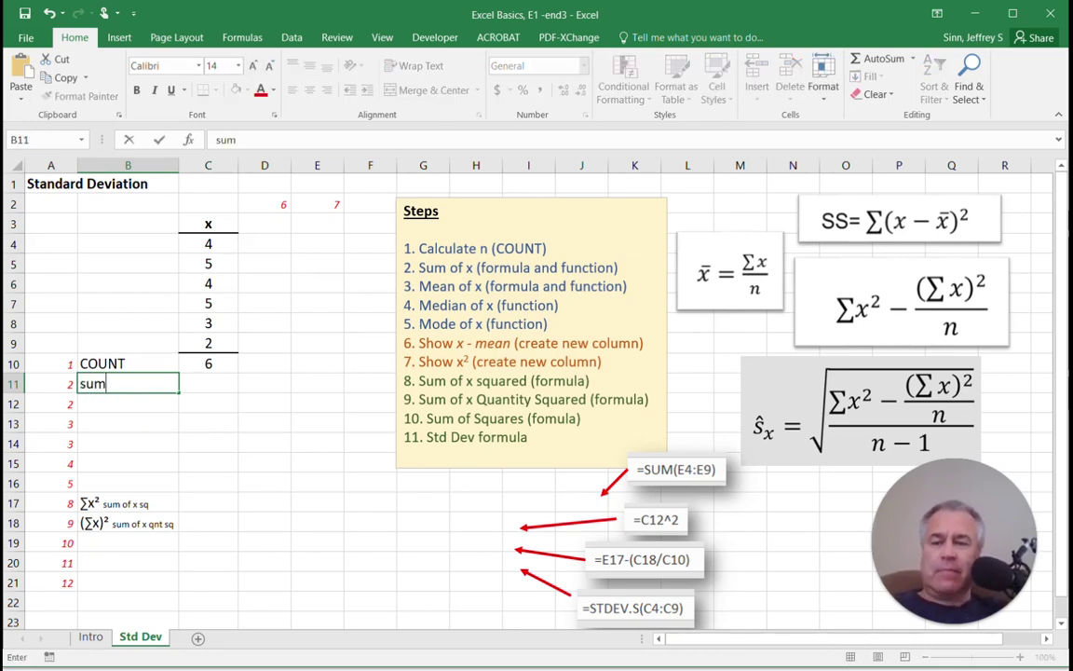
pyautogui.press('Tab')
# Add the cells individually in C11 with =C4+C5+C6+C7+C8+C9+C10 and review which cells the formula references.
pyautogui.write('s')
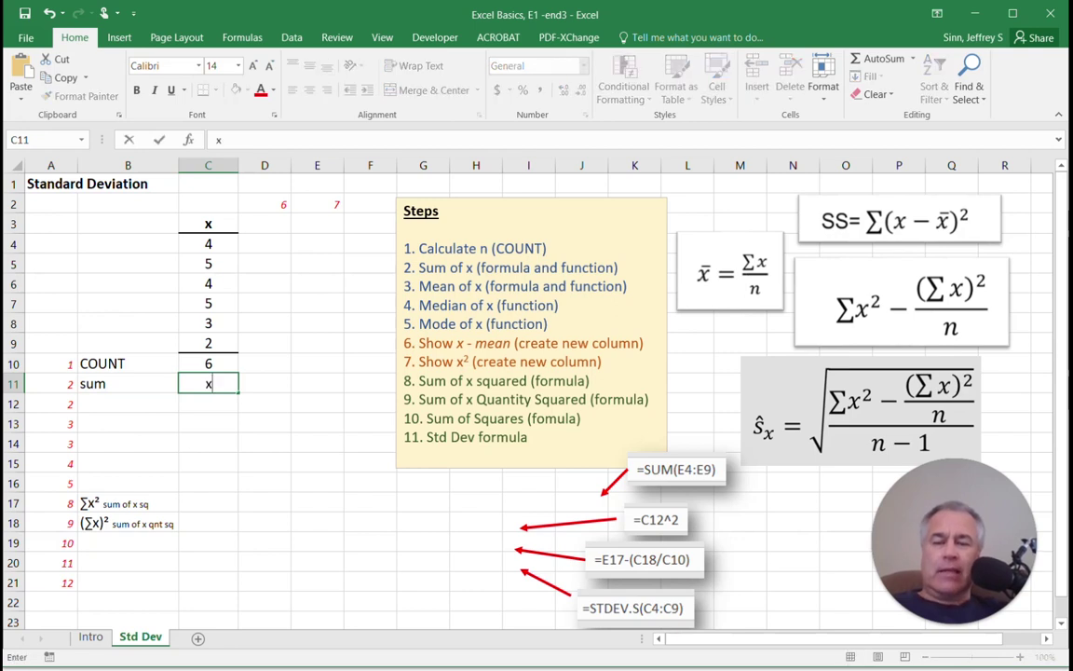
pyautogui.press('BackSpace')
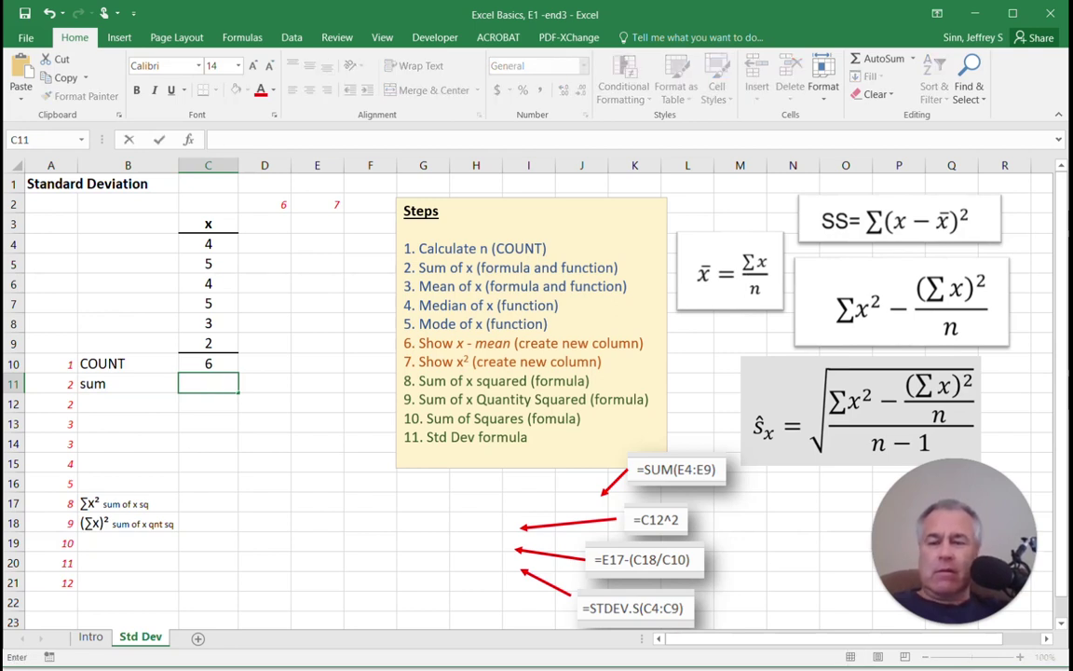
pyautogui.write('=')
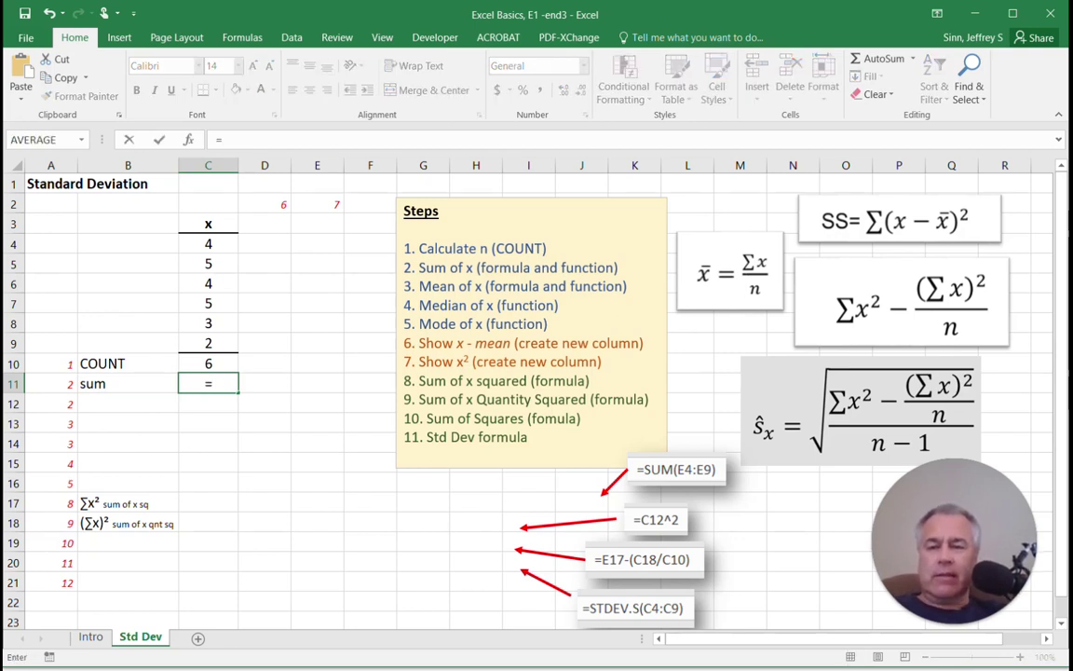
pyautogui.click(209, 244)
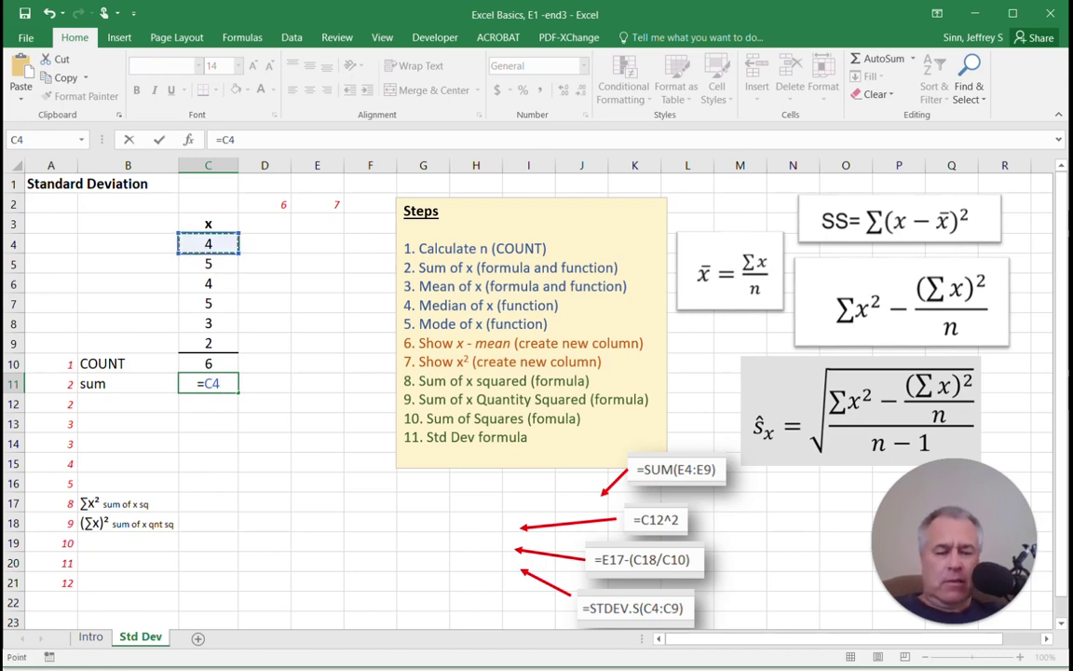
pyautogui.write('+')
pyautogui.click(209, 263)
pyautogui.write('+')
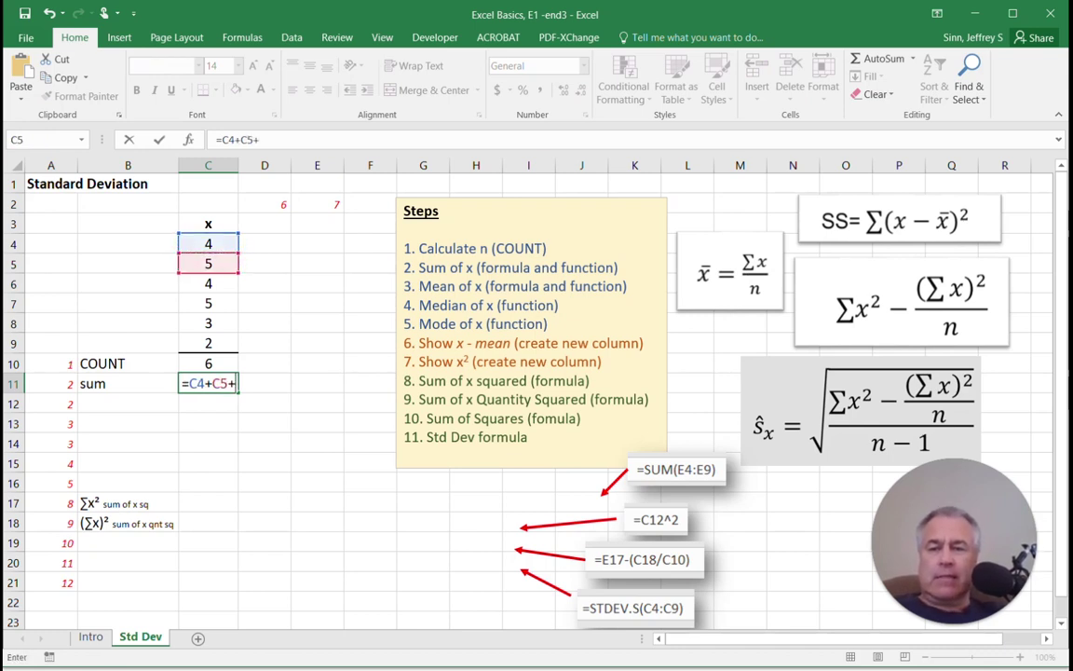
pyautogui.click(209, 283)
pyautogui.write('+')
pyautogui.click(208, 303)
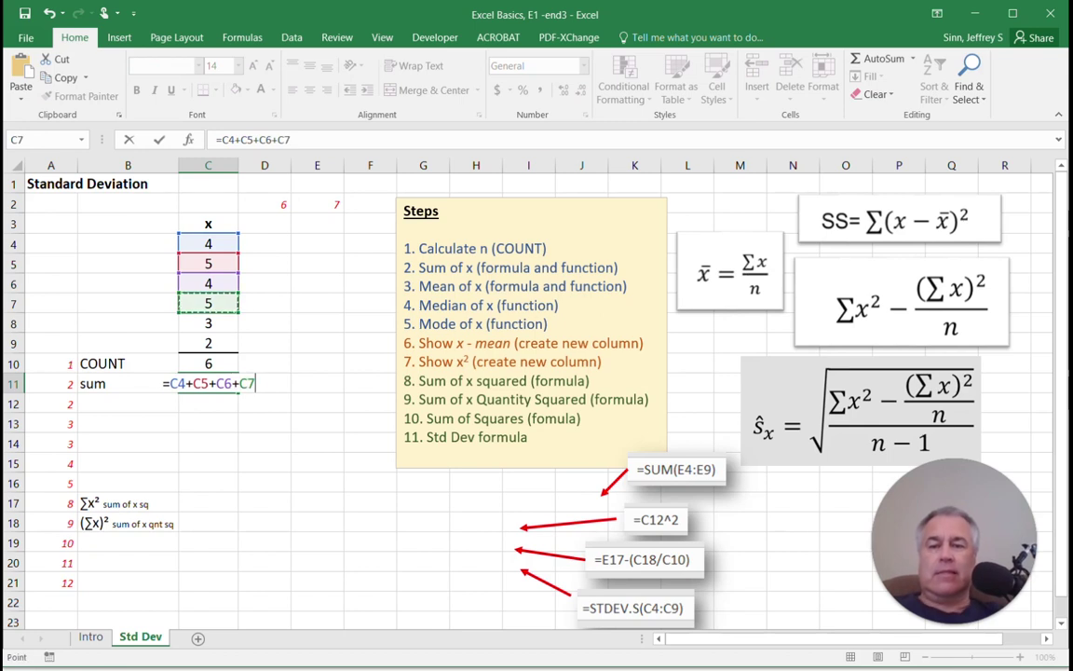
pyautogui.write('+')
pyautogui.click(208, 323)
pyautogui.write('+')
pyautogui.click(208, 343)
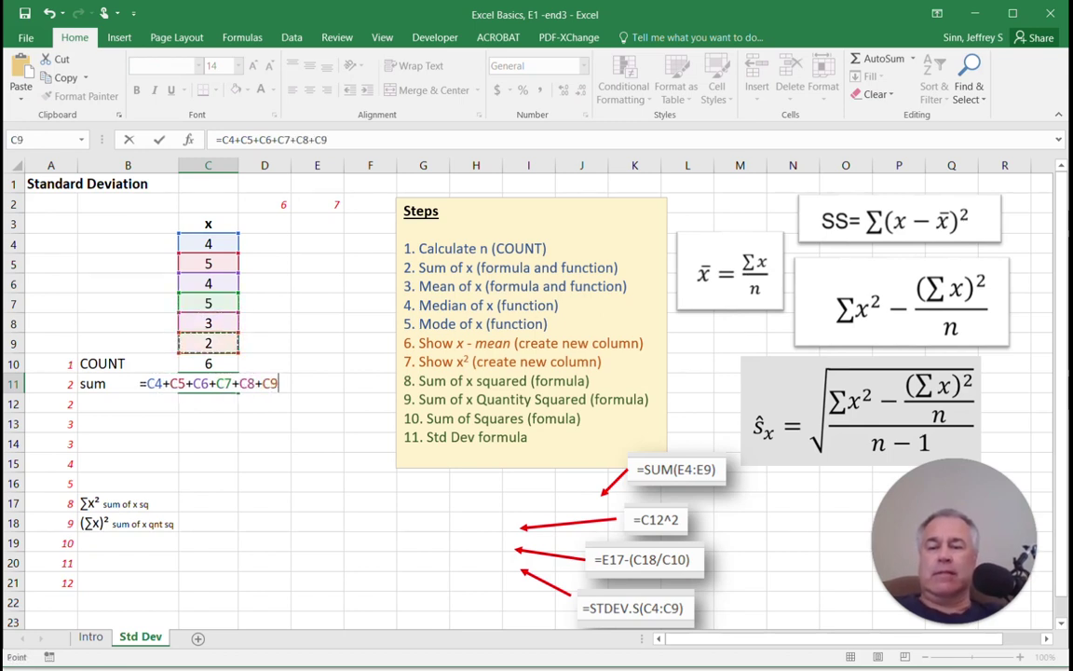
pyautogui.write('+')
pyautogui.click(208, 363)
pyautogui.press('Return')
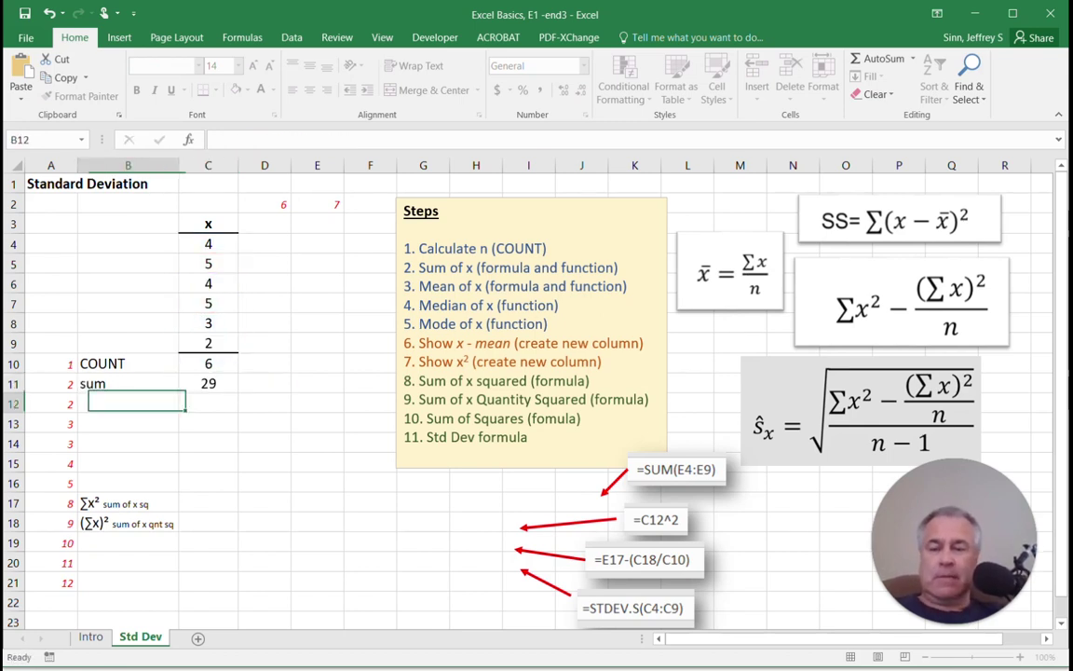
pyautogui.click(208, 384)
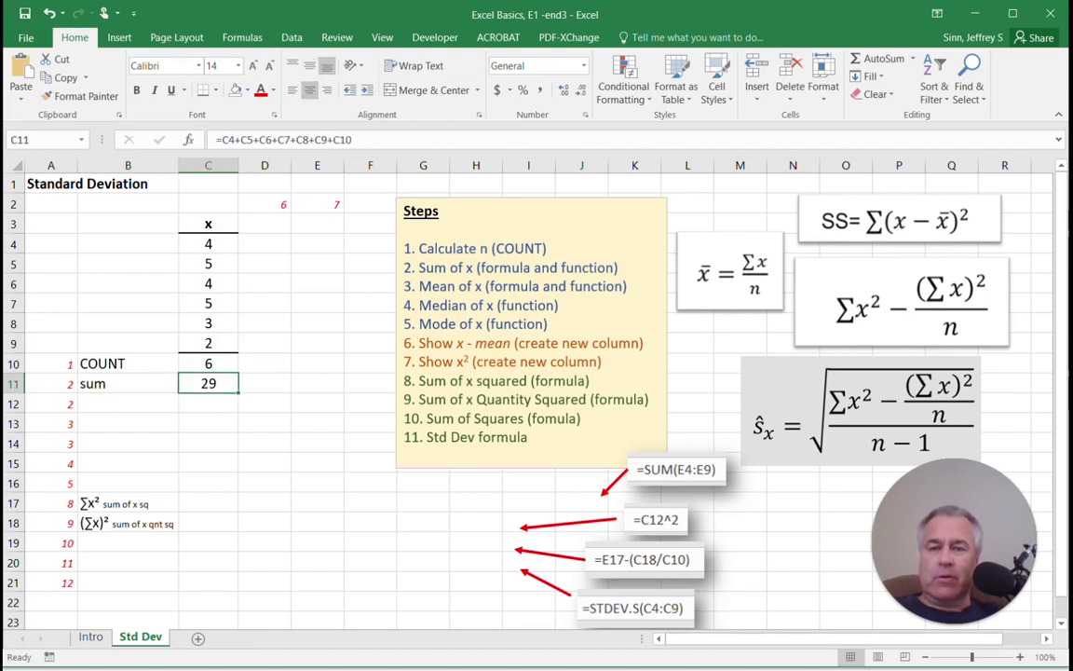
pyautogui.press('F2')
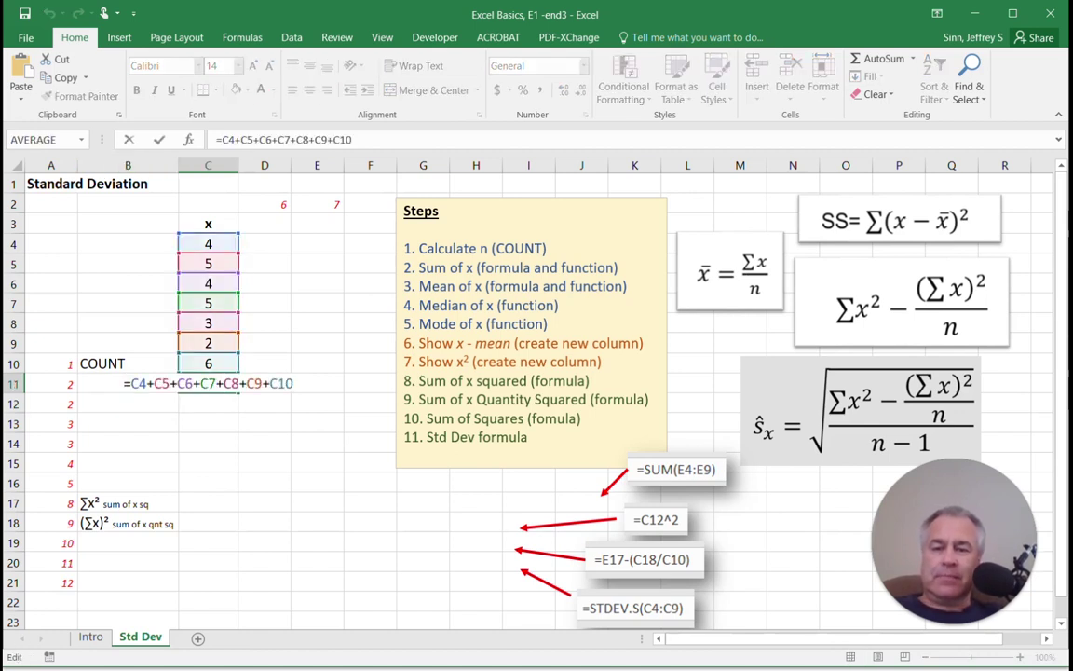
pyautogui.press('Escape')
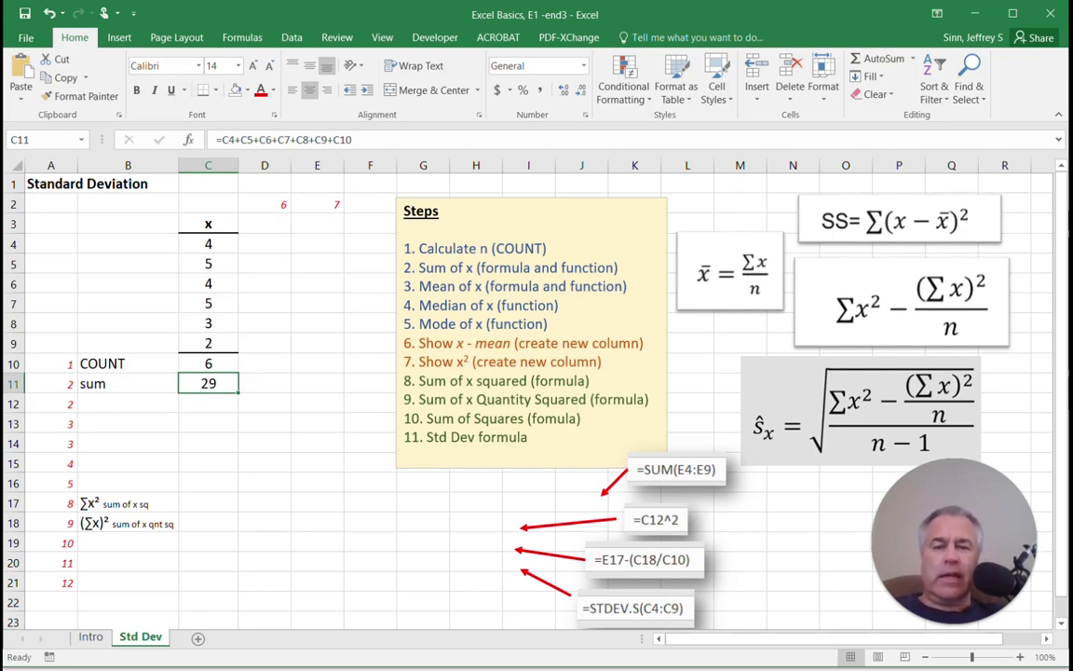
# Label cell B12 as "SUM" in capitals for the function version of the sum.
pyautogui.click(128, 403)
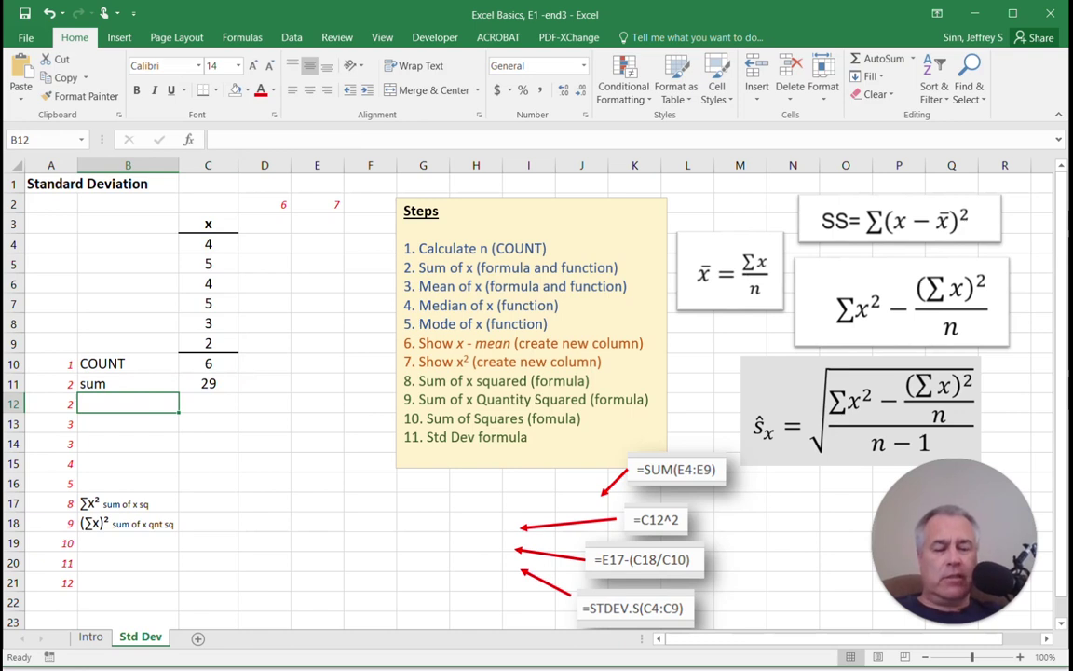
pyautogui.write('=SUM')
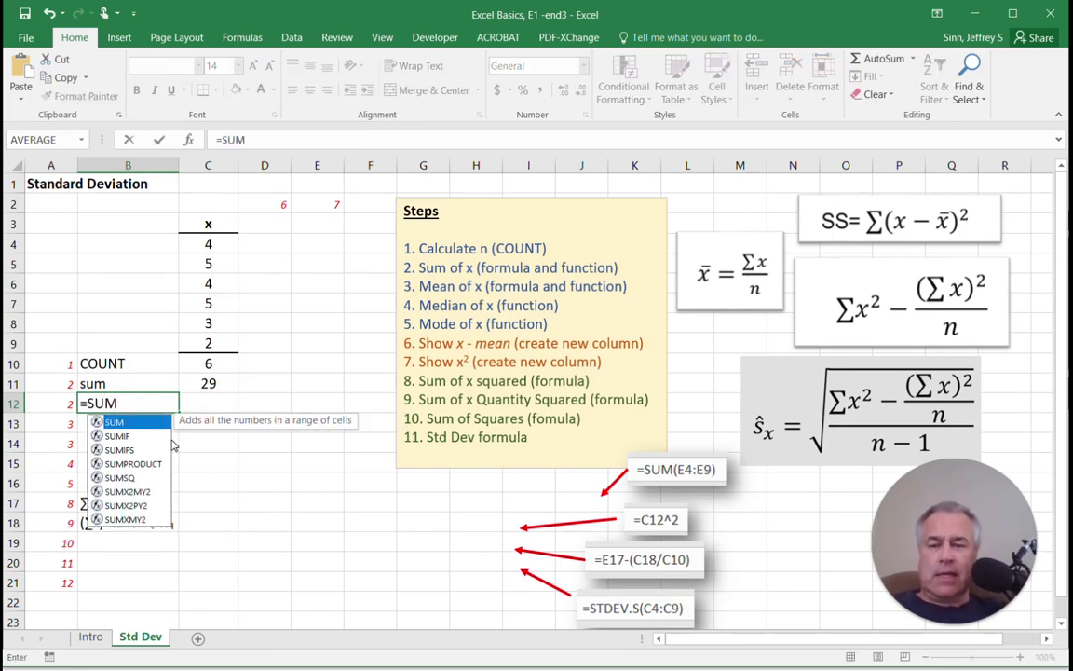
pyautogui.press('BackSpace')
pyautogui.press('BackSpace')
pyautogui.press('BackSpace')
pyautogui.press('BackSpace')
pyautogui.write('SUM')
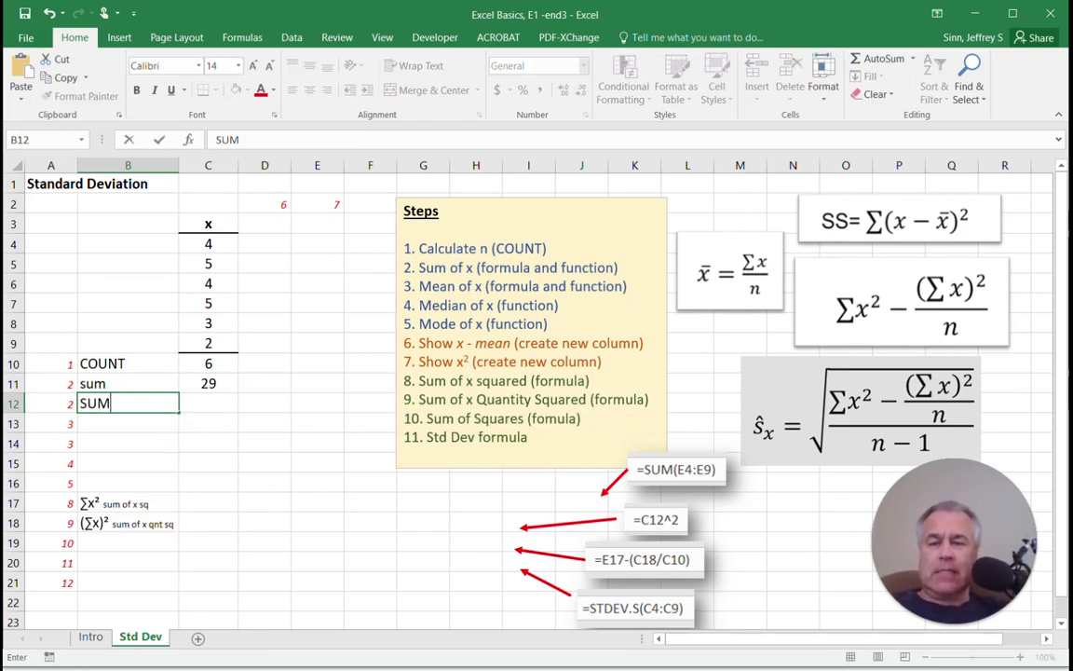
pyautogui.press('Tab')
# Total the x values in C12 with =SUM(C4:C9), and compare its formula and range with C11.
pyautogui.write('=sum(')
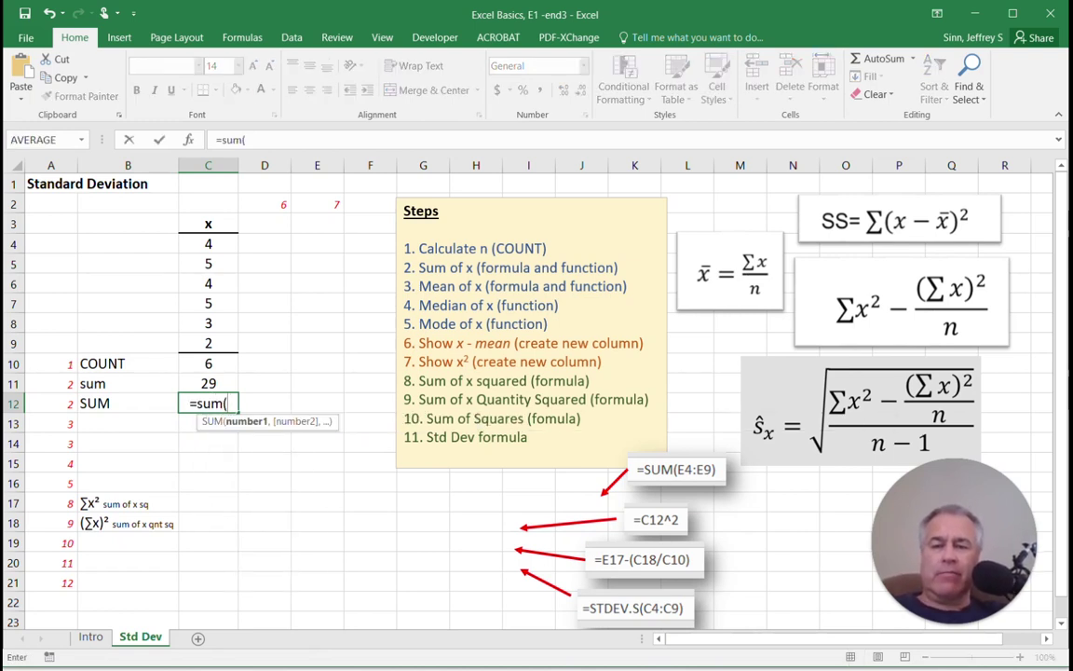
pyautogui.moveTo(208, 244); pyautogui.dragTo(211, 265)
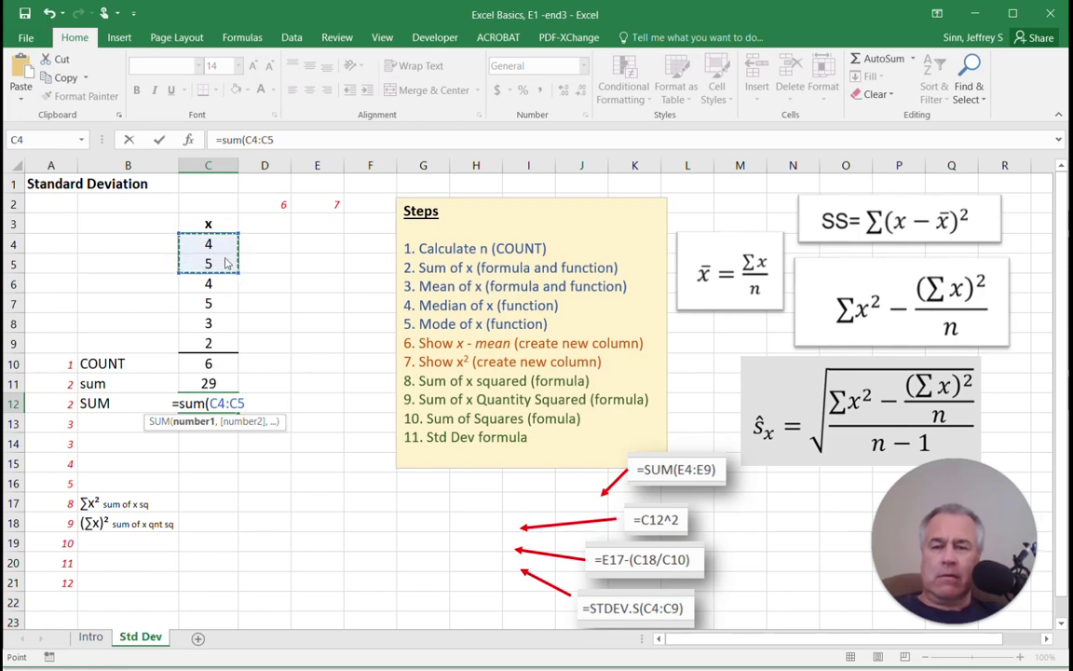
pyautogui.moveTo(208, 244); pyautogui.dragTo(208, 343)
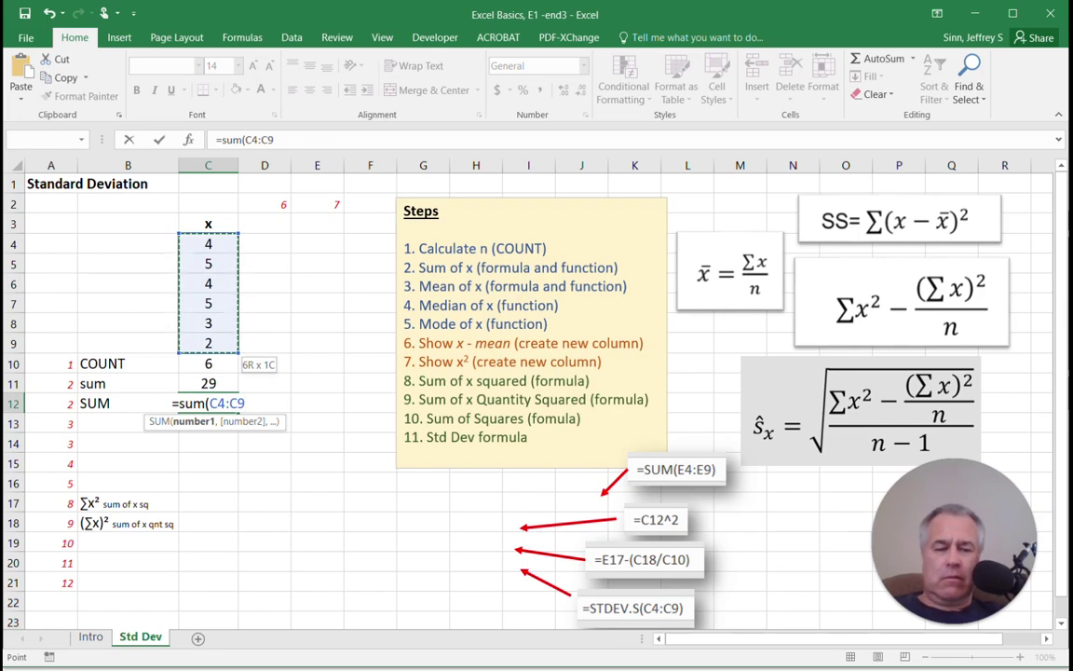
pyautogui.write(')')
pyautogui.press('Return')
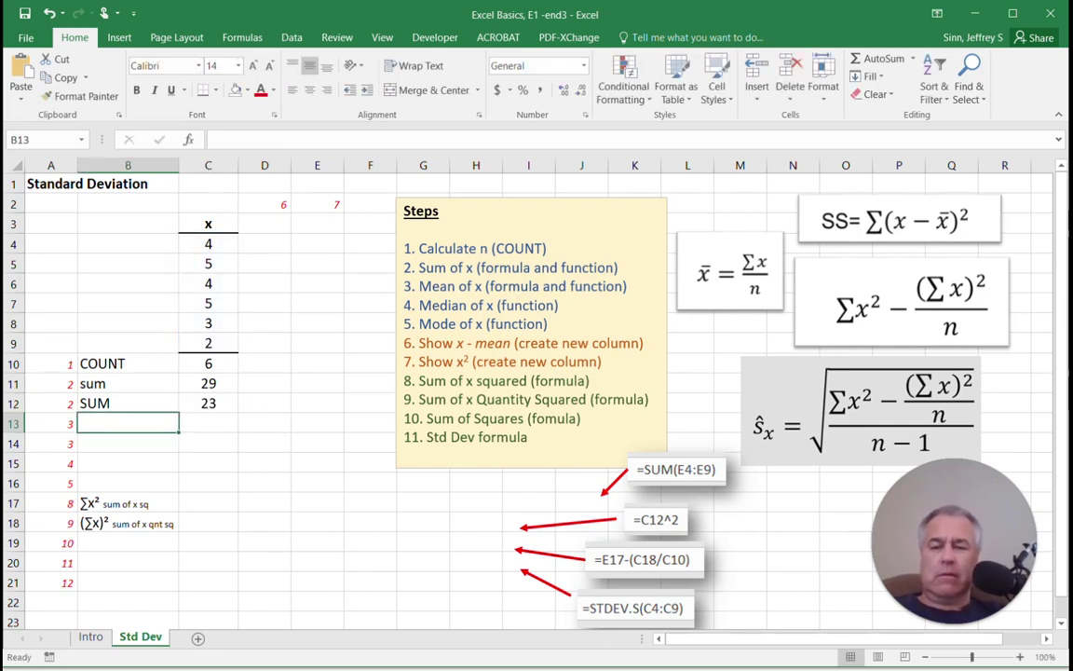
pyautogui.click(208, 403)
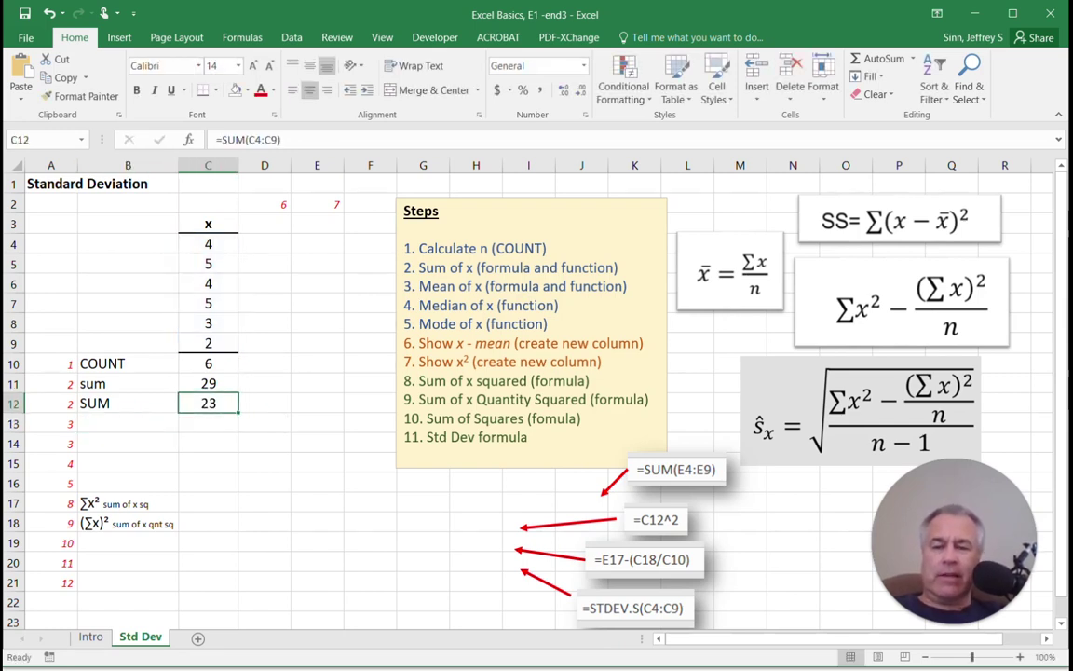
pyautogui.click(207, 384)
pyautogui.click(208, 402)
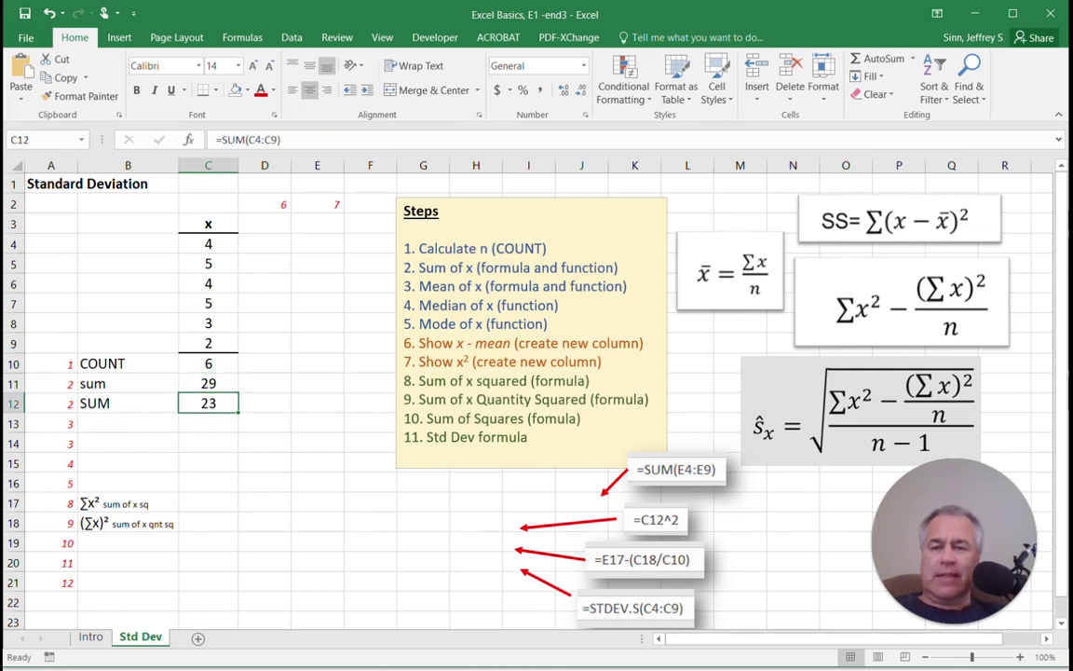
pyautogui.doubleClick(208, 403)
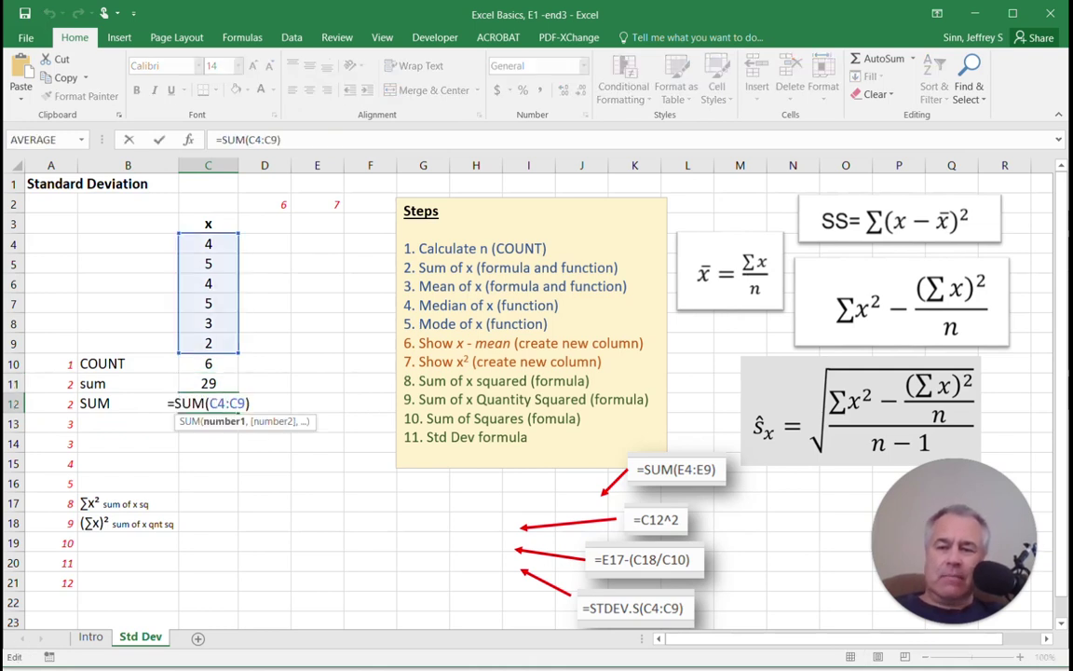
pyautogui.click(207, 503)
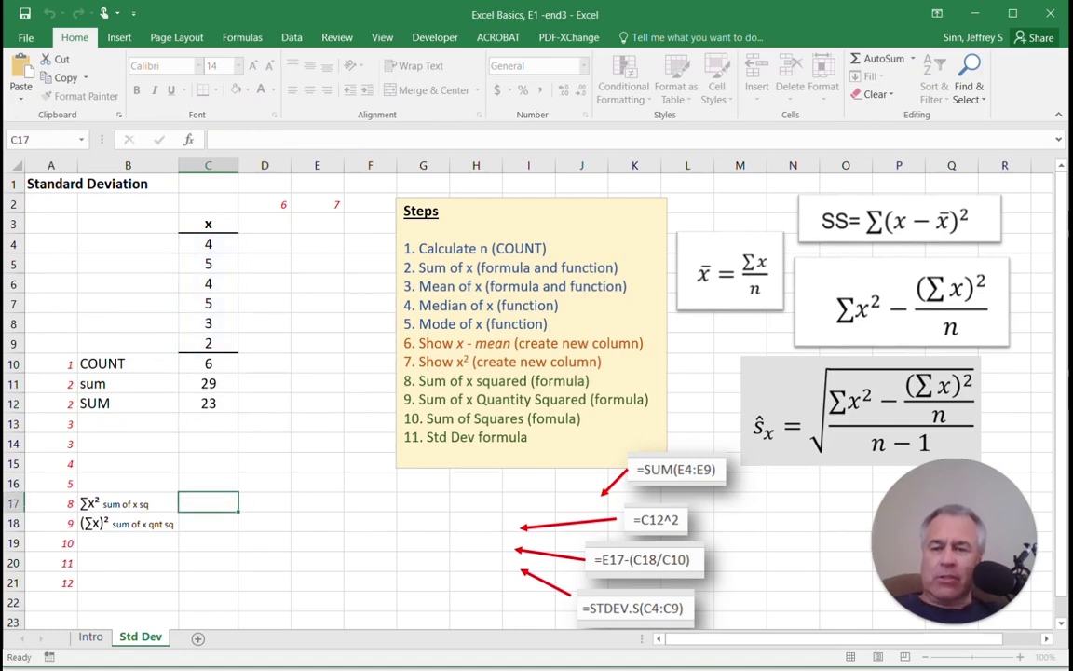
# Correct the C11 sum formula by removing +C10 so it reads =C4+C5+C6+C7+C8+C9, and recheck its references.
pyautogui.click(207, 384)
pyautogui.doubleClick(208, 383)
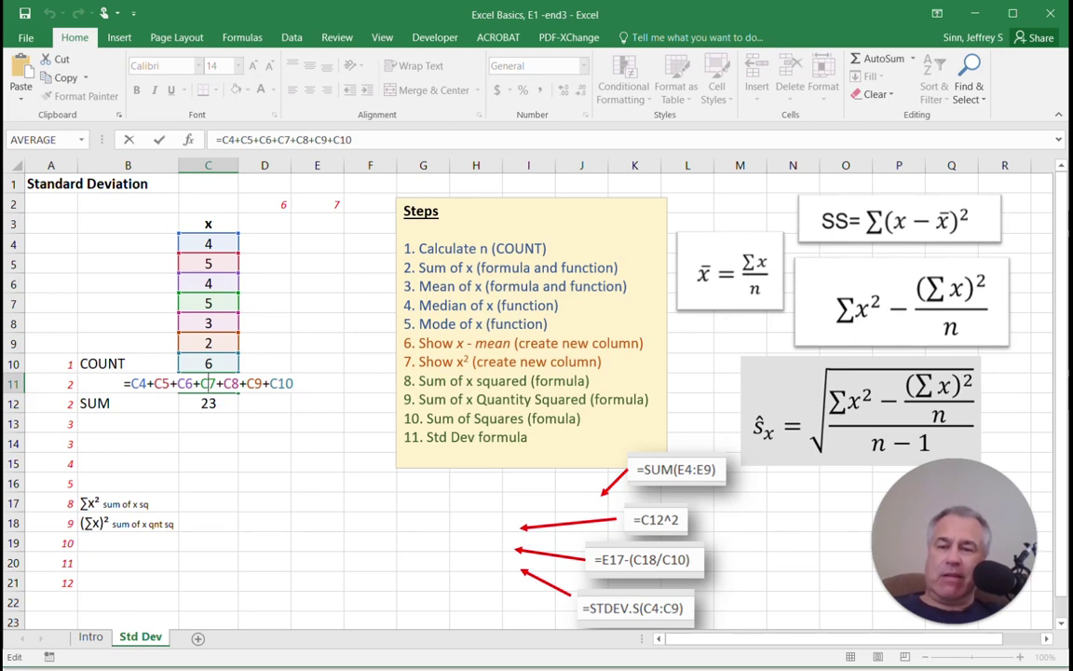
pyautogui.click(270, 384)
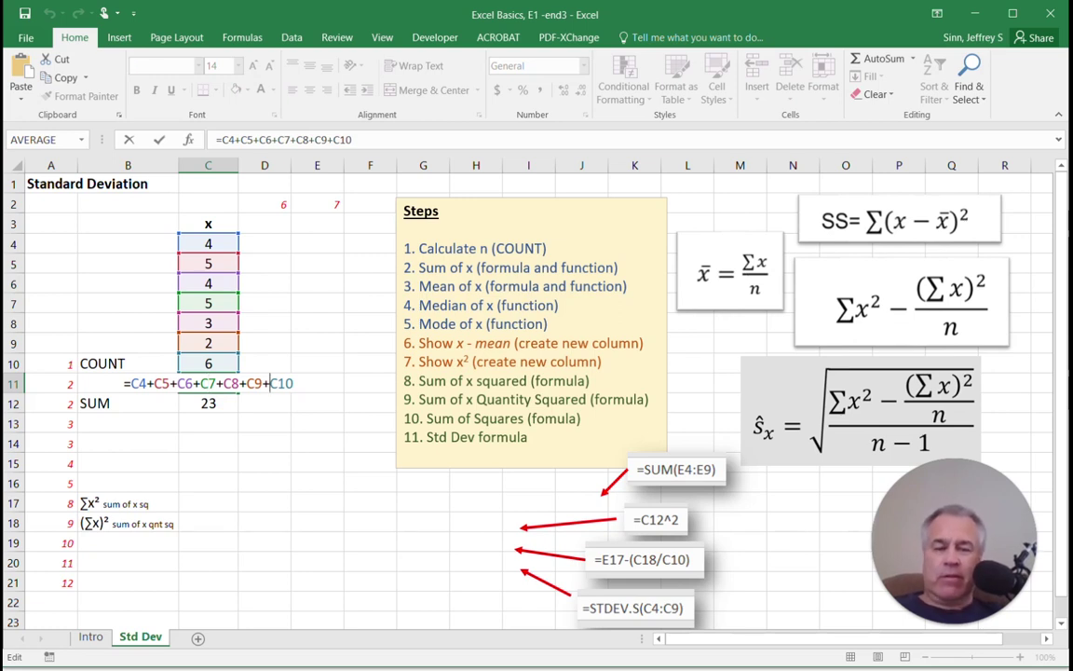
pyautogui.press('Delete')
pyautogui.press('Delete')
pyautogui.press('Delete')
pyautogui.press('BackSpace')
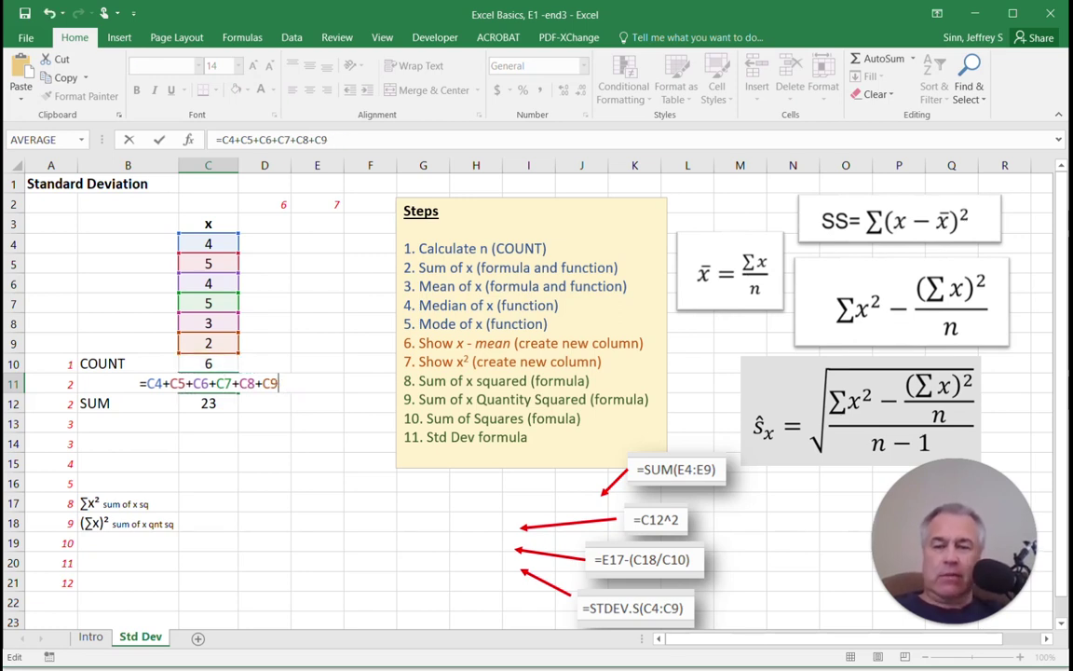
pyautogui.press('Return')
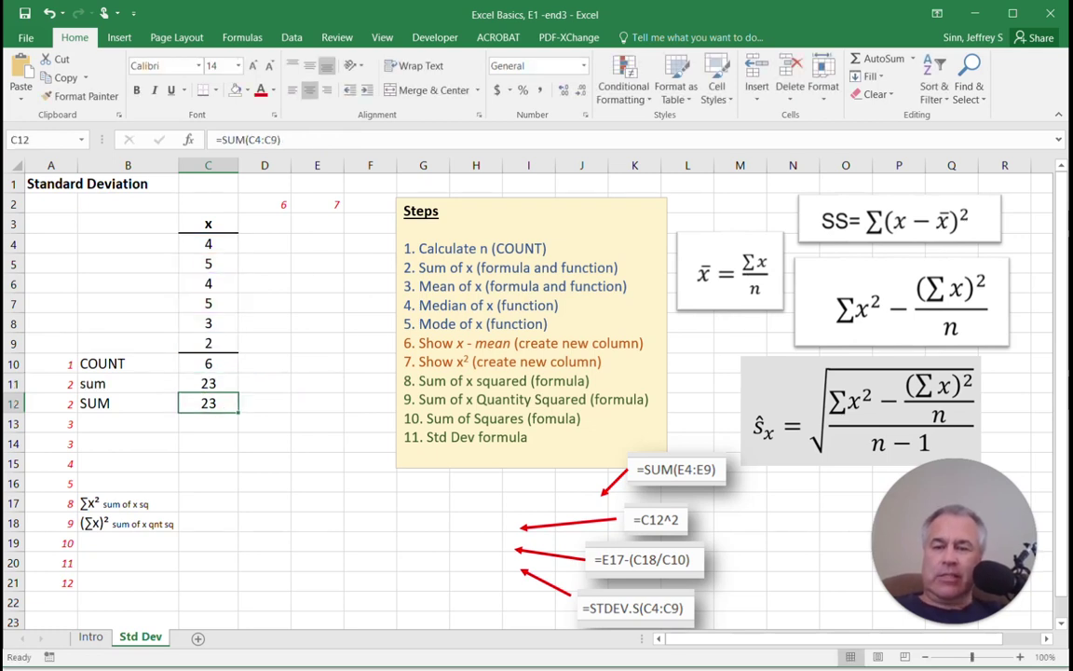
pyautogui.click(223, 382)
pyautogui.doubleClick(224, 383)
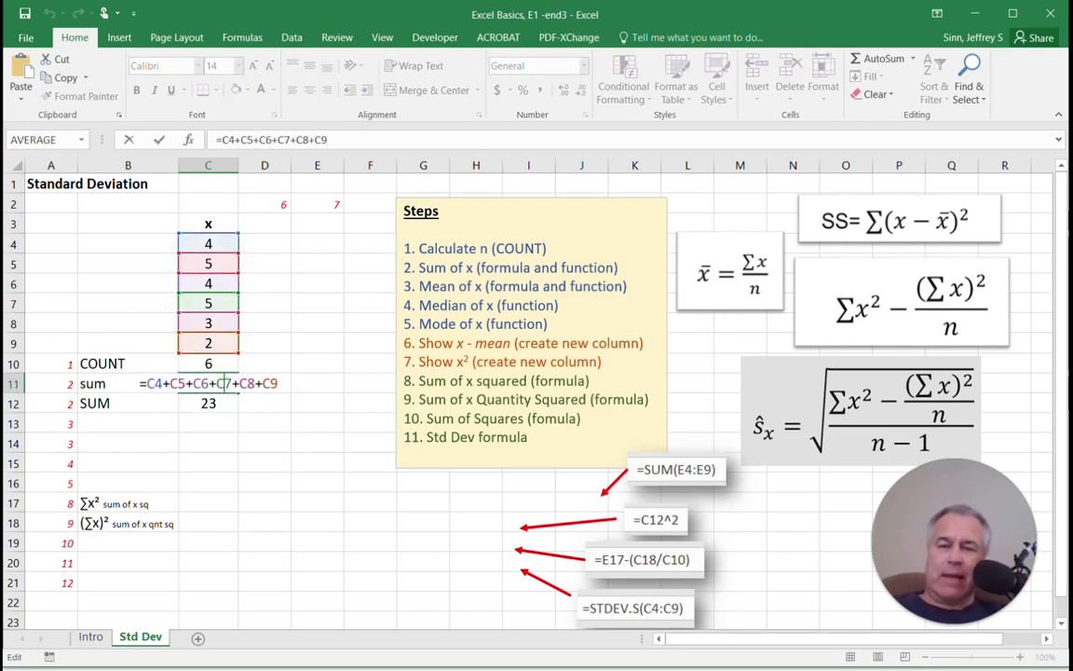
pyautogui.click(264, 483)
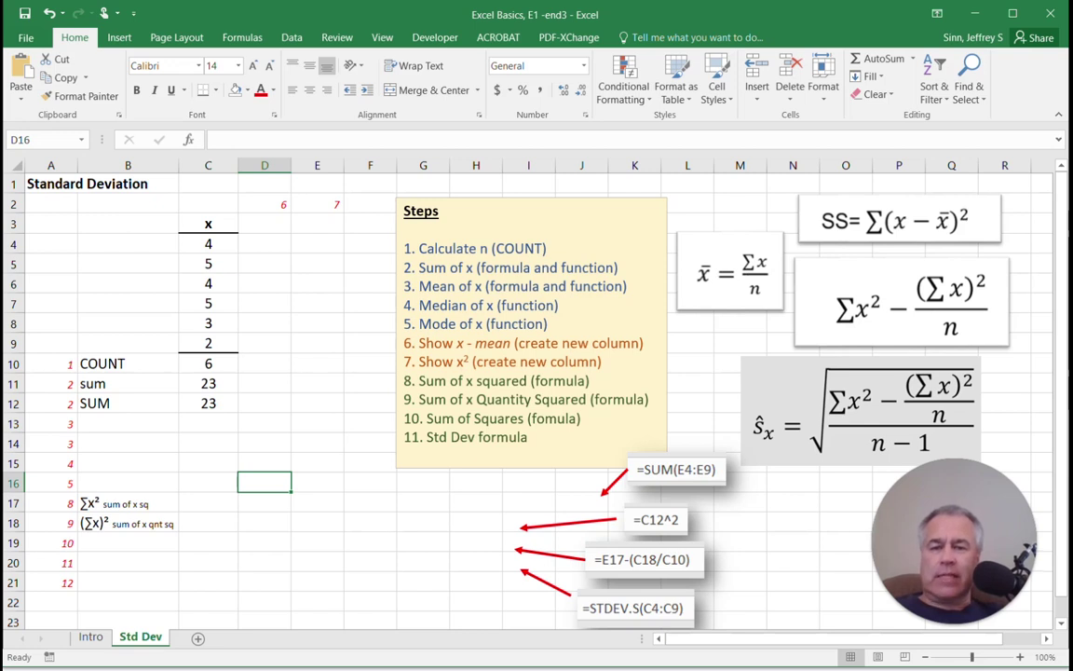
# Label cell B13 as "mean".
pyautogui.click(128, 423)
pyautogui.write('mean')
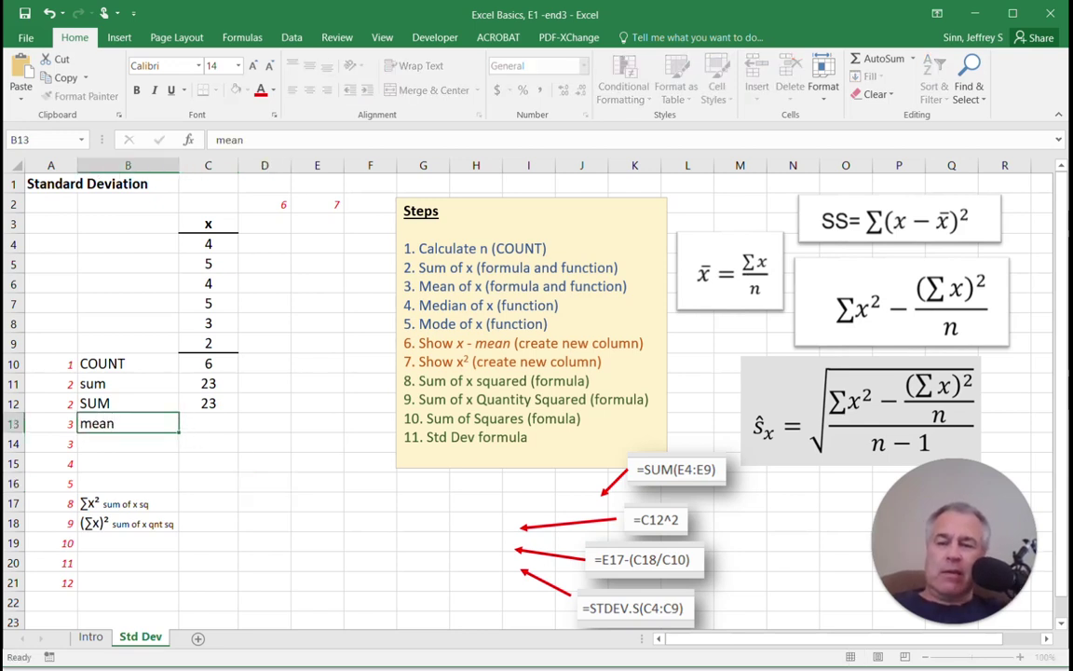
pyautogui.press('Tab')
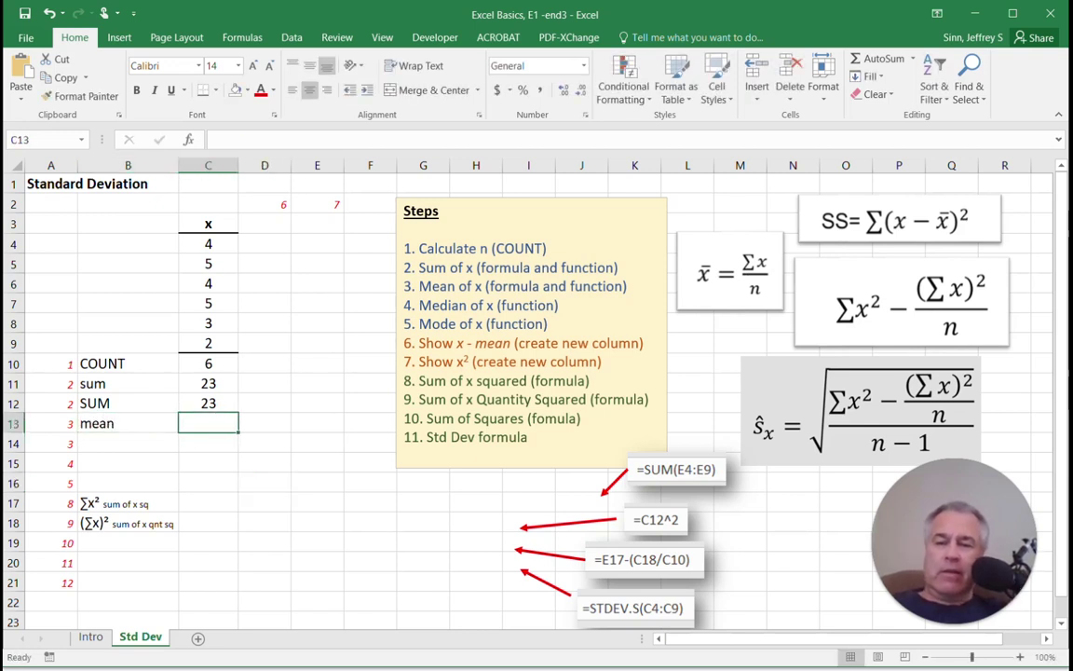
pyautogui.write('=')
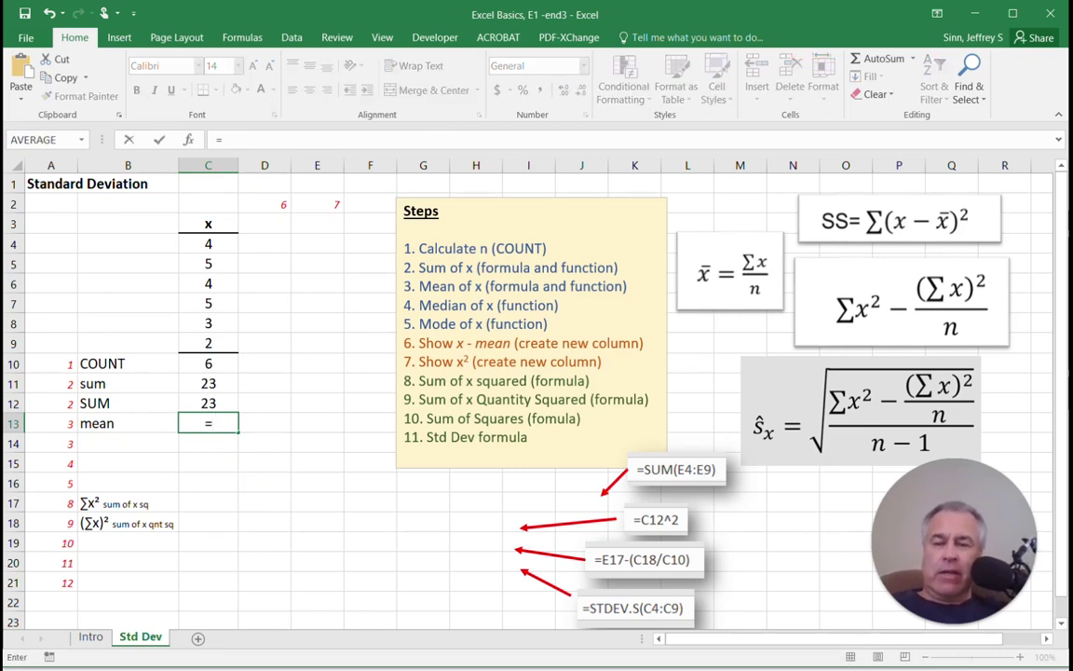
pyautogui.write('sum(')
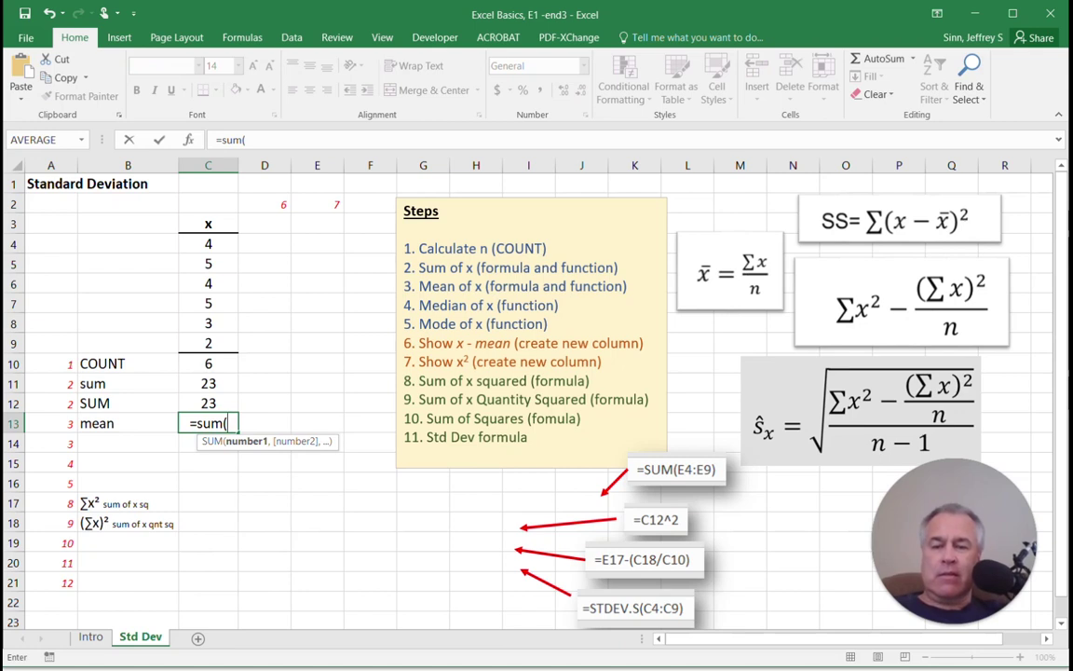
pyautogui.press('BackSpace')
pyautogui.press('BackSpace')
pyautogui.press('BackSpace')
pyautogui.press('BackSpace')
pyautogui.press('BackSpace')
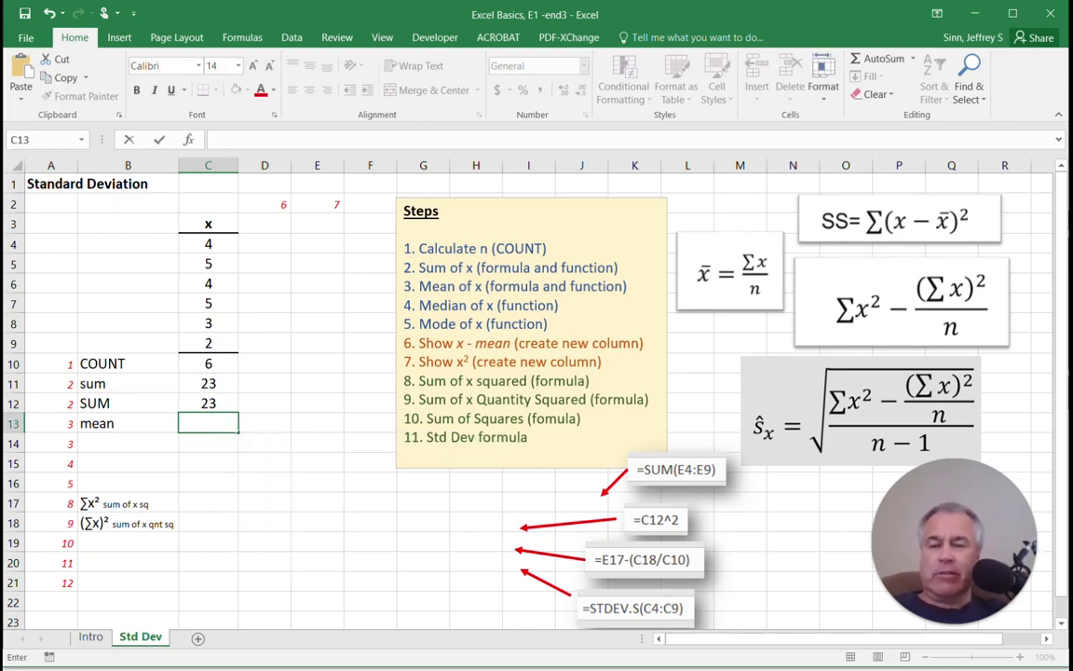
pyautogui.press('Up')
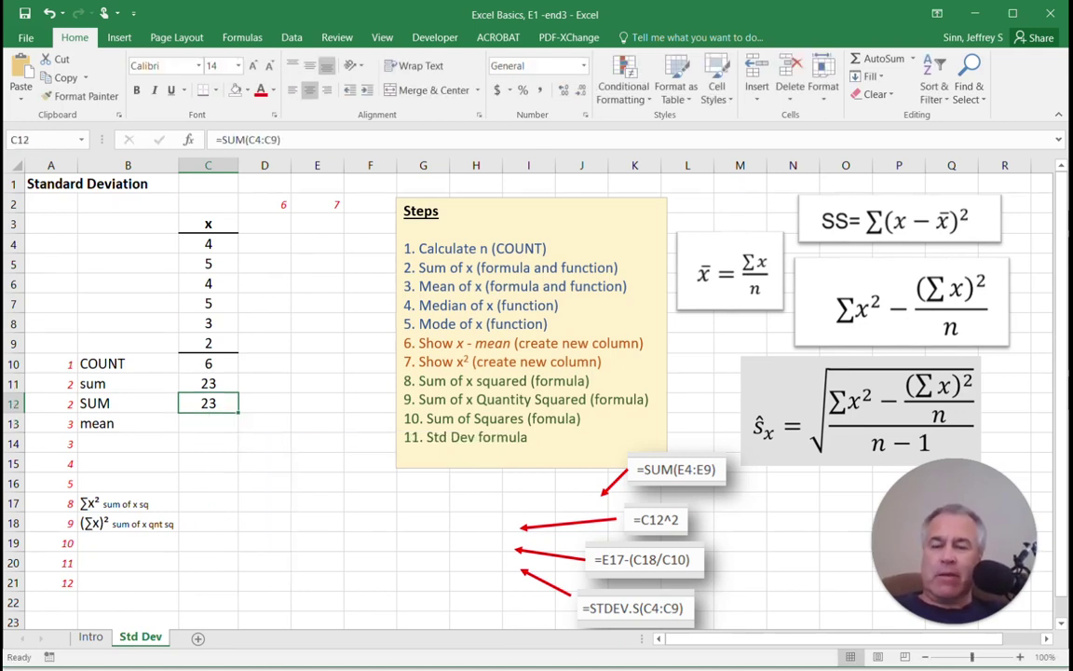
pyautogui.press('Down')
# Calculate the mean of x in C13 by dividing sum by count with =C12/C10, and check the cells it references.
pyautogui.write('=')
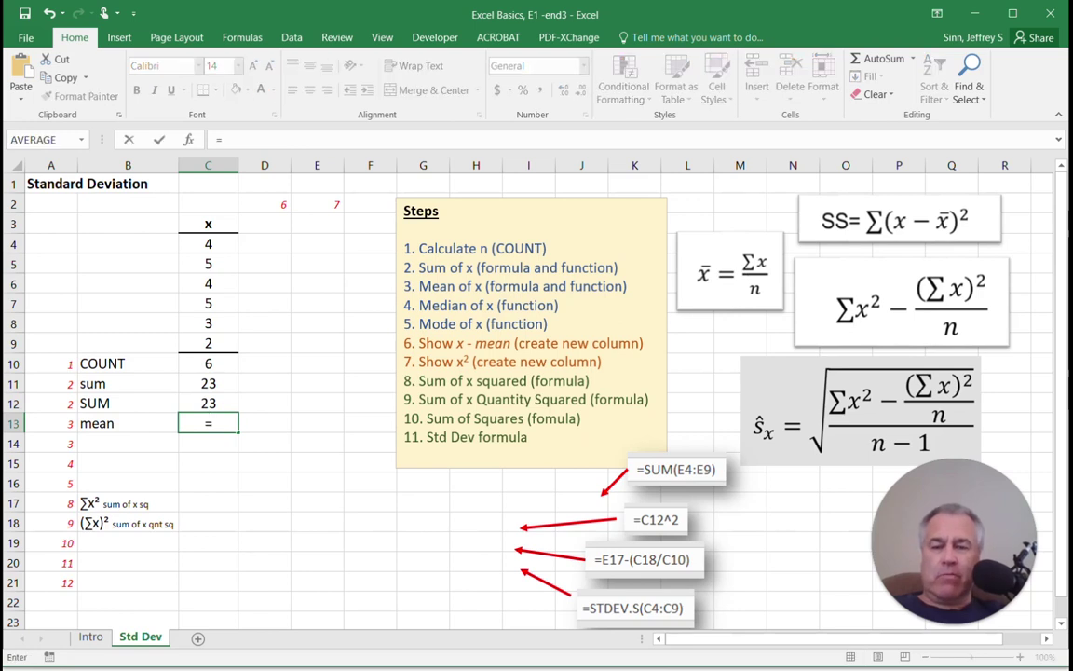
pyautogui.press('Up')
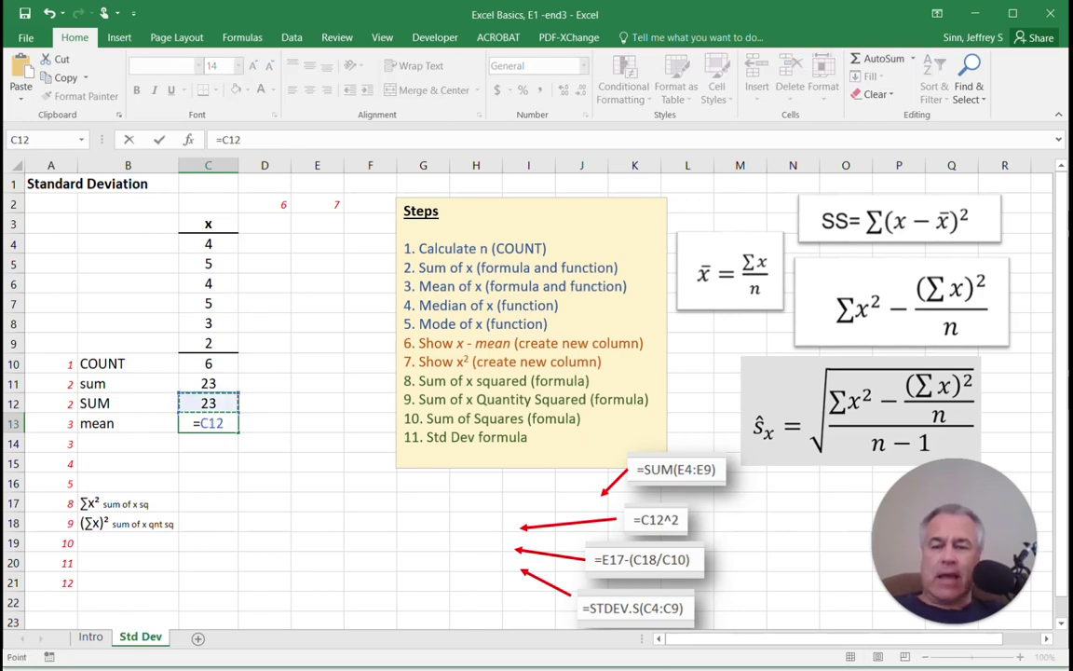
pyautogui.write('/')
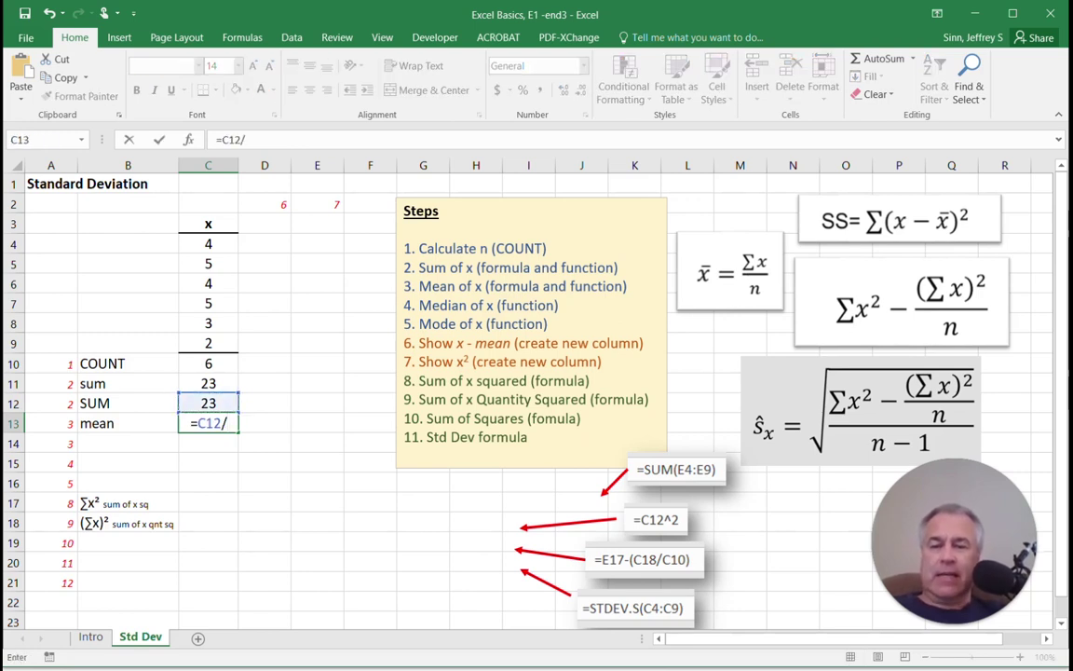
pyautogui.press('Up')
pyautogui.press('Up')
pyautogui.press('Up')
pyautogui.press('Return')
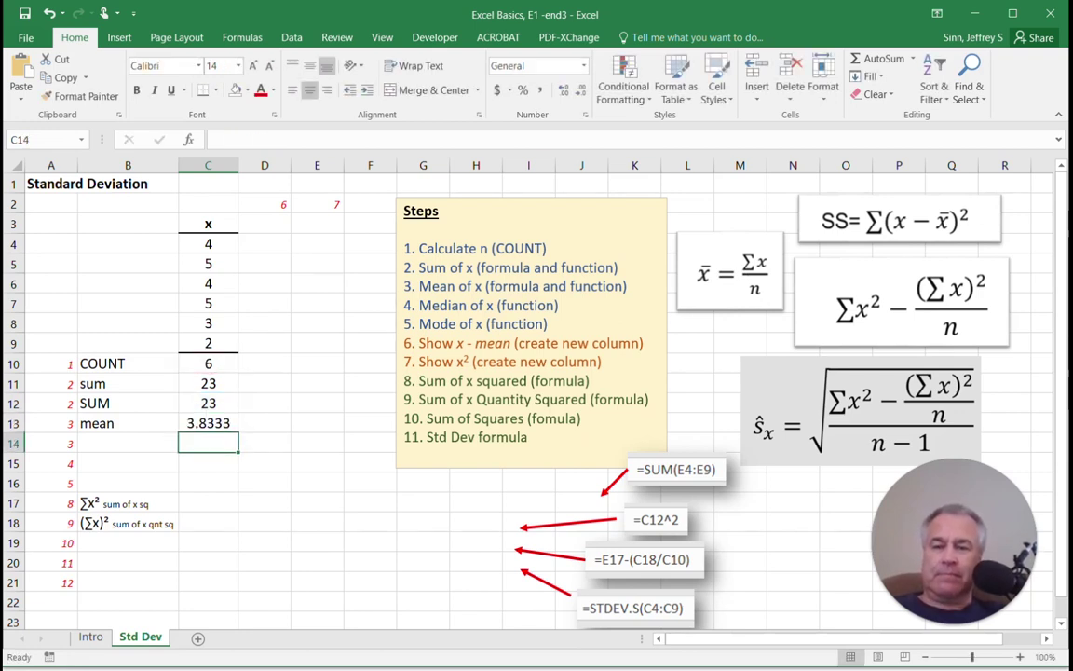
pyautogui.press('Up')
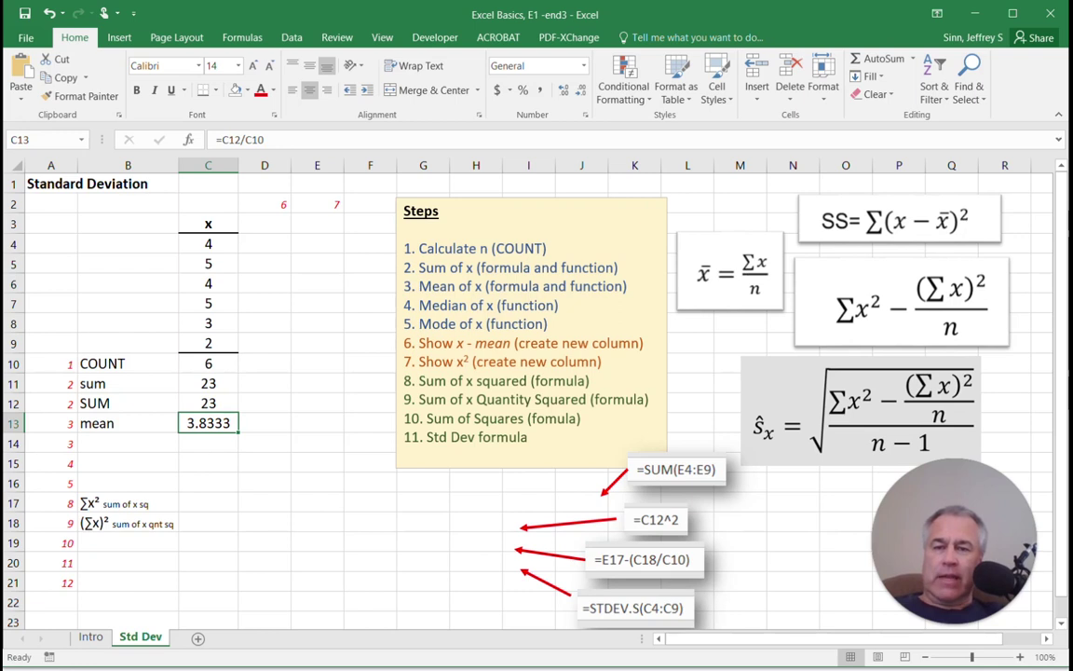
pyautogui.press('Down')
pyautogui.press('Down')
pyautogui.doubleClick(210, 423)
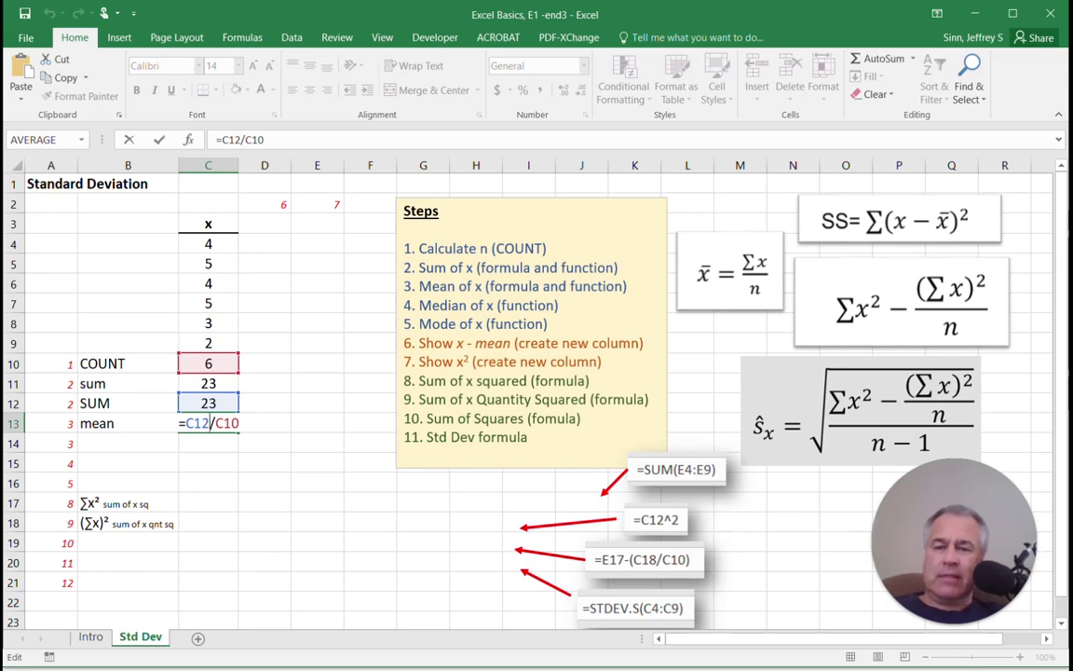
pyautogui.hotkey('ctrl', 'Return')
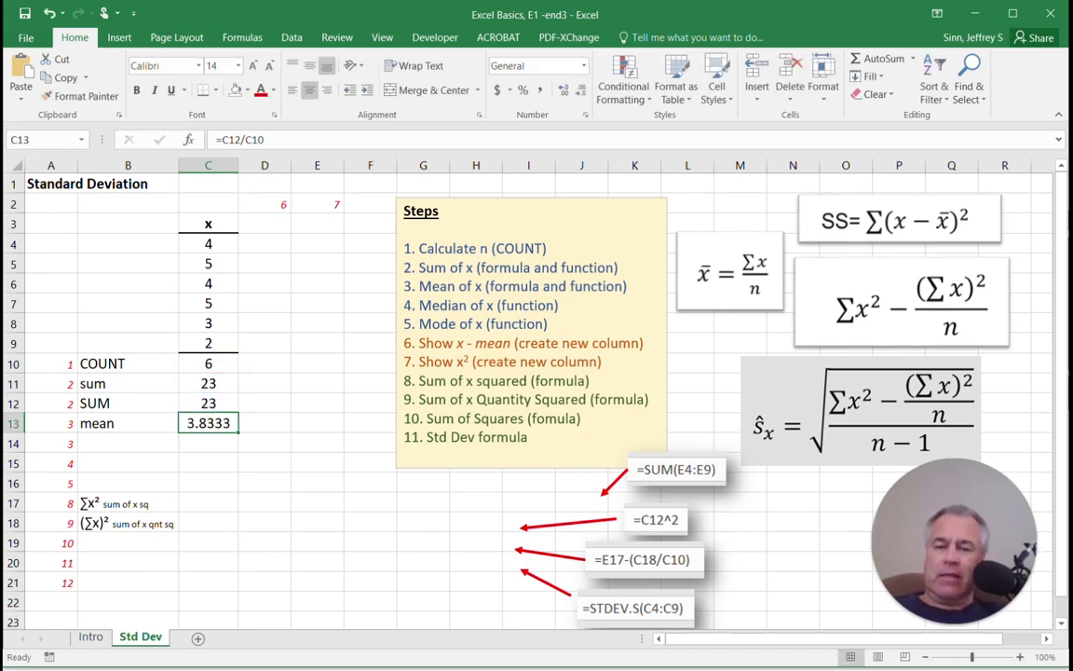
# Label cell B14 as "AVERAGE" in capitals for the function version of the mean.
pyautogui.click(128, 444)
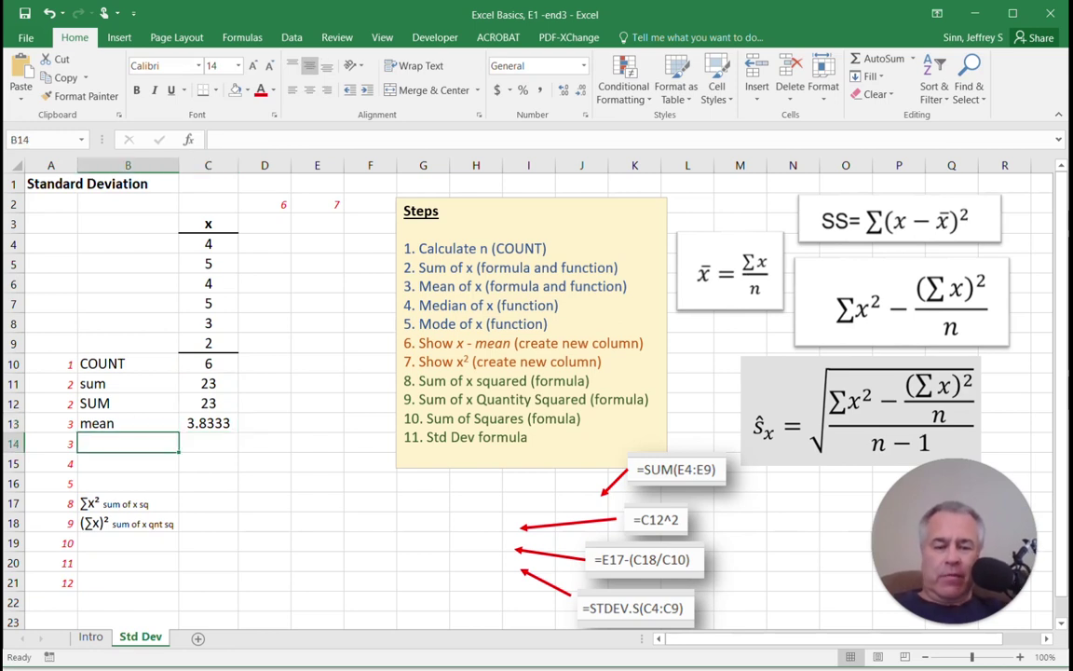
pyautogui.write('A')
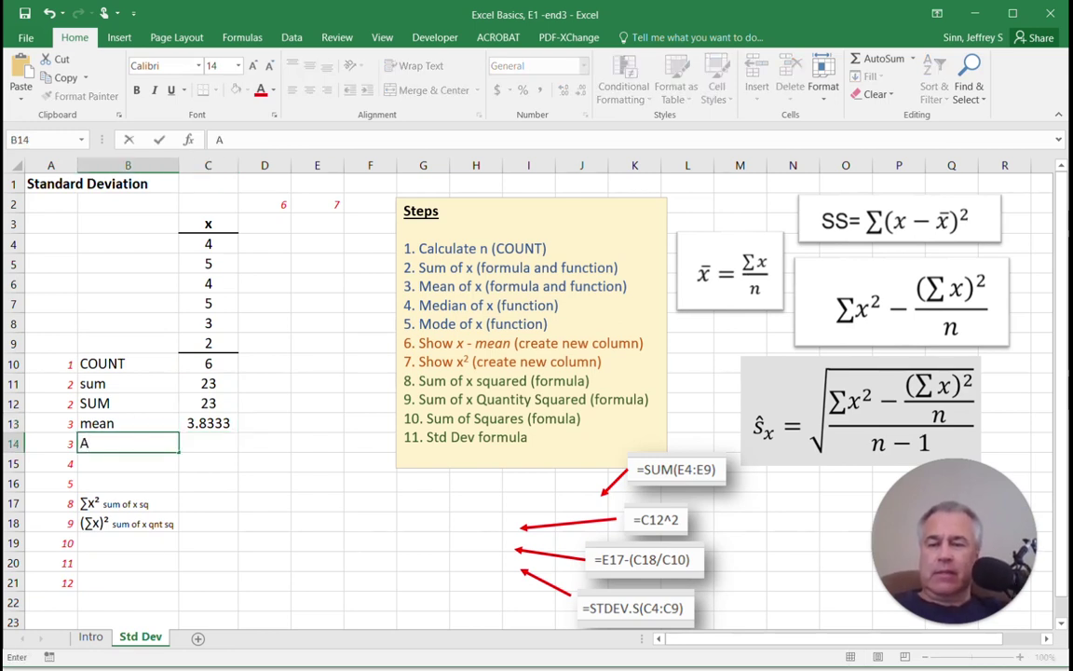
pyautogui.write('VERAGE')
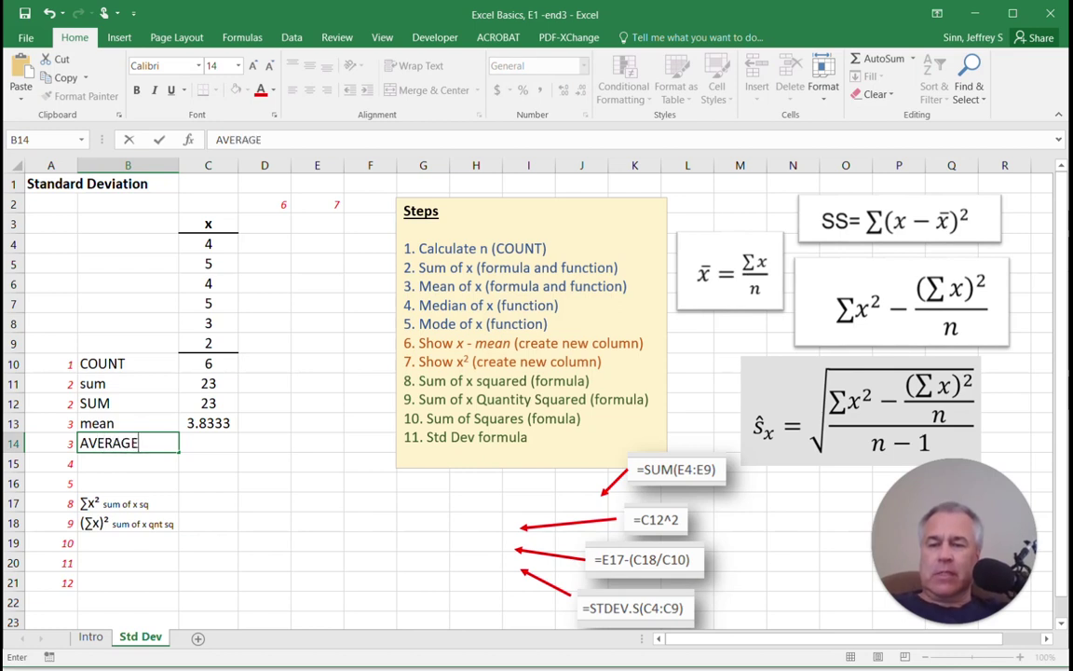
pyautogui.hotkey('ctrl', 'Return')
# Relabel cell B13 as "average" in lowercase for the formula version of the mean.
pyautogui.press('Up')
pyautogui.write('A')
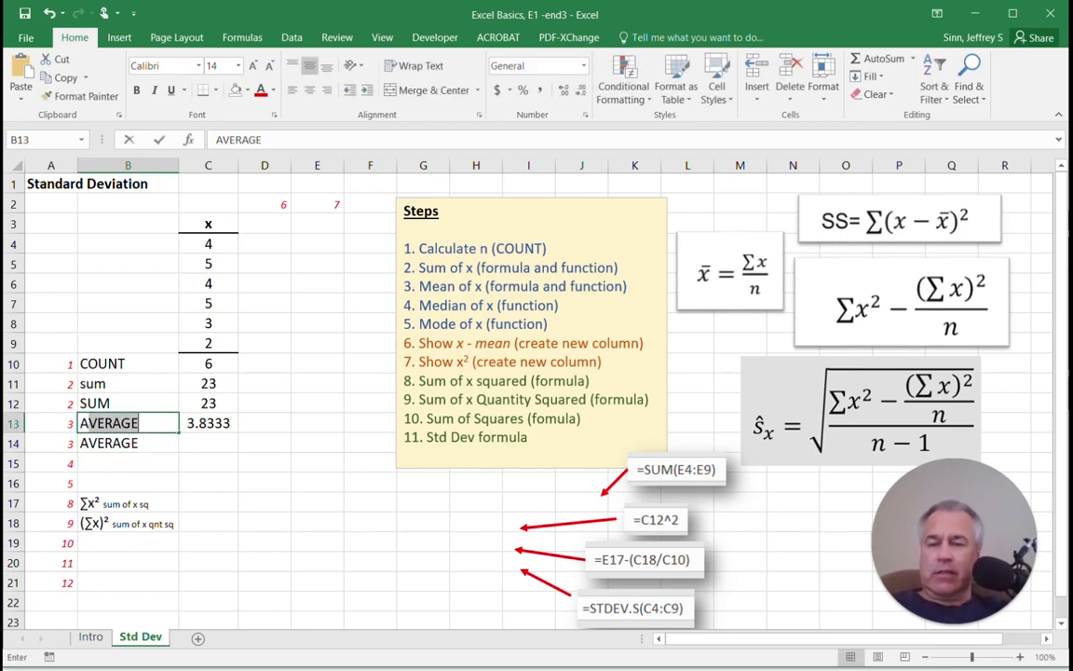
pyautogui.press('BackSpace')
pyautogui.press('BackSpace')
pyautogui.write('average')
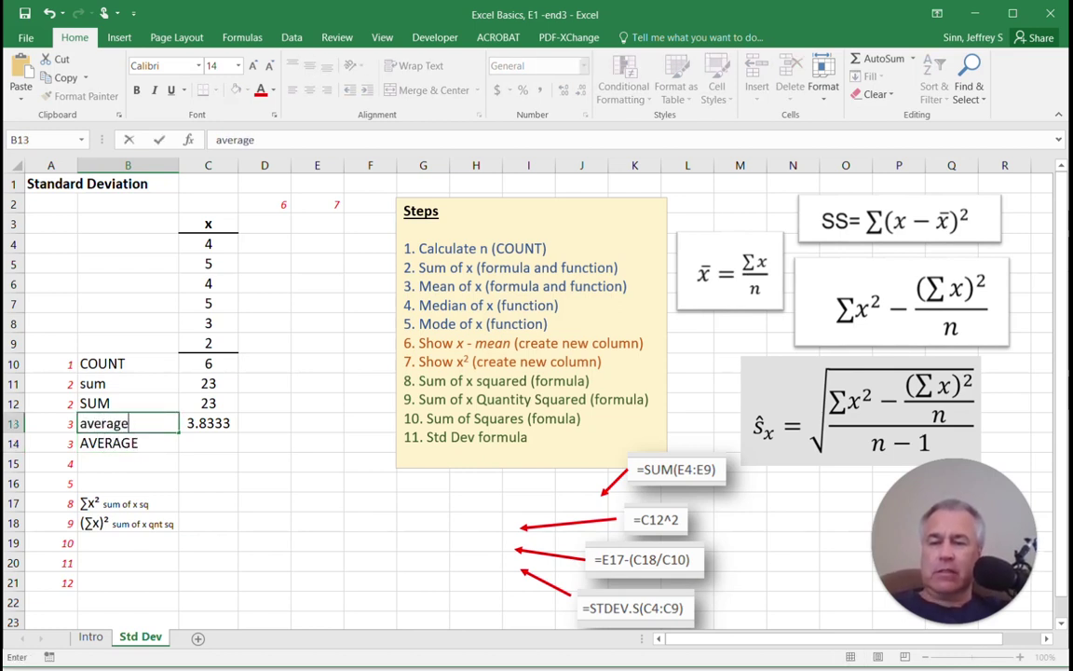
pyautogui.press('Return')
# Average the x values in C14 with =AVERAGE(C4:C9), and compare its formula with the one in C13.
pyautogui.press('Right')
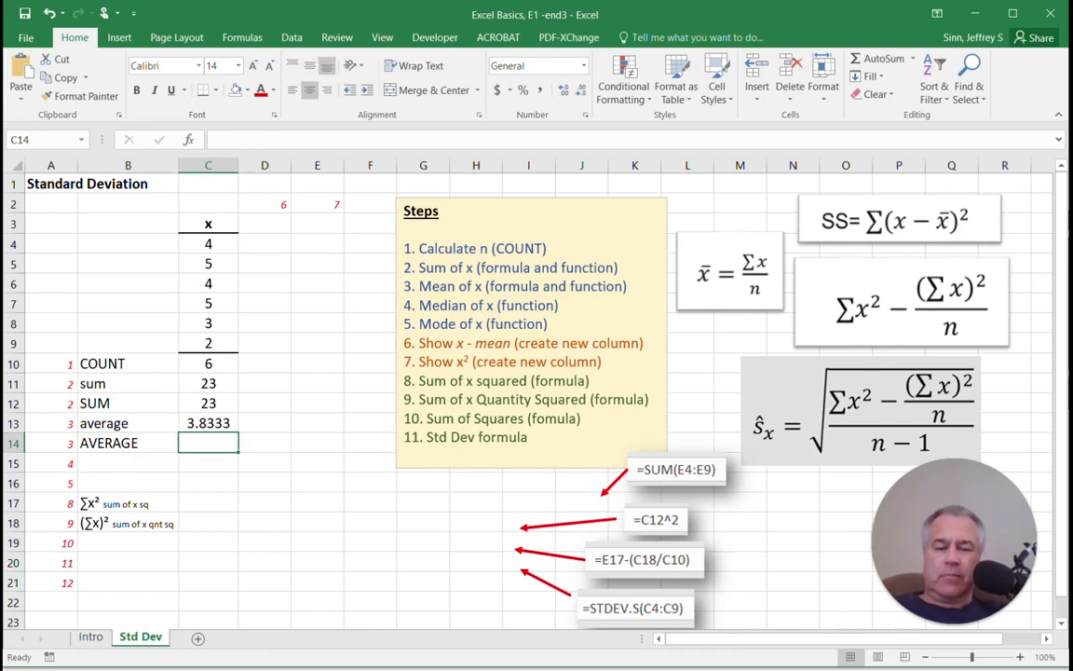
pyautogui.write('=')
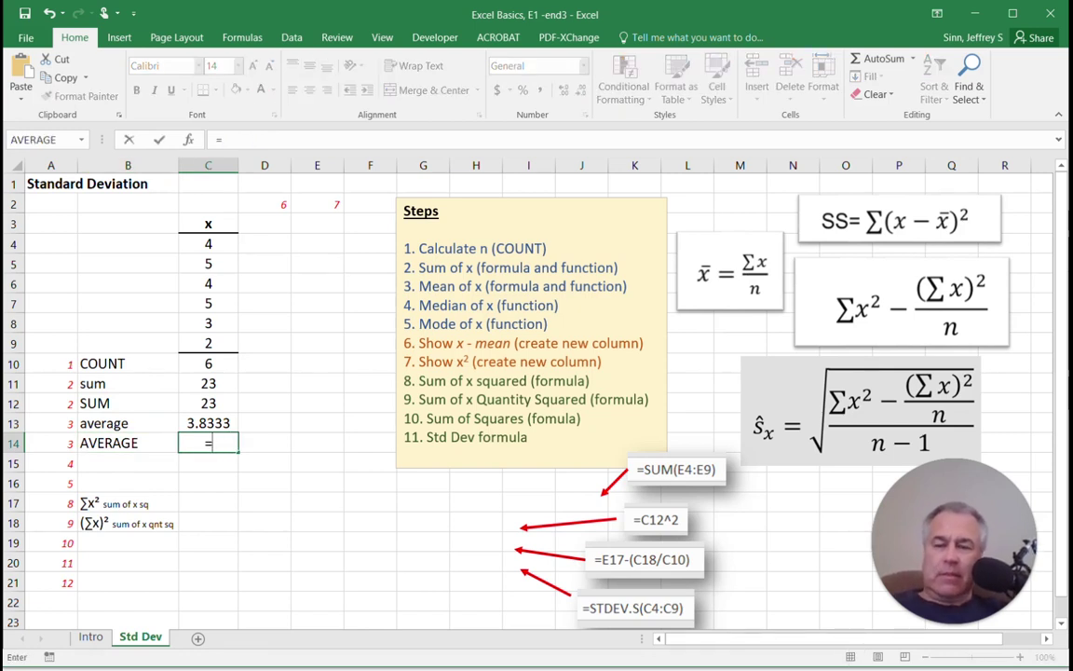
pyautogui.write('av')
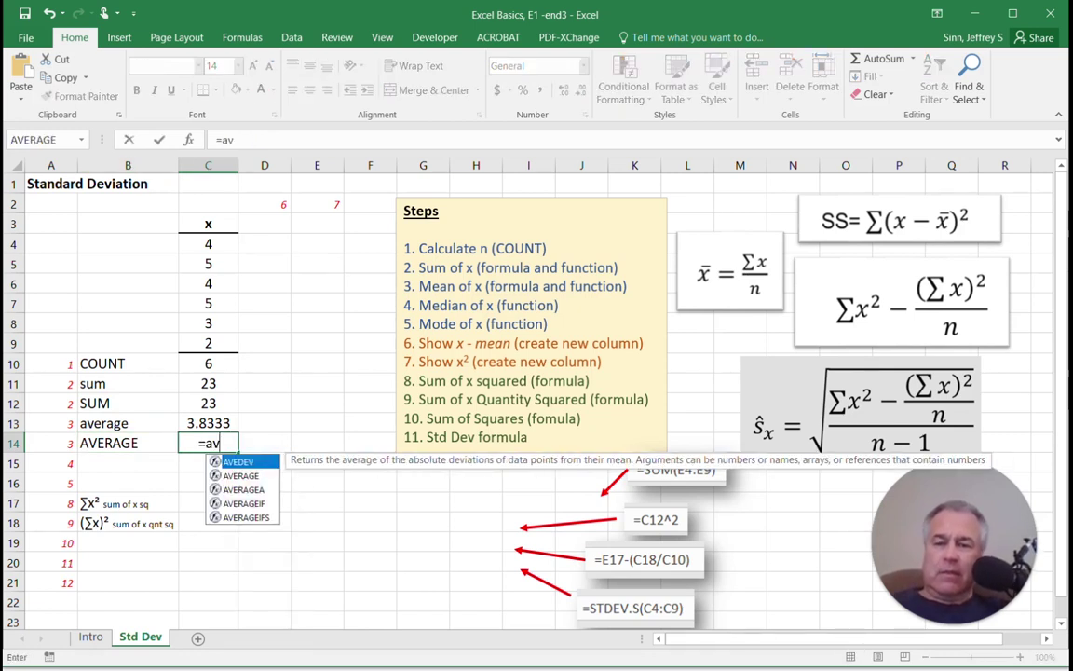
pyautogui.write('erage(')
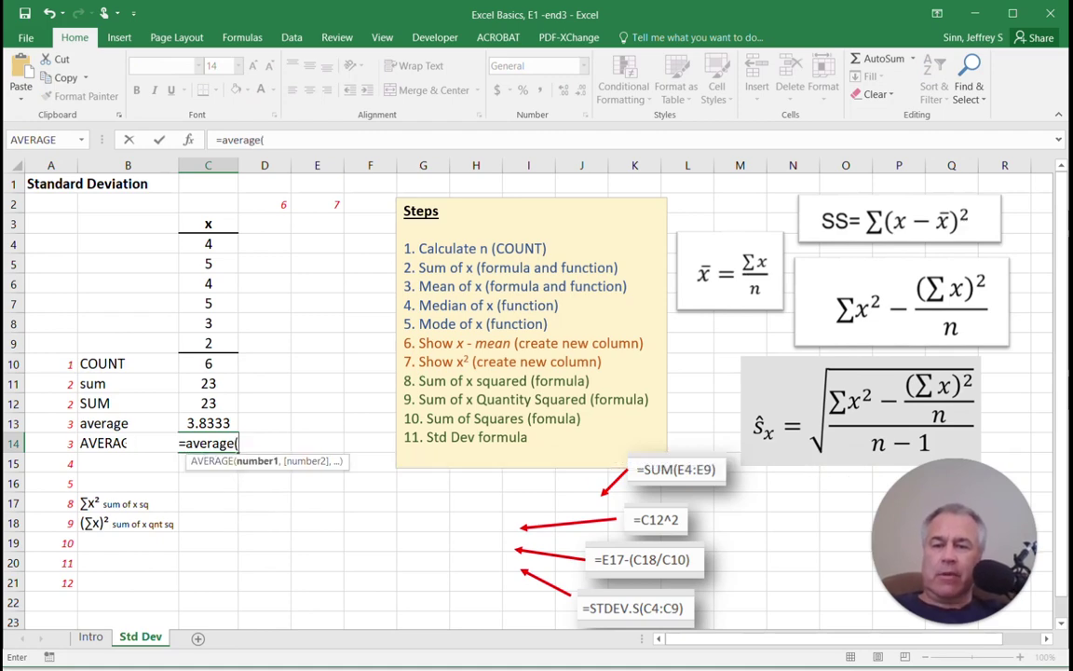
pyautogui.moveTo(208, 244); pyautogui.dragTo(208, 342)
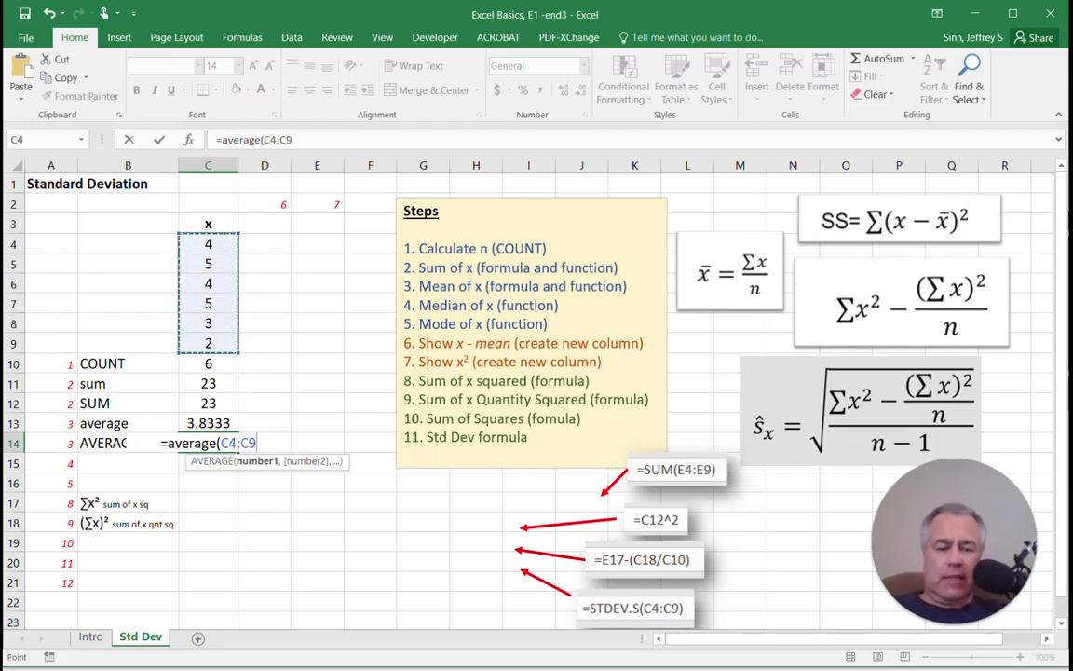
pyautogui.press('Return')
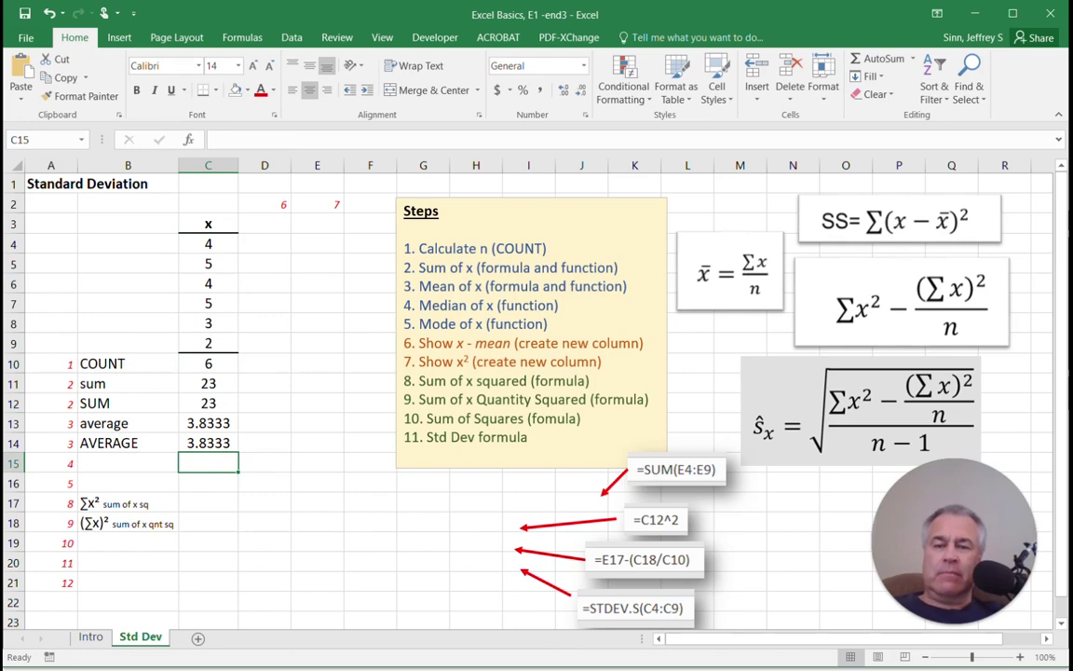
pyautogui.click(208, 423)
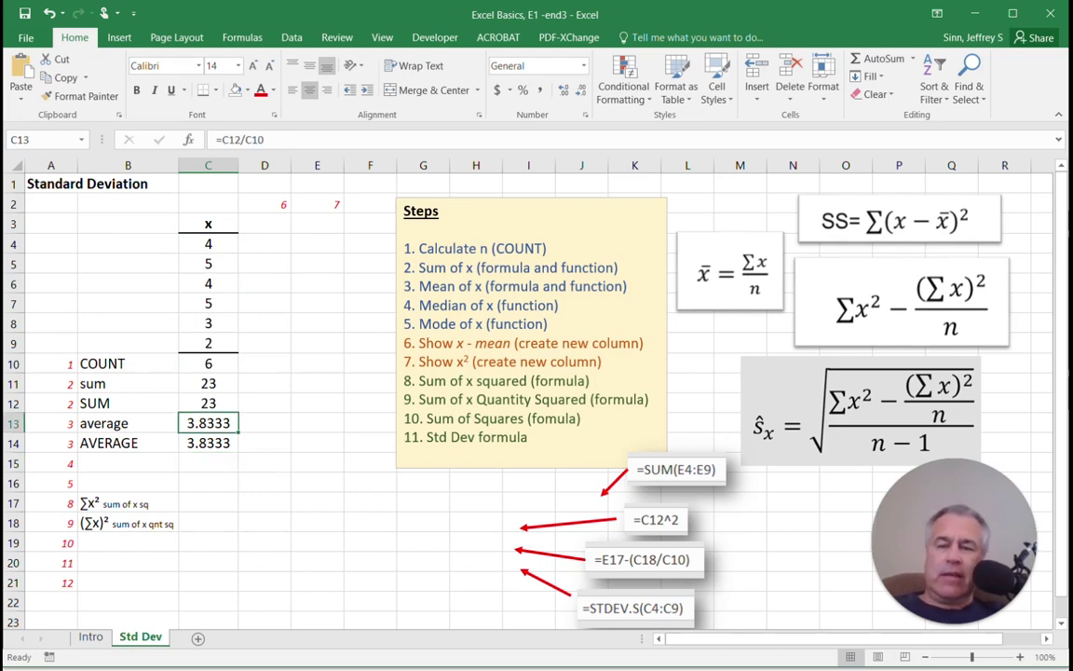
pyautogui.click(208, 444)
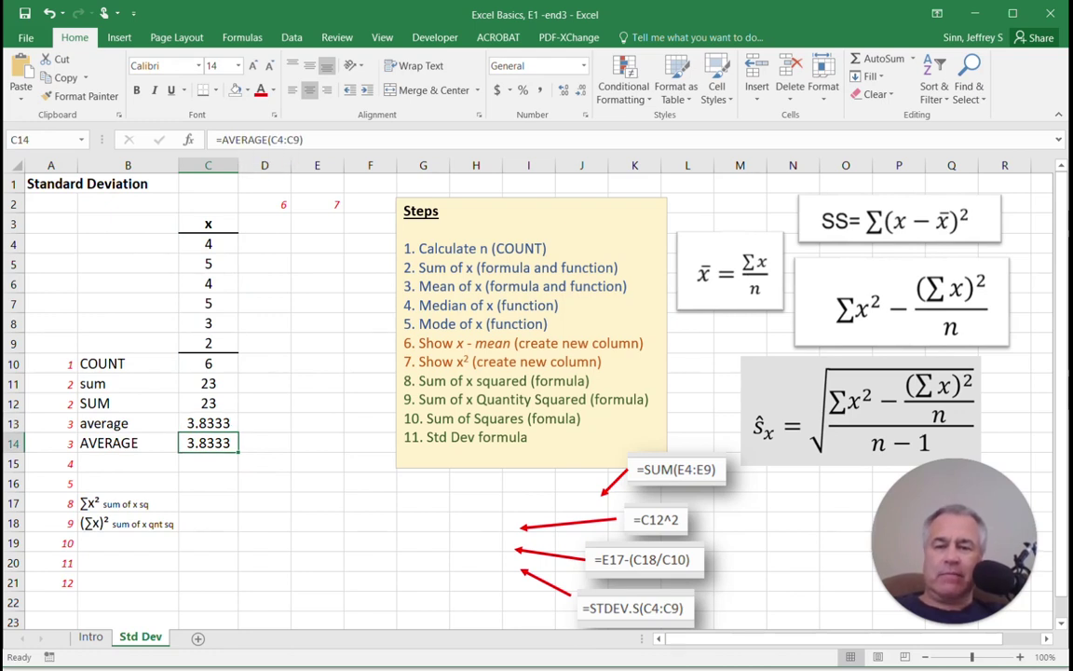
# Label cell B15 as "MEDIAN" in capitals.
pyautogui.click(128, 463)
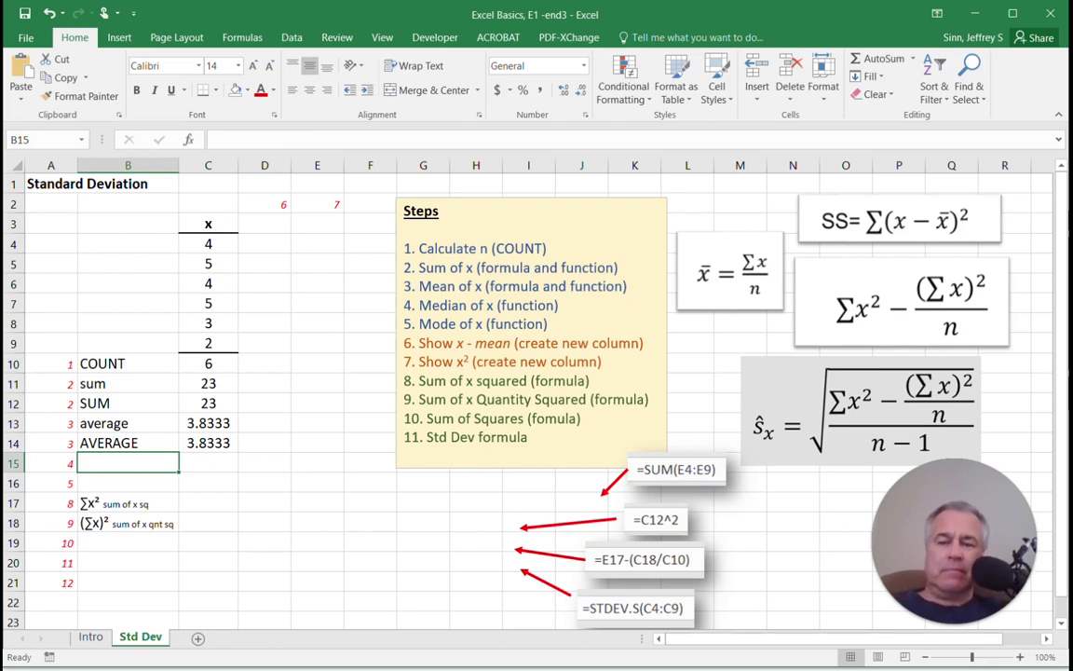
pyautogui.write('M')
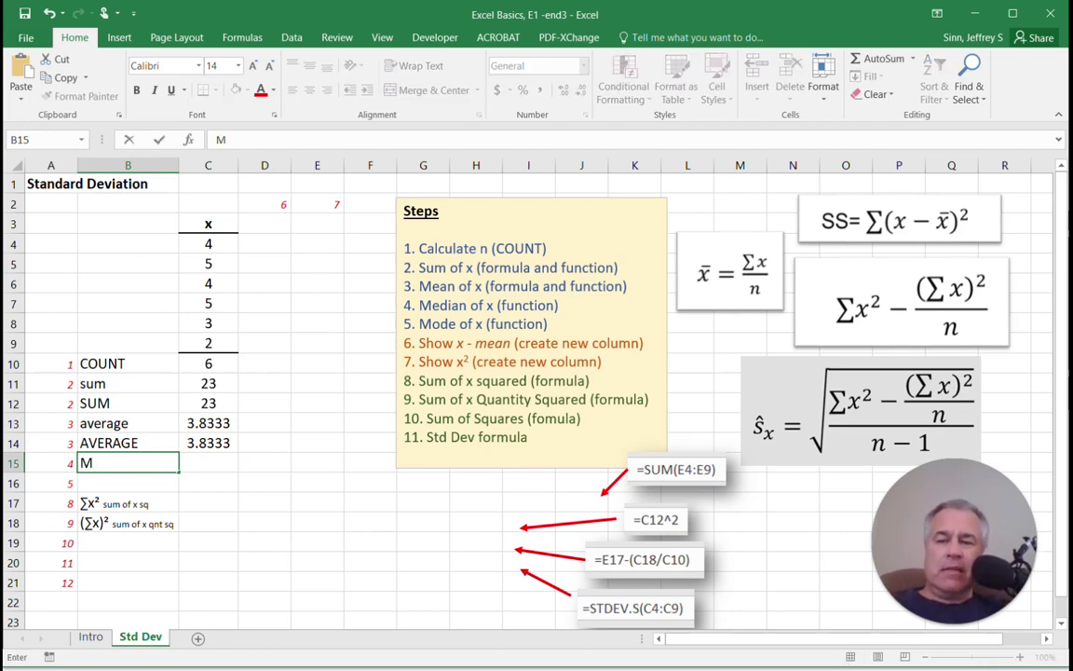
pyautogui.write('EDIAN')
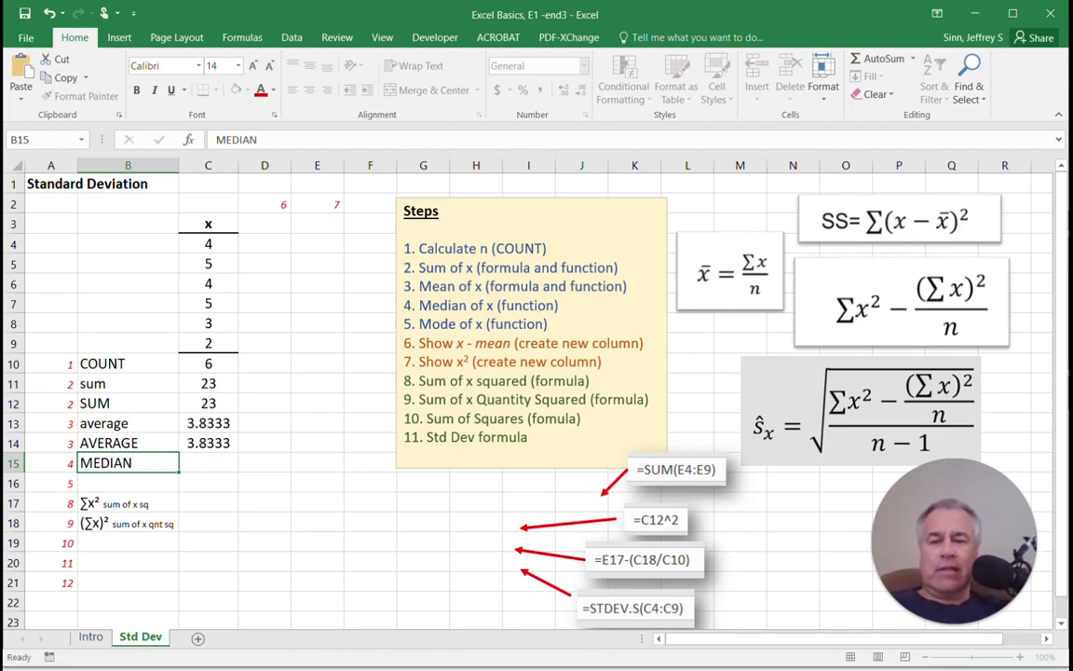
pyautogui.press('Tab')
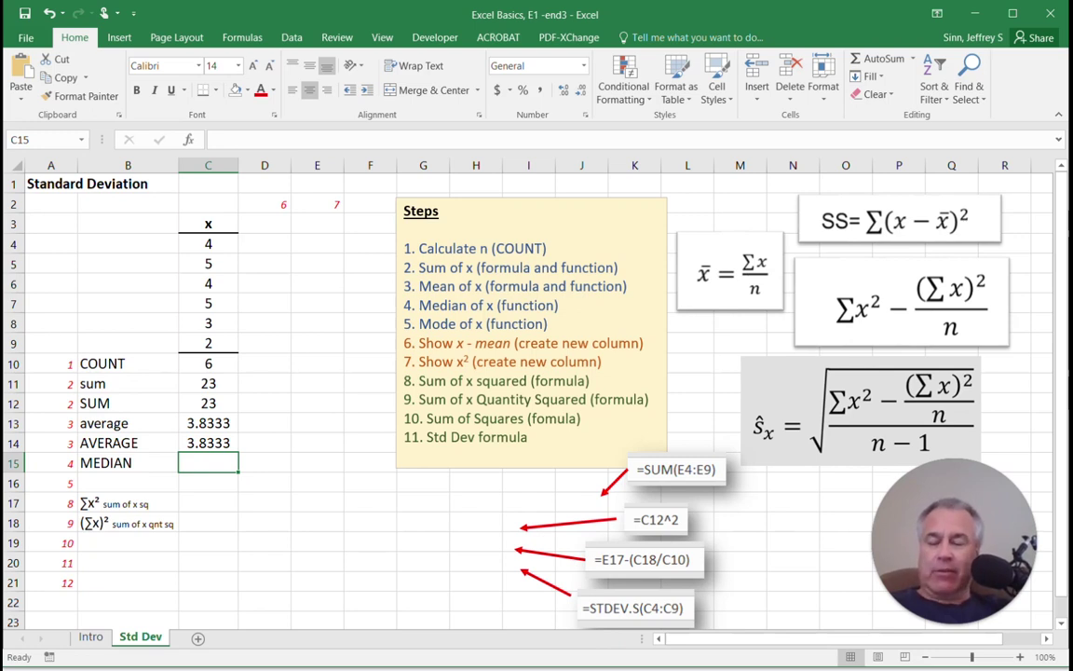
# Find the median of the x values in C15 with =MEDIAN(C4:C9).
pyautogui.write('=me')
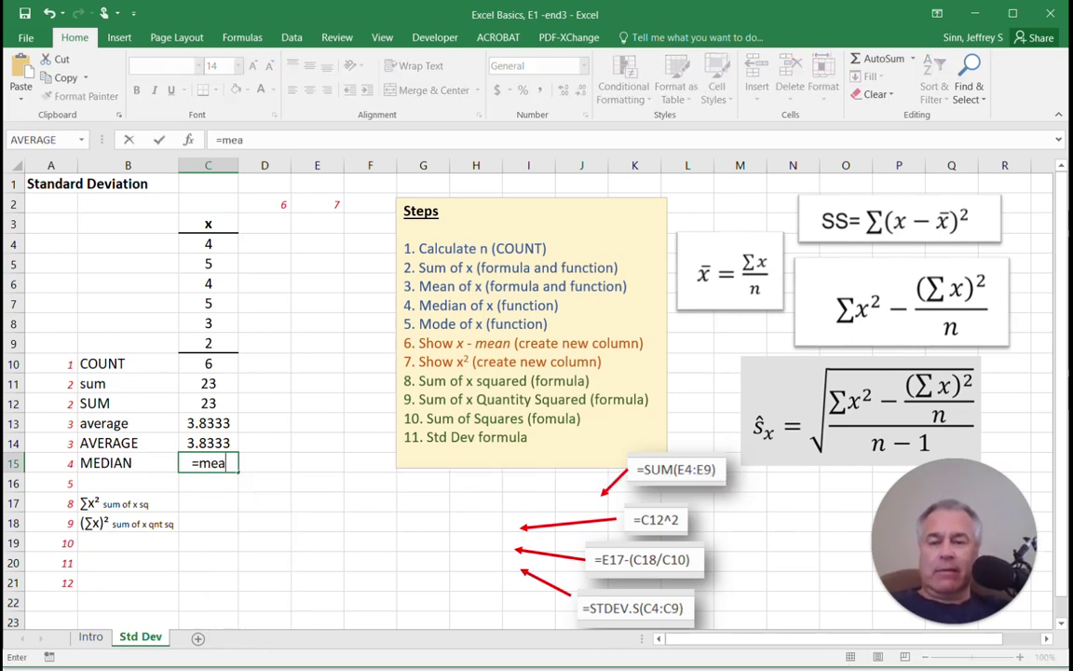
pyautogui.write('dian')
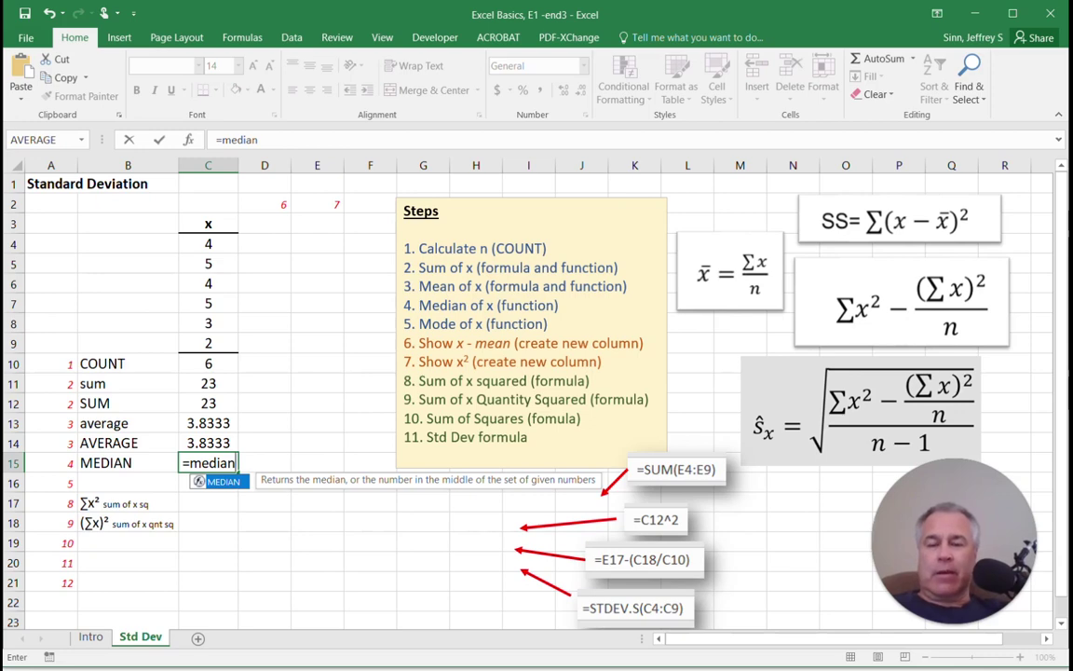
pyautogui.write('(C4')
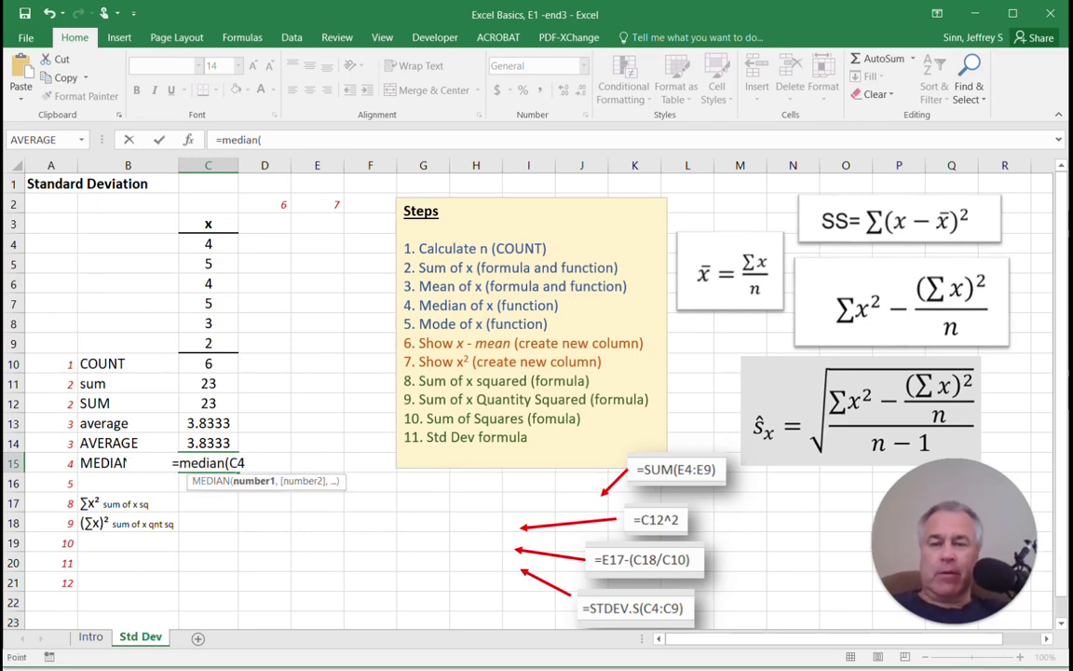
pyautogui.moveTo(209, 244); pyautogui.dragTo(209, 344)
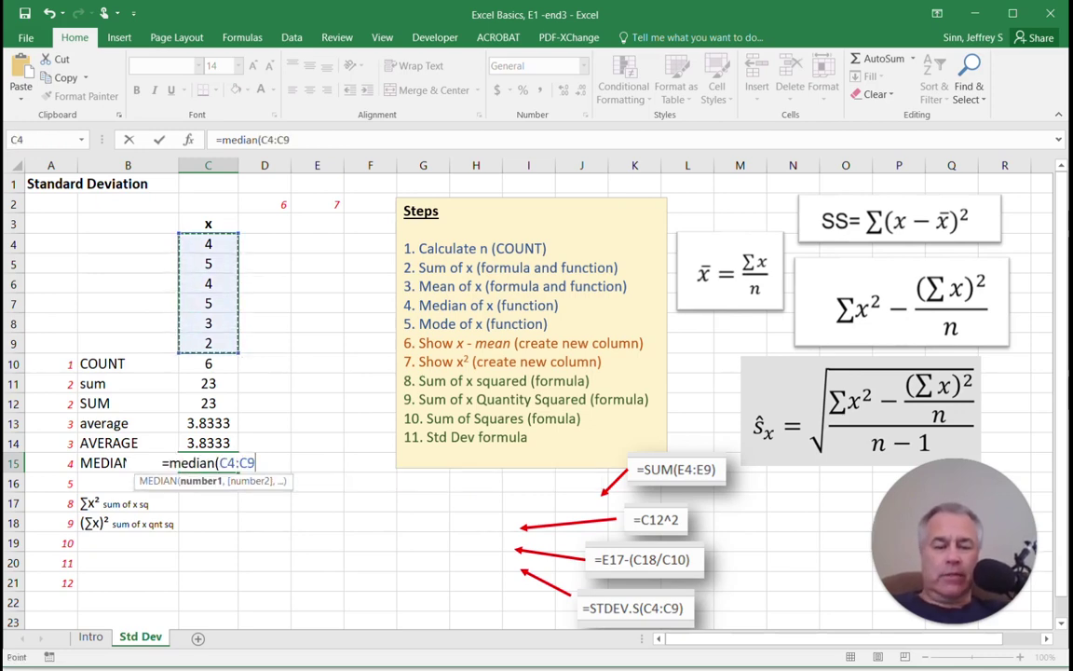
pyautogui.write(')')
pyautogui.press('Return')
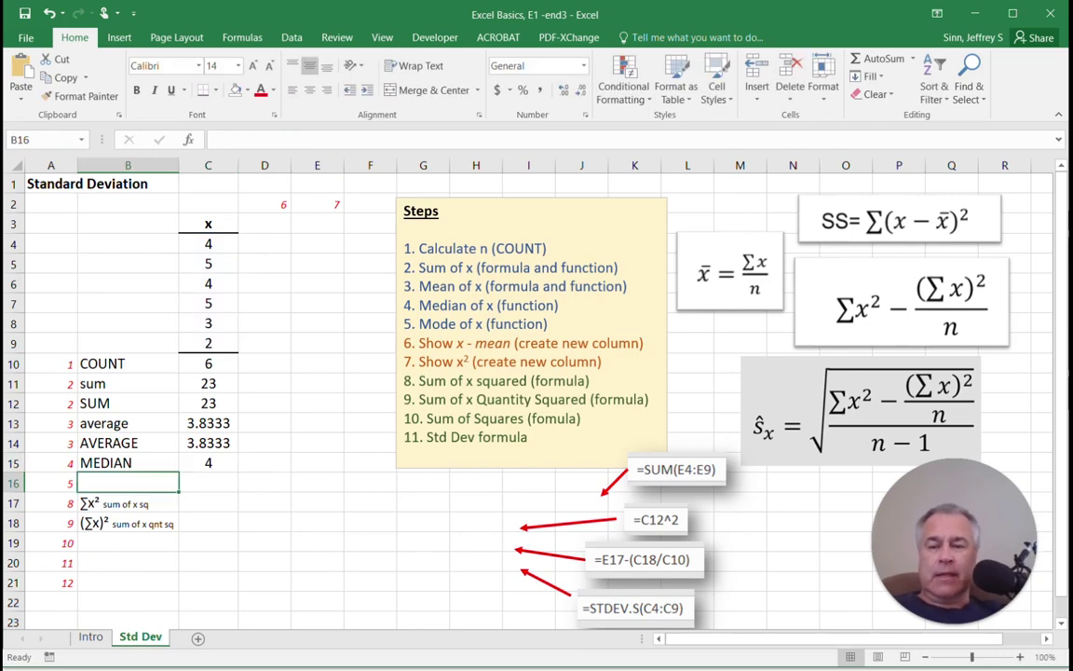
# Label cell B16 as "MODE" and find the mode of the x values in C16 with =MODE(C4:C9).
pyautogui.write('MODE')
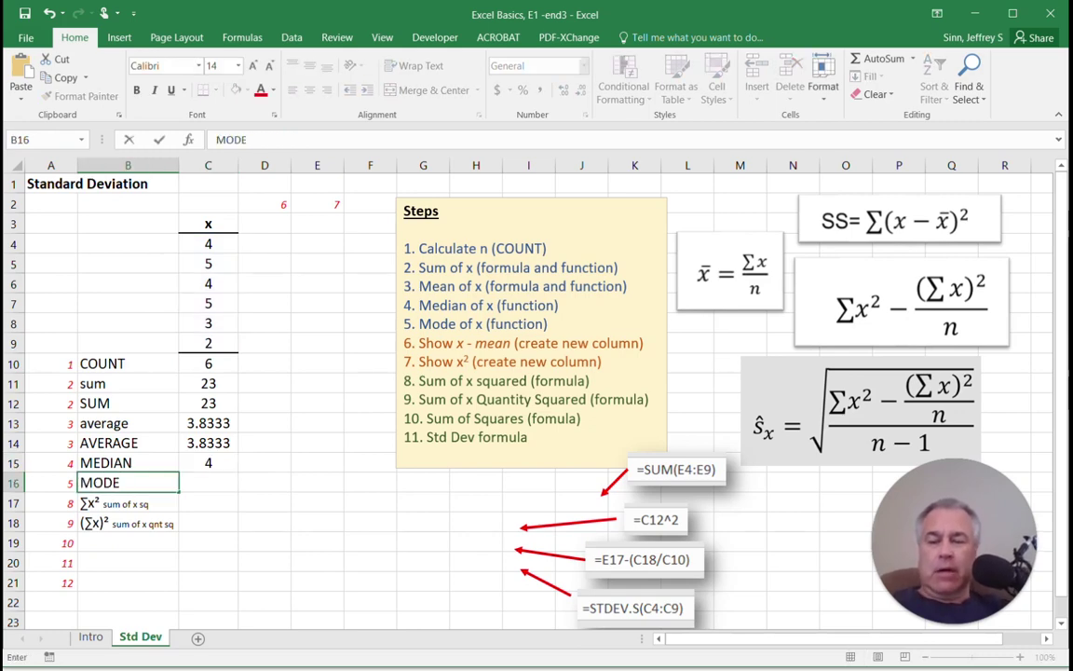
pyautogui.press('Tab')
pyautogui.write('=MODE(')
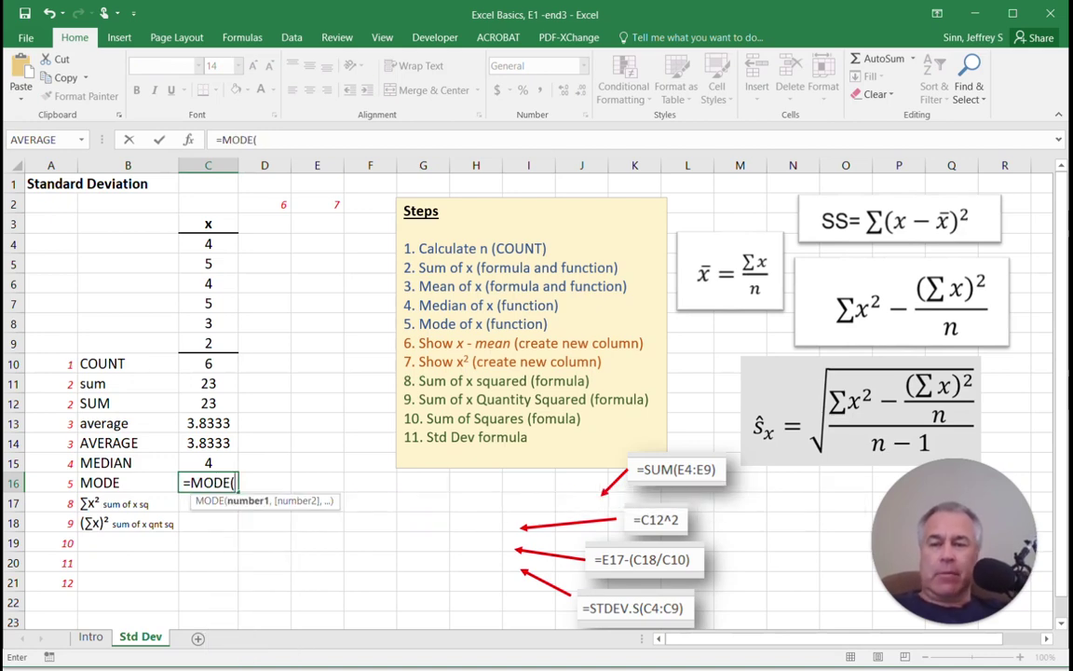
pyautogui.moveTo(208, 244); pyautogui.dragTo(208, 343)
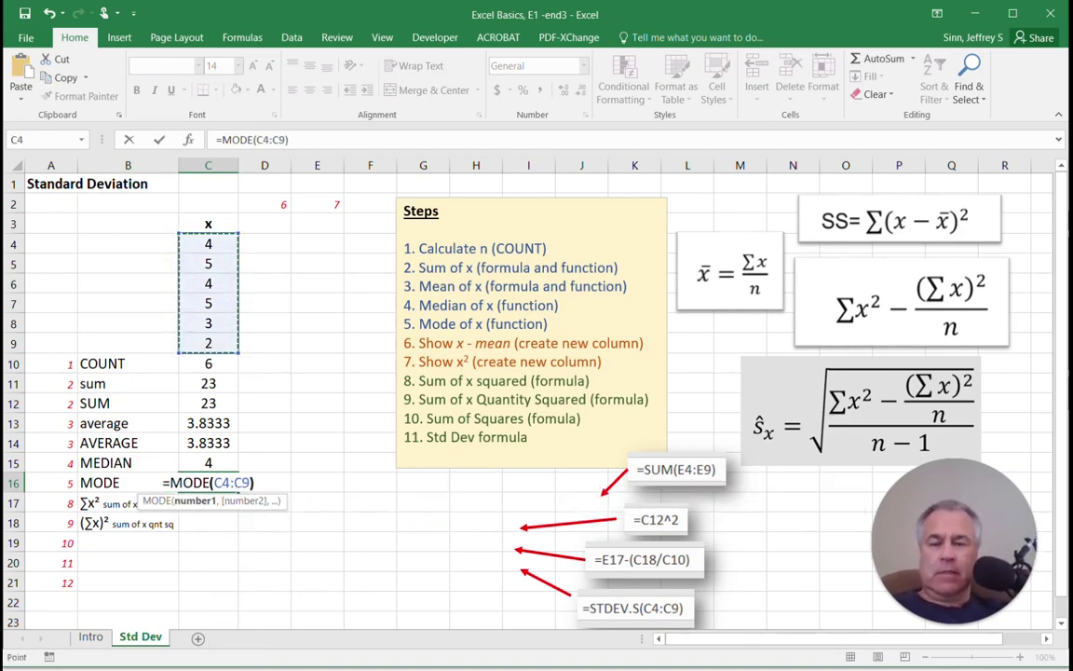
pyautogui.press('Return')
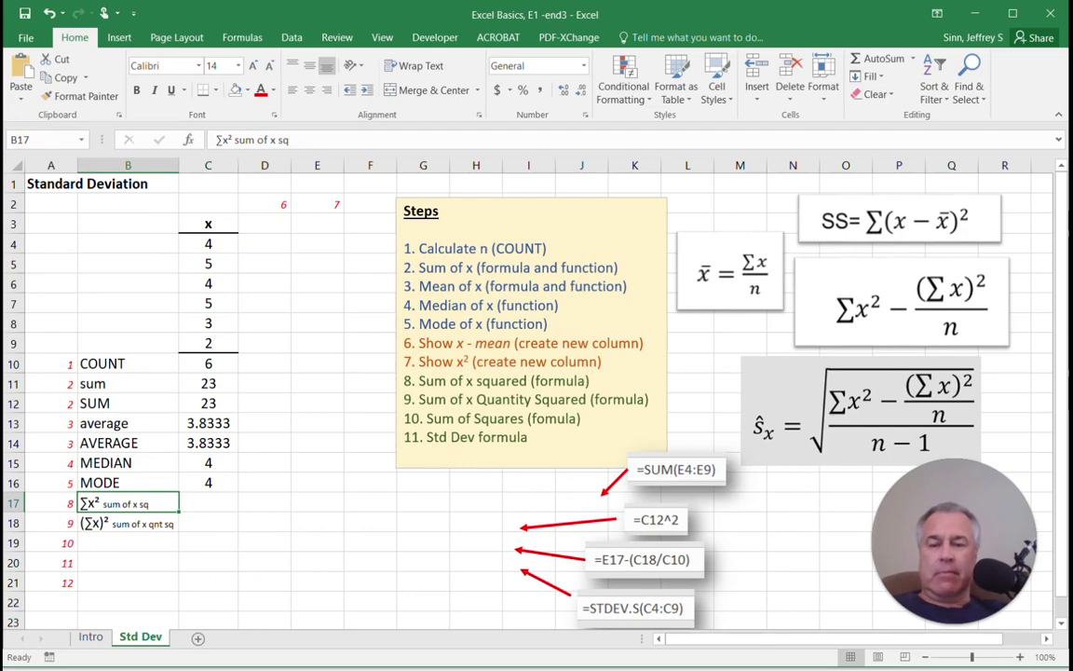
# Compare the mode formula in C16 with the median formula in C15 and the range they reference.
pyautogui.click(208, 482)
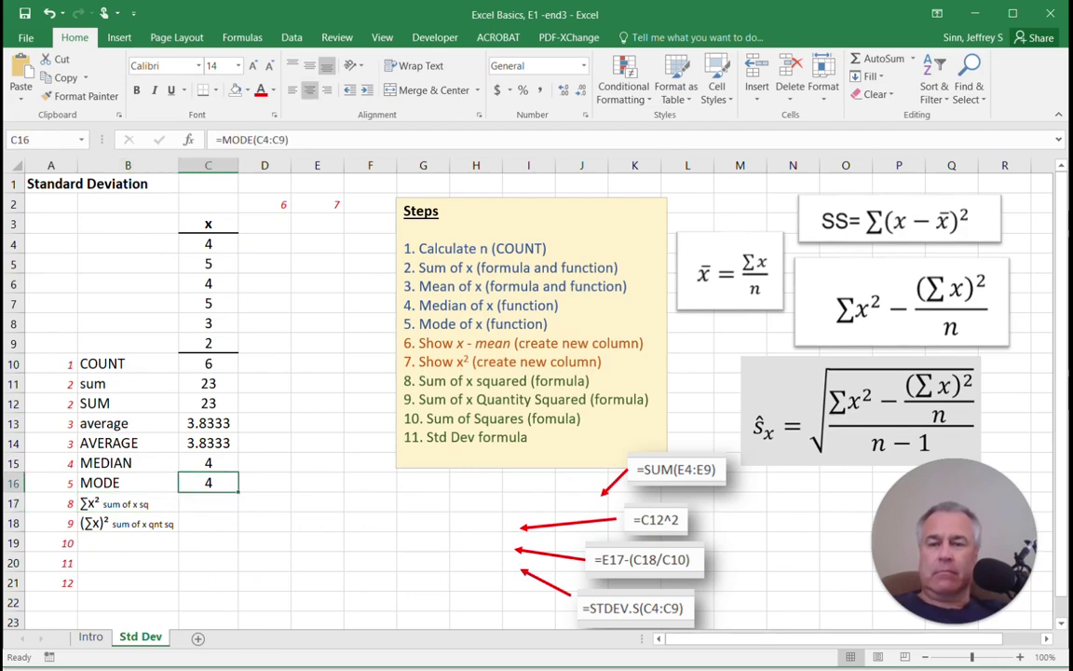
pyautogui.click(207, 463)
pyautogui.click(208, 482)
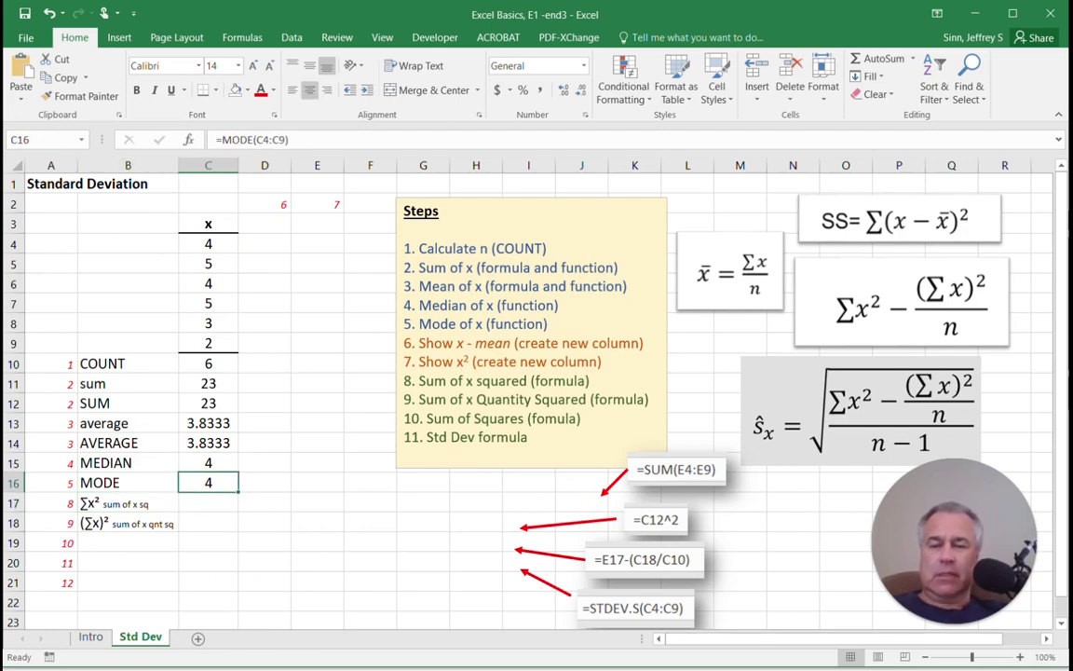
pyautogui.doubleClick(221, 483)
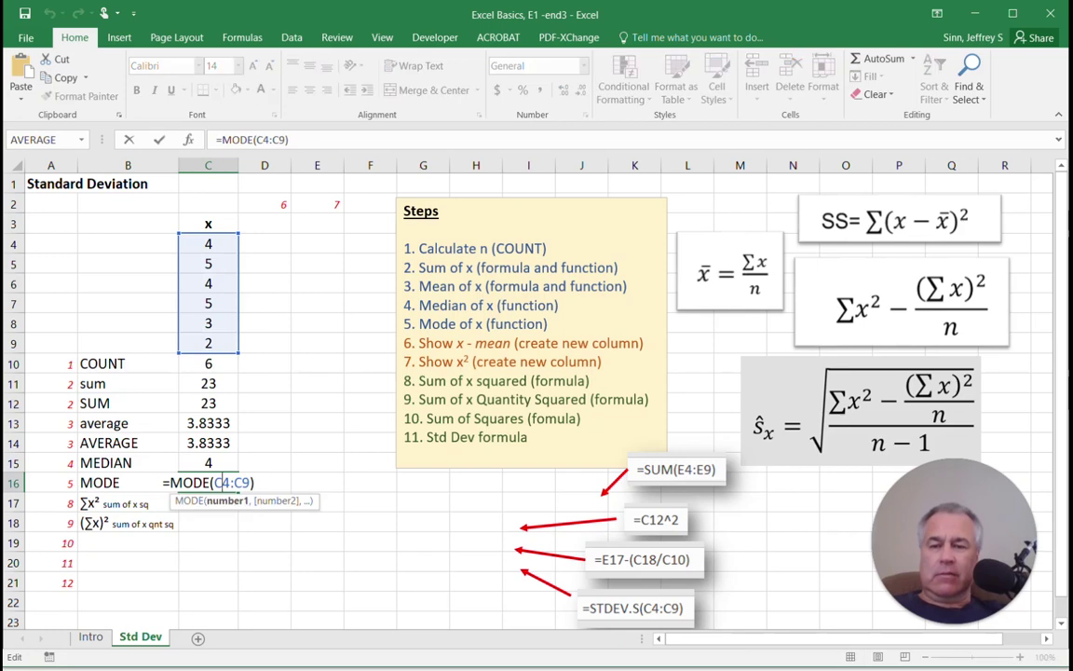
pyautogui.click(216, 463)
pyautogui.doubleClick(217, 463)
pyautogui.click(208, 542)
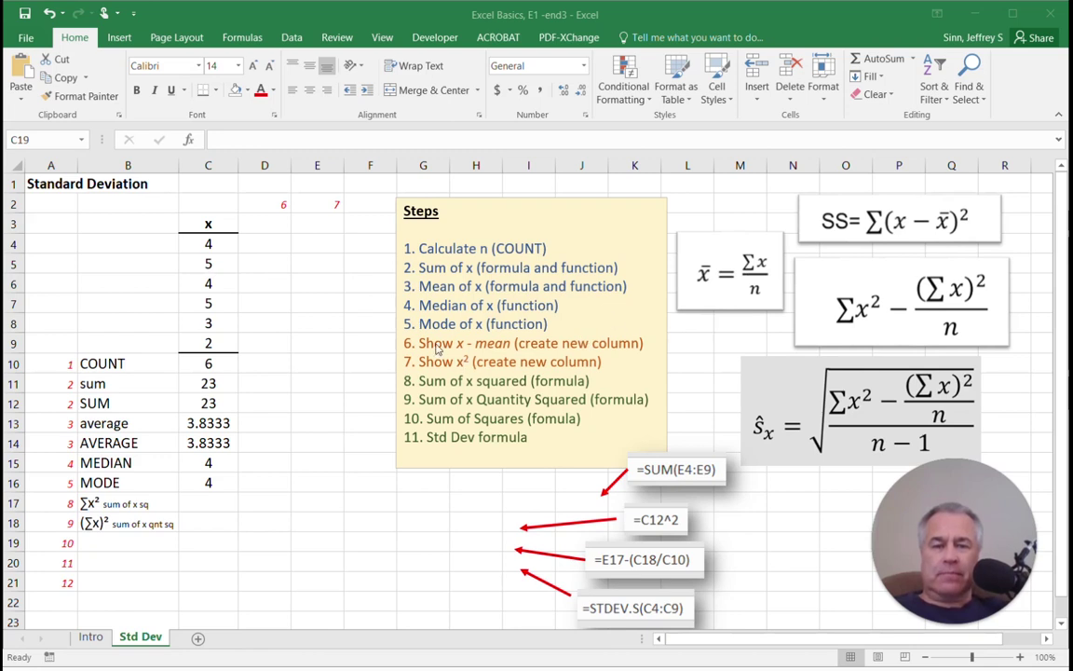
# Head the new deviation column in D3 as "x-M".
pyautogui.click(268, 244)
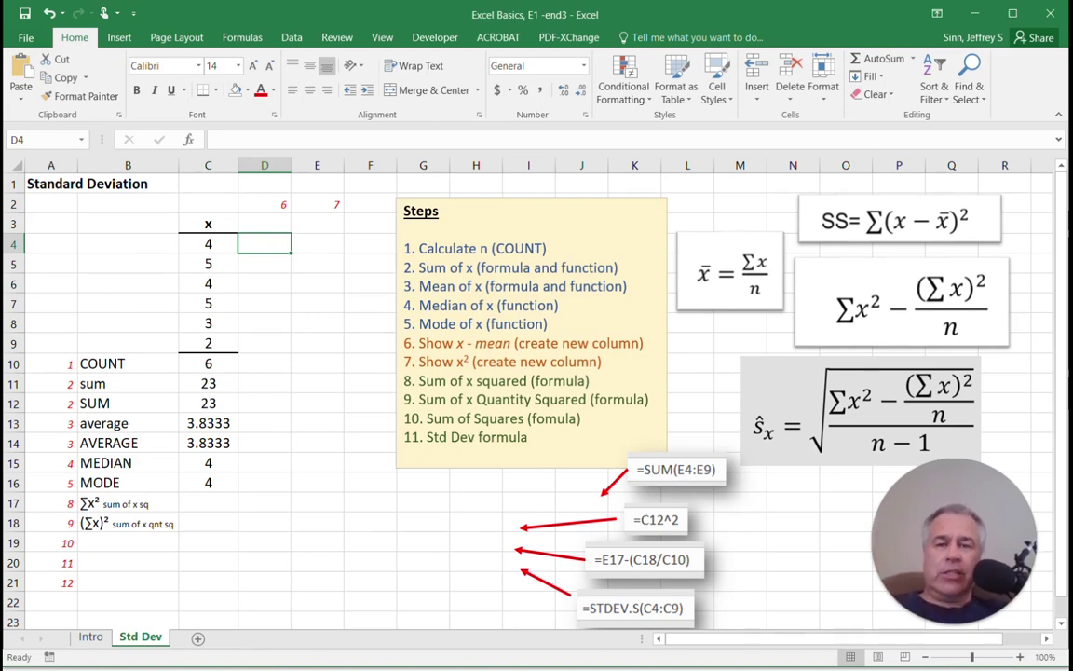
pyautogui.press('Up')
pyautogui.write('x-')
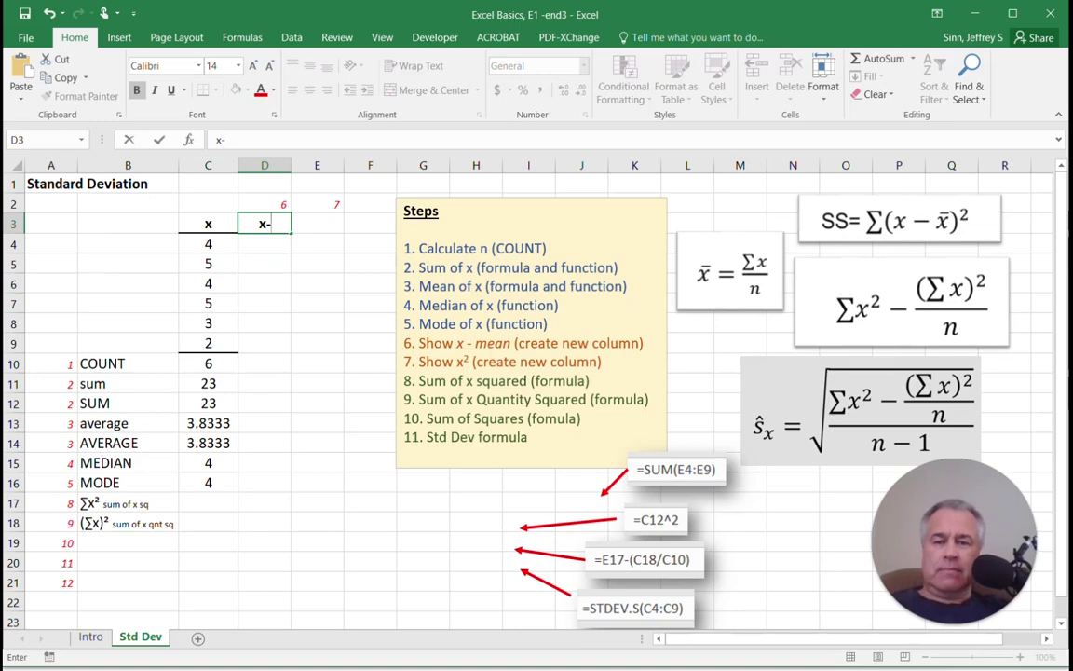
pyautogui.write('M')
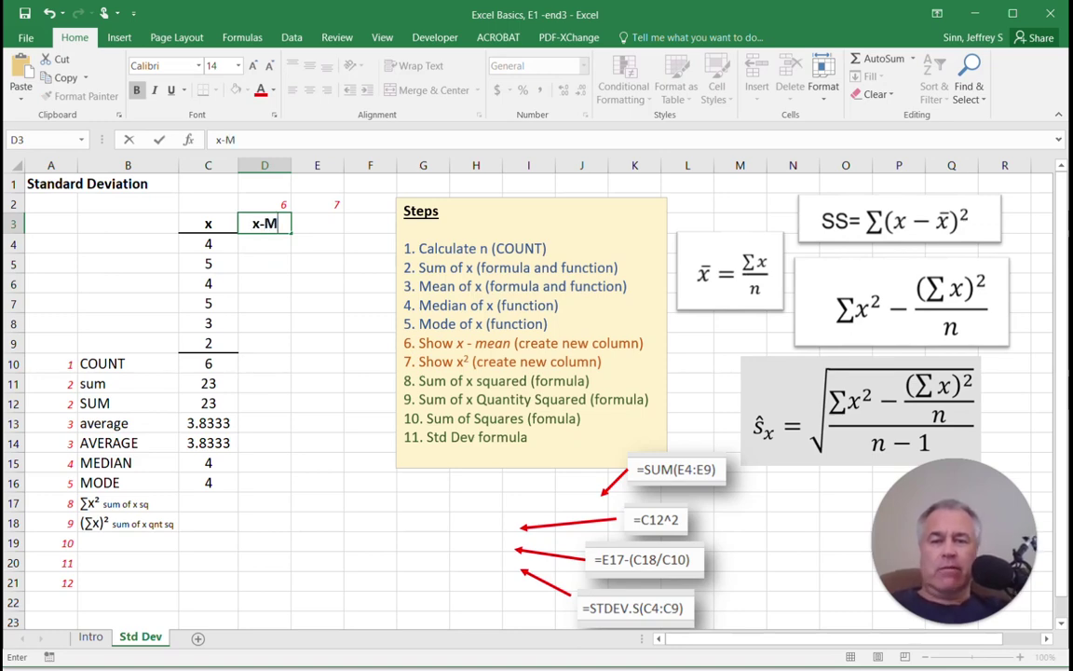
pyautogui.press('Left')
pyautogui.press('Right')
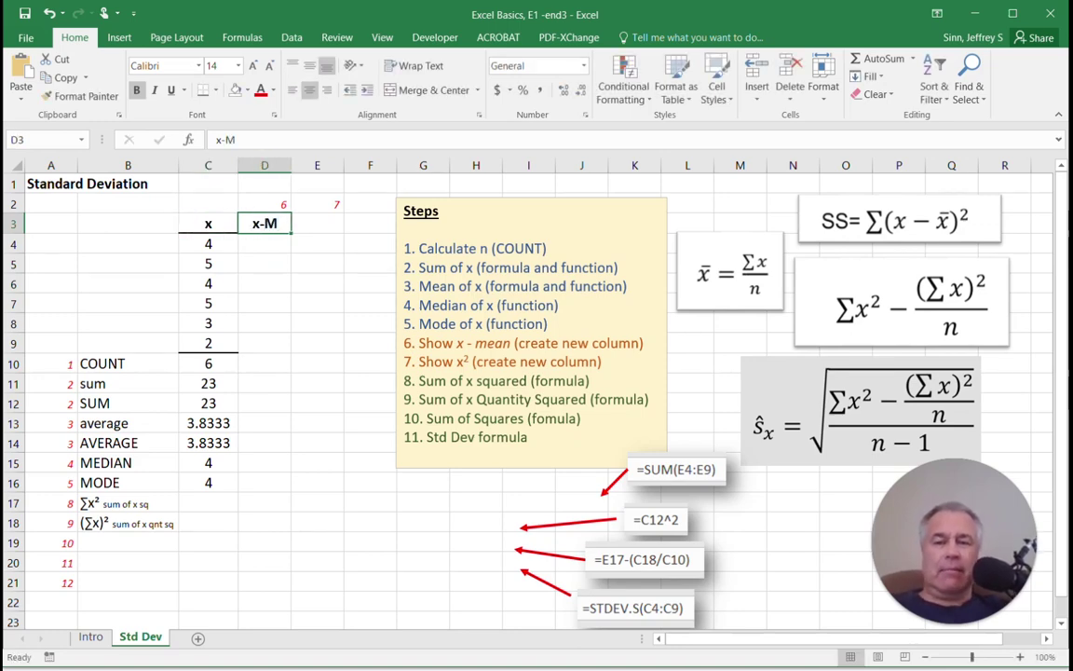
pyautogui.click(264, 304)
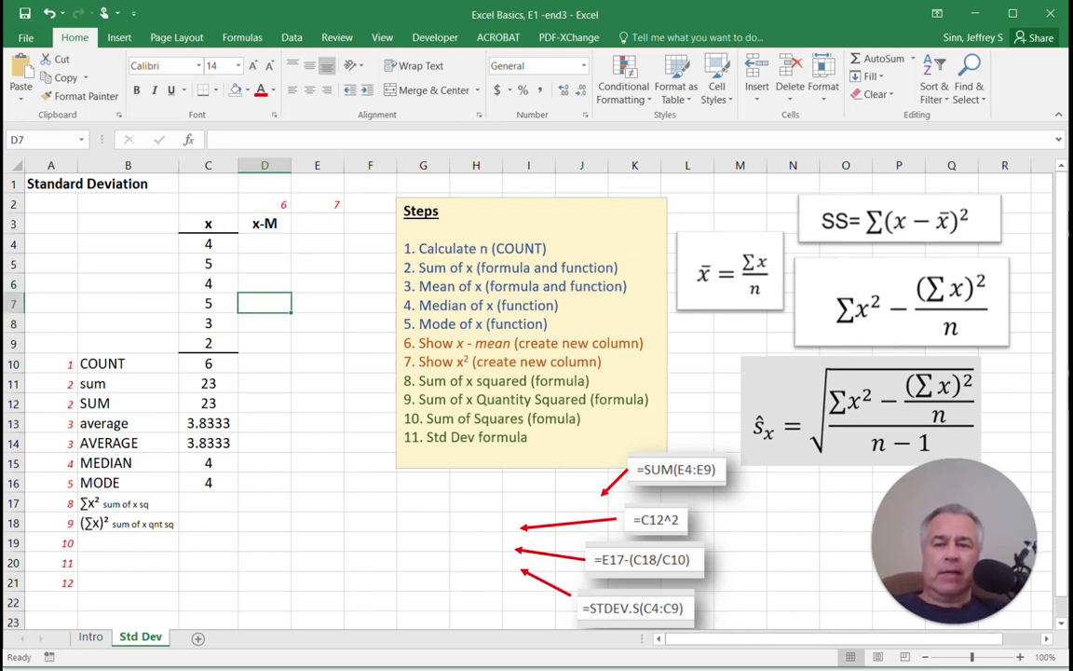
# Extend the bottom border lines across C3:E3 and C9:E9 to cover the two new columns.
pyautogui.moveTo(208, 223); pyautogui.dragTo(318, 224)
pyautogui.click(203, 90)
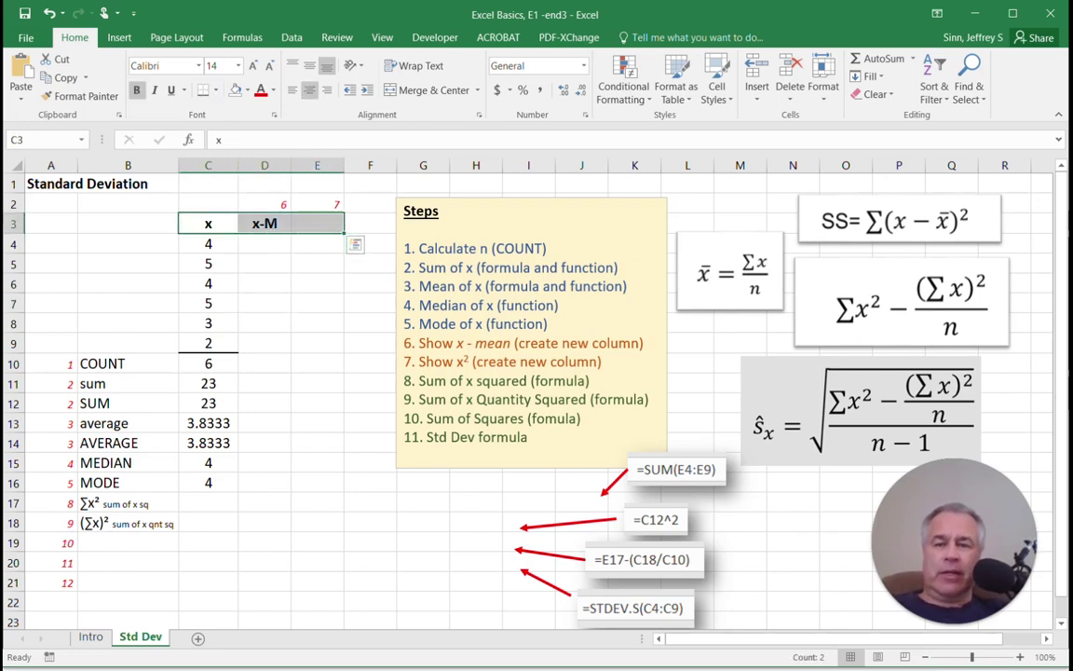
pyautogui.moveTo(208, 343); pyautogui.dragTo(316, 343)
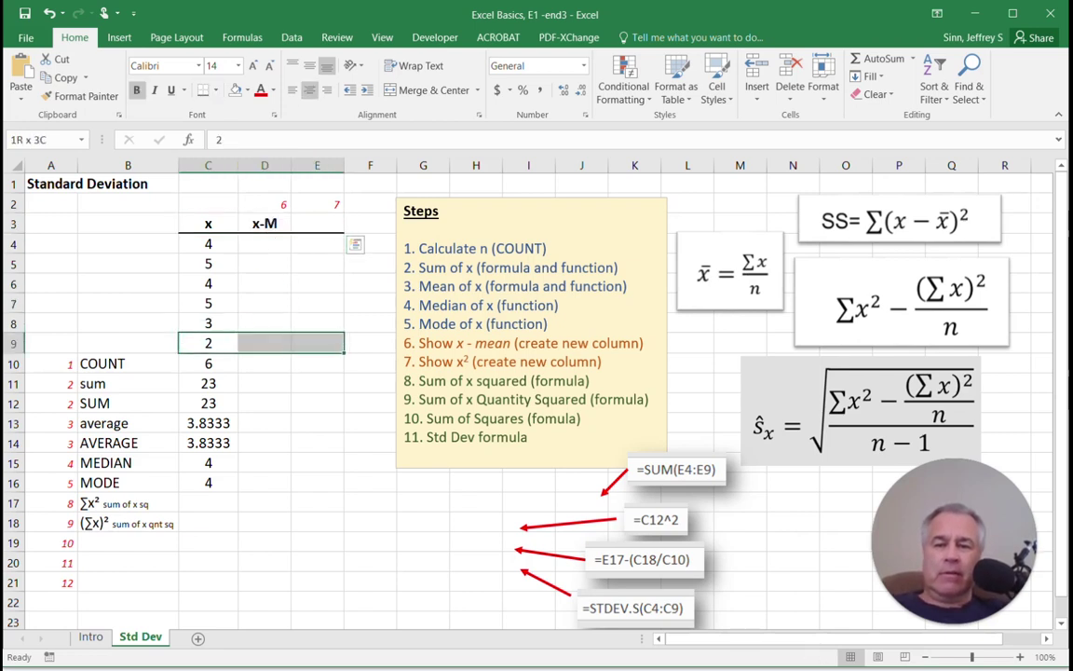
pyautogui.click(203, 91)
pyautogui.click(265, 302)
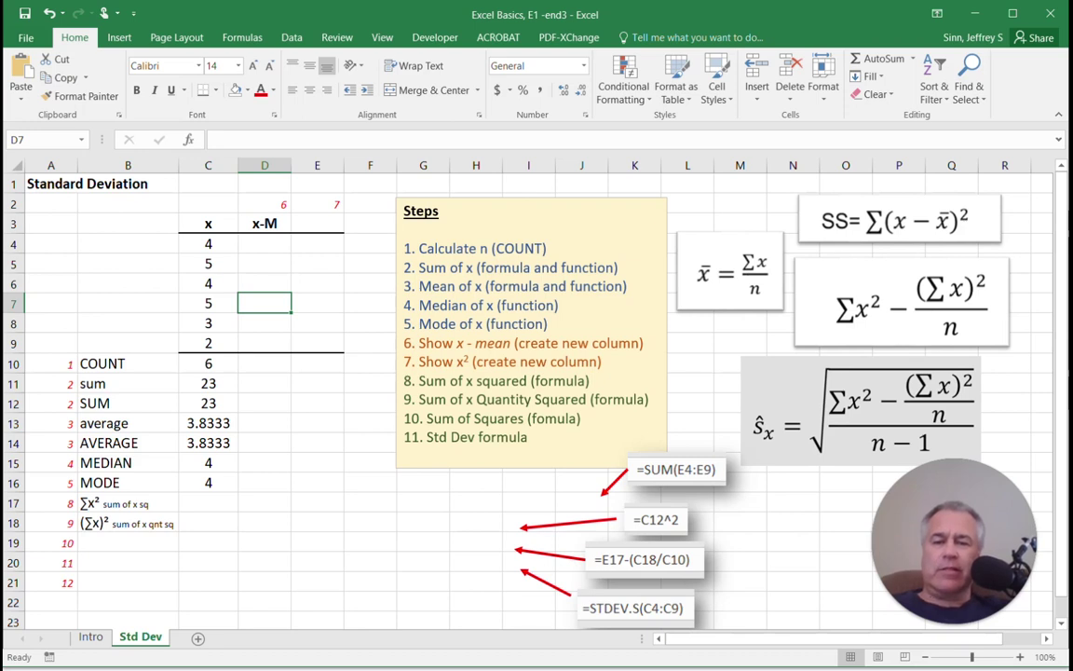
pyautogui.click(264, 244)
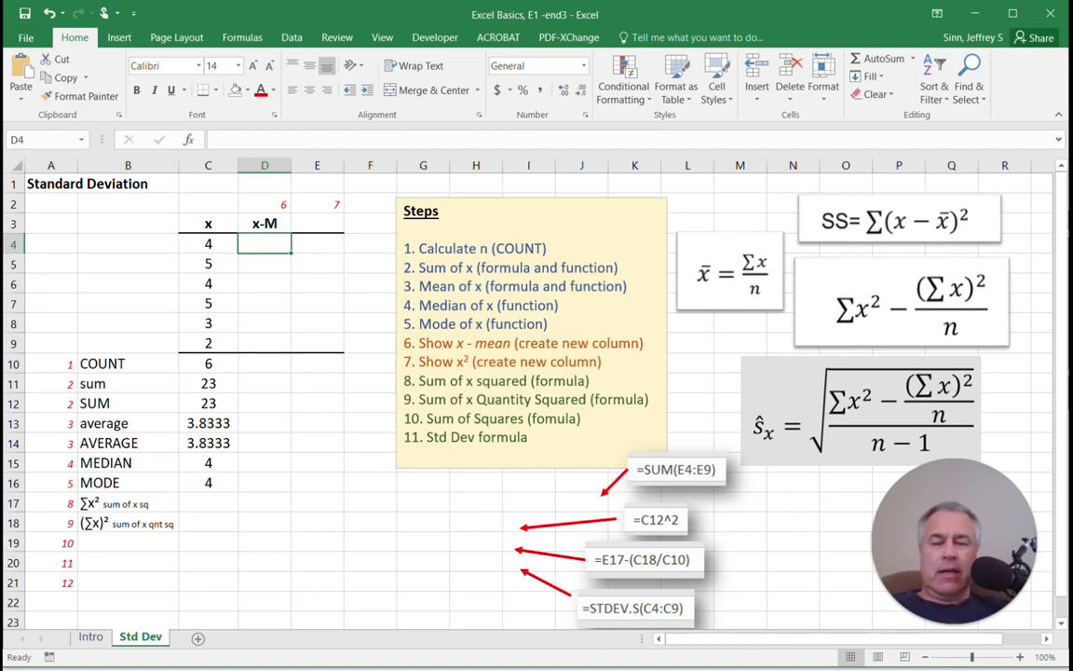
pyautogui.click(207, 244)
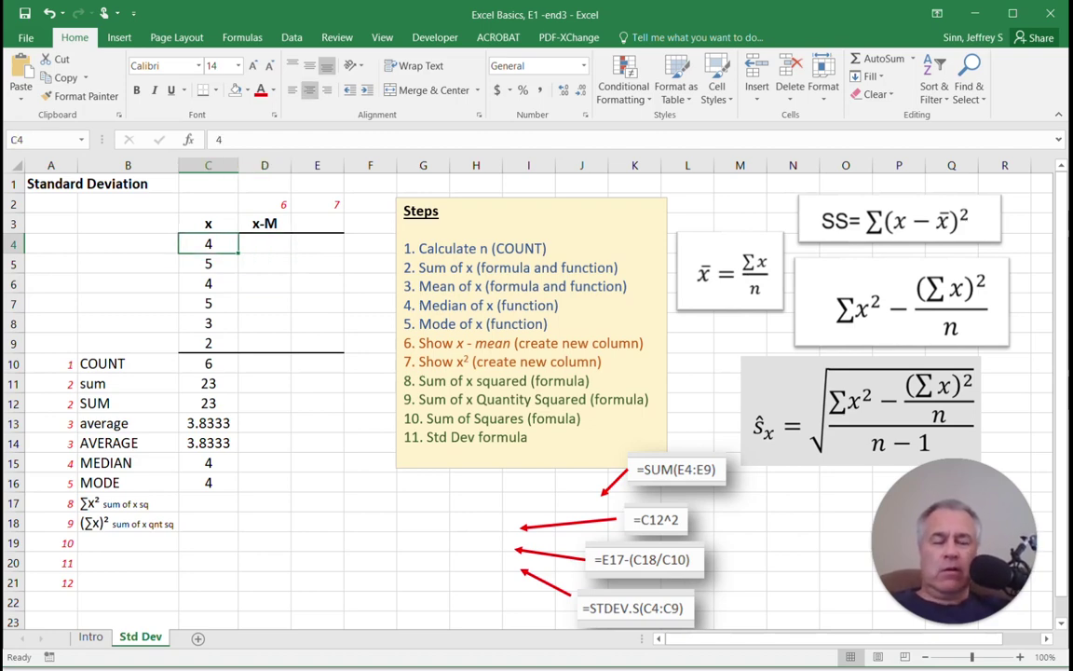
pyautogui.write('-')
pyautogui.press('Escape')
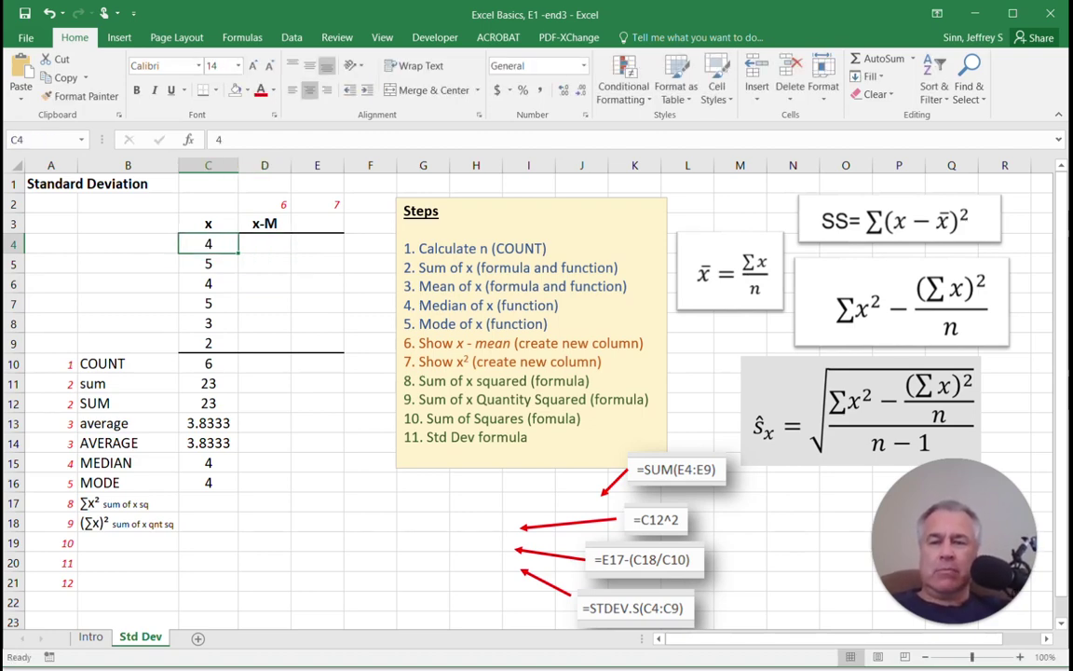
# Try the first deviation in D4 with the typed number in =4-C14, and clear the cell again.
pyautogui.click(264, 244)
pyautogui.write('=4-')
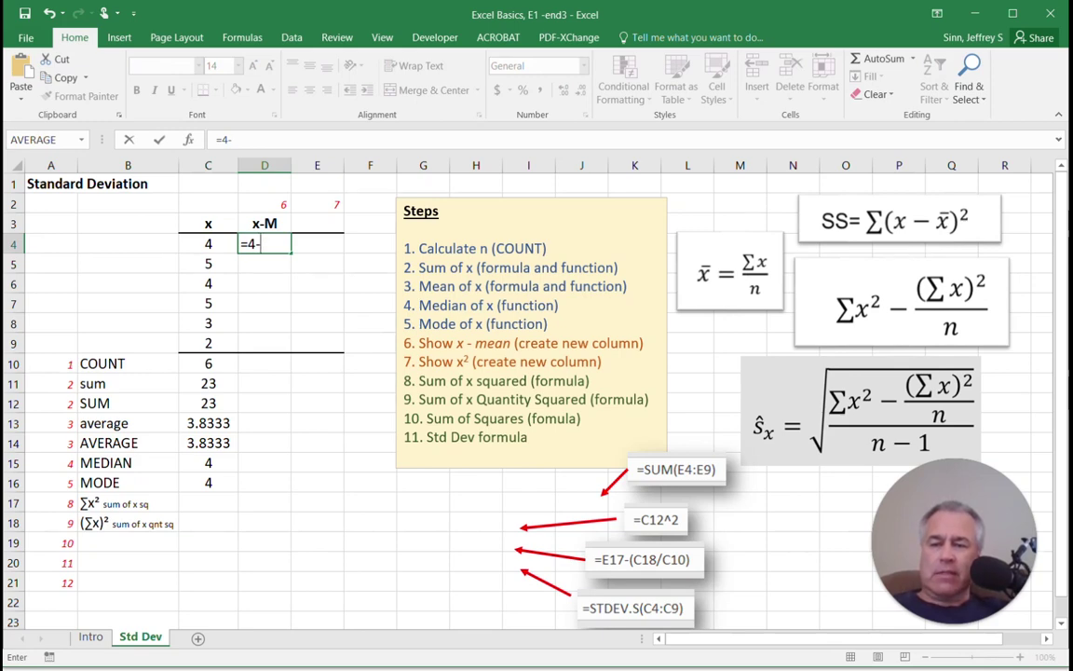
pyautogui.click(209, 443)
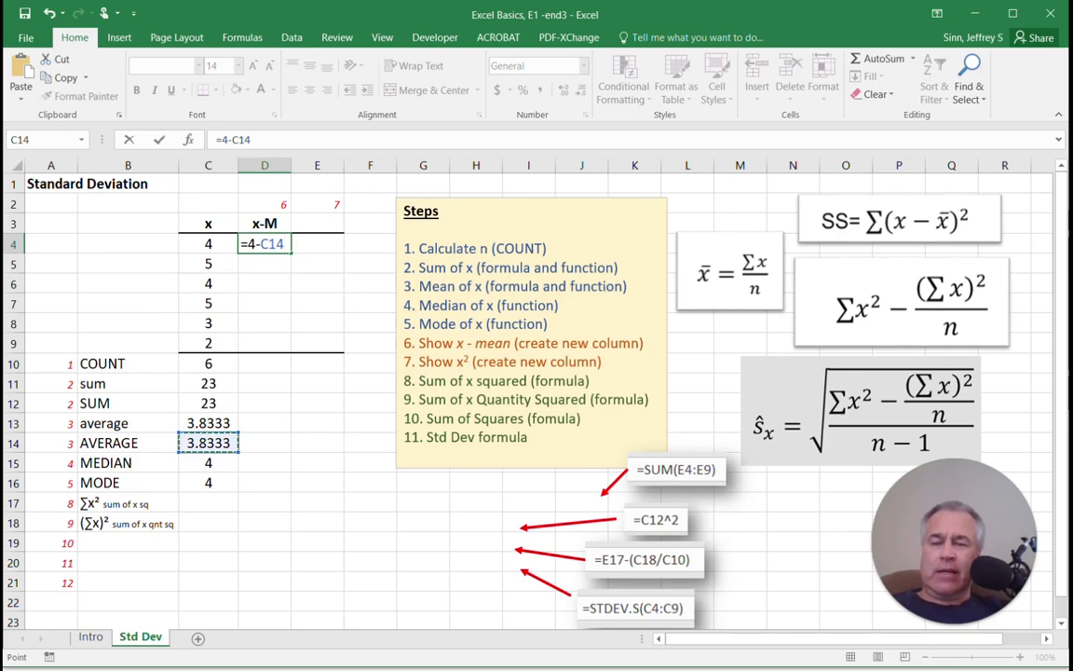
pyautogui.press('Return')
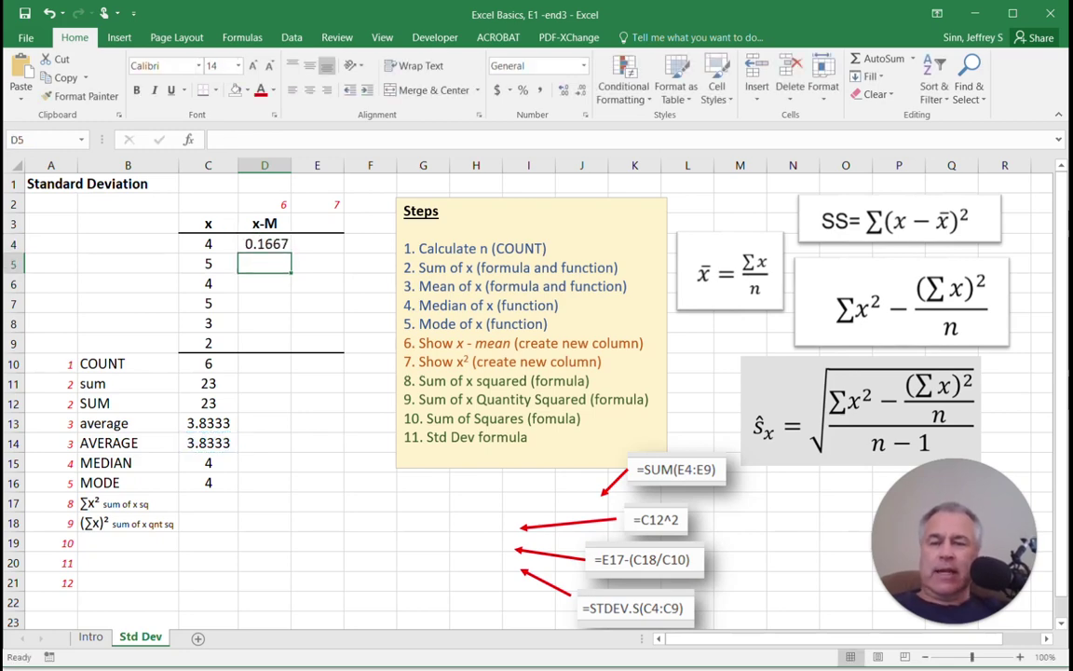
pyautogui.click(264, 244)
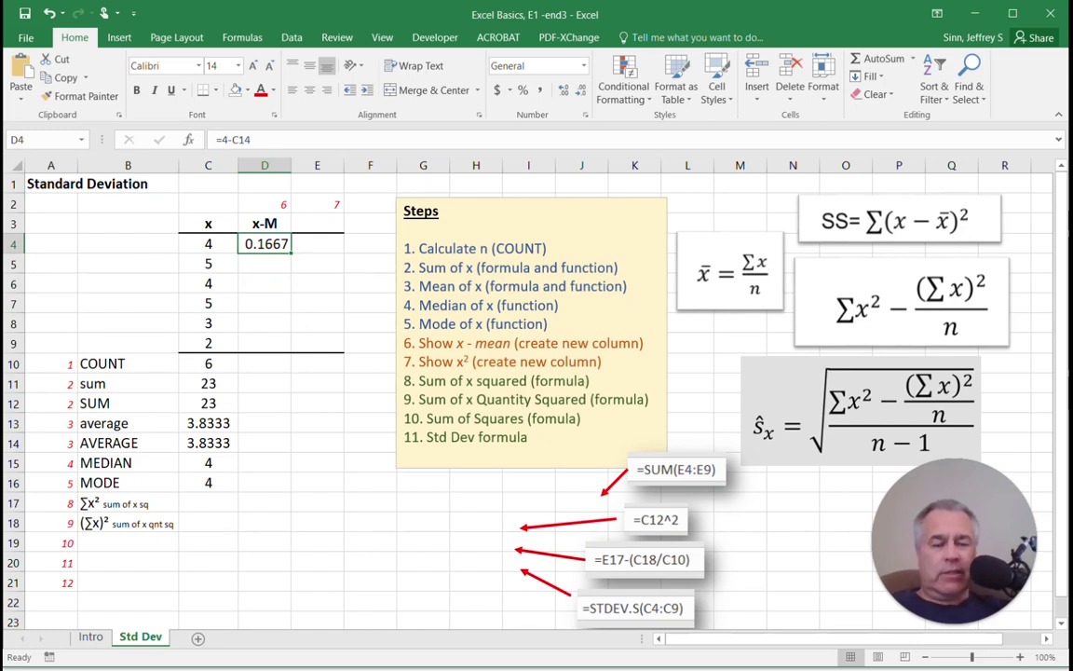
pyautogui.press('Delete')
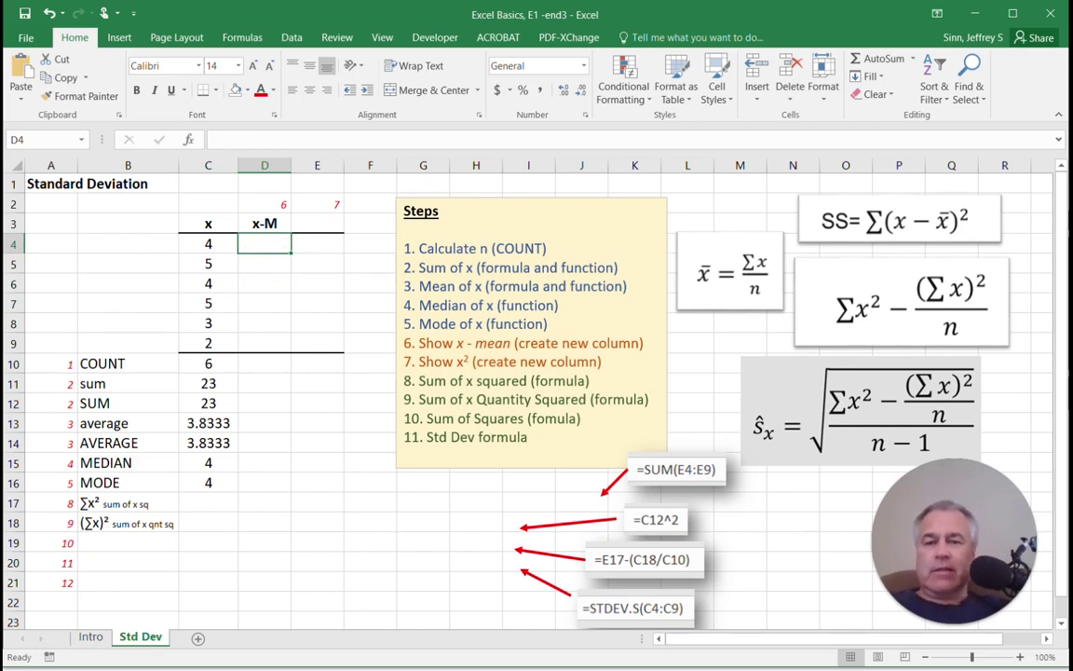
# Calculate the first x minus mean in D4 with cell references as =C4-C14.
pyautogui.write('=')
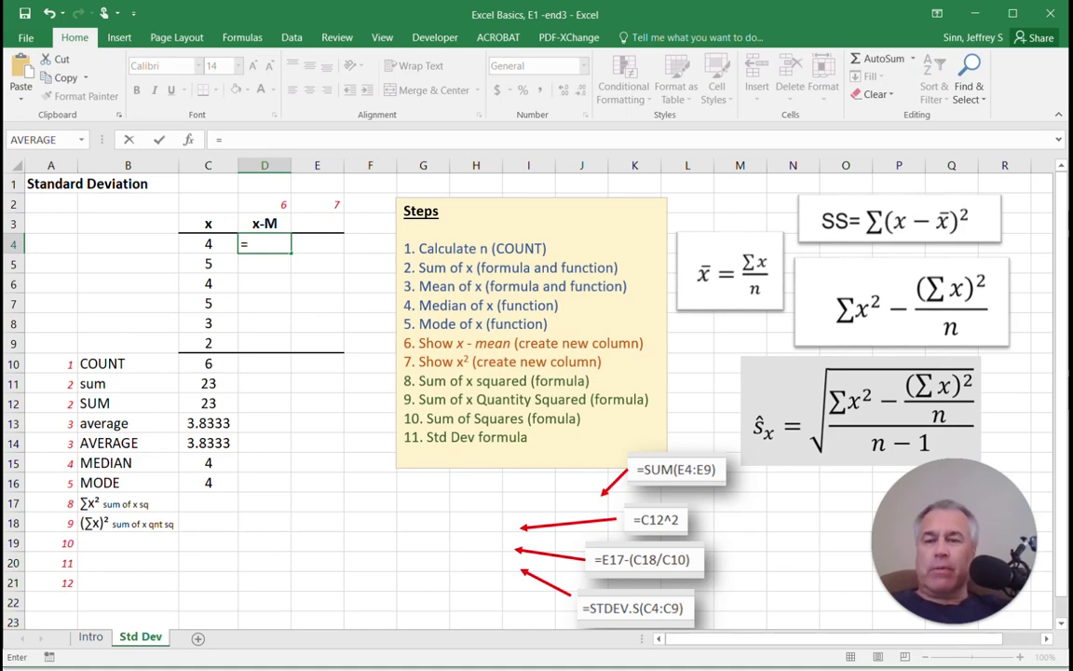
pyautogui.press('Left')
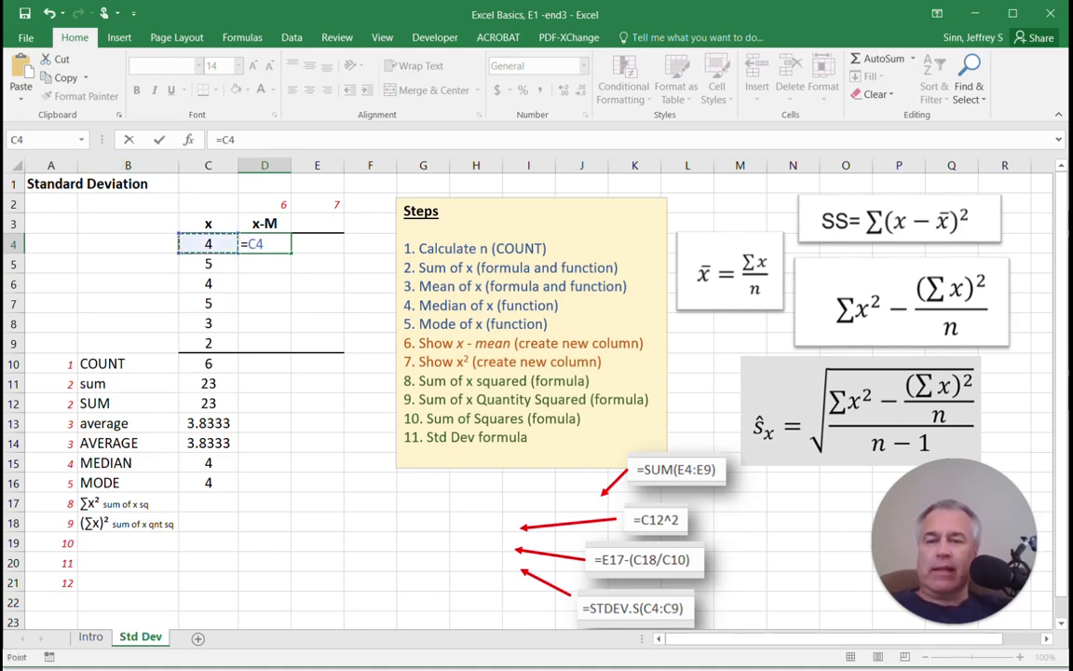
pyautogui.write('-')
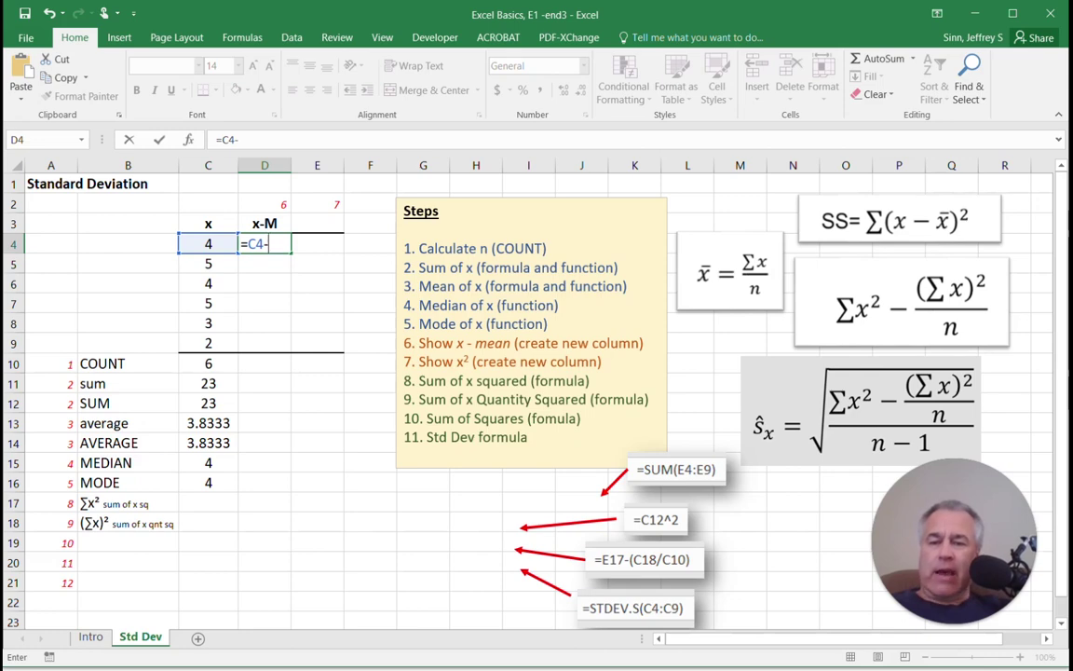
pyautogui.click(208, 443)
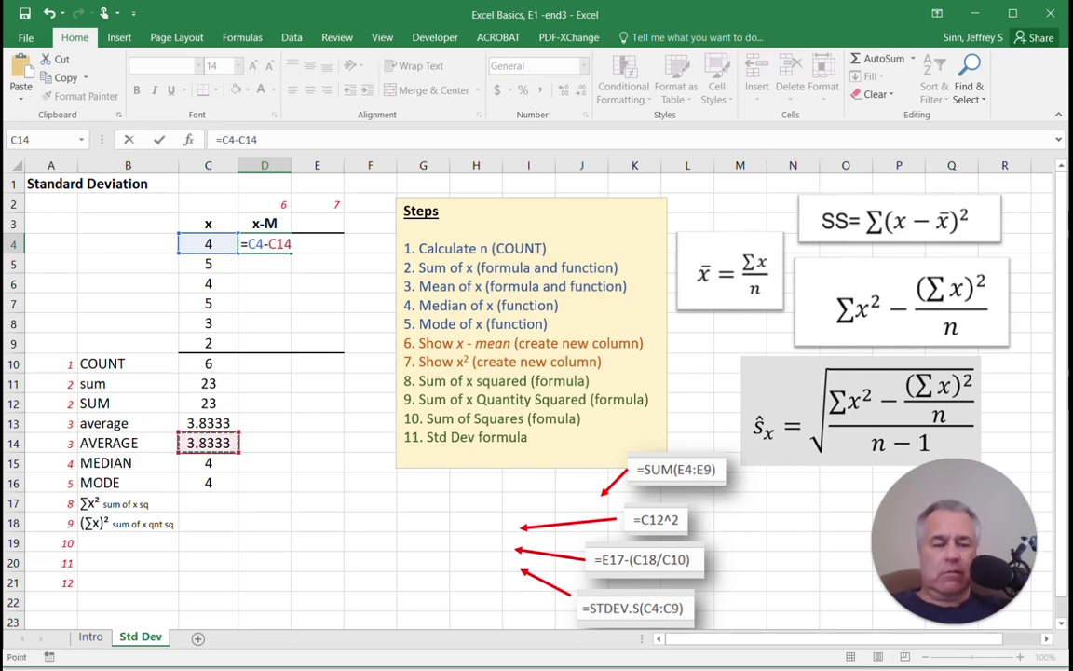
pyautogui.press('Return')
# Examine which cells the deviation formula in D4 refers to.
pyautogui.click(265, 245)
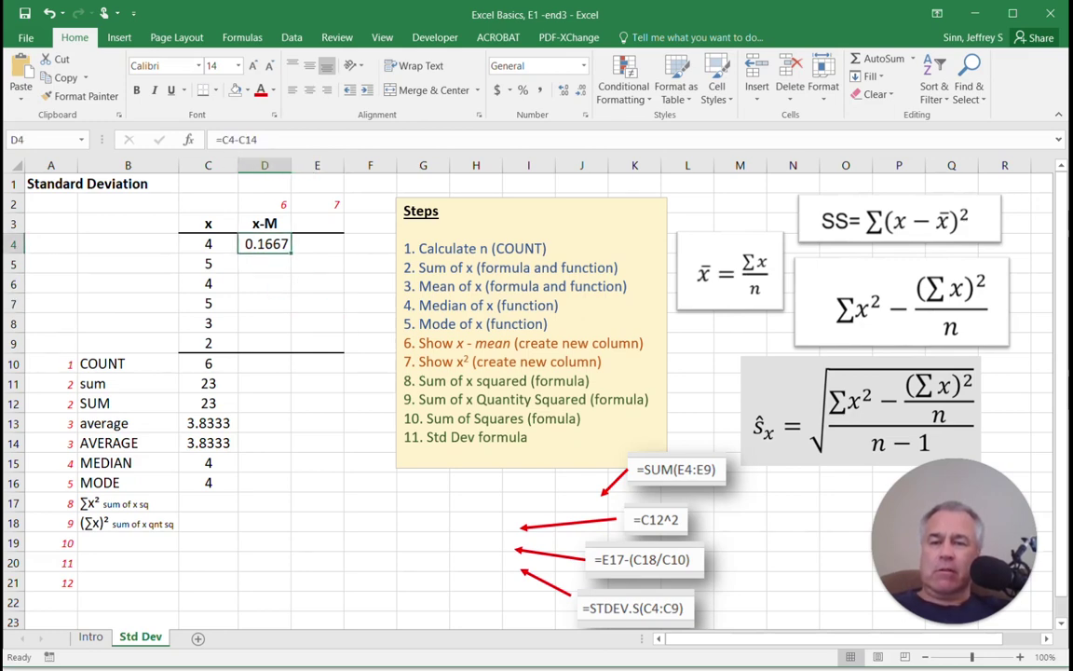
pyautogui.click(265, 363)
pyautogui.doubleClick(264, 244)
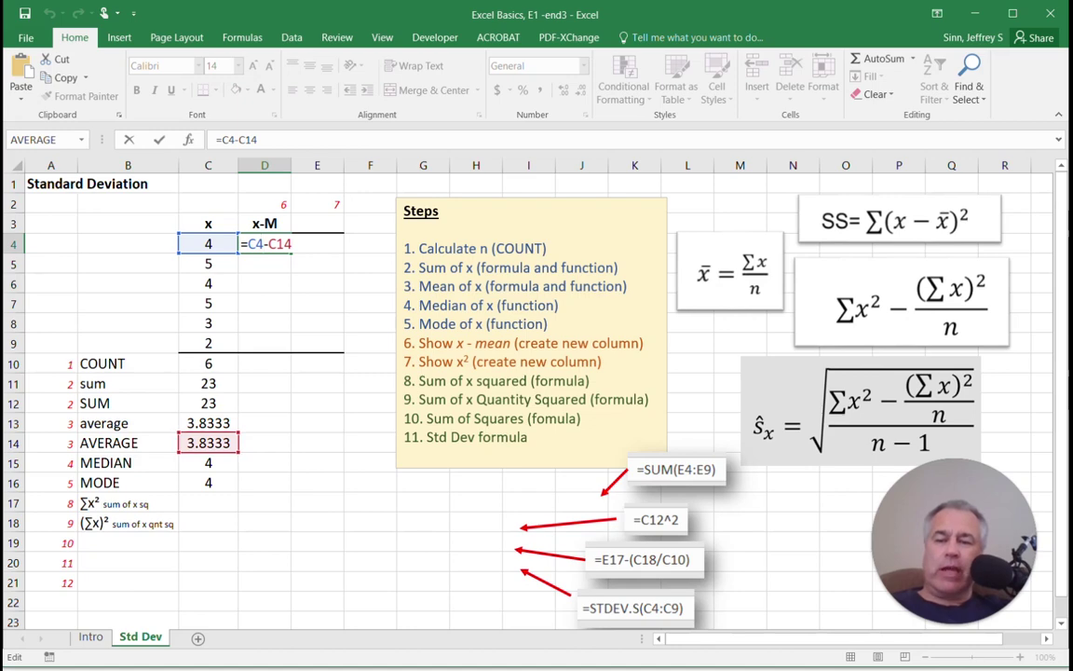
pyautogui.hotkey('ctrl', 'Return')
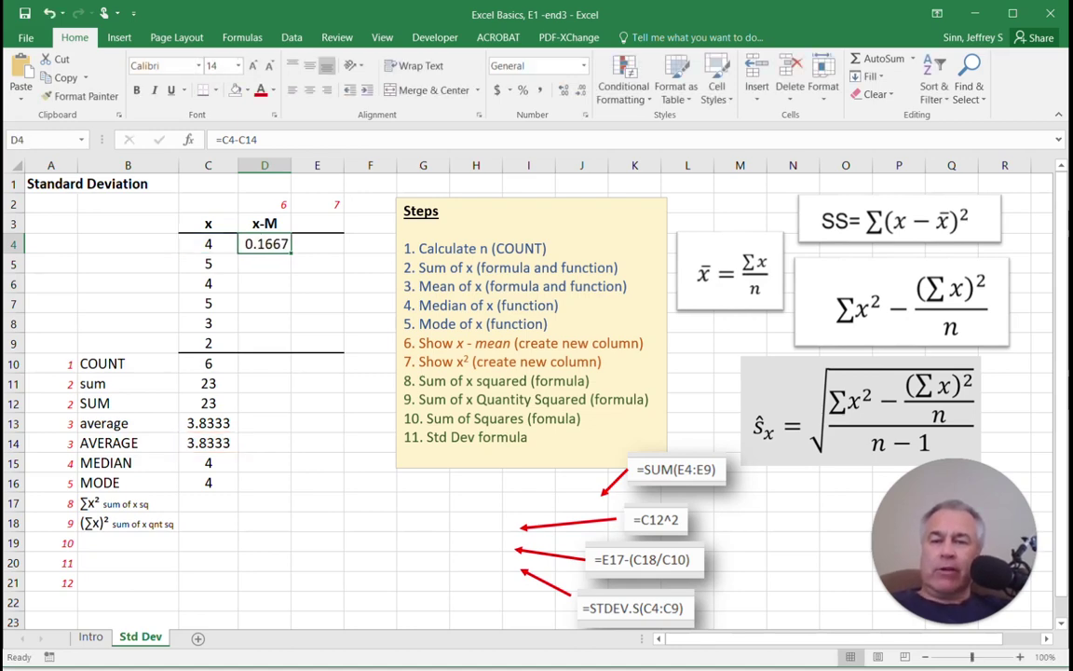
# Lock the mean's row in D4 by changing the formula to =C4-C$14, and fill it down through D9.
pyautogui.click(239, 139)
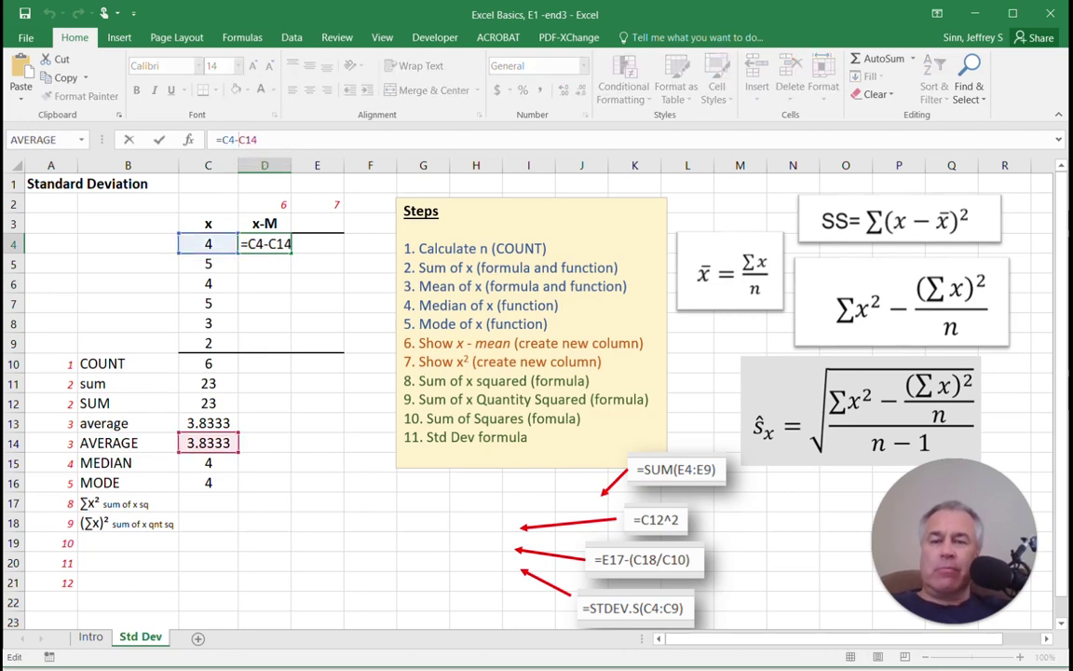
pyautogui.write('$')
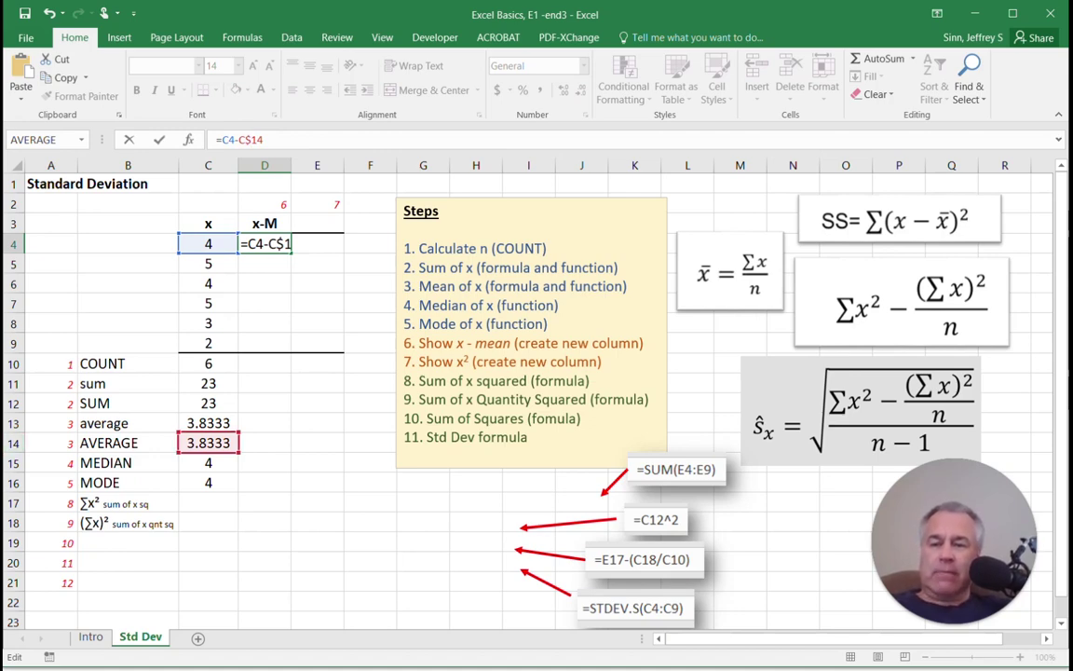
pyautogui.press('Return')
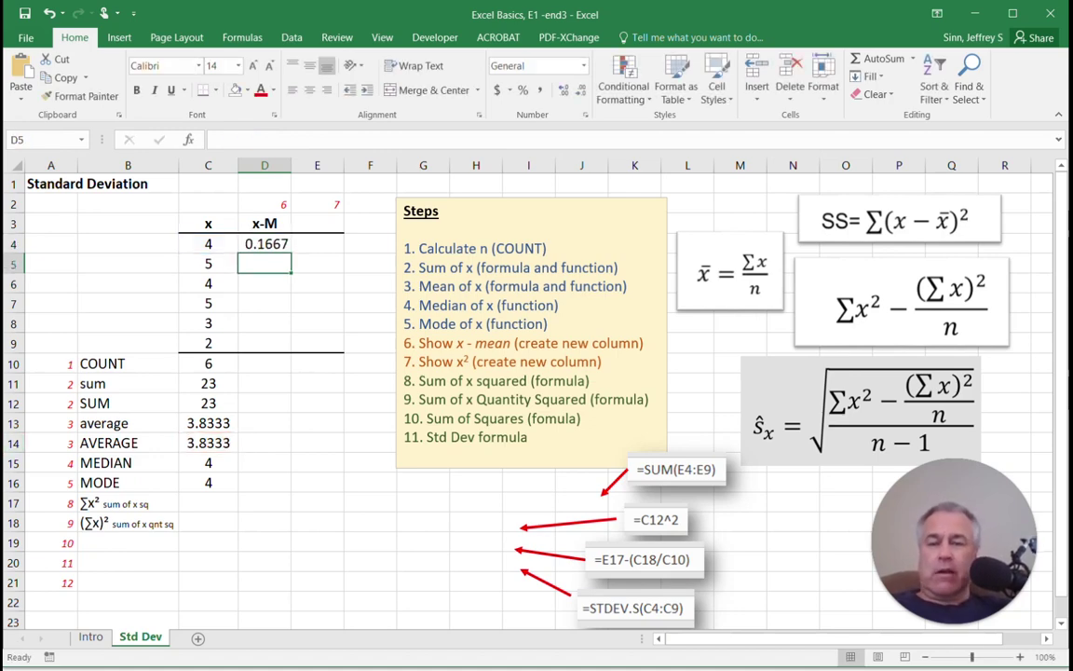
pyautogui.click(264, 245)
pyautogui.moveTo(291, 253); pyautogui.dragTo(289, 346)
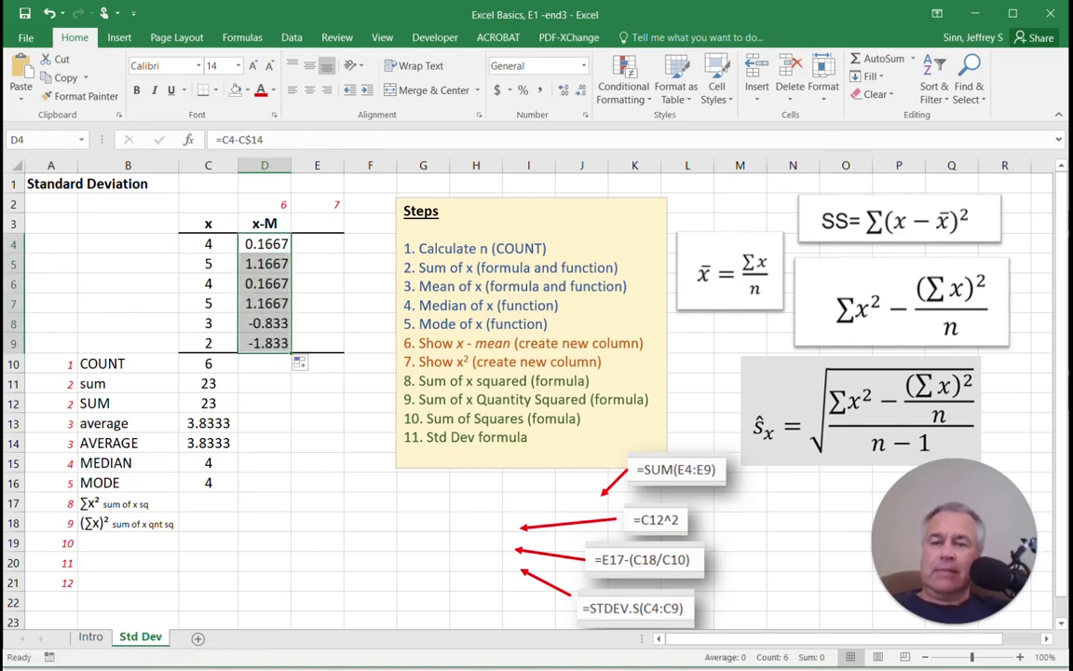
# Examine the filled x-M formulas cell by cell from D5 down to D9 to check their references.
pyautogui.click(265, 263)
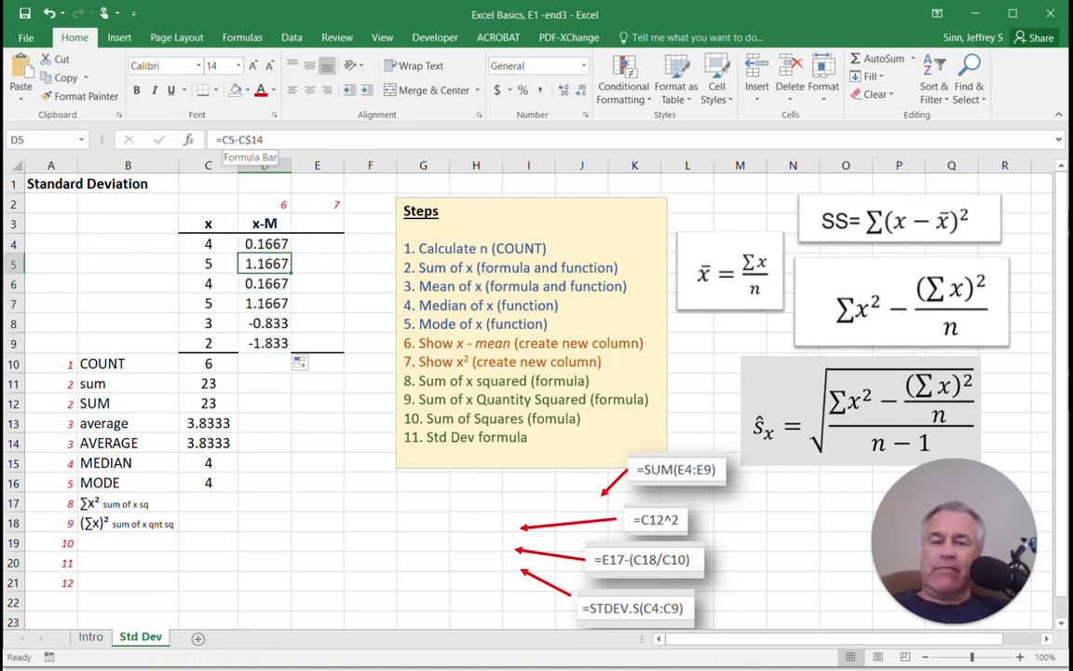
pyautogui.press('Down')
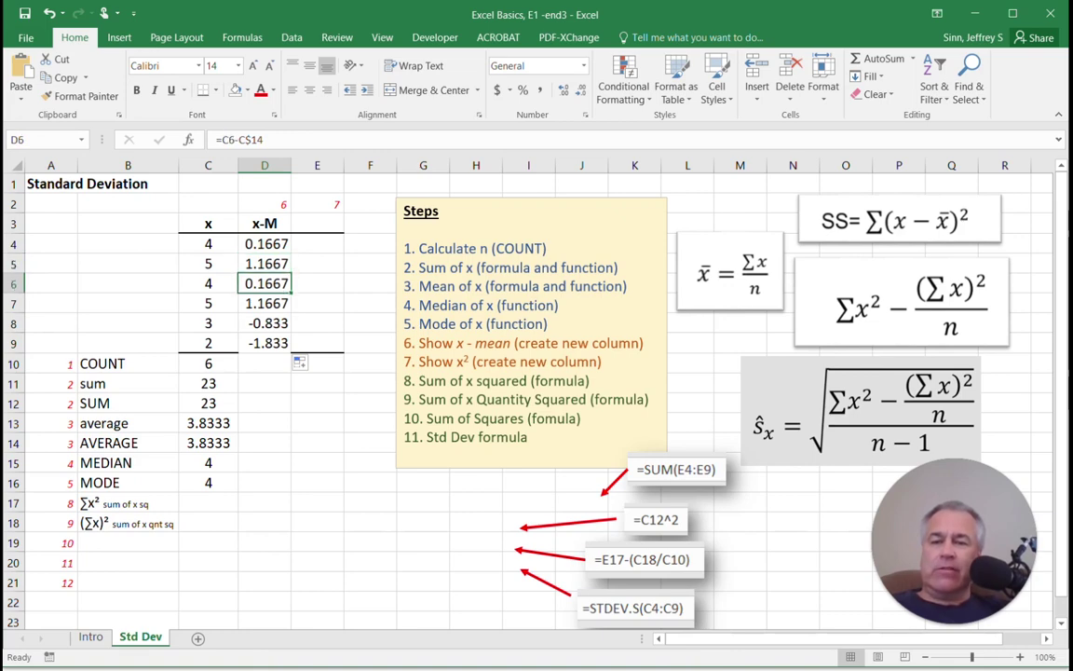
pyautogui.press('Down')
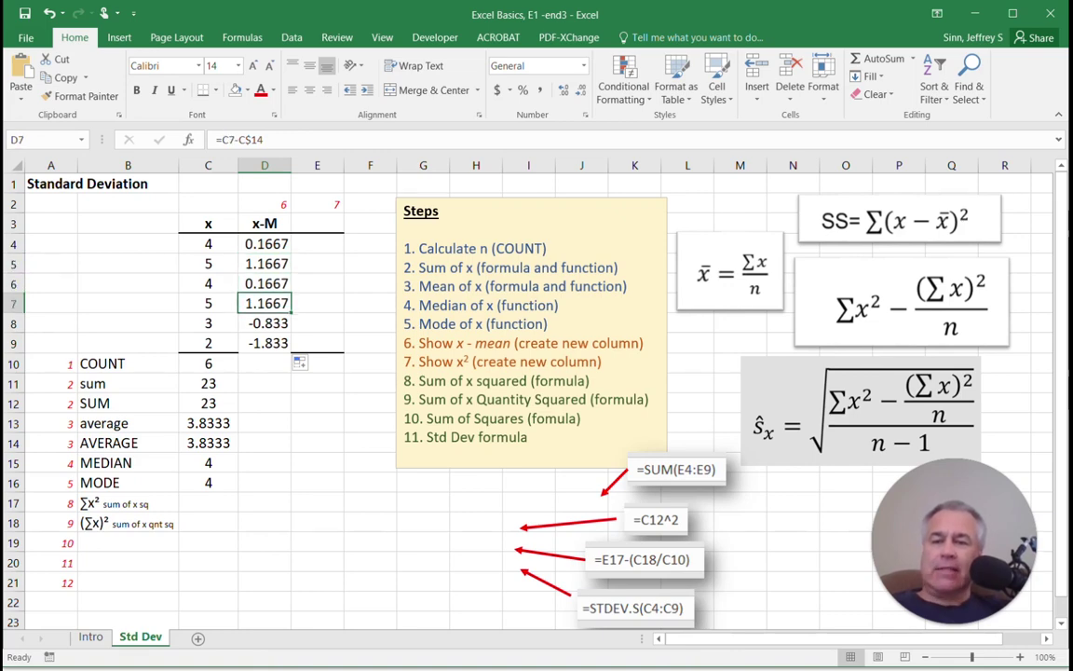
pyautogui.press('Down')
pyautogui.press('Down')
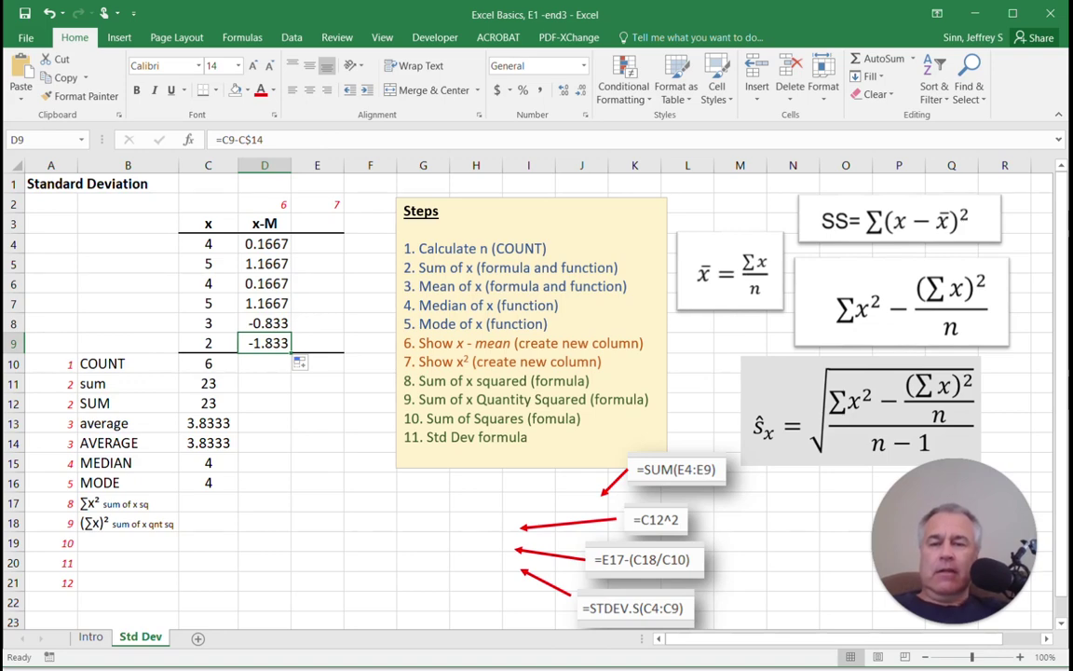
pyautogui.click(265, 404)
pyautogui.click(264, 344)
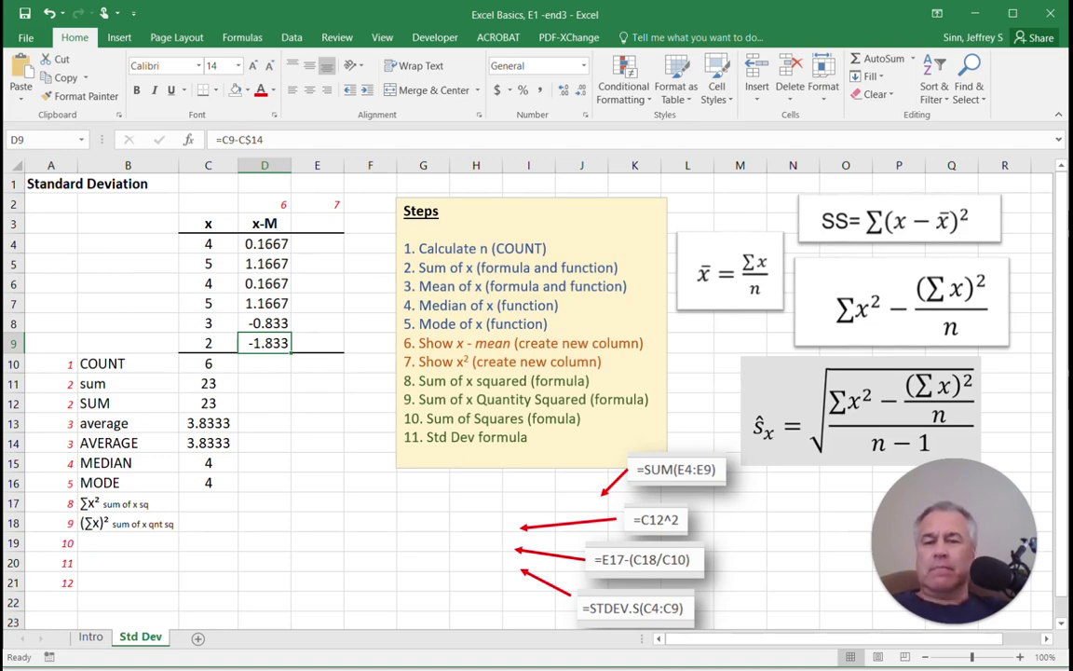
# Total the x-M deviations in D12 by copying the SUM formula from C12 across one column.
pyautogui.click(265, 384)
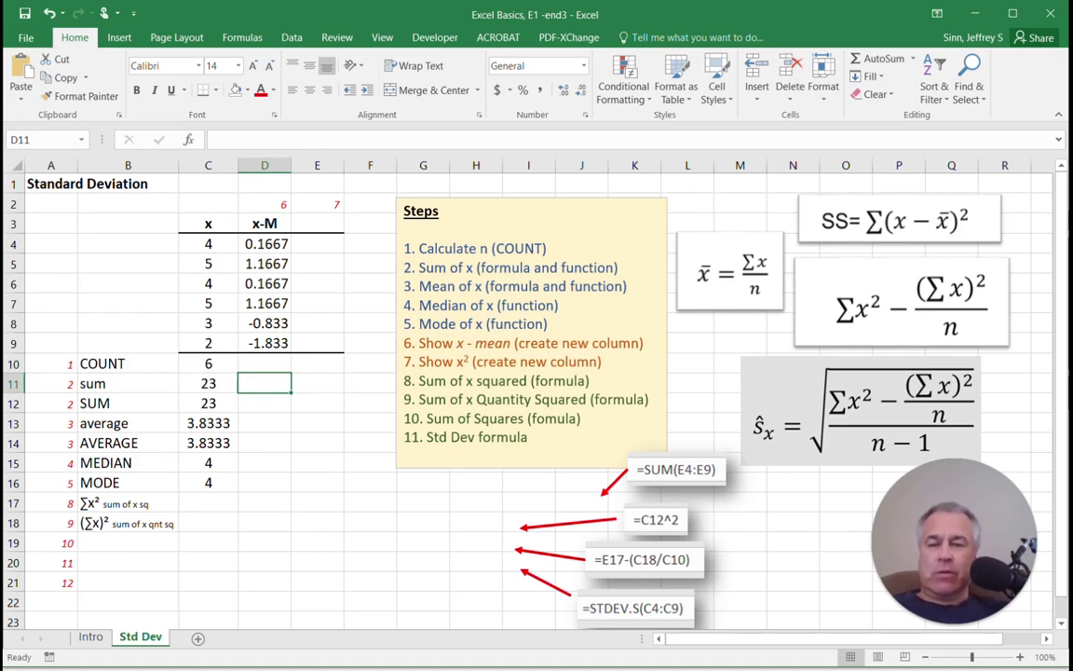
pyautogui.press('Down')
pyautogui.press('Left')
pyautogui.moveTo(239, 413); pyautogui.dragTo(279, 412)
pyautogui.click(264, 443)
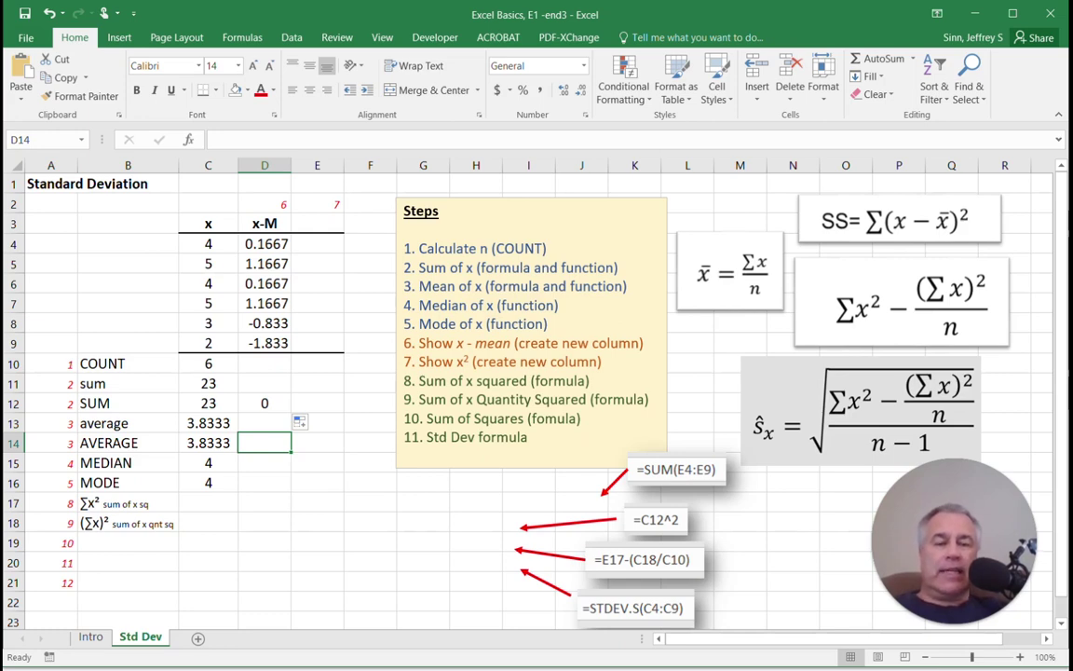
# Enter the column header x2 in E3 and format its 2 as superscript.
pyautogui.click(317, 223)
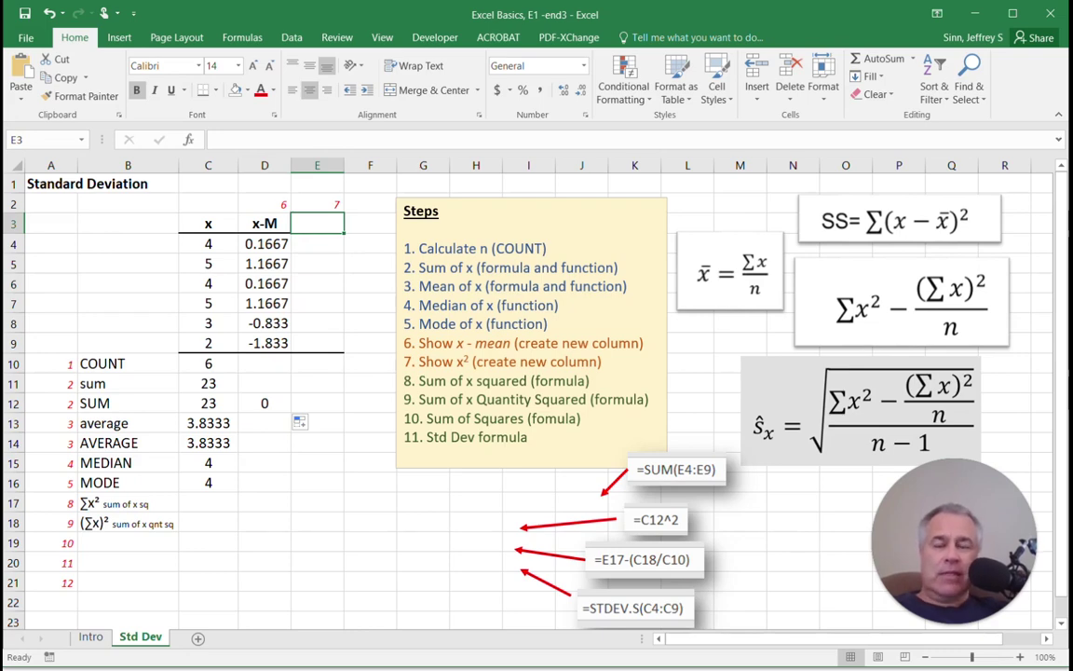
pyautogui.write('x2')
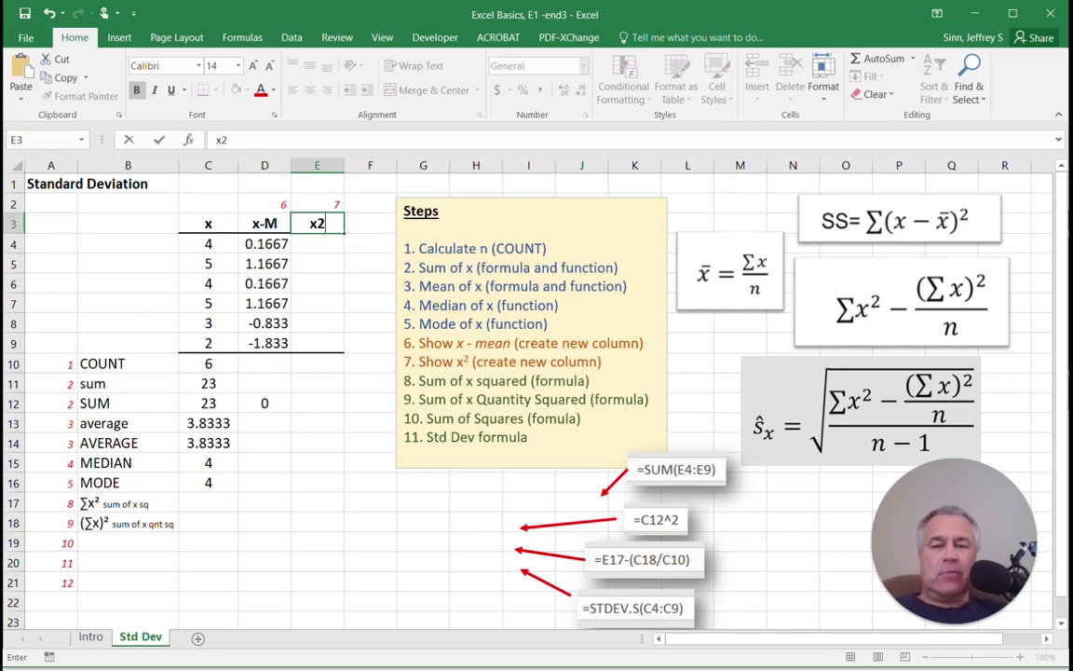
pyautogui.click(371, 283)
pyautogui.doubleClick(318, 223)
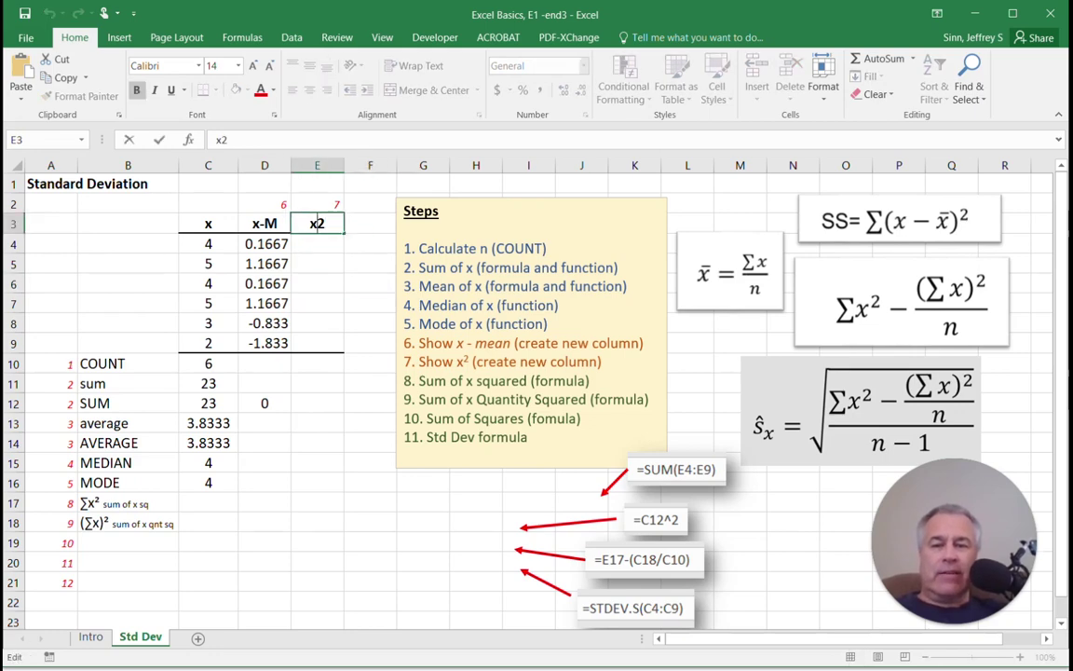
pyautogui.moveTo(317, 223); pyautogui.dragTo(325, 223)
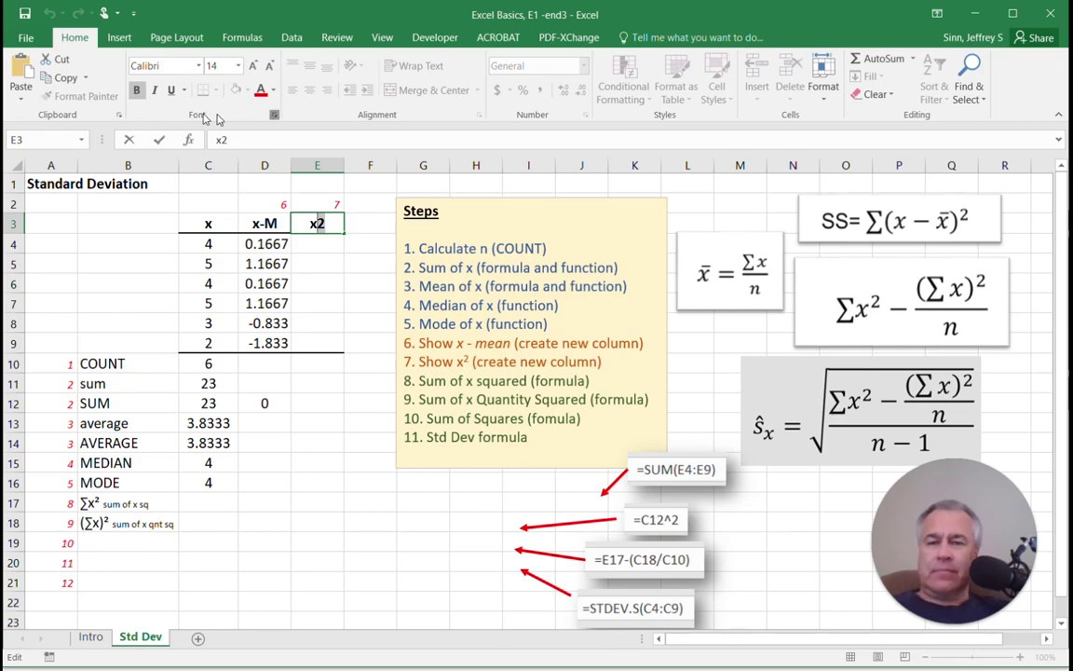
pyautogui.hotkey('ctrl', 'shift', 'f')
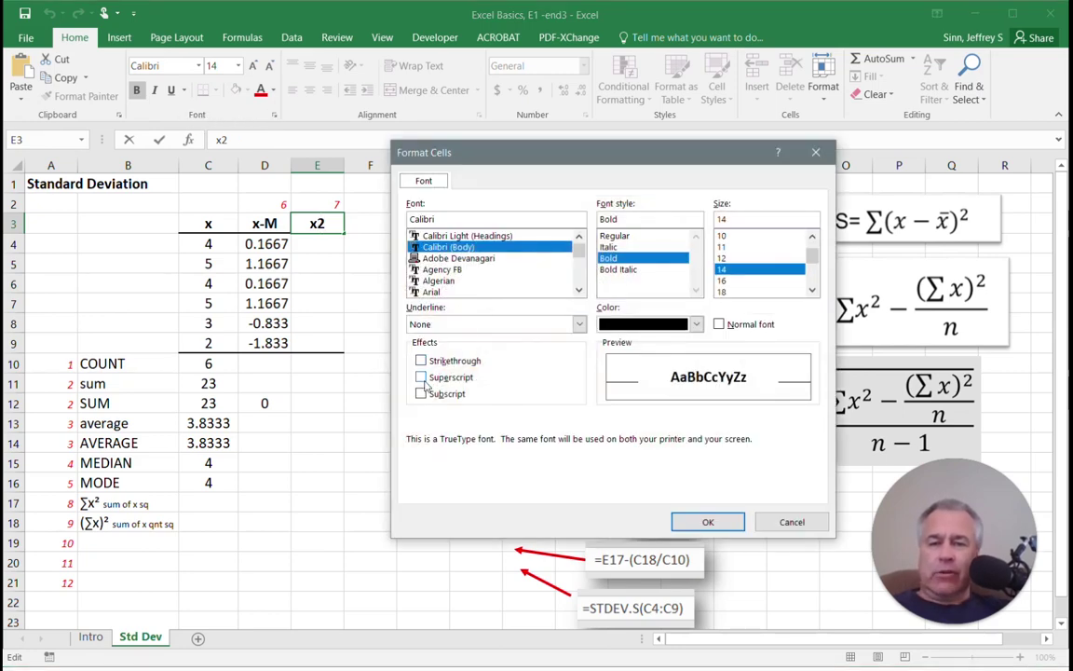
pyautogui.click(422, 378)
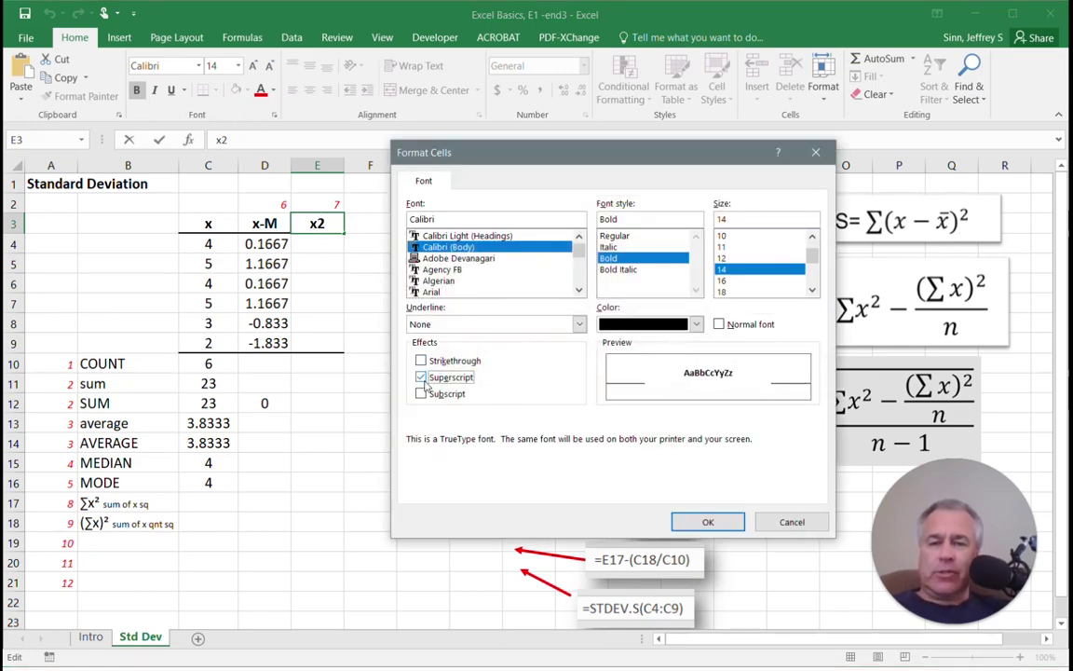
pyautogui.click(708, 521)
pyautogui.press('Return')
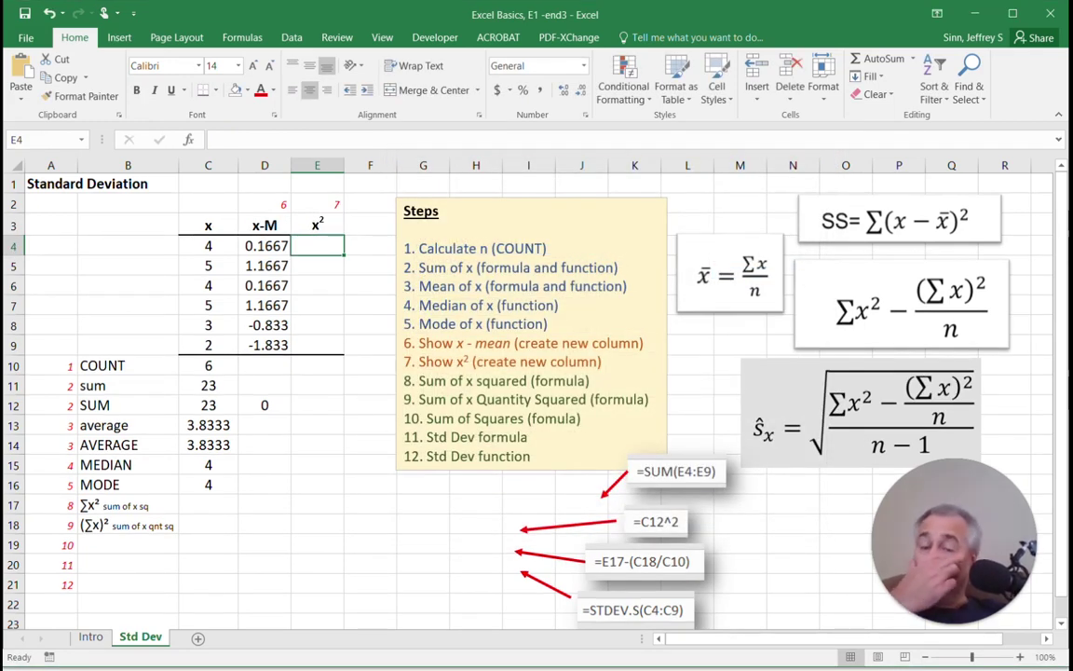
# Square the first x value in E4 with =C4^2, and fill the formula down through E9.
pyautogui.write('=')
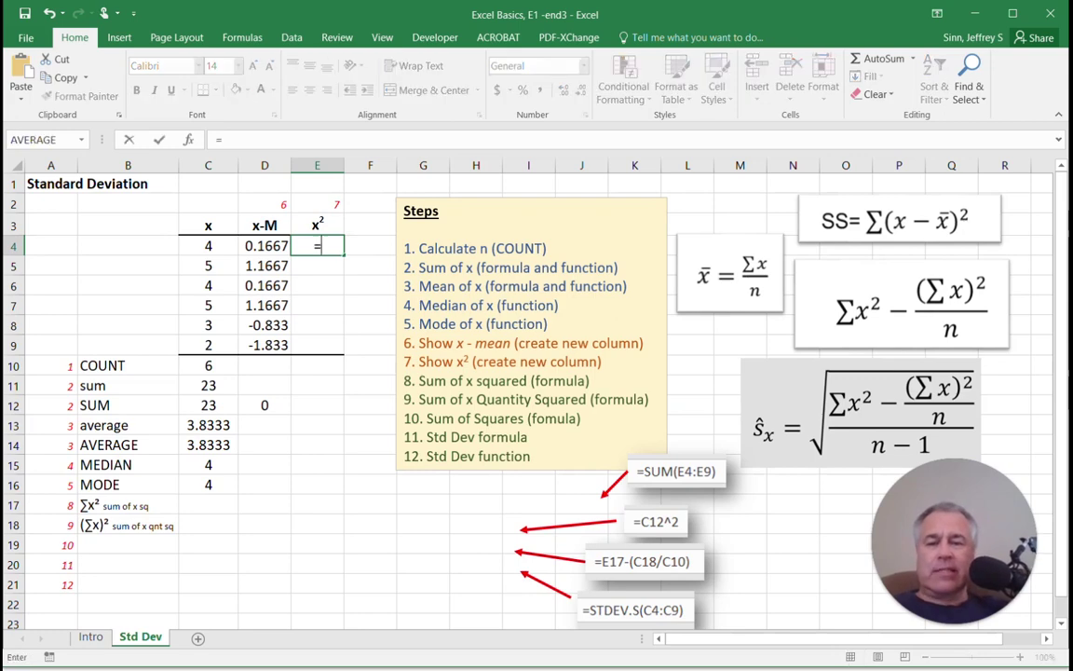
pyautogui.press('Left')
pyautogui.press('Left')
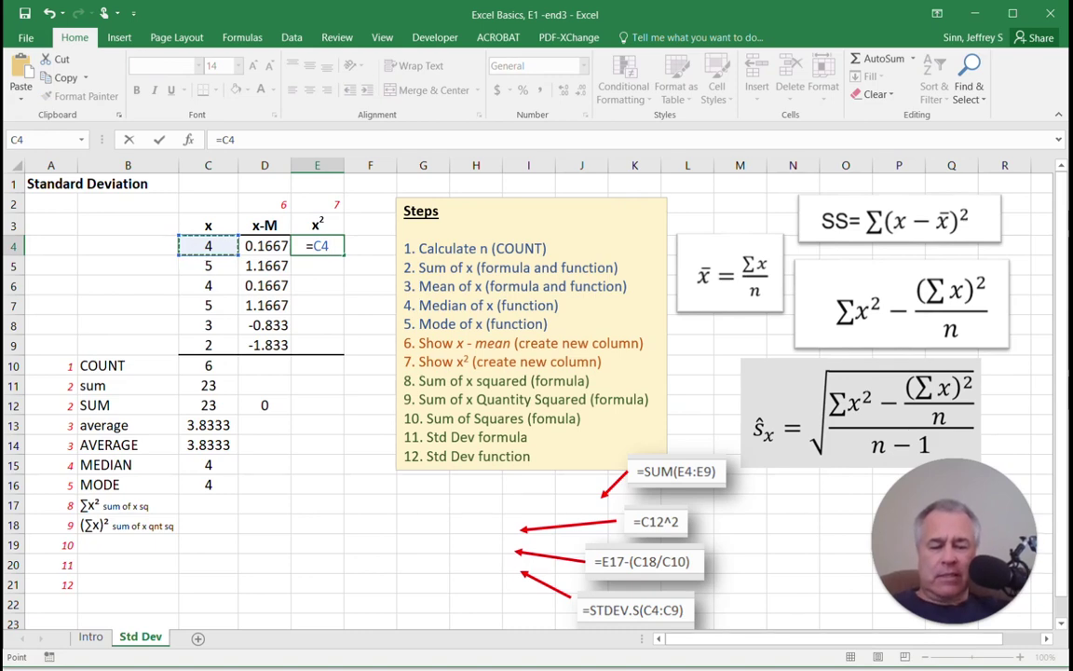
pyautogui.write('^2')
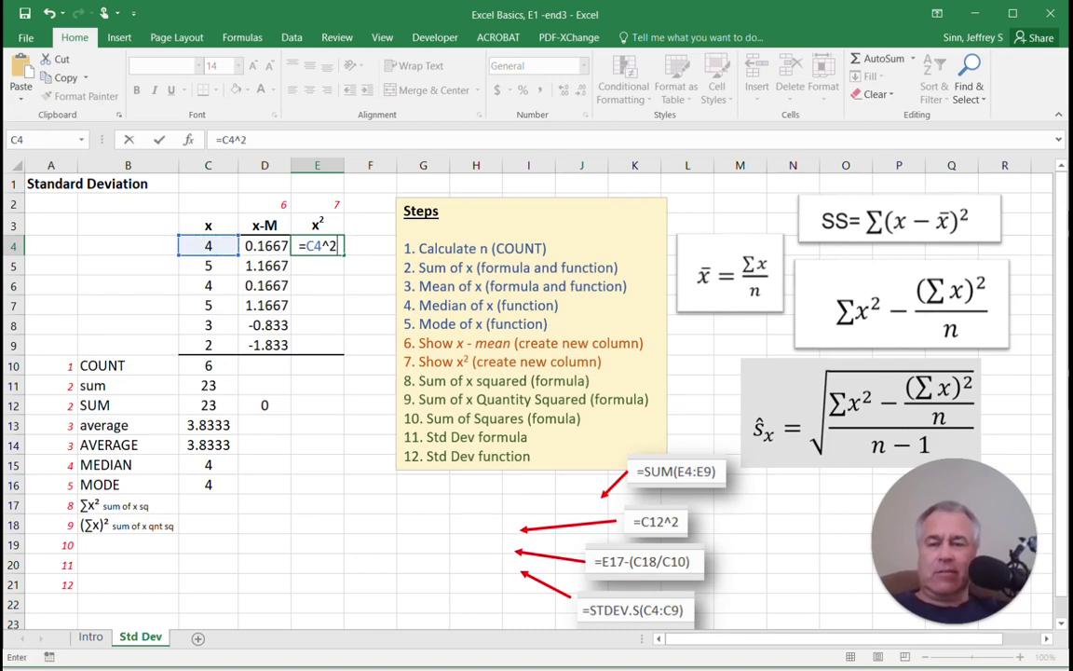
pyautogui.press('Return')
pyautogui.press('Return')
pyautogui.press('Up')
pyautogui.press('Up')
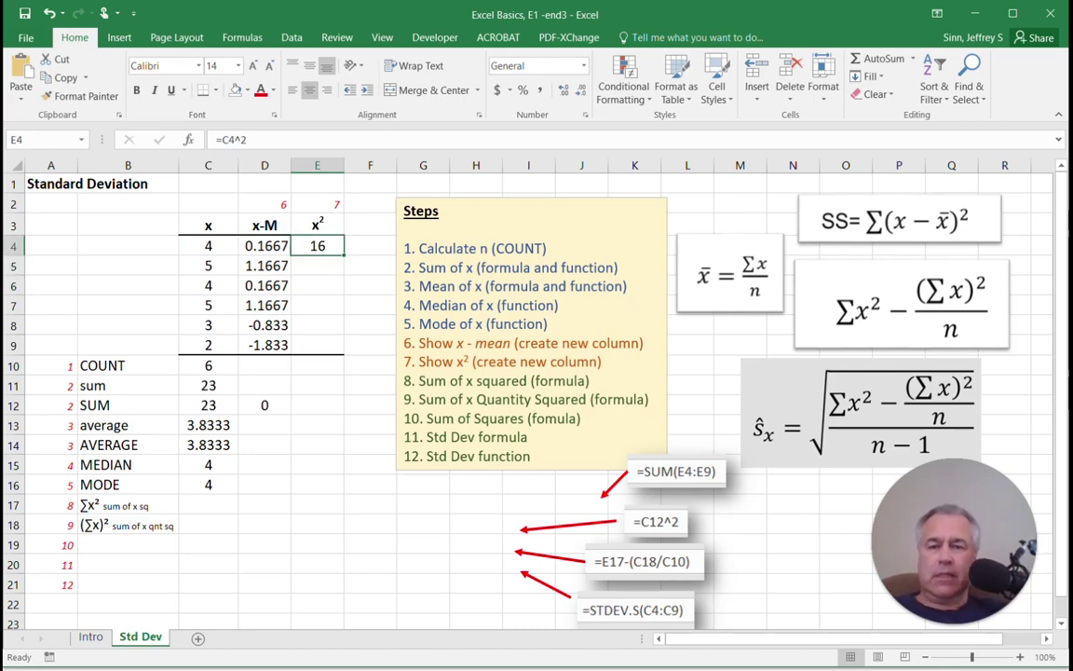
pyautogui.moveTo(344, 255); pyautogui.dragTo(344, 354)
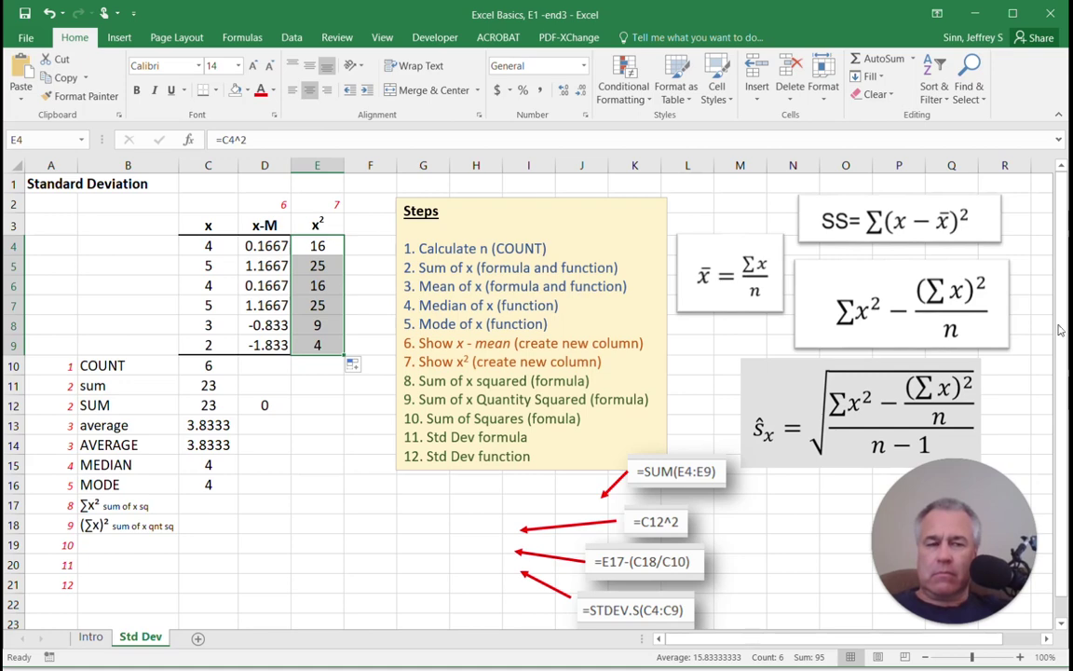
# Calculate the sum of x squared in E17 with =SUM(E4:E9), and check the formulas in E9 and E17.
pyautogui.click(892, 358)
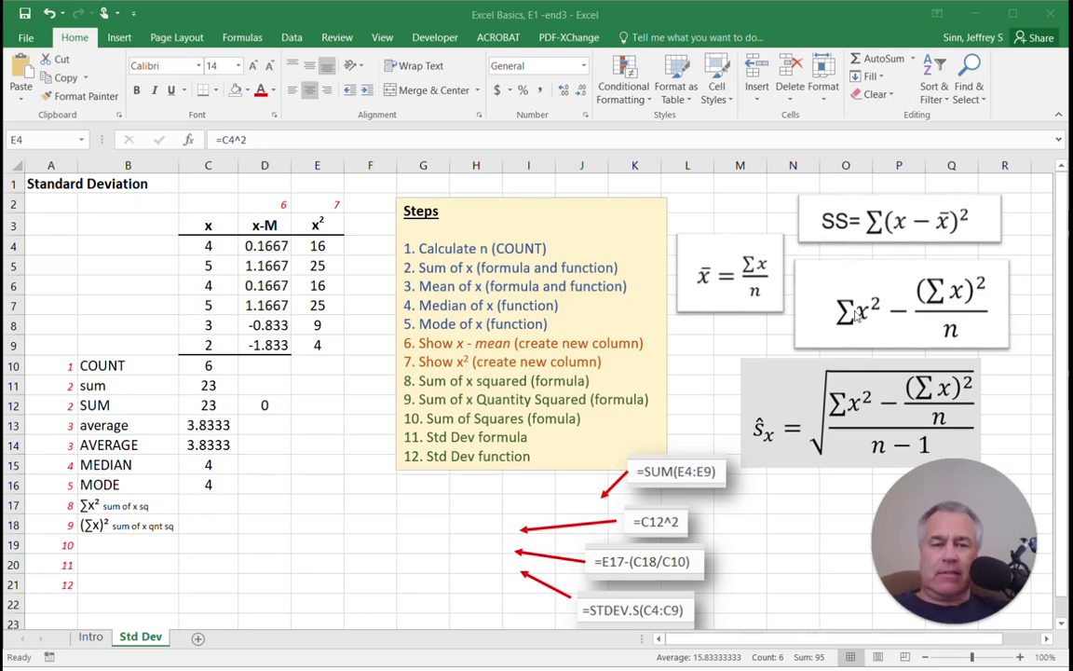
pyautogui.click(315, 507)
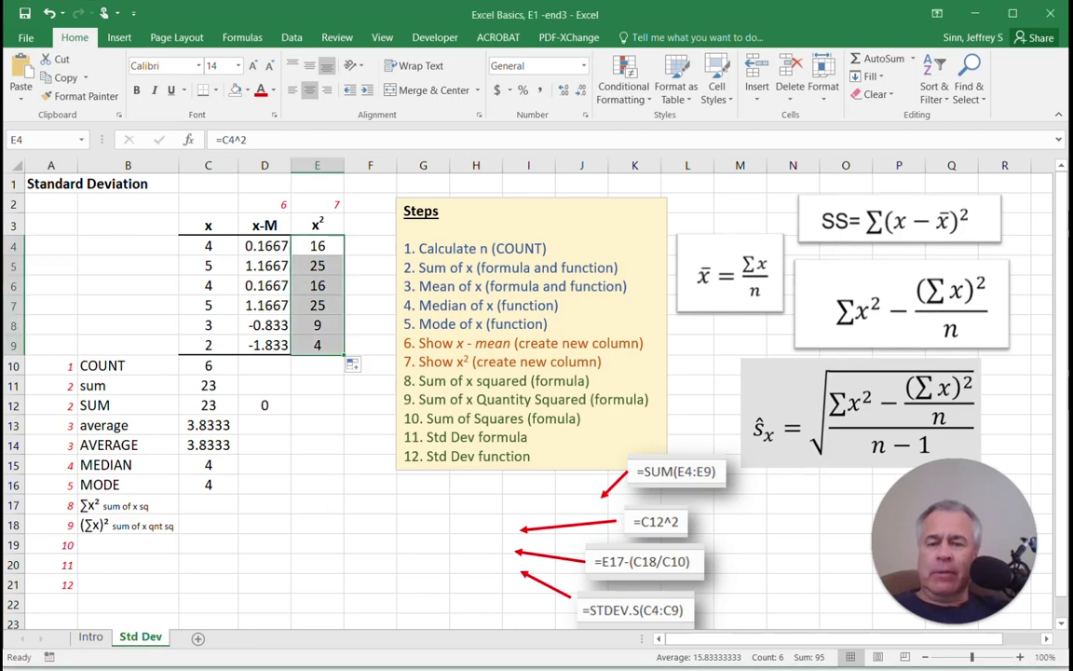
pyautogui.click(317, 504)
pyautogui.write('=')
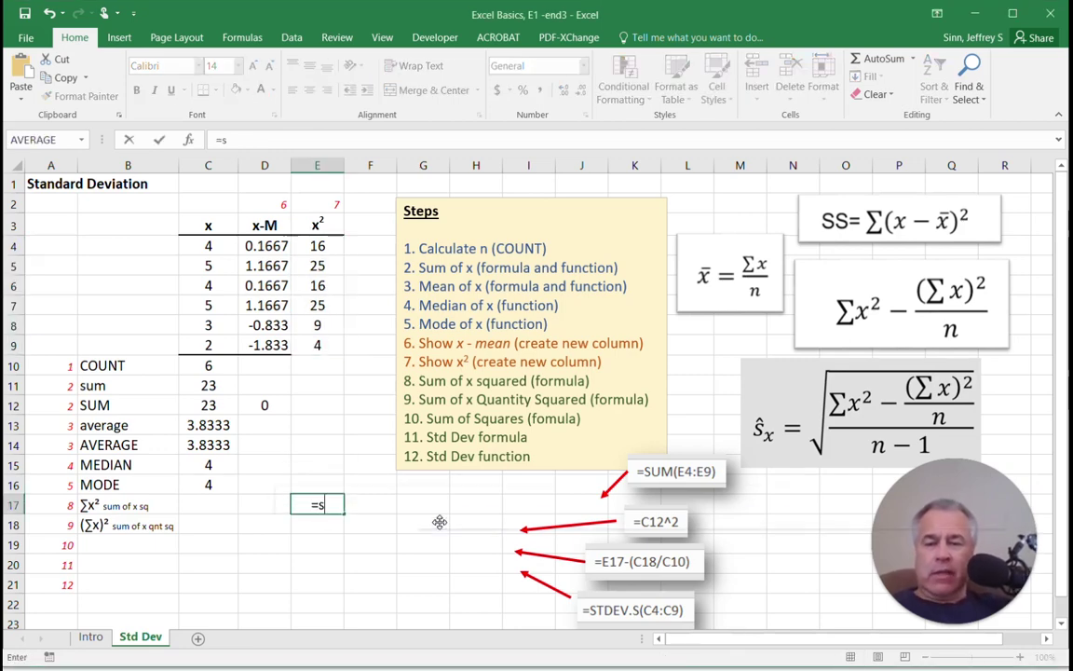
pyautogui.write('sum(')
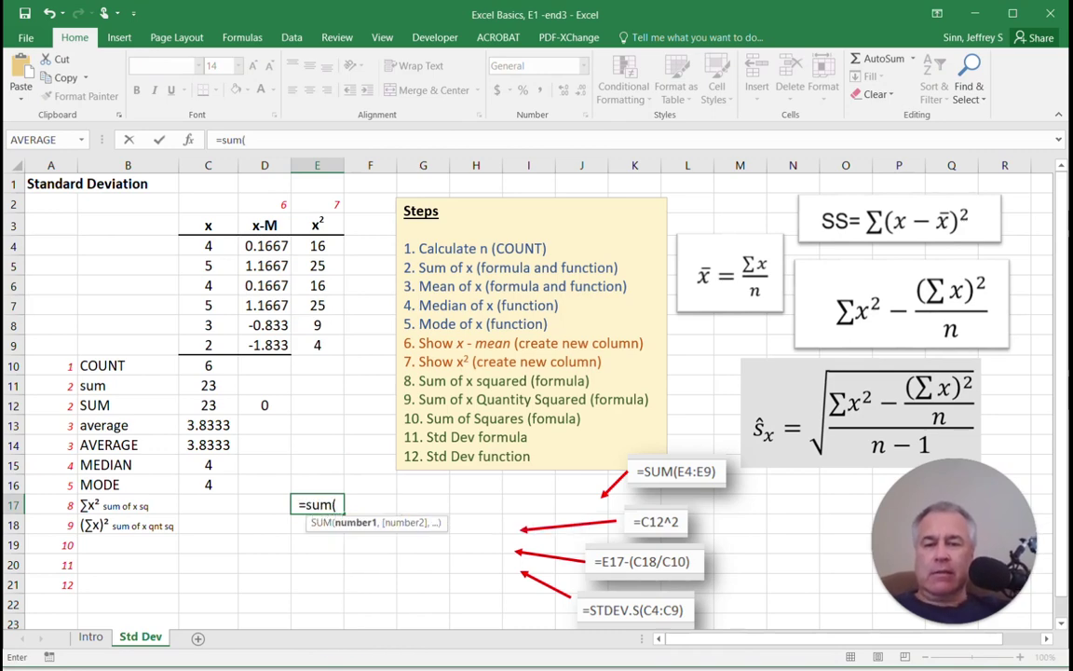
pyautogui.moveTo(317, 246); pyautogui.dragTo(317, 344)
pyautogui.write(')')
pyautogui.press('Return')
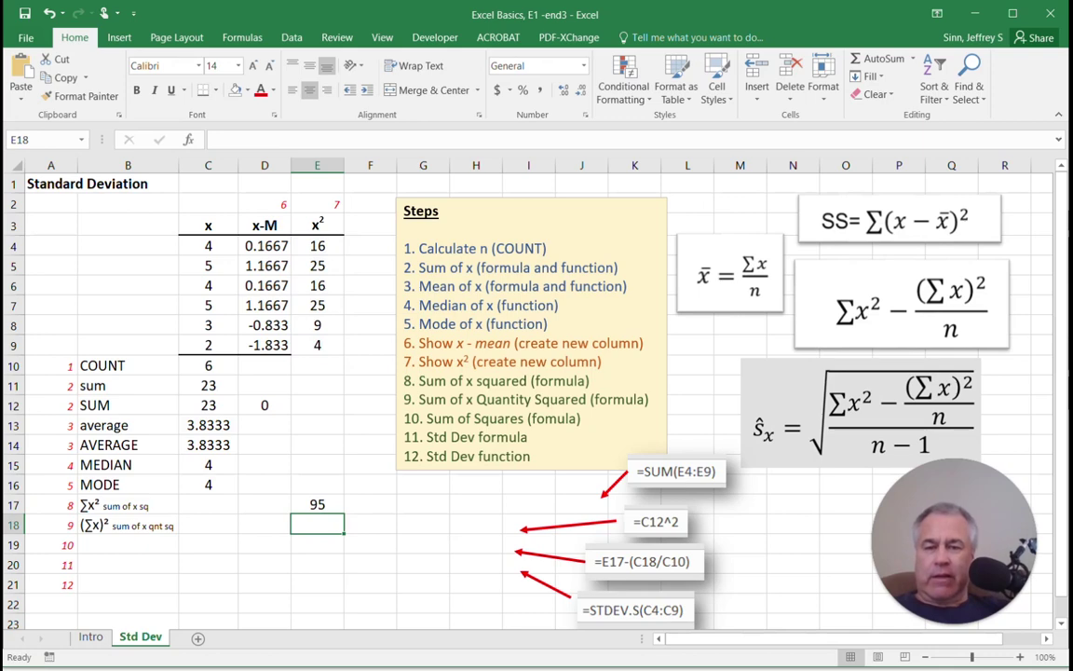
pyautogui.click(317, 345)
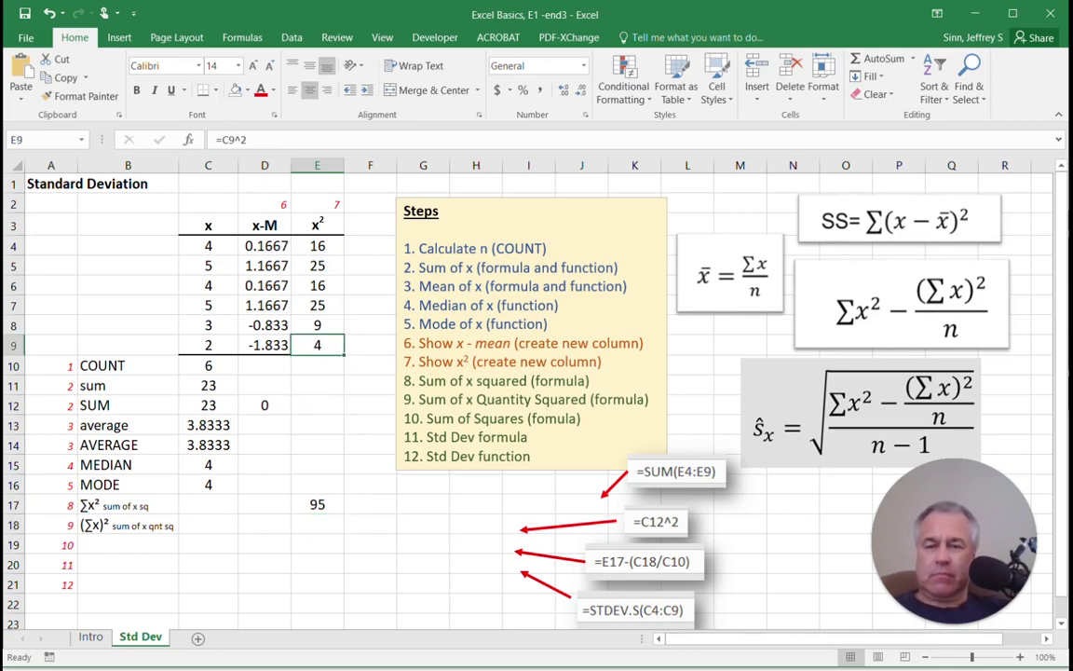
pyautogui.click(370, 544)
pyautogui.click(317, 504)
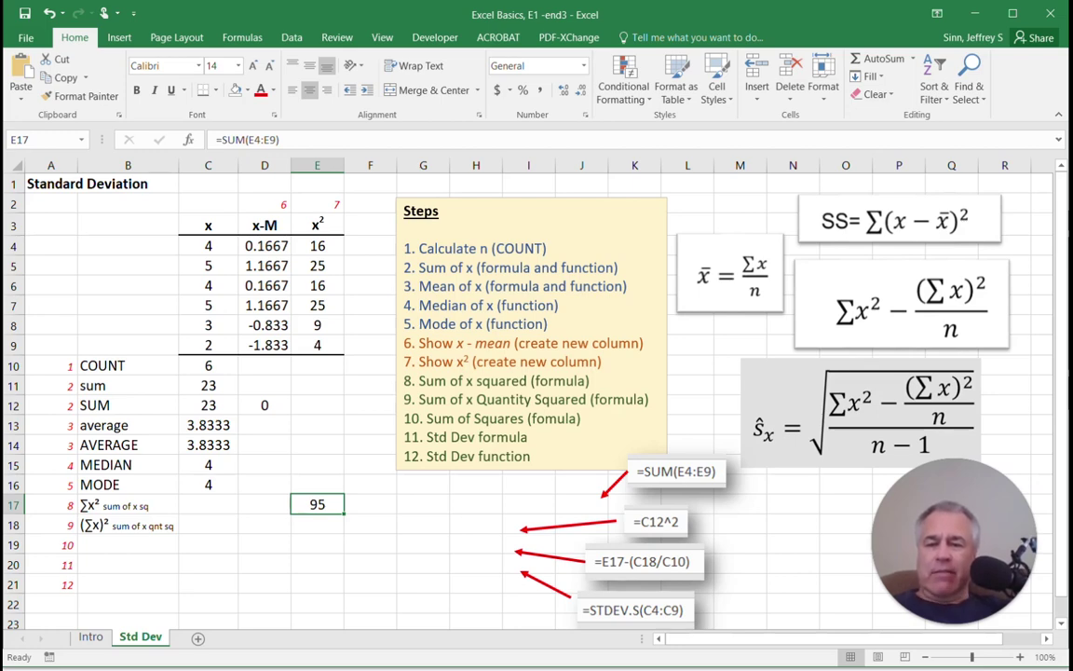
# Calculate the sum of x quantity squared in C18 with =C12^2.
pyautogui.click(208, 524)
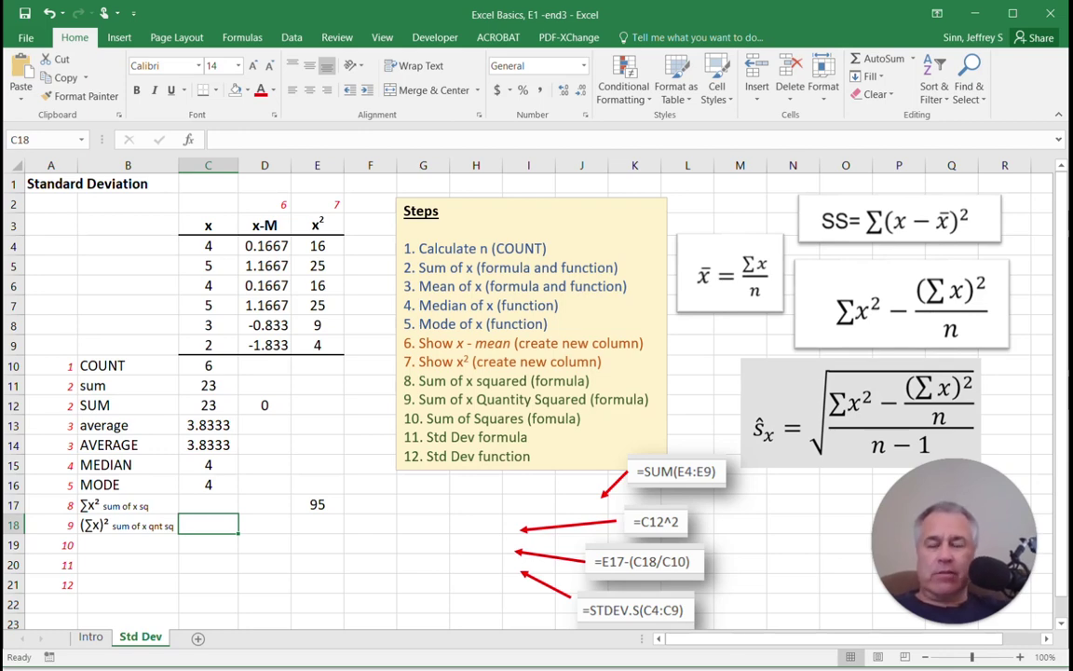
pyautogui.write('=')
pyautogui.click(208, 405)
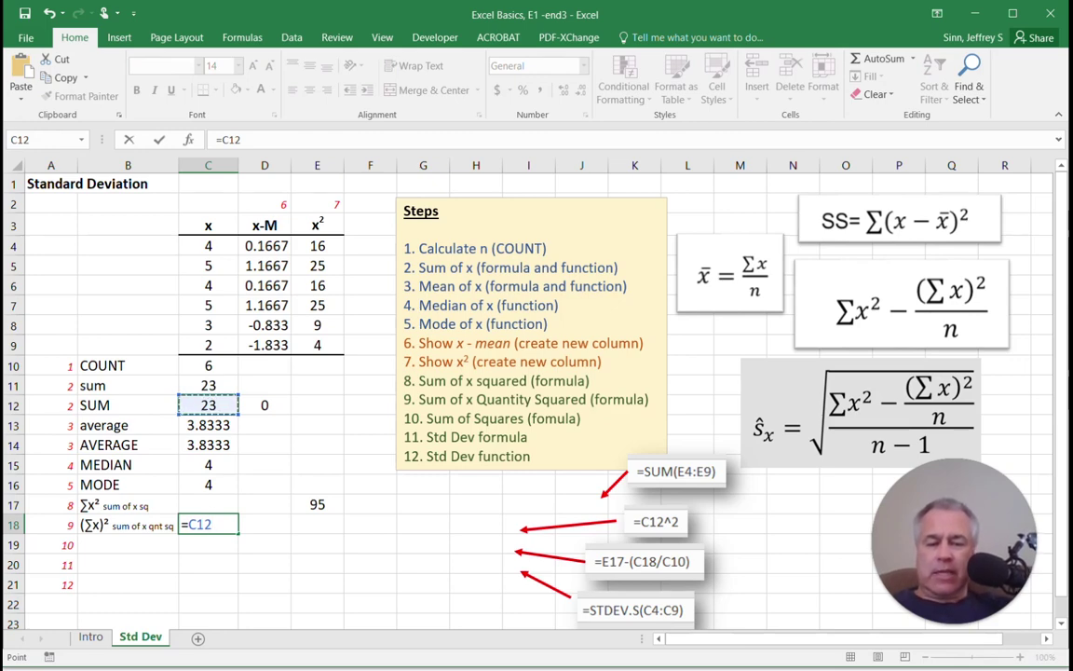
pyautogui.write('^2')
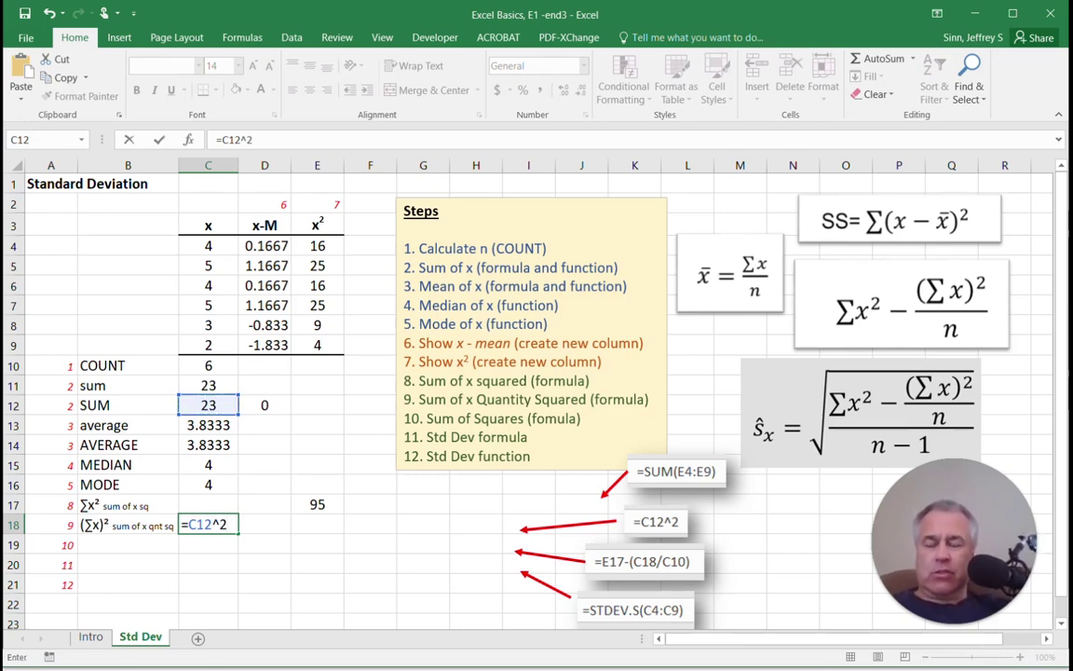
pyautogui.press('Return')
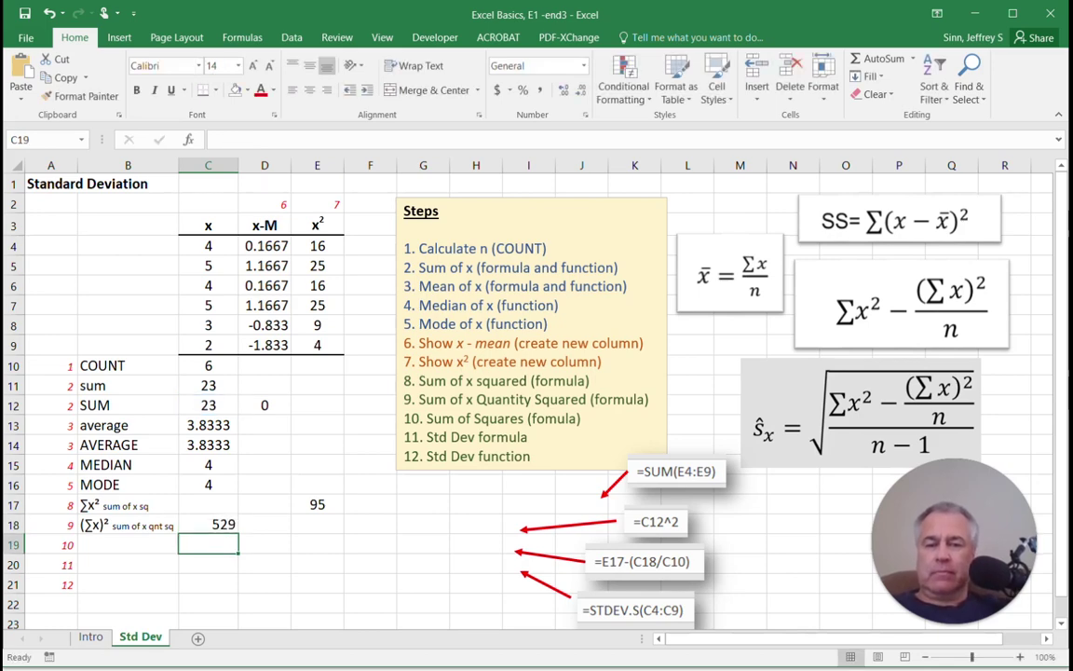
pyautogui.press('Up')
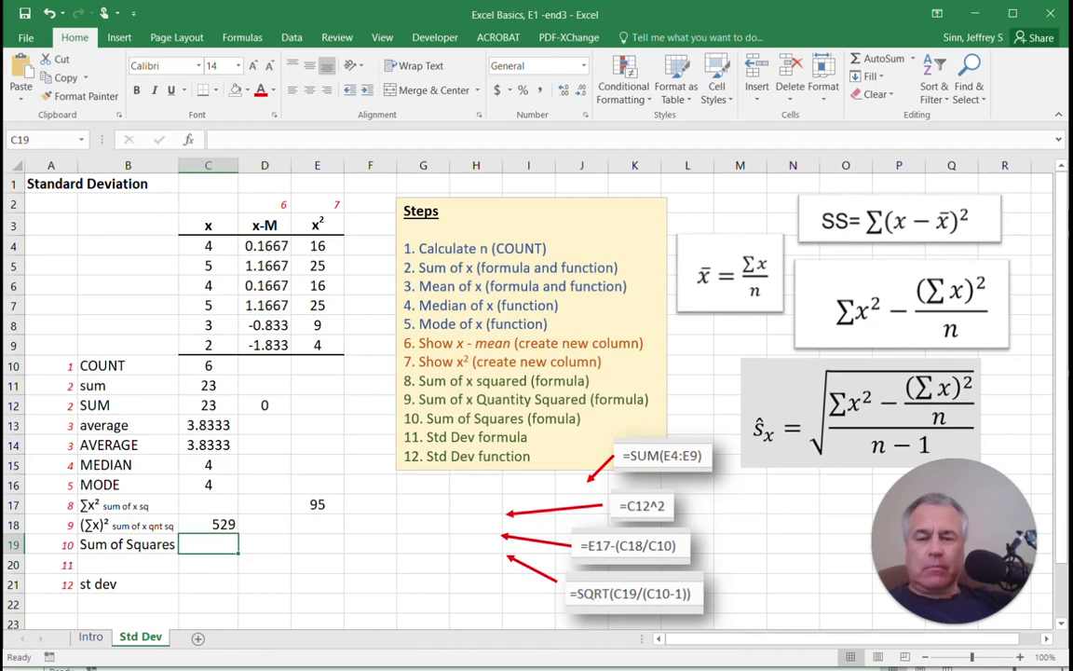
# Calculate the sum of squares in C19 with =E17-(C18/C10), and check the entered formula.
pyautogui.write('=')
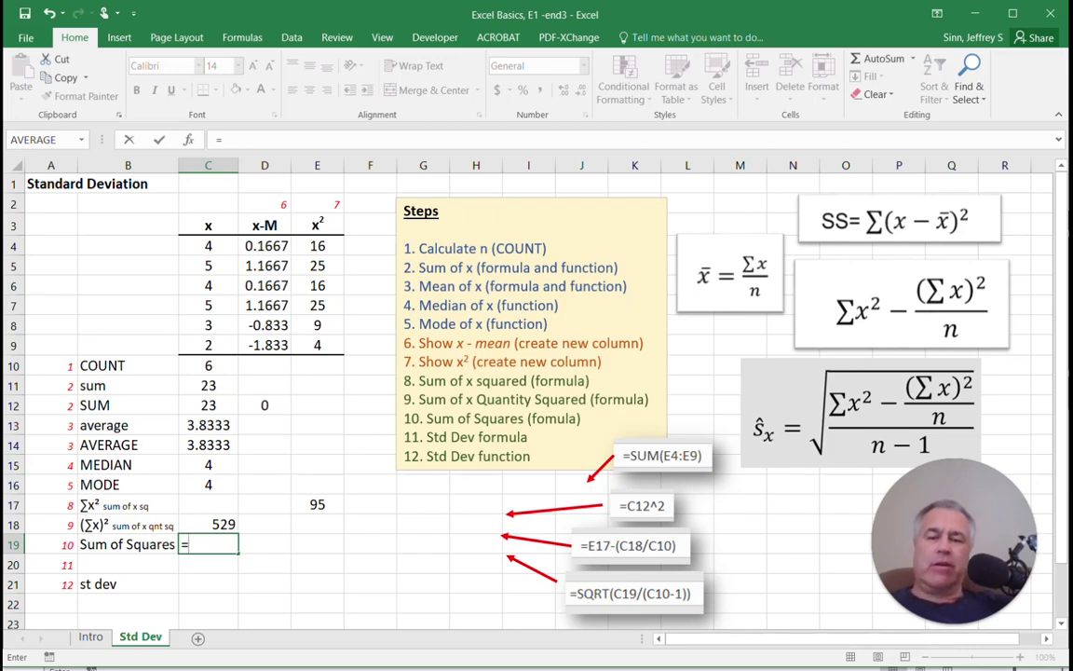
pyautogui.click(318, 504)
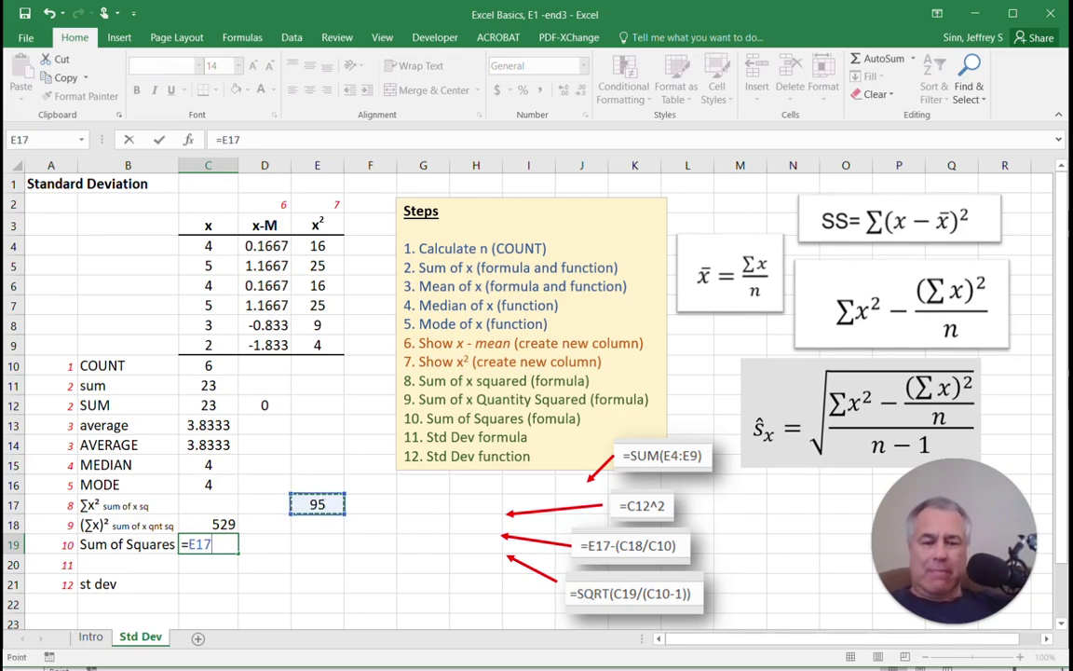
pyautogui.write('-(')
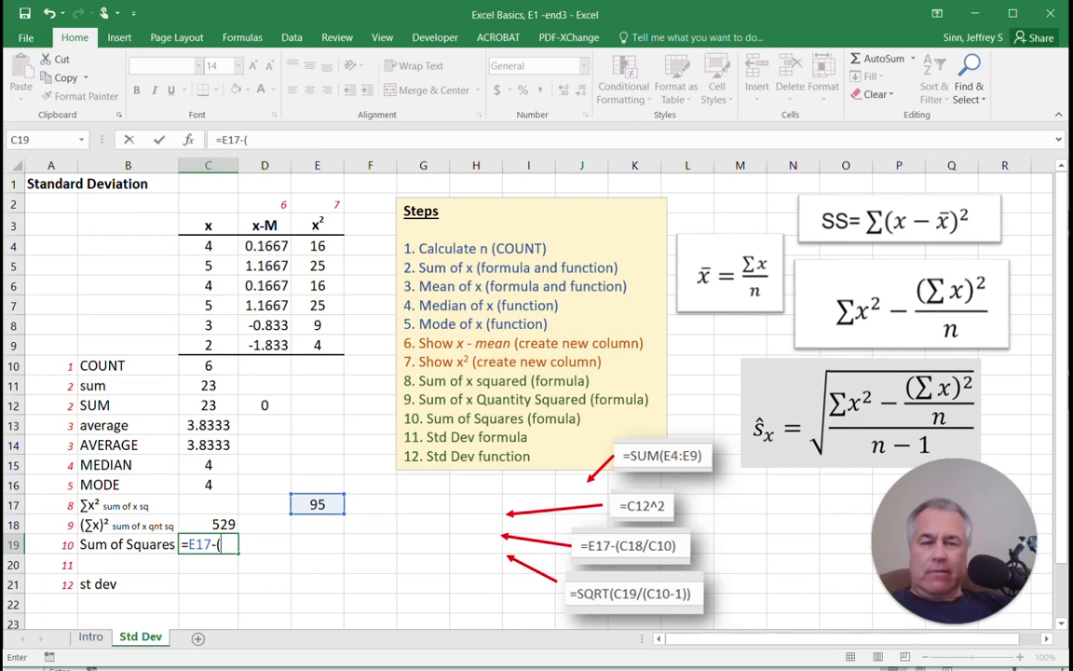
pyautogui.press('Up')
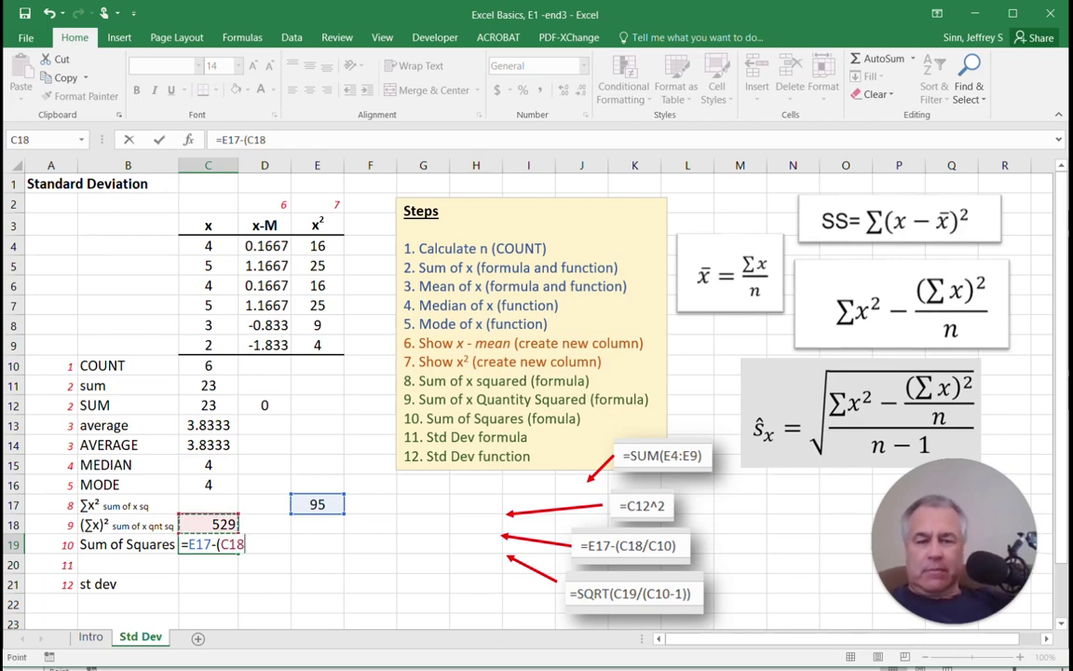
pyautogui.write('/')
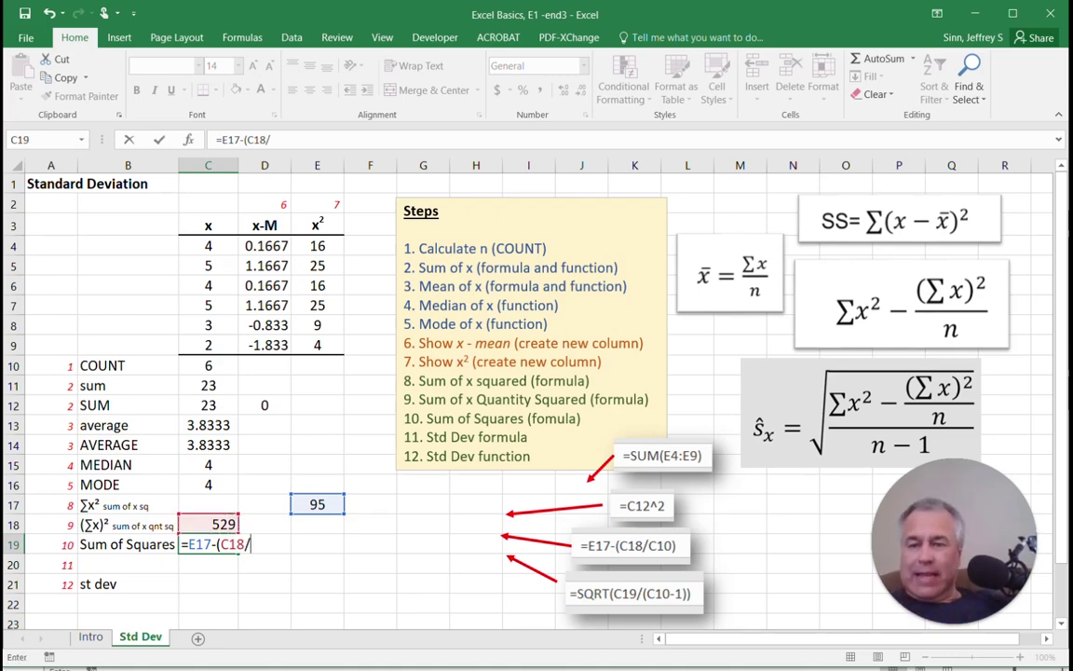
pyautogui.click(209, 366)
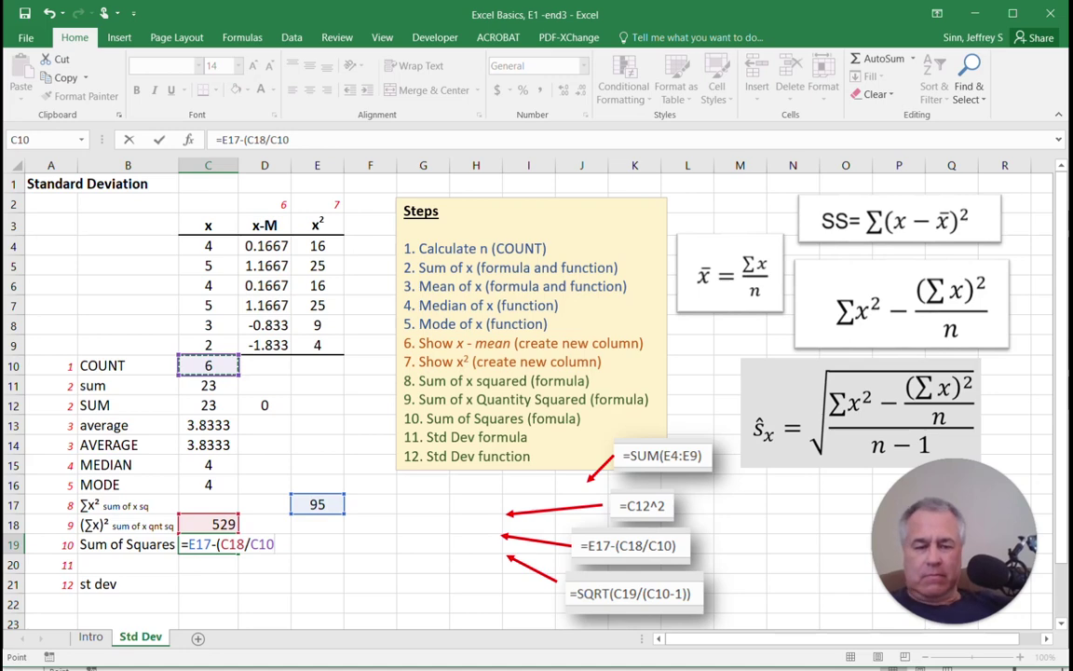
pyautogui.write(')')
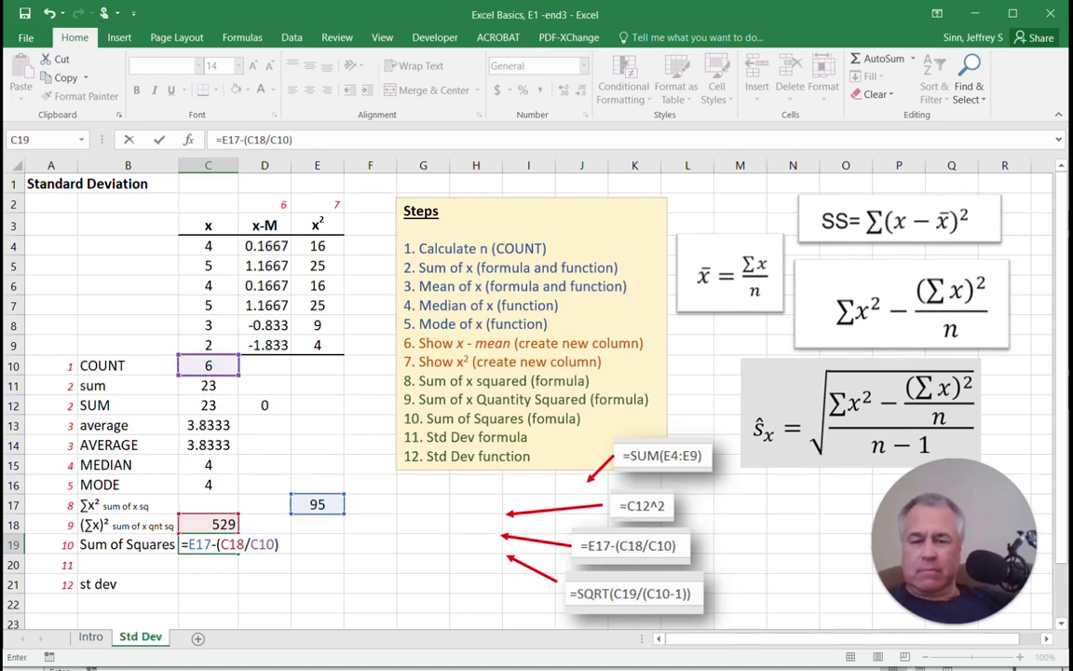
pyautogui.press('Return')
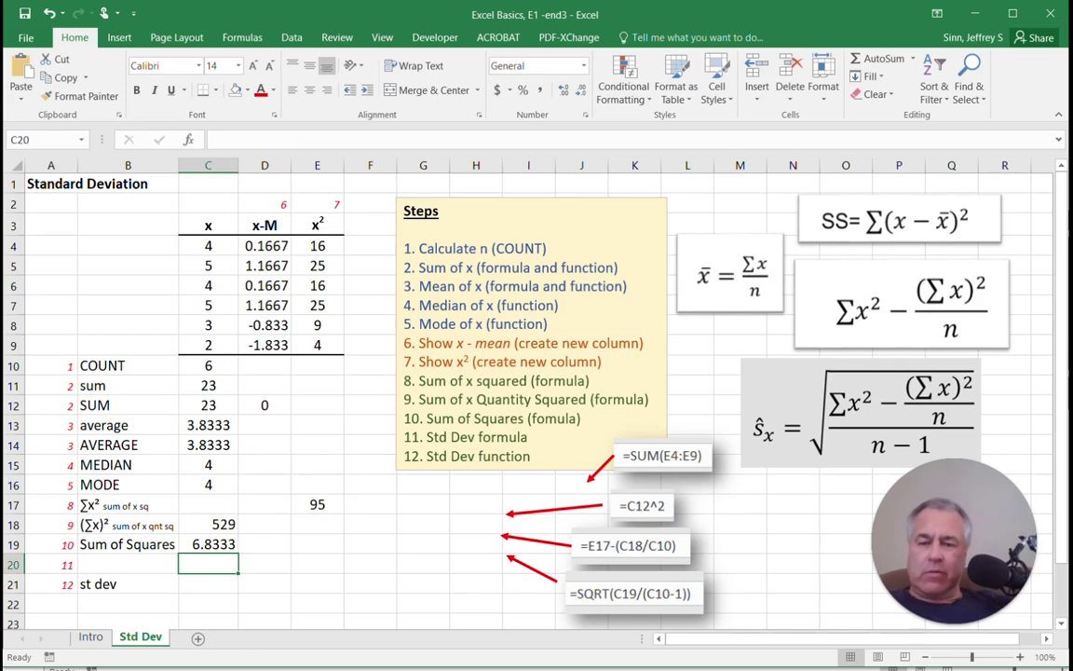
pyautogui.click(209, 544)
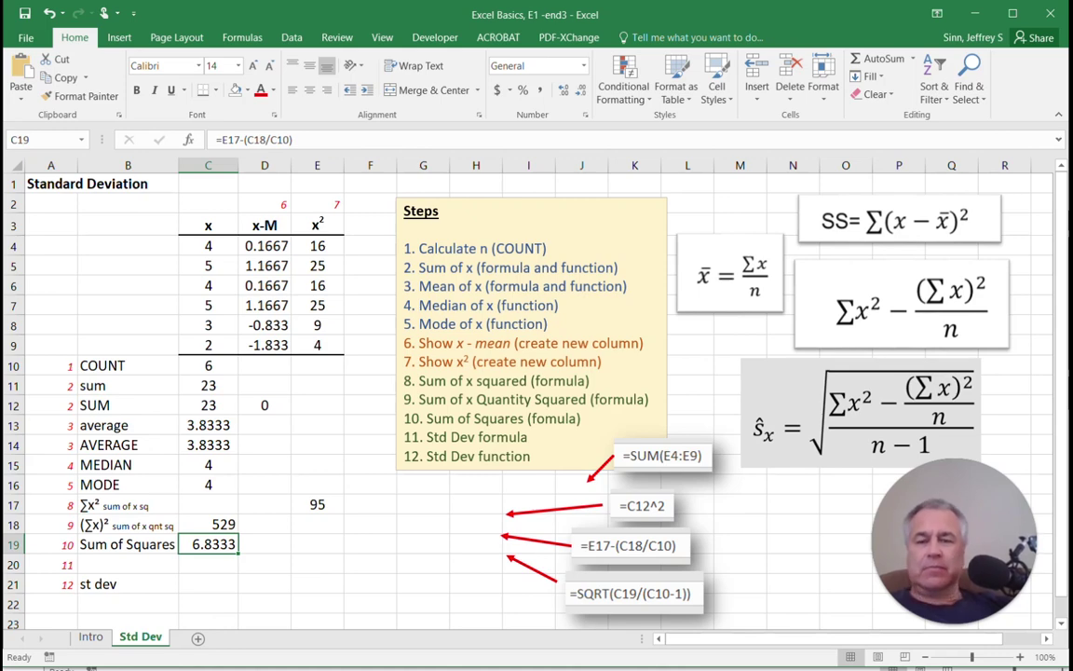
pyautogui.press('Down')
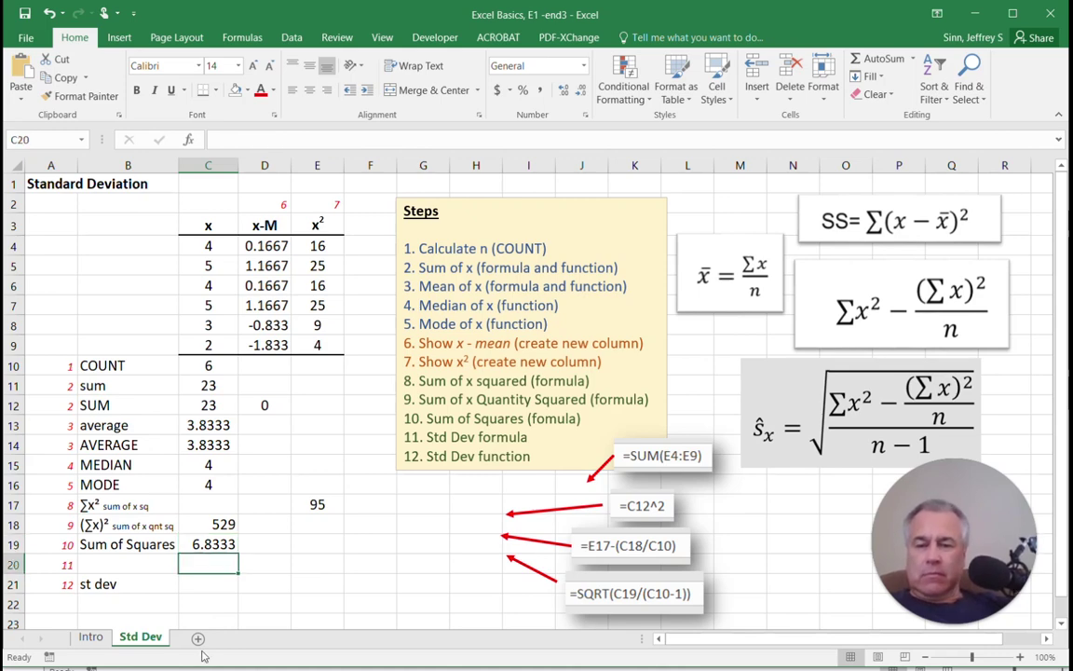
pyautogui.click(208, 545)
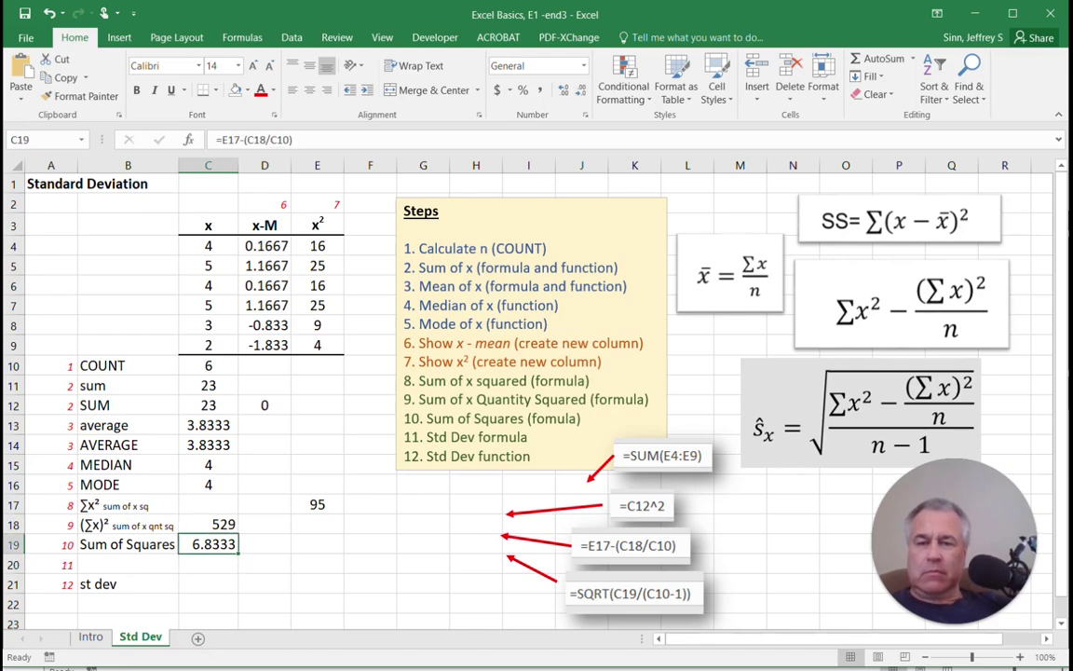
pyautogui.click(209, 564)
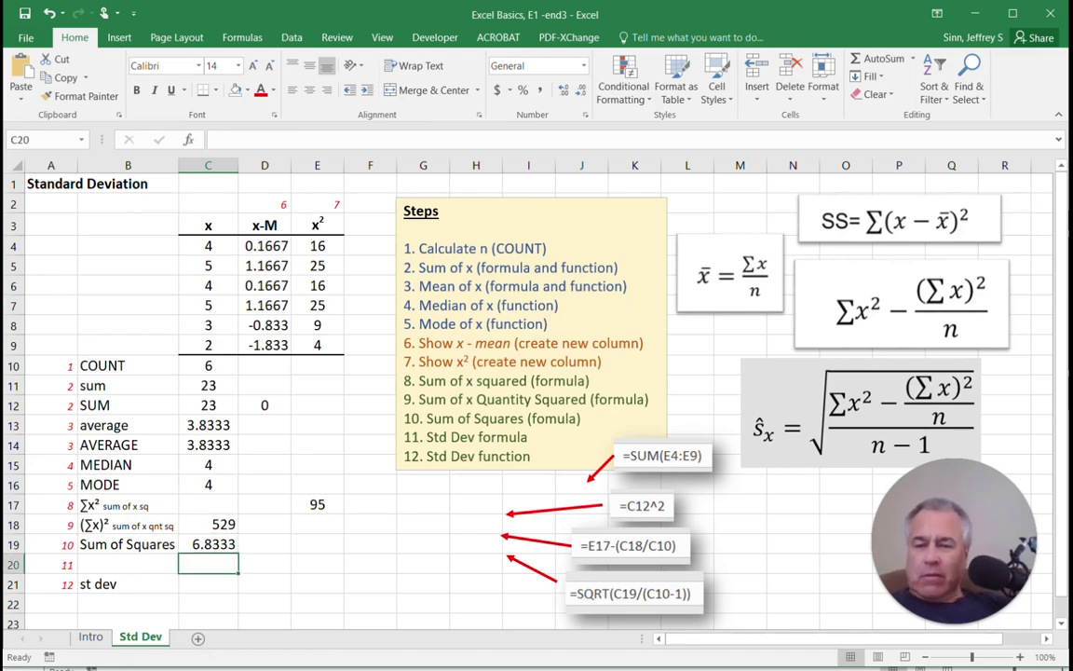
# Label the step 11 row in B20 as st dev.
pyautogui.click(127, 564)
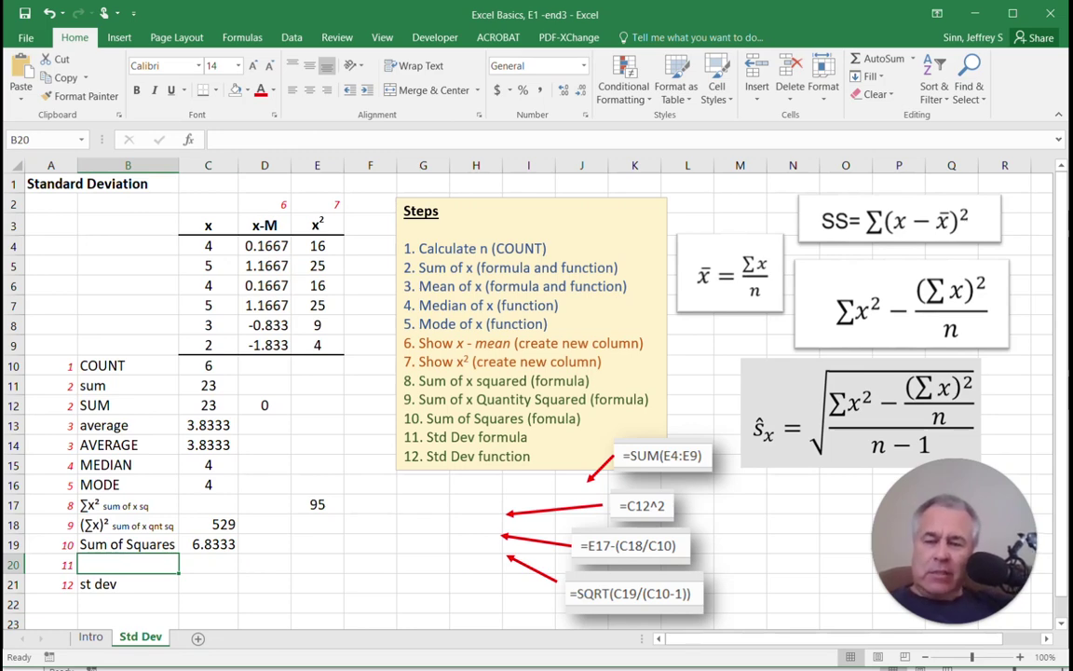
pyautogui.write('st')
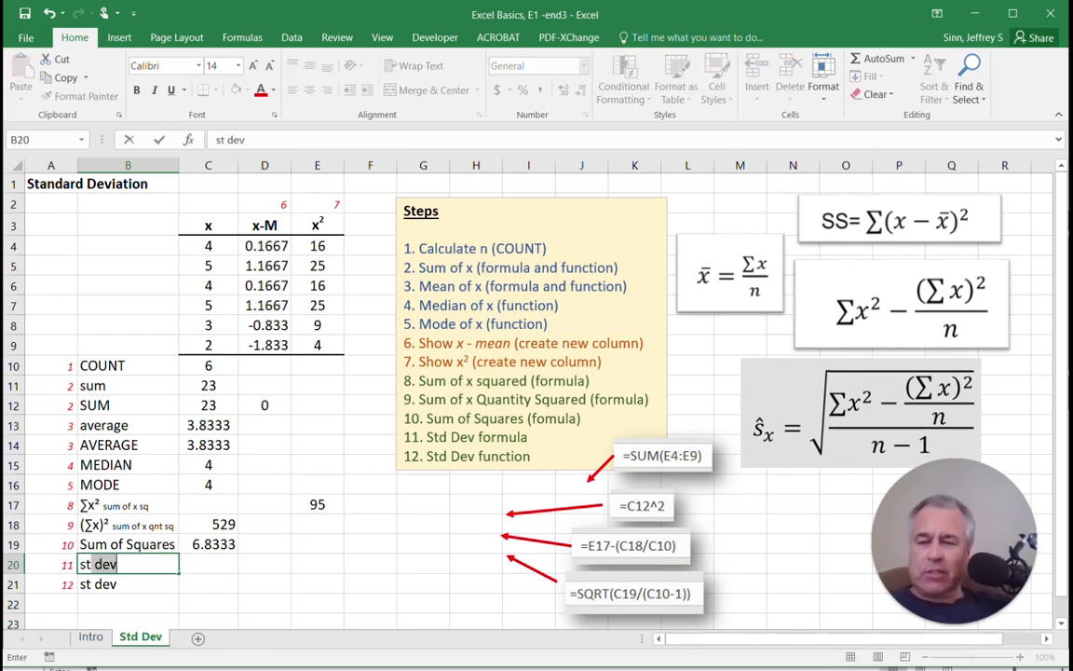
pyautogui.press('Right')
pyautogui.press('Left')
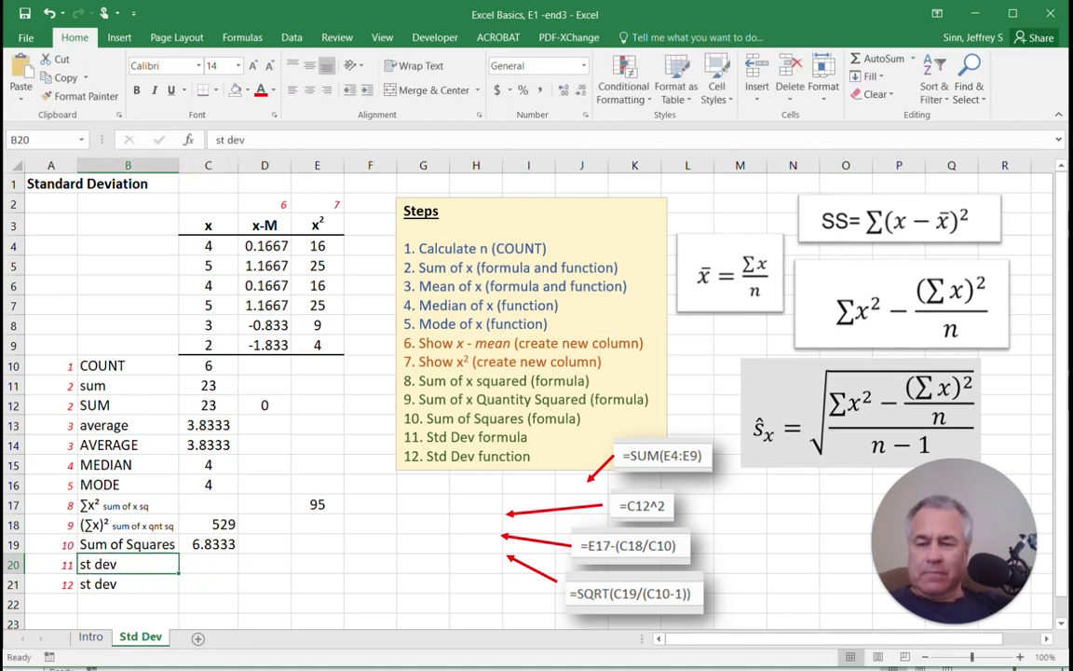
pyautogui.press('F2')
pyautogui.write('-')
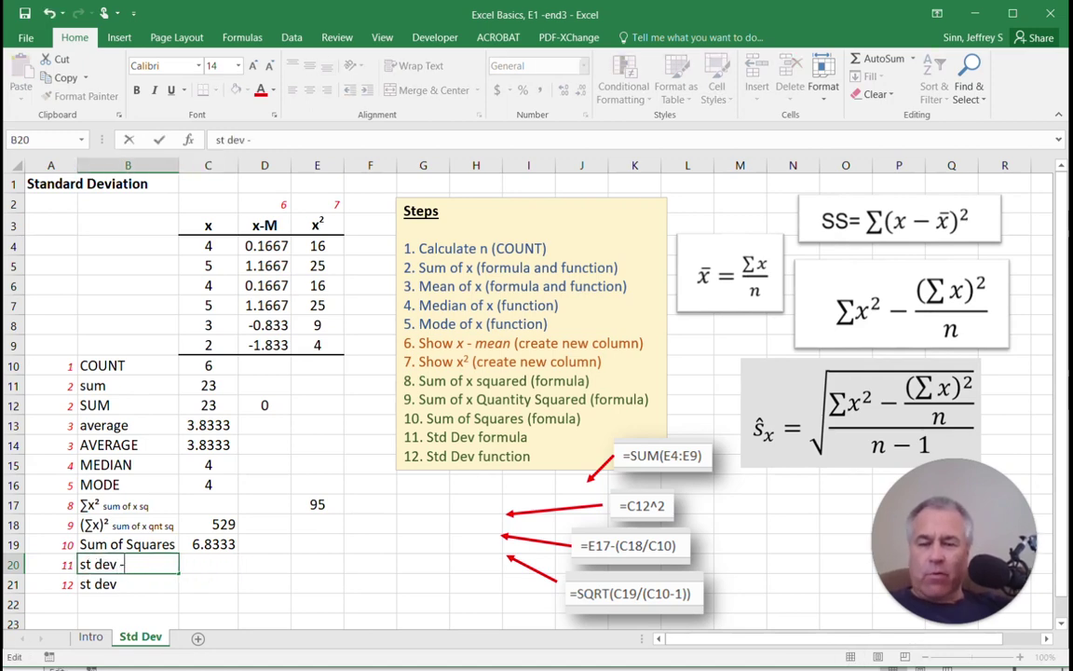
pyautogui.press('BackSpace')
pyautogui.press('BackSpace')
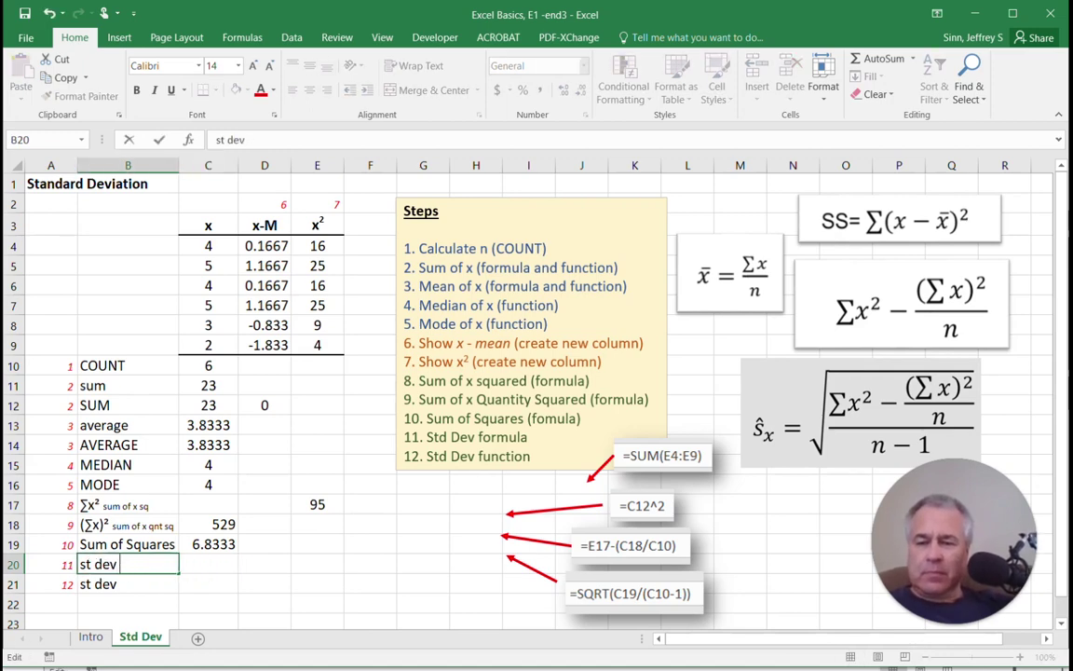
pyautogui.press('Tab')
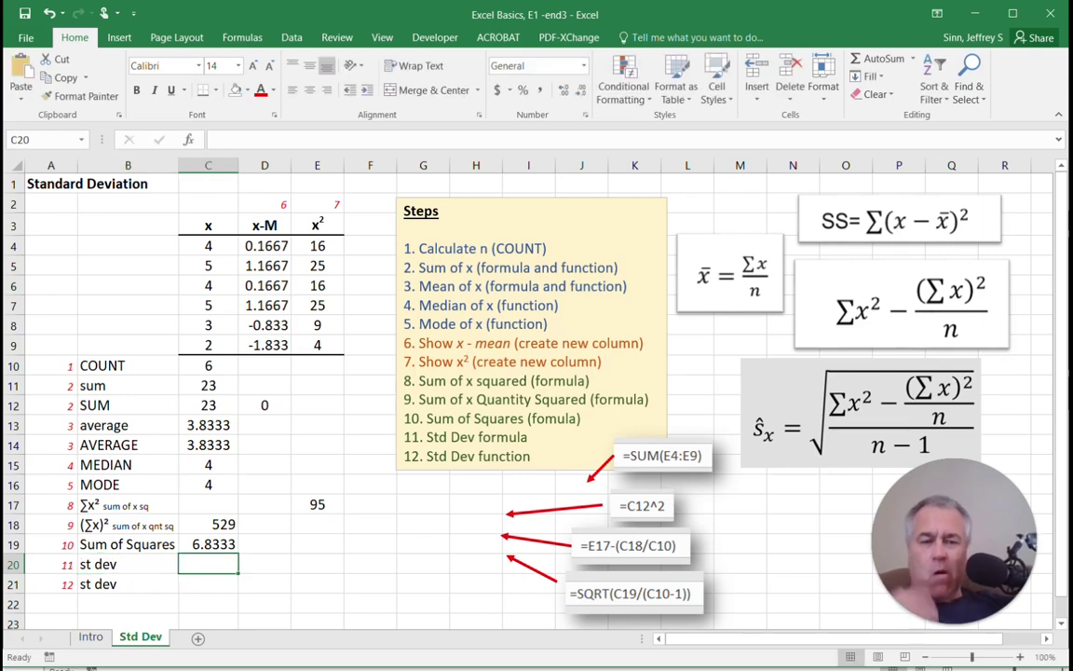
# Calculate the standard deviation by formula in C20 with =SQRT(C19/(C10-1)).
pyautogui.write('=sqrt(')
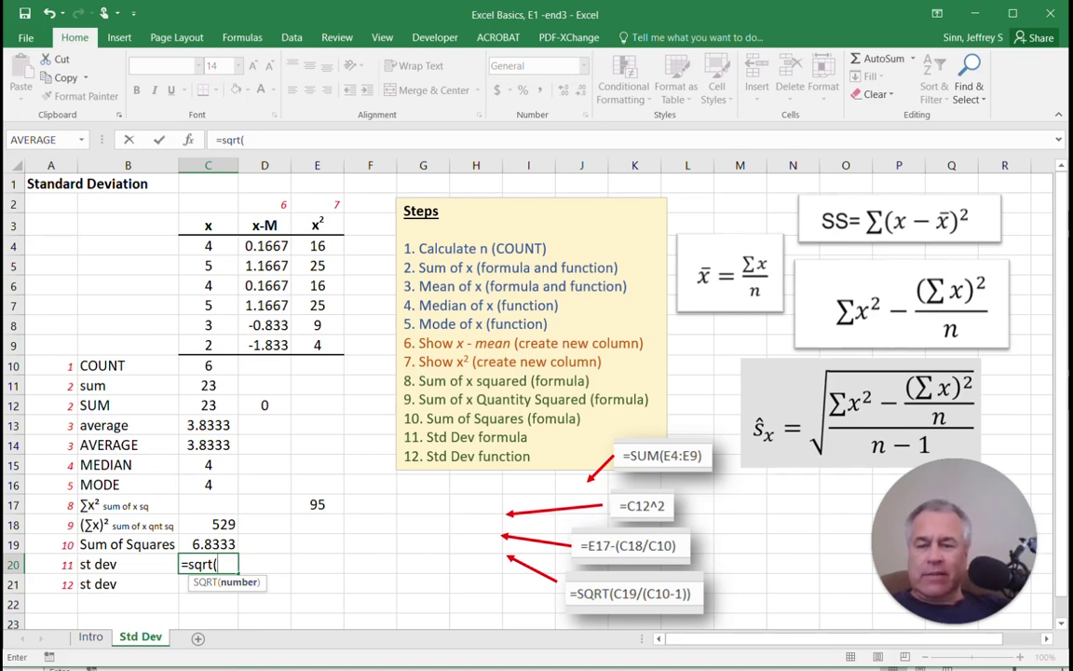
pyautogui.click(209, 544)
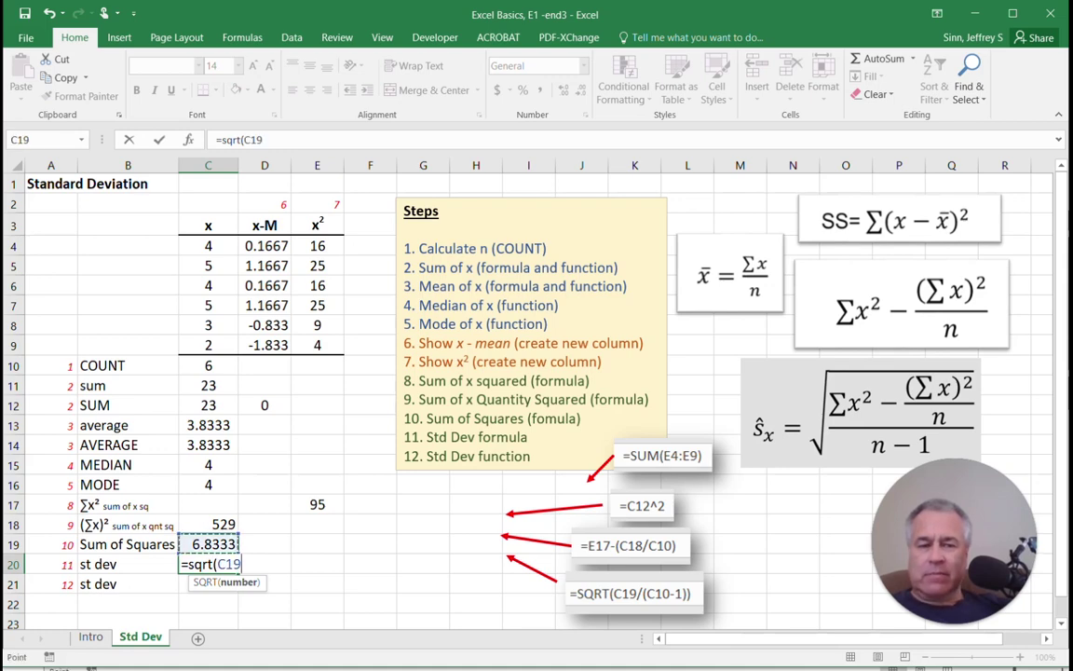
pyautogui.write('/(')
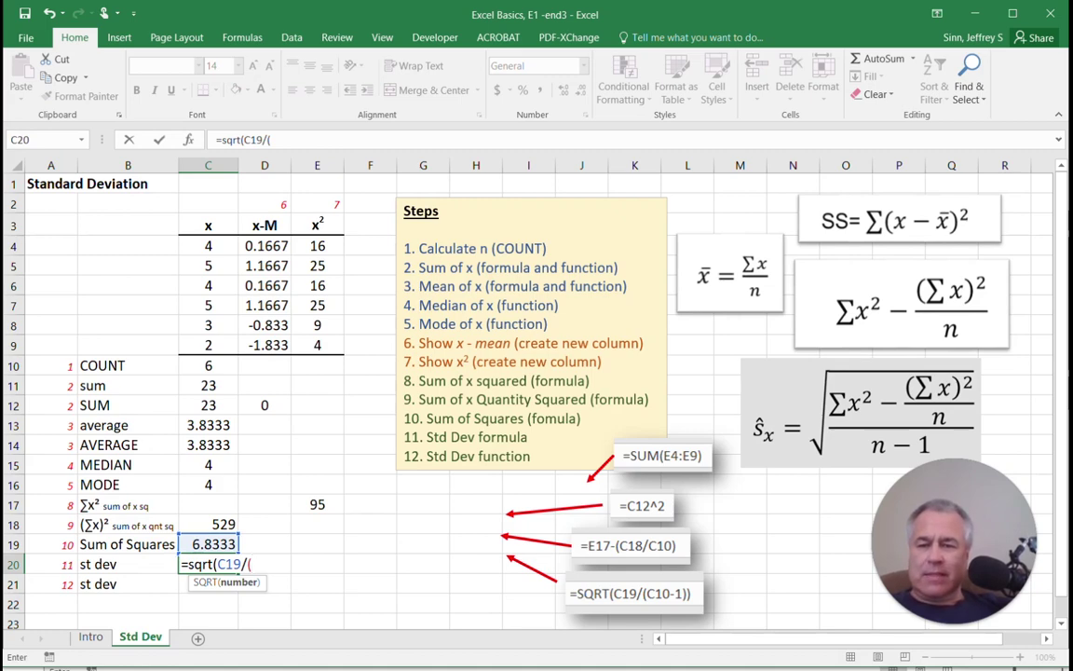
pyautogui.click(208, 365)
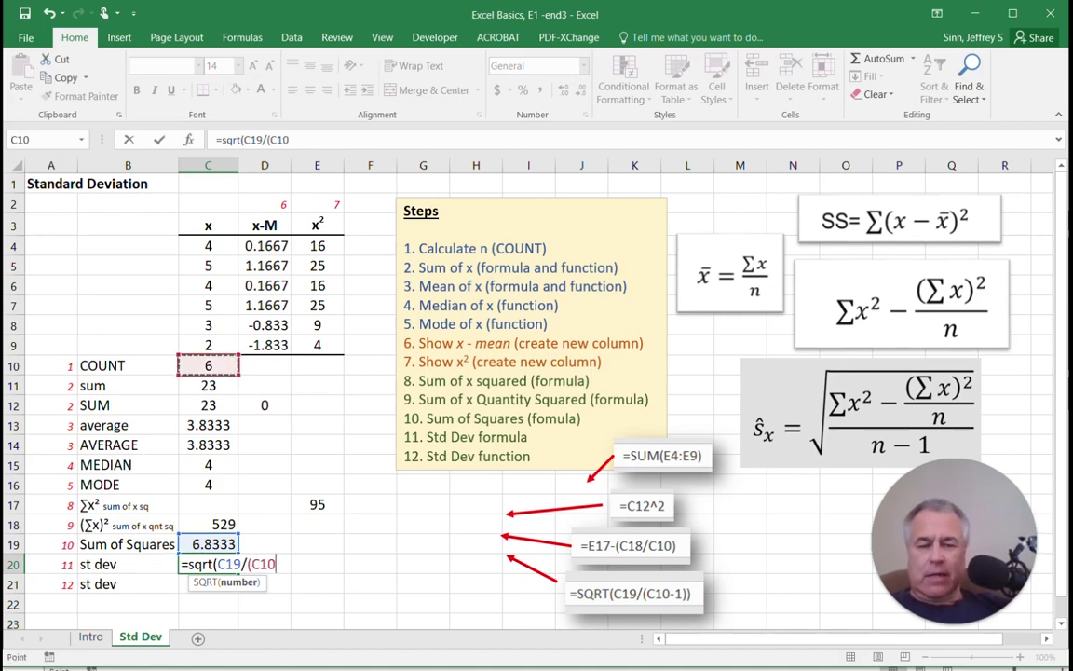
pyautogui.write('-1))')
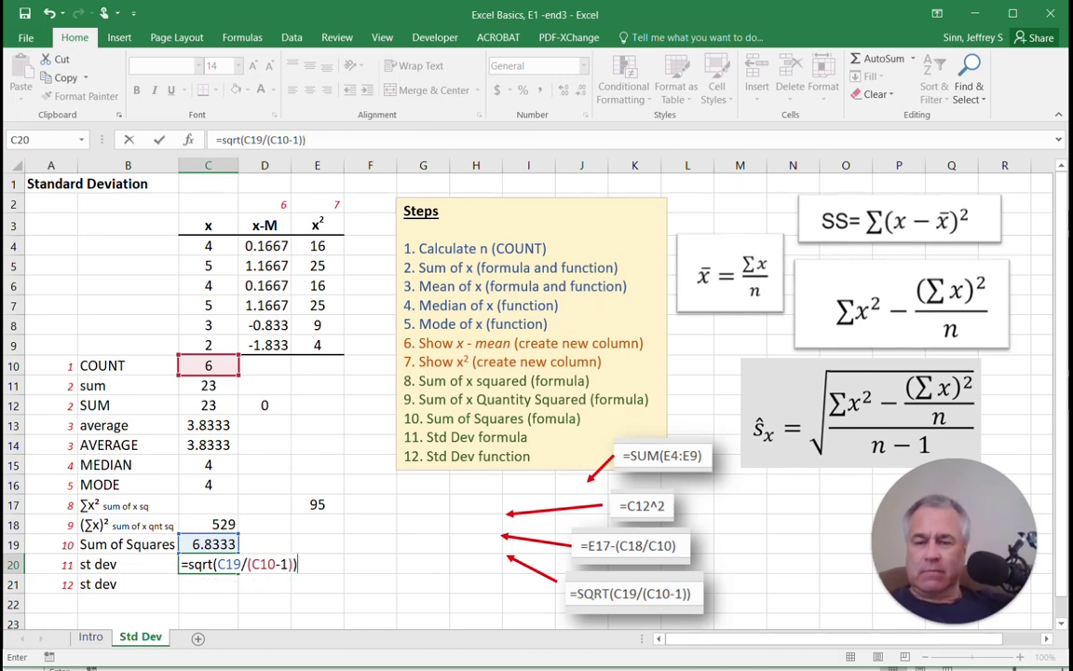
pyautogui.press('Return')
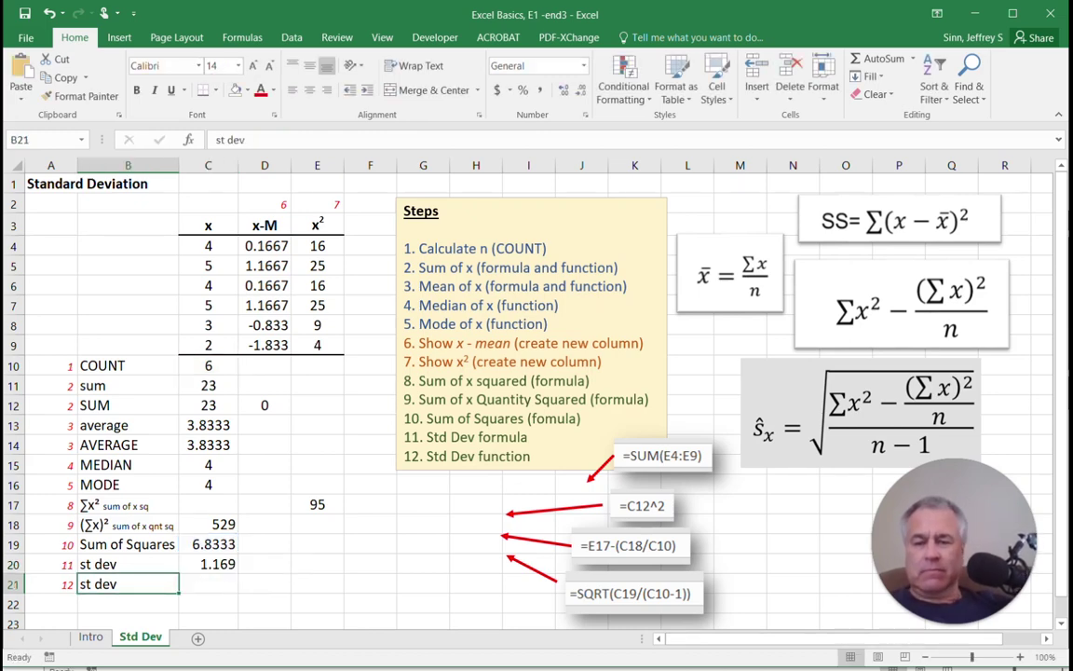
# Replace the step 12 label in B21 with STDEV.S.
pyautogui.write('ST dev')
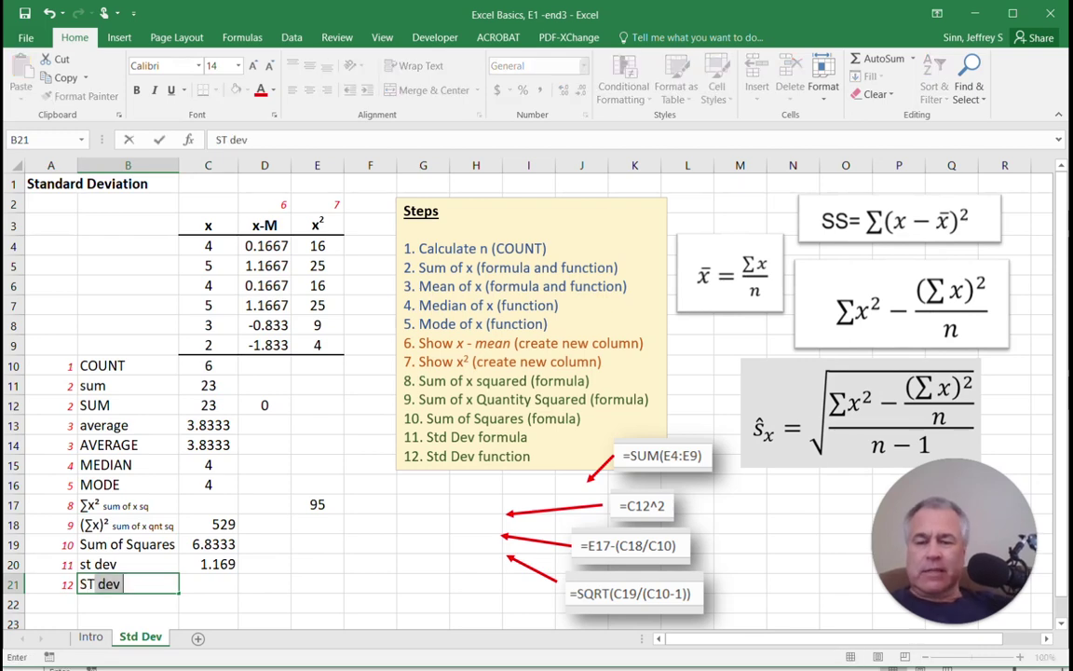
pyautogui.write('DEV.S')
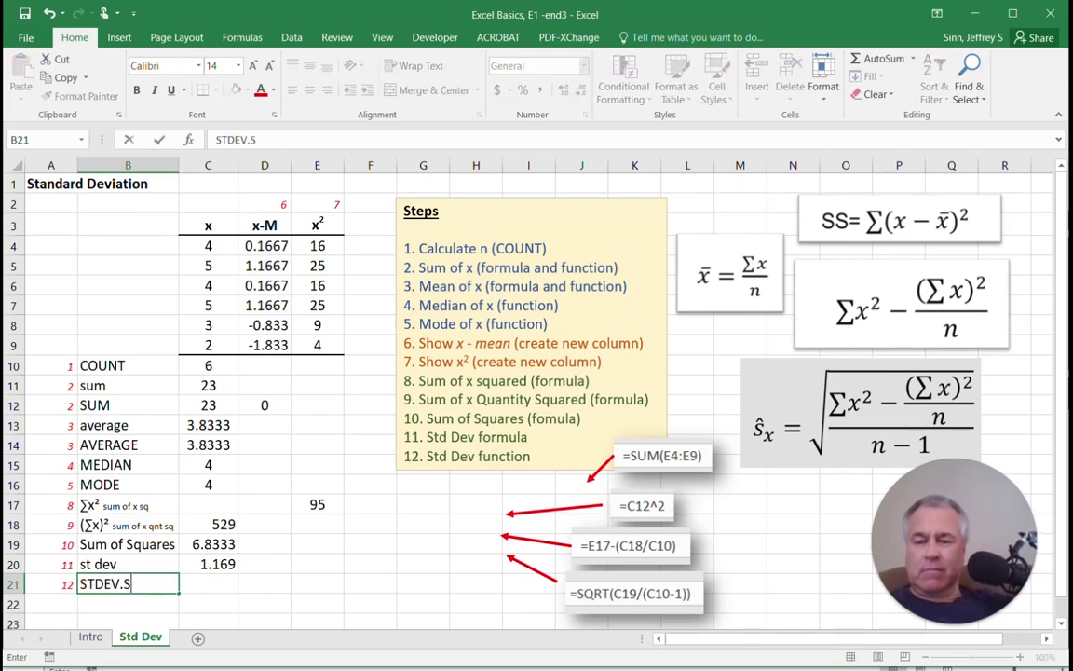
pyautogui.press('Tab')
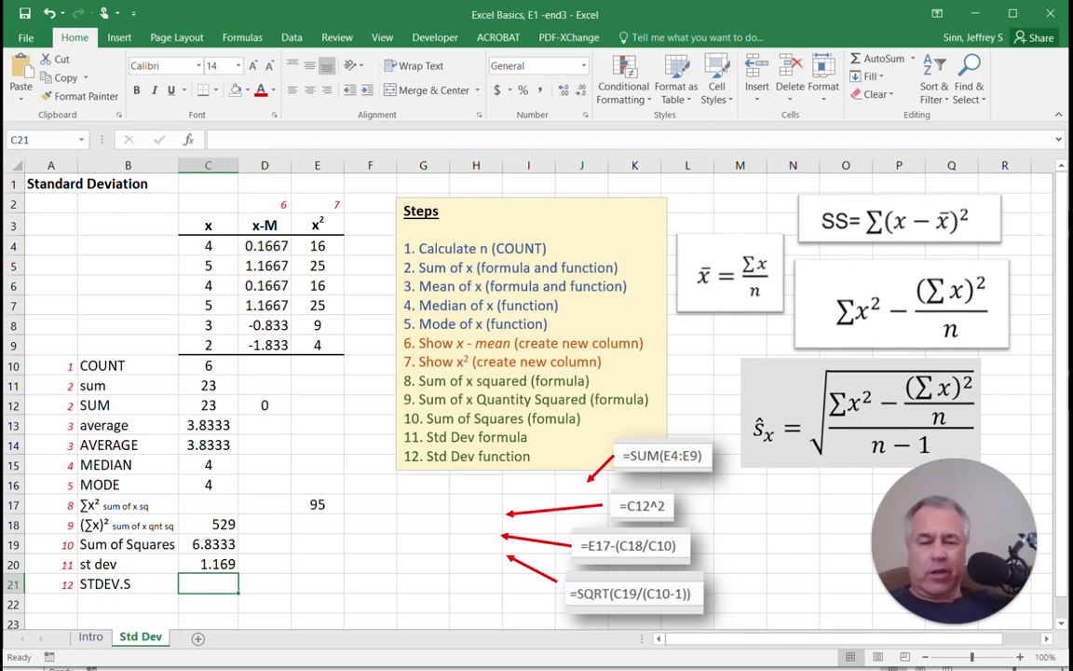
# Calculate the standard deviation of the x values in C21 with =STDEV.S(C4:C9), and check the formulas in C20 and C21.
pyautogui.write('=std')
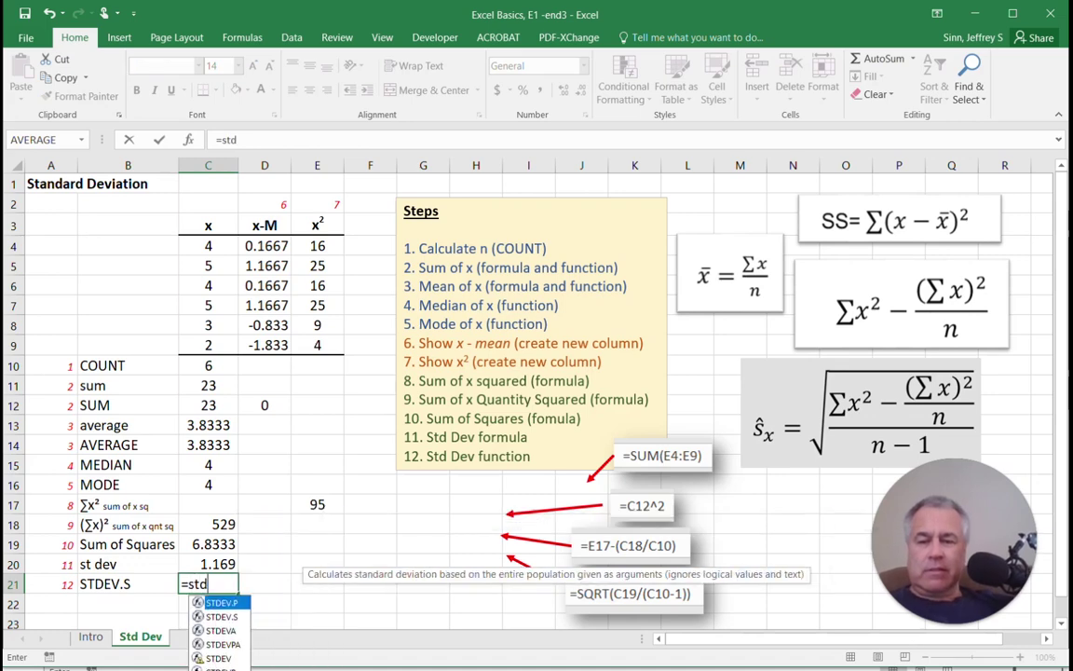
pyautogui.write('ev')
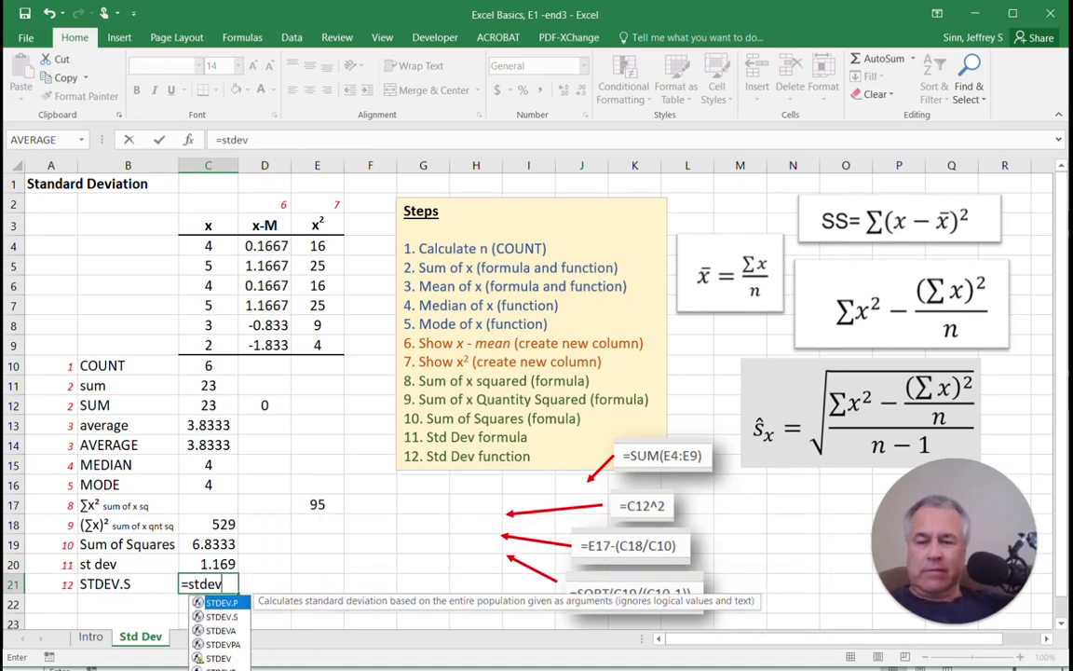
pyautogui.write('.s(')
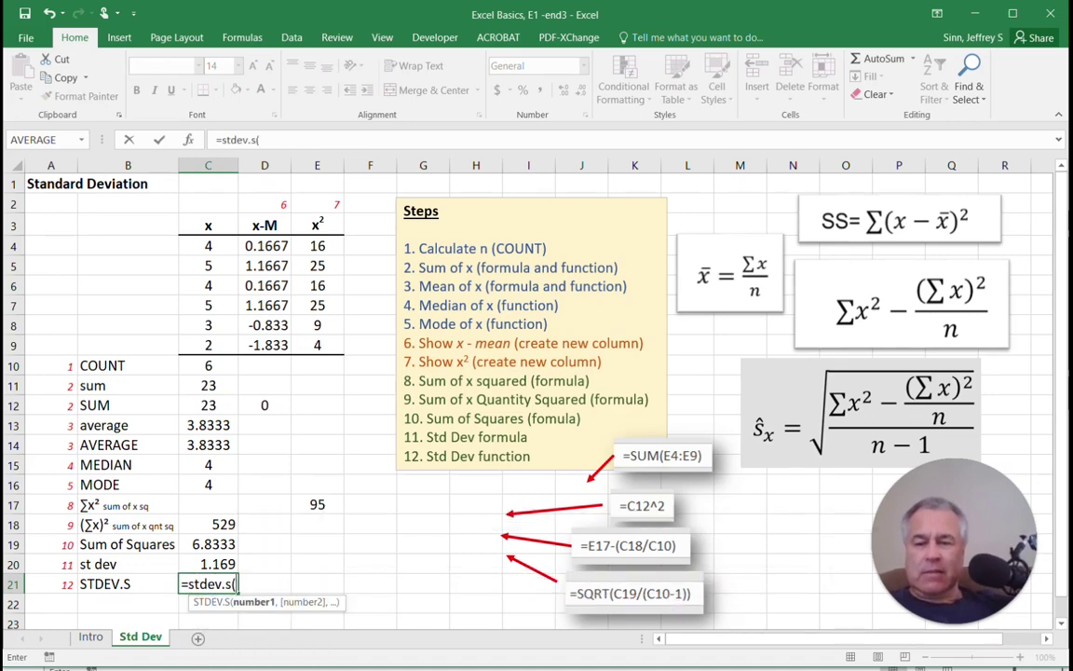
pyautogui.moveTo(208, 246); pyautogui.dragTo(208, 344)
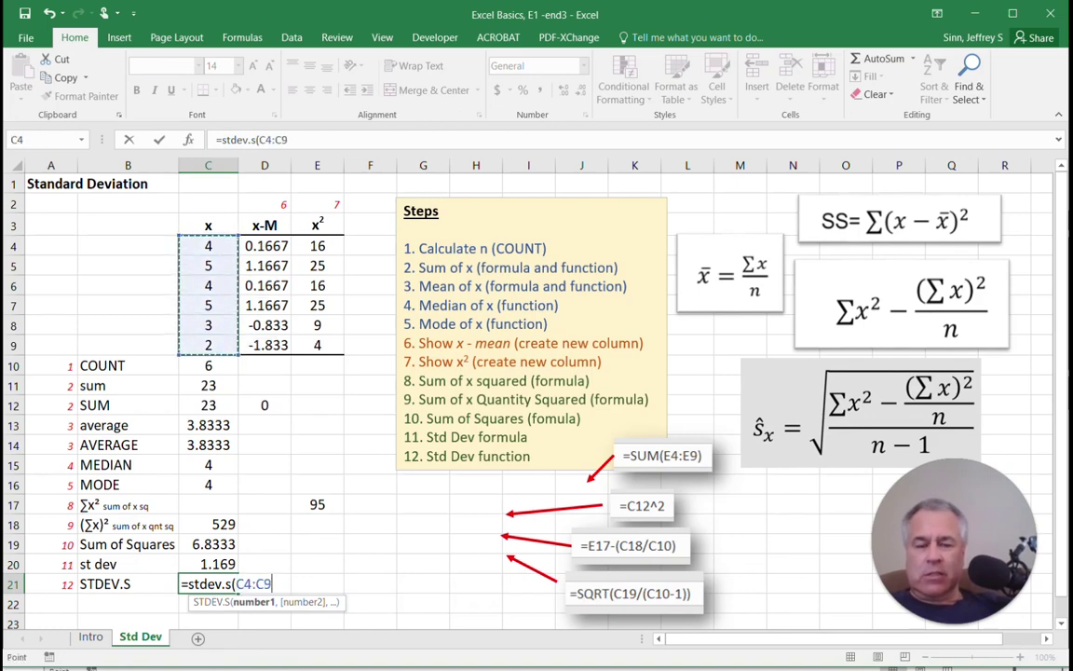
pyautogui.press('Return')
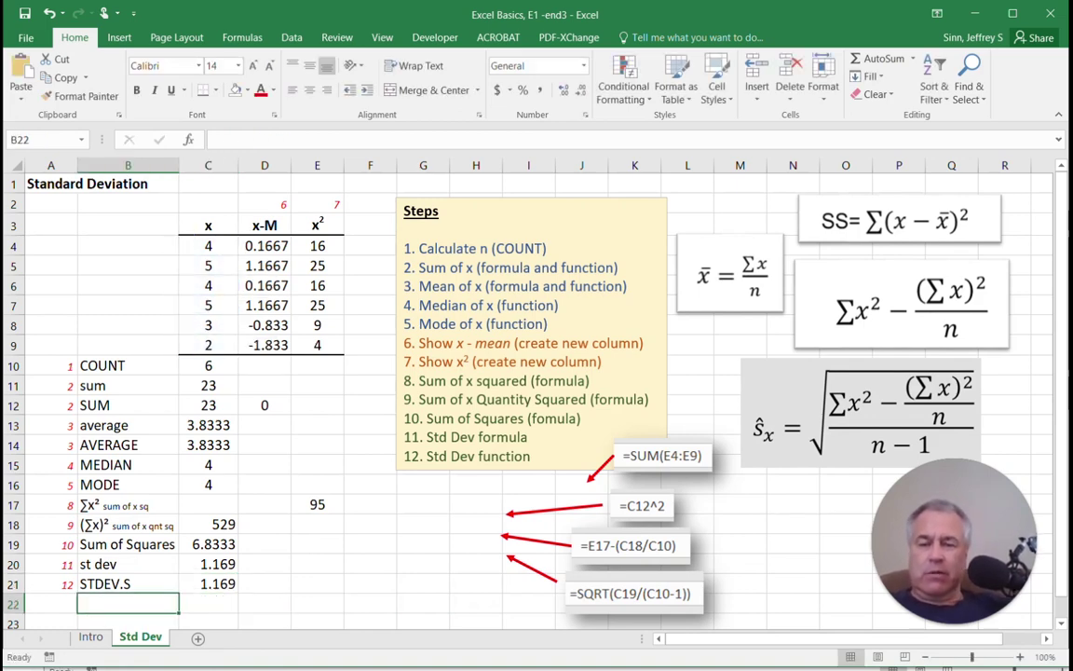
pyautogui.click(209, 564)
pyautogui.click(209, 584)
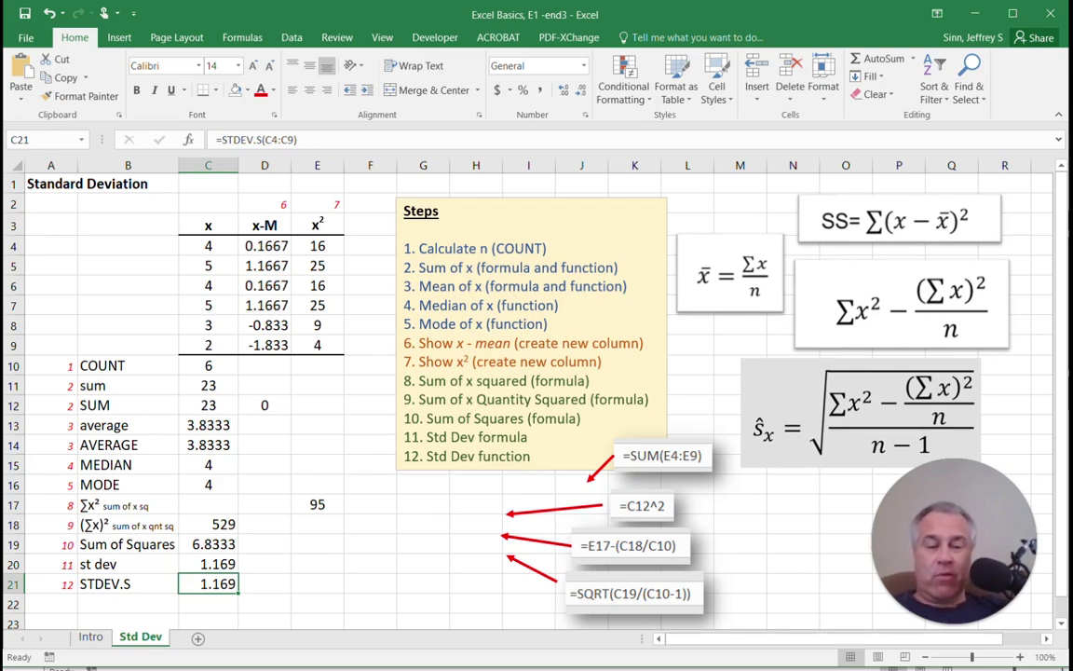
# Move the grouped formula callouts beside their results, and lower the =SUM(E4:E9) callout with its arrow pointing at E17.
pyautogui.moveTo(643, 506); pyautogui.dragTo(391, 522)
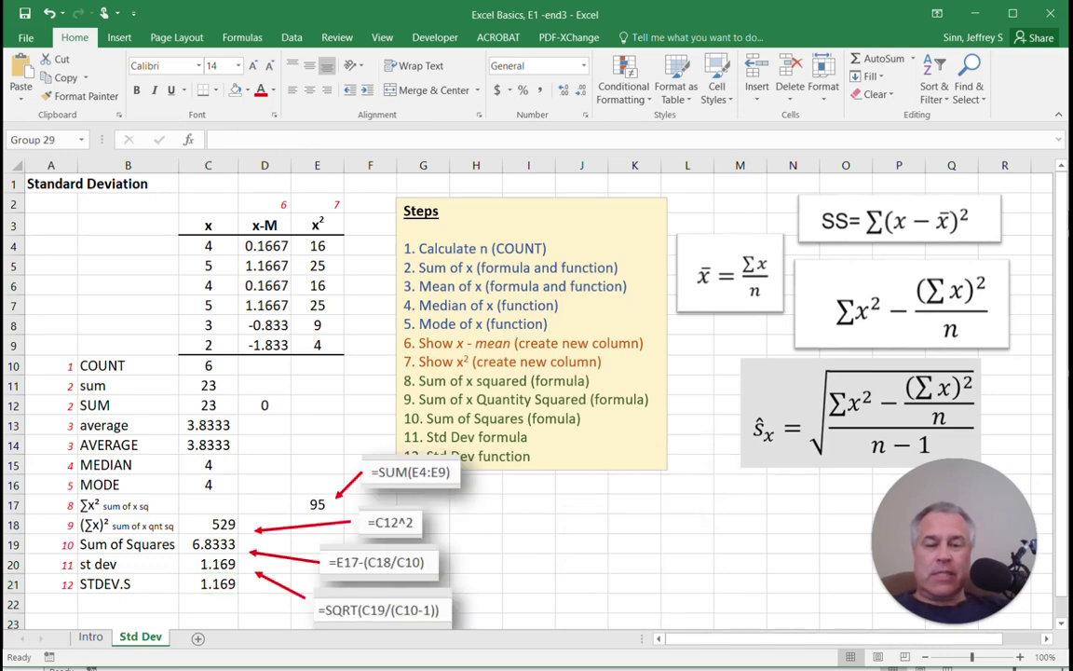
pyautogui.moveTo(392, 523); pyautogui.dragTo(388, 521)
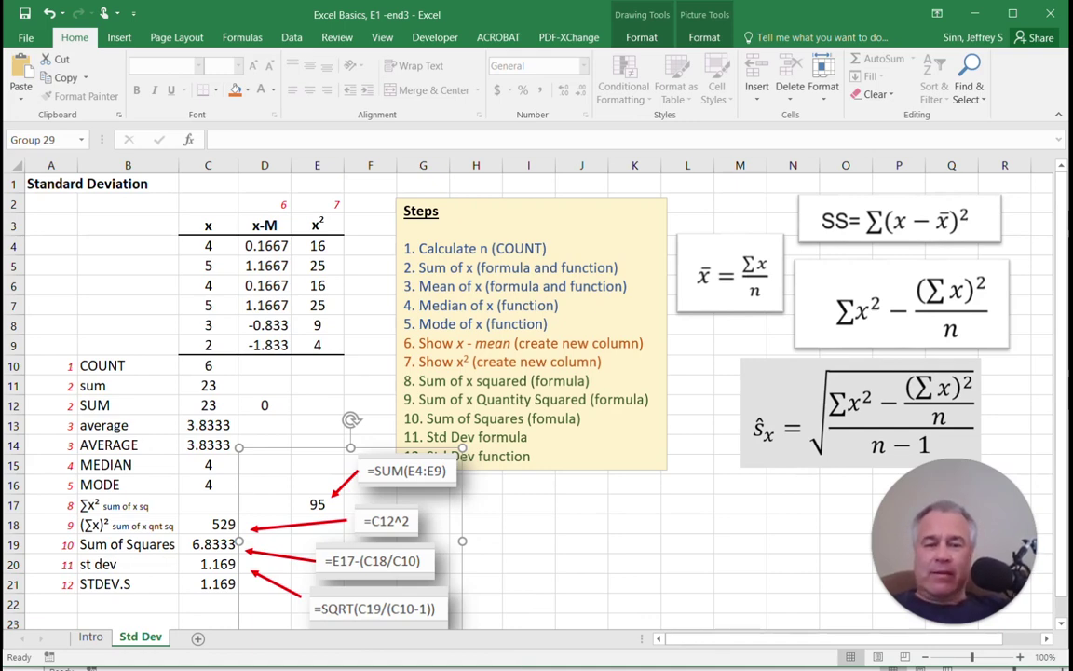
pyautogui.scroll(-2, 531, 391)
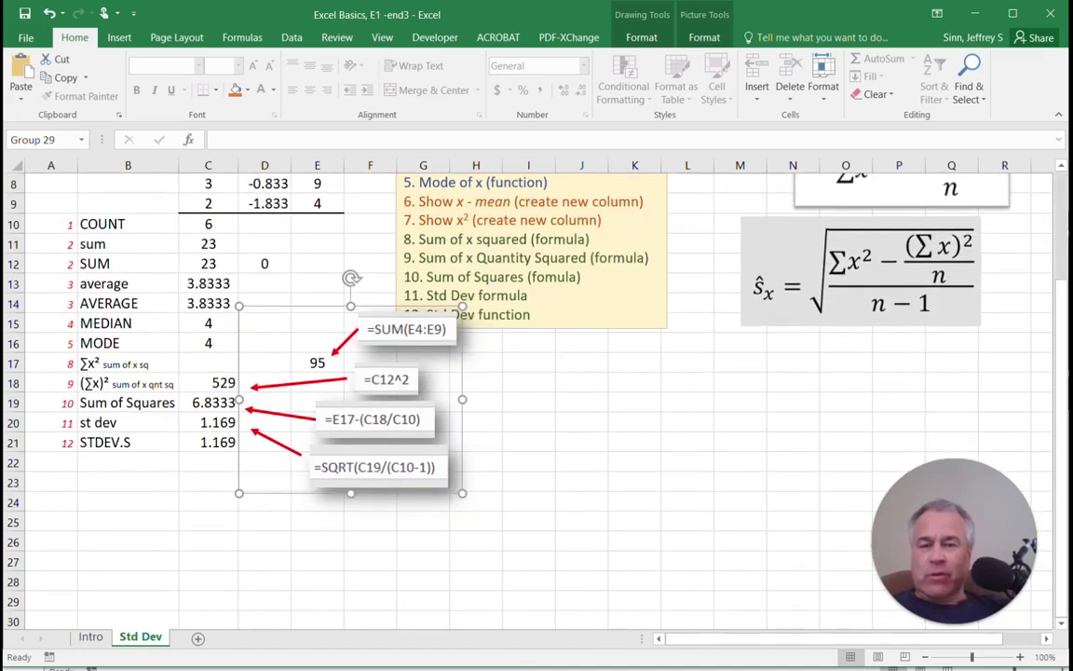
pyautogui.click(407, 330)
pyautogui.moveTo(407, 329); pyautogui.dragTo(406, 346)
pyautogui.click(344, 360)
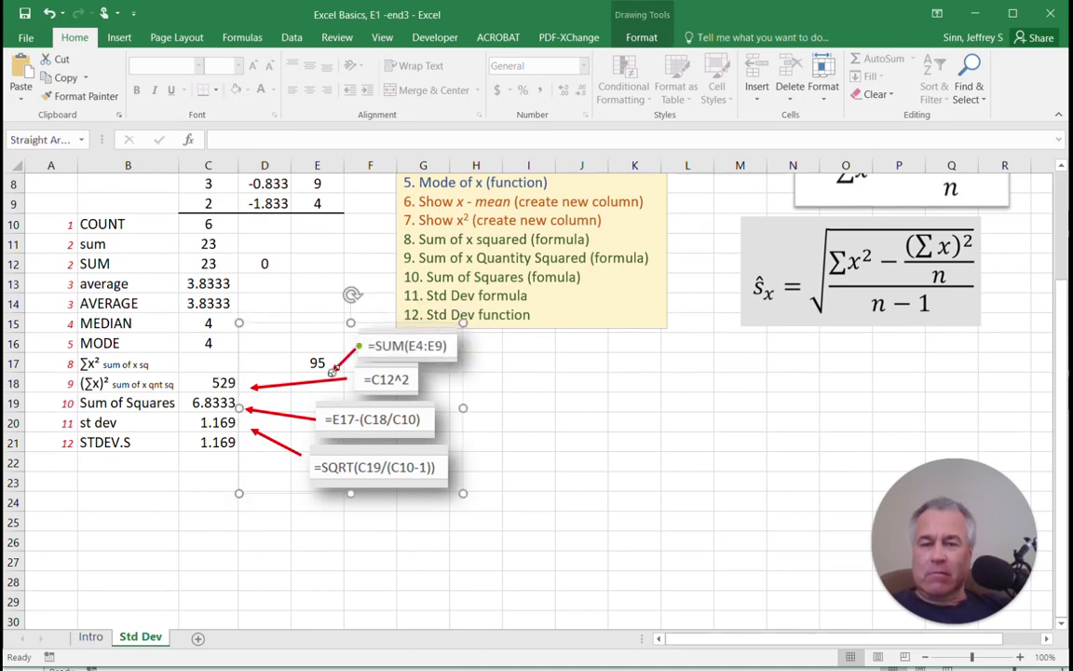
pyautogui.moveTo(333, 372); pyautogui.dragTo(332, 364)
pyautogui.click(582, 442)
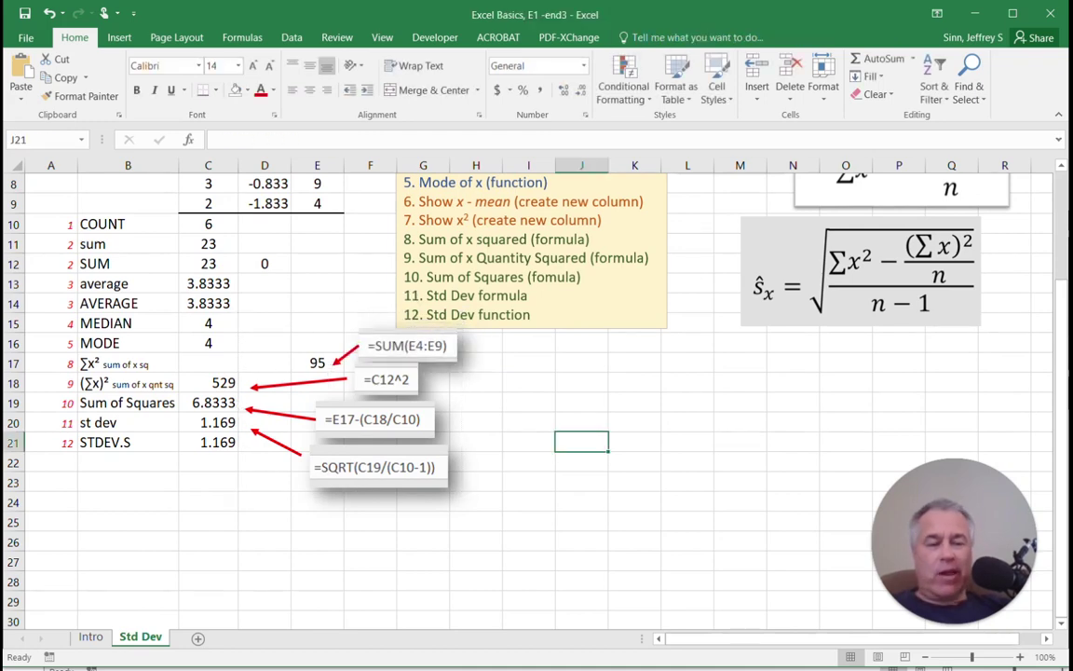